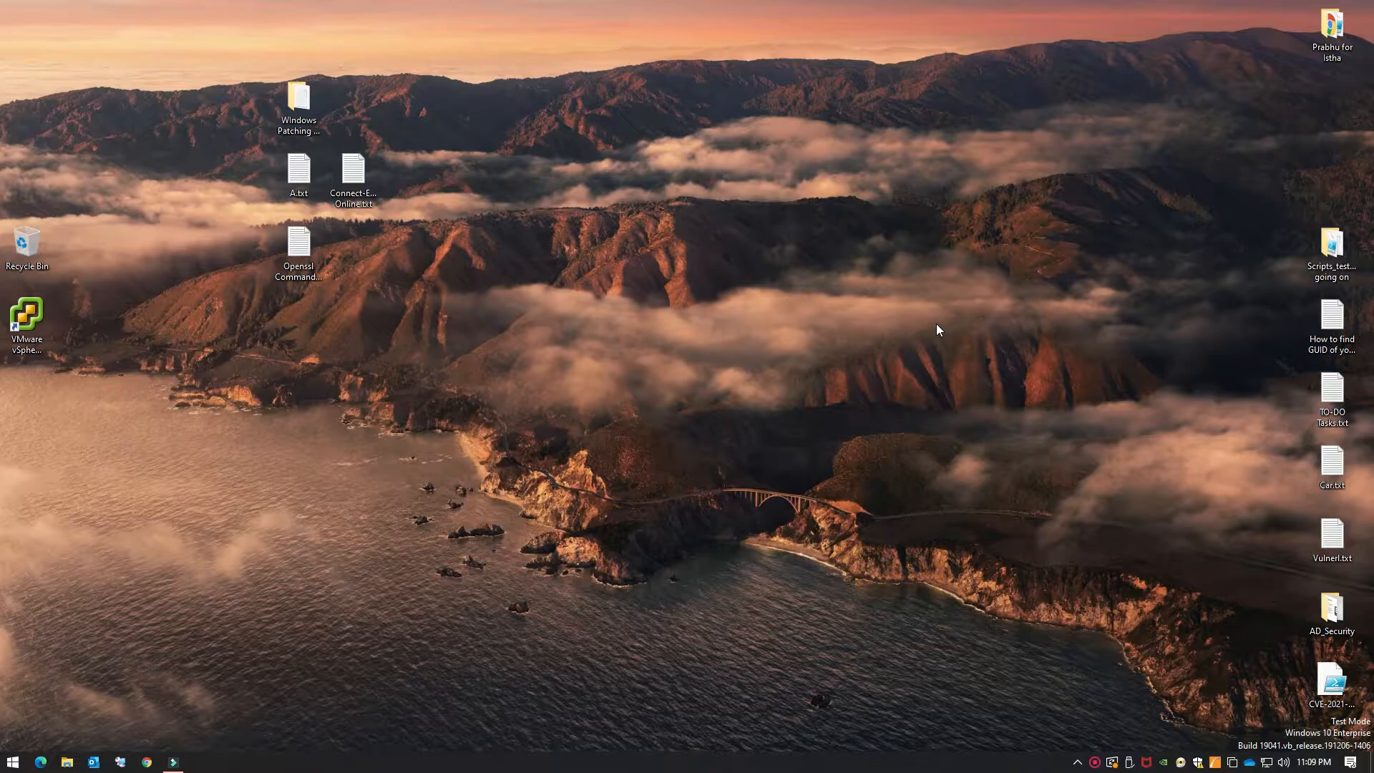
# Step: Refresh the desktop and open Google Chrome on a new tab
pyautogui.rightClick(628, 451)
pyautogui.click(648, 485)
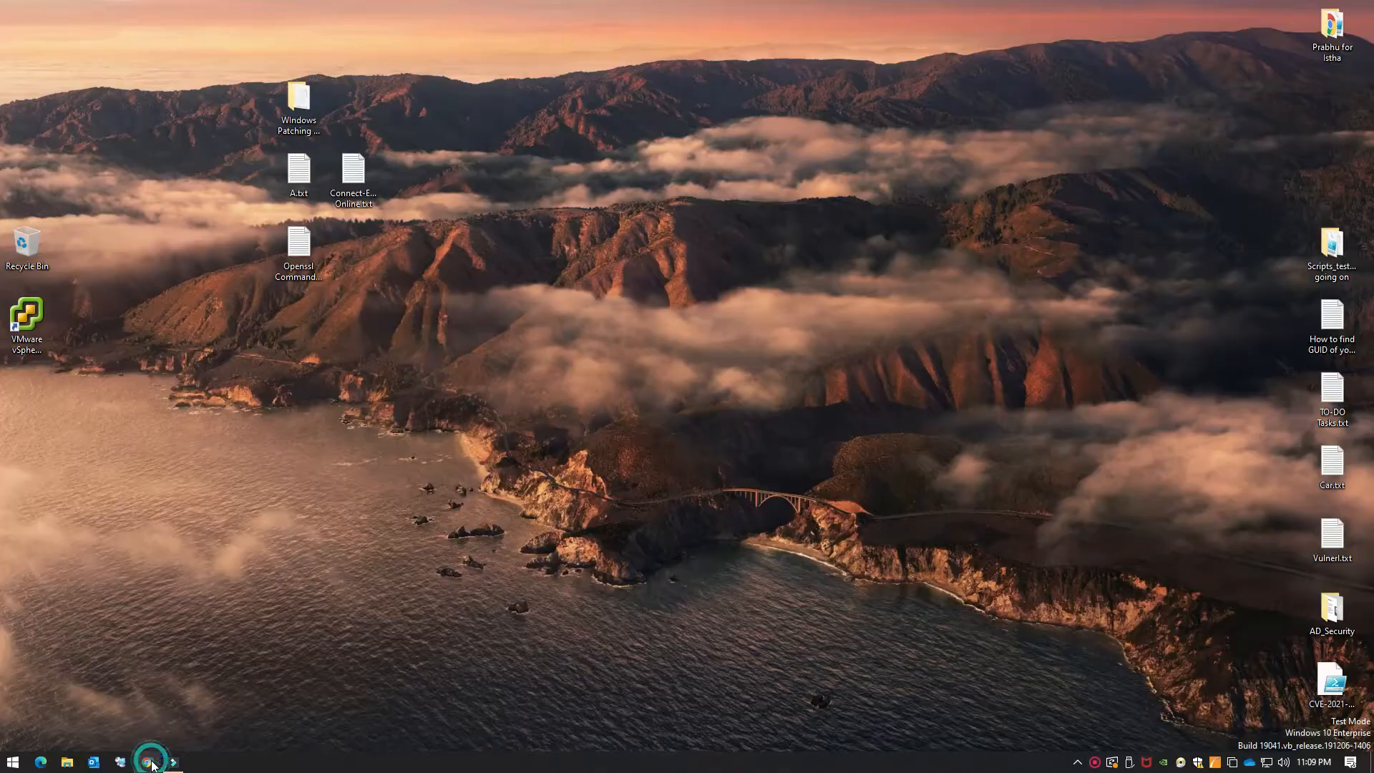
pyautogui.click(147, 757)
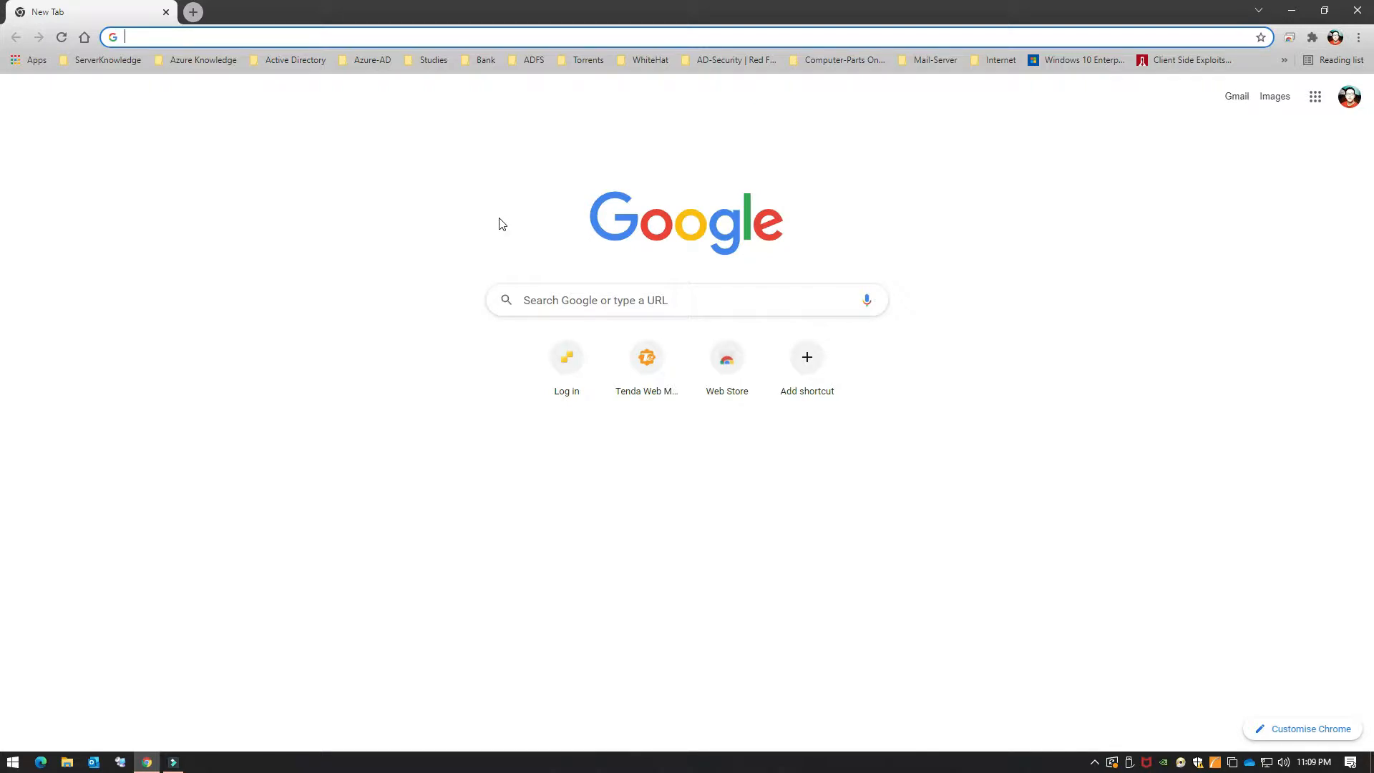
# Step: Search 'windows 11 download' and scroll through Microsoft's Download Windows 11 page
pyautogui.write('windo')
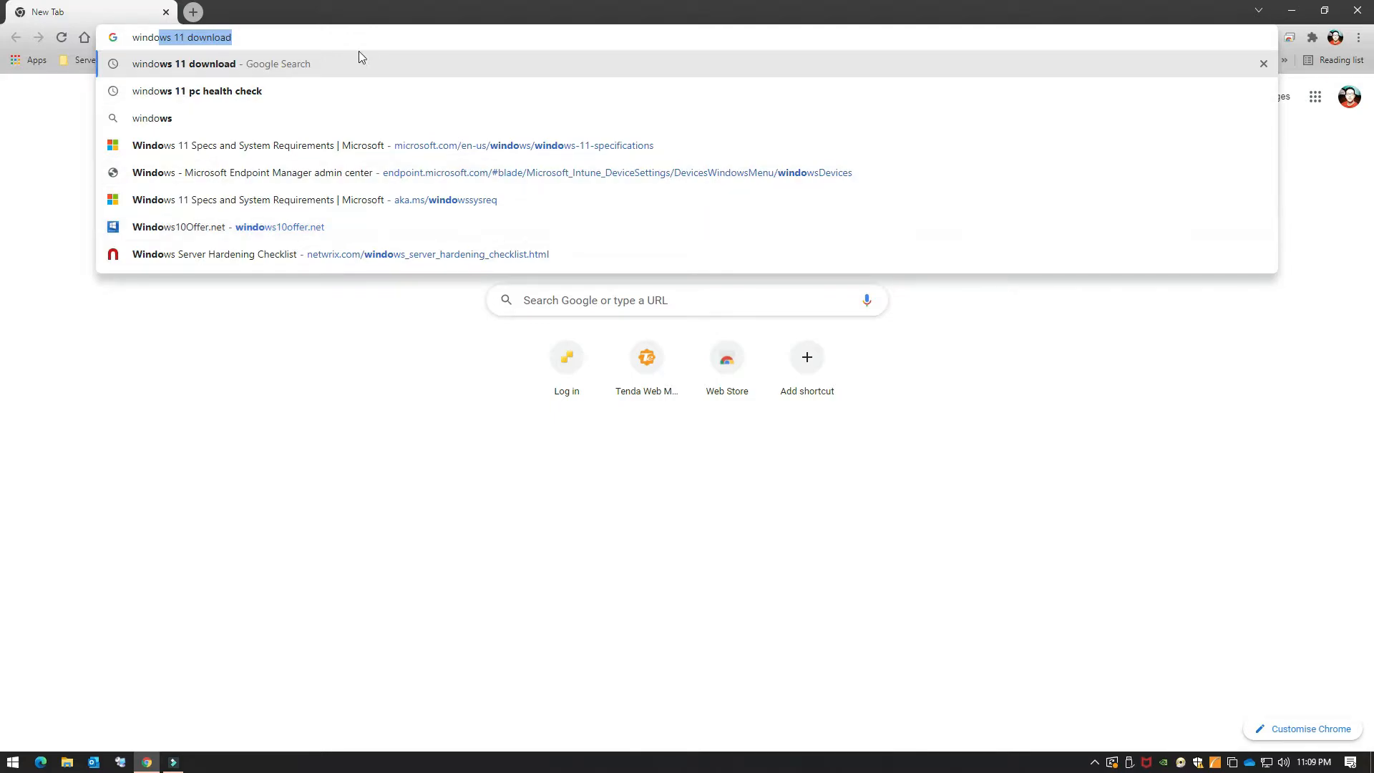
pyautogui.click(350, 75)
pyautogui.click(309, 231)
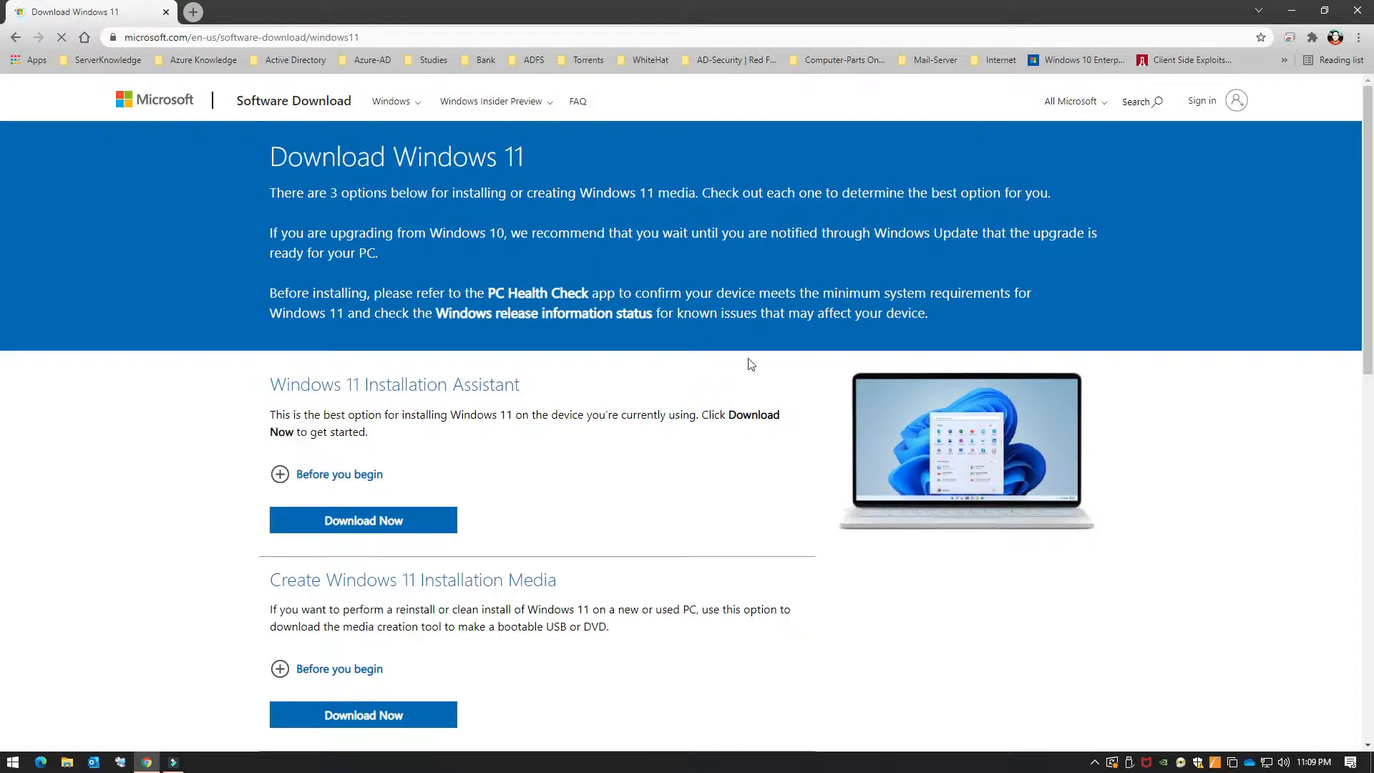
pyautogui.scroll(-5, 716, 361)
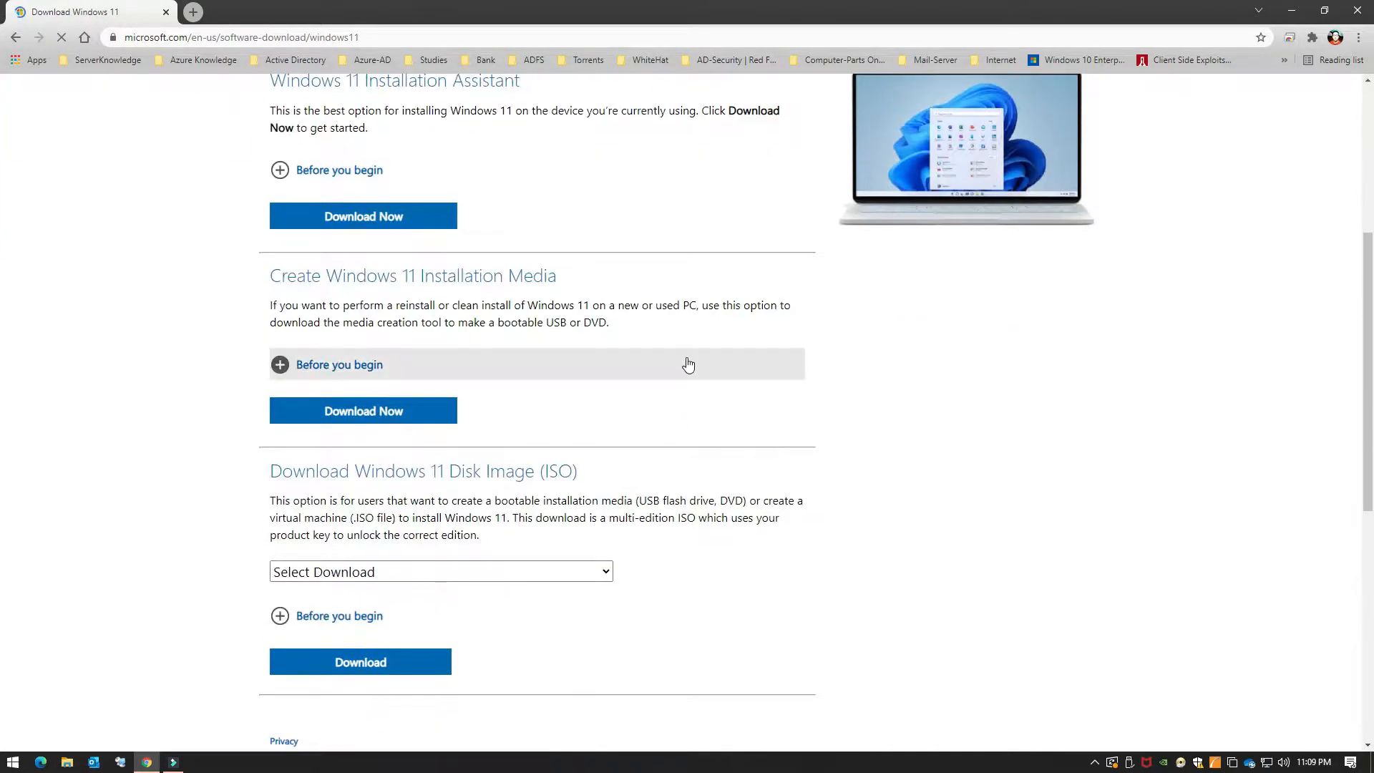
pyautogui.scroll(-3, 688, 365)
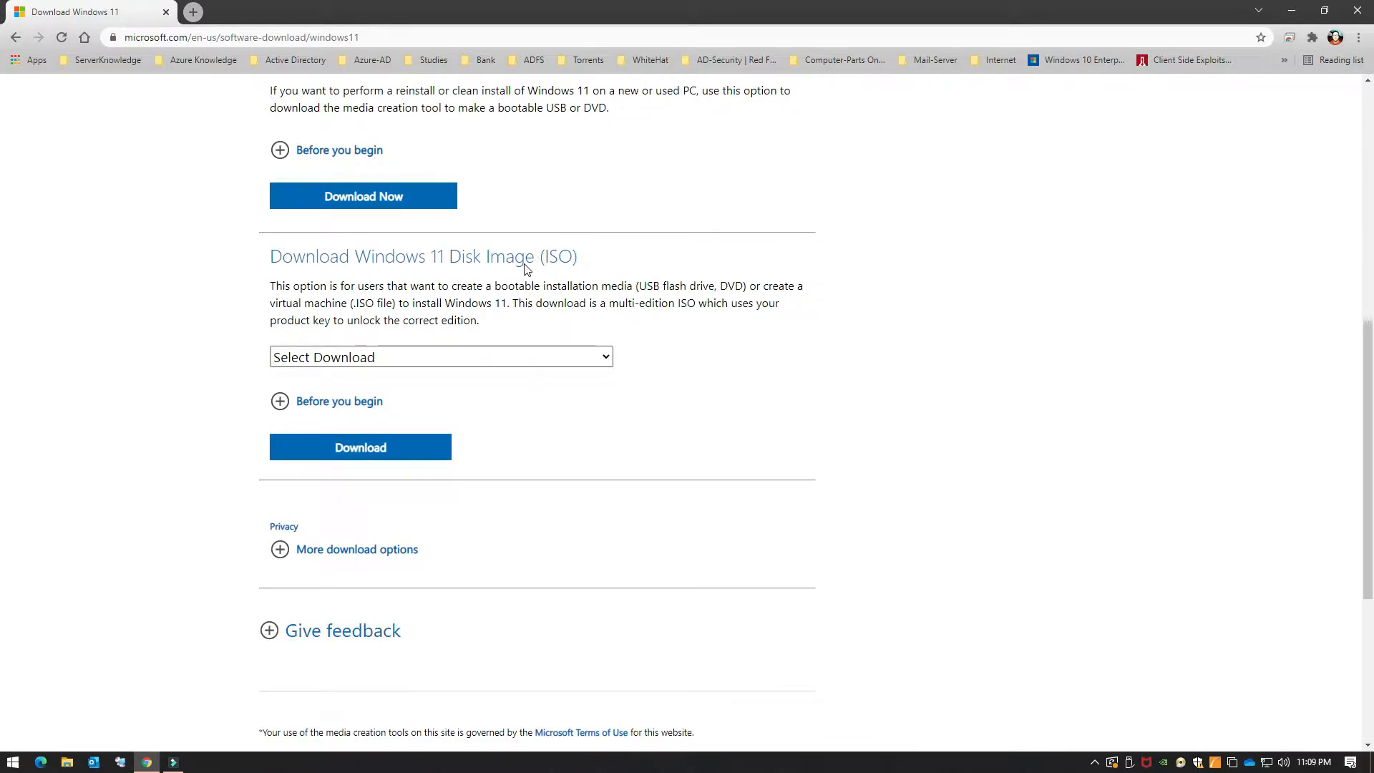
pyautogui.scroll(1, 529, 272)
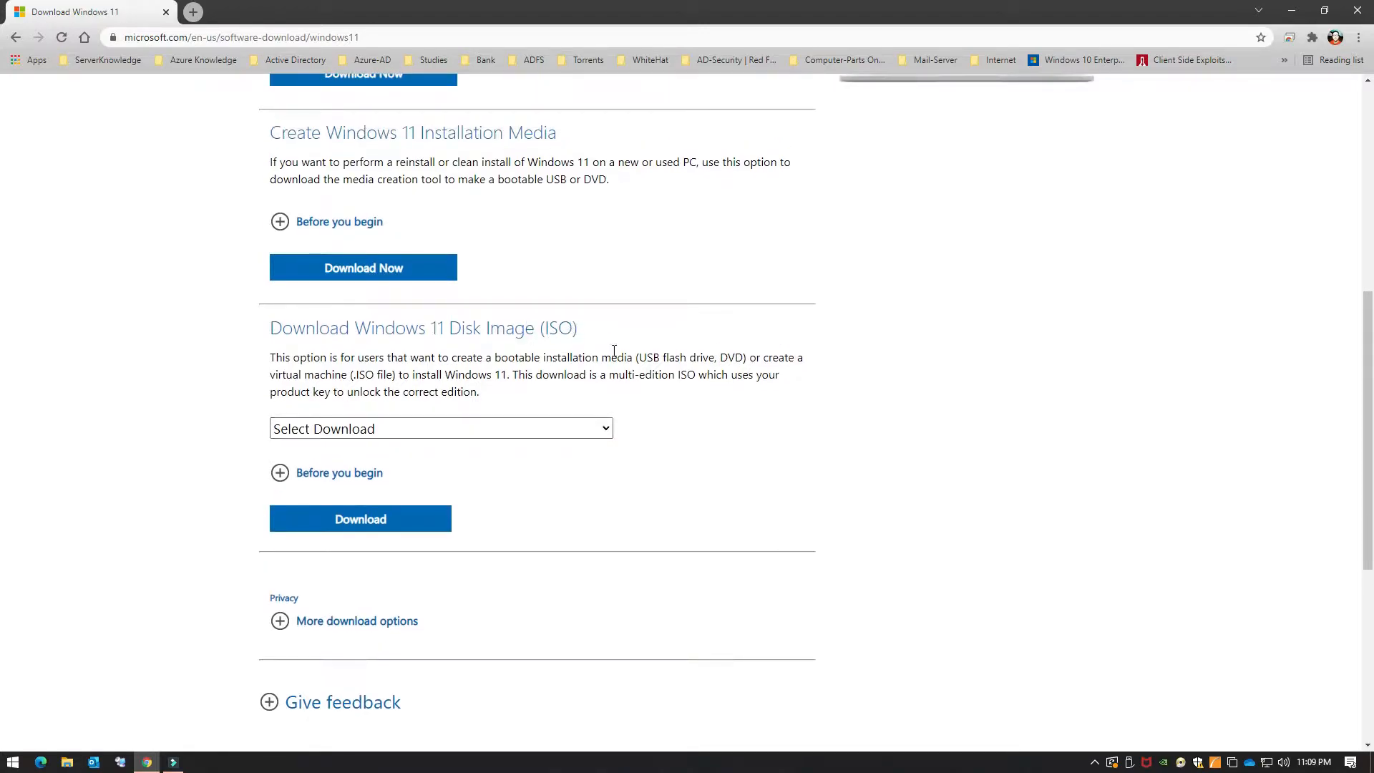
pyautogui.scroll(8, 610, 353)
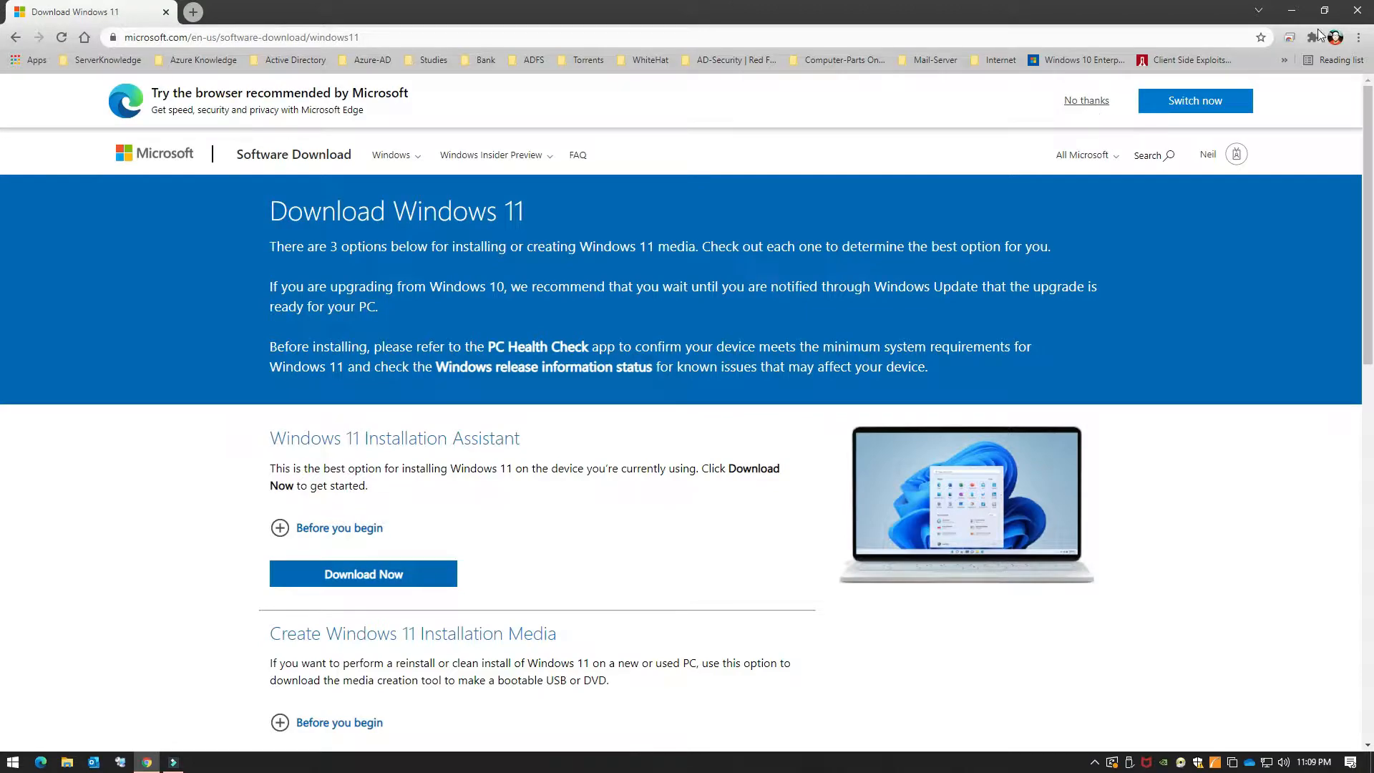
# Step: Minimize Chrome and refresh the desktop
pyautogui.click(1291, 10)
pyautogui.rightClick(839, 185)
pyautogui.click(878, 228)
pyautogui.rightClick(414, 410)
# Step: Launch VMware Workstation Pro via a Start search for 'vm' and choose File > New Virtual Machine
pyautogui.click(422, 450)
pyautogui.click(13, 762)
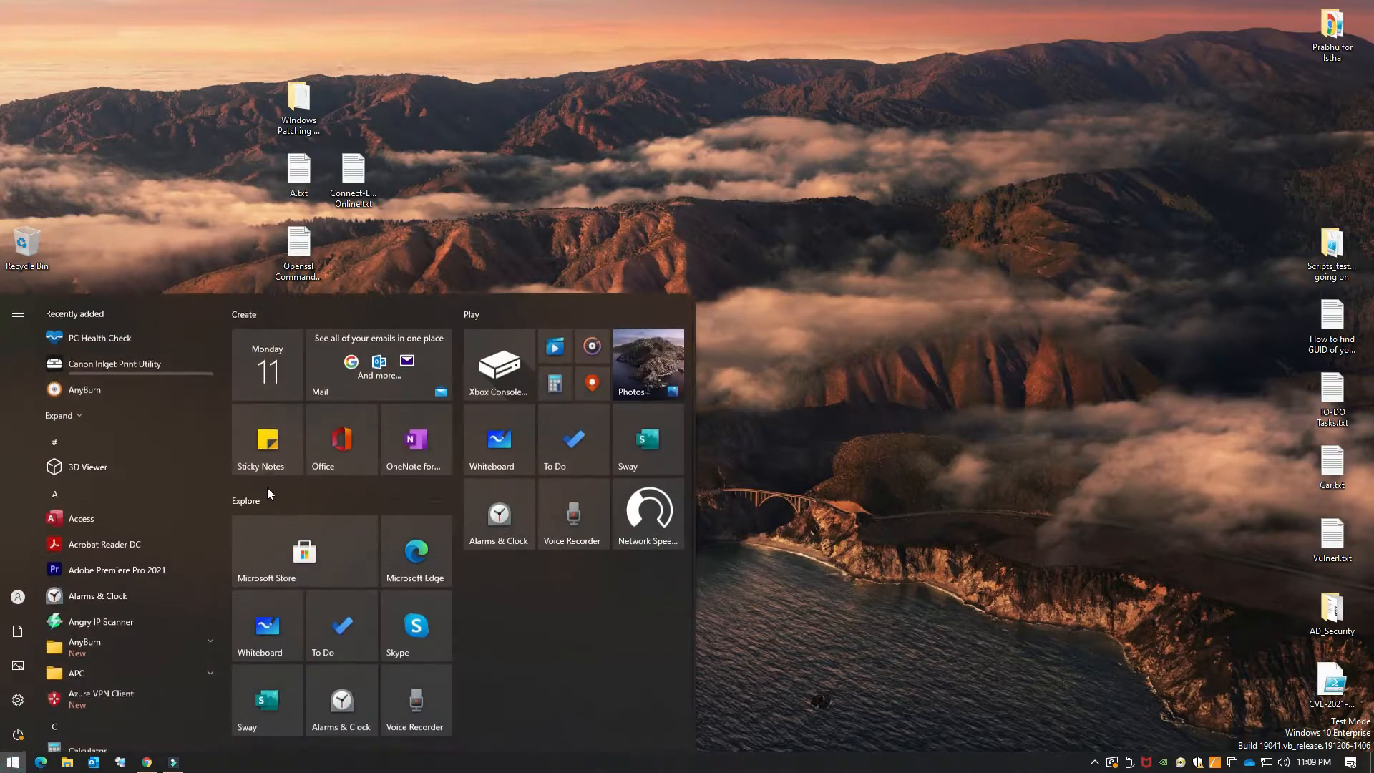
pyautogui.write('vm')
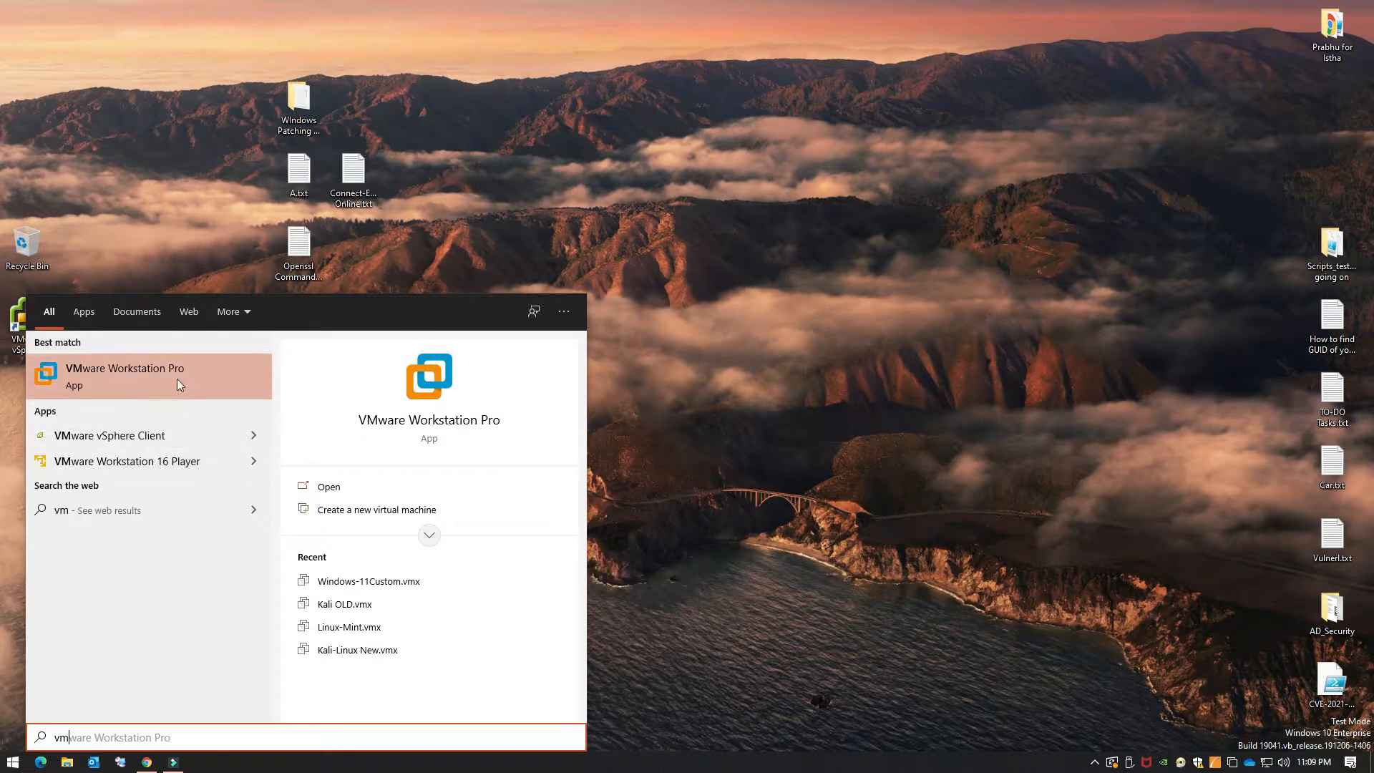
pyautogui.click(177, 379)
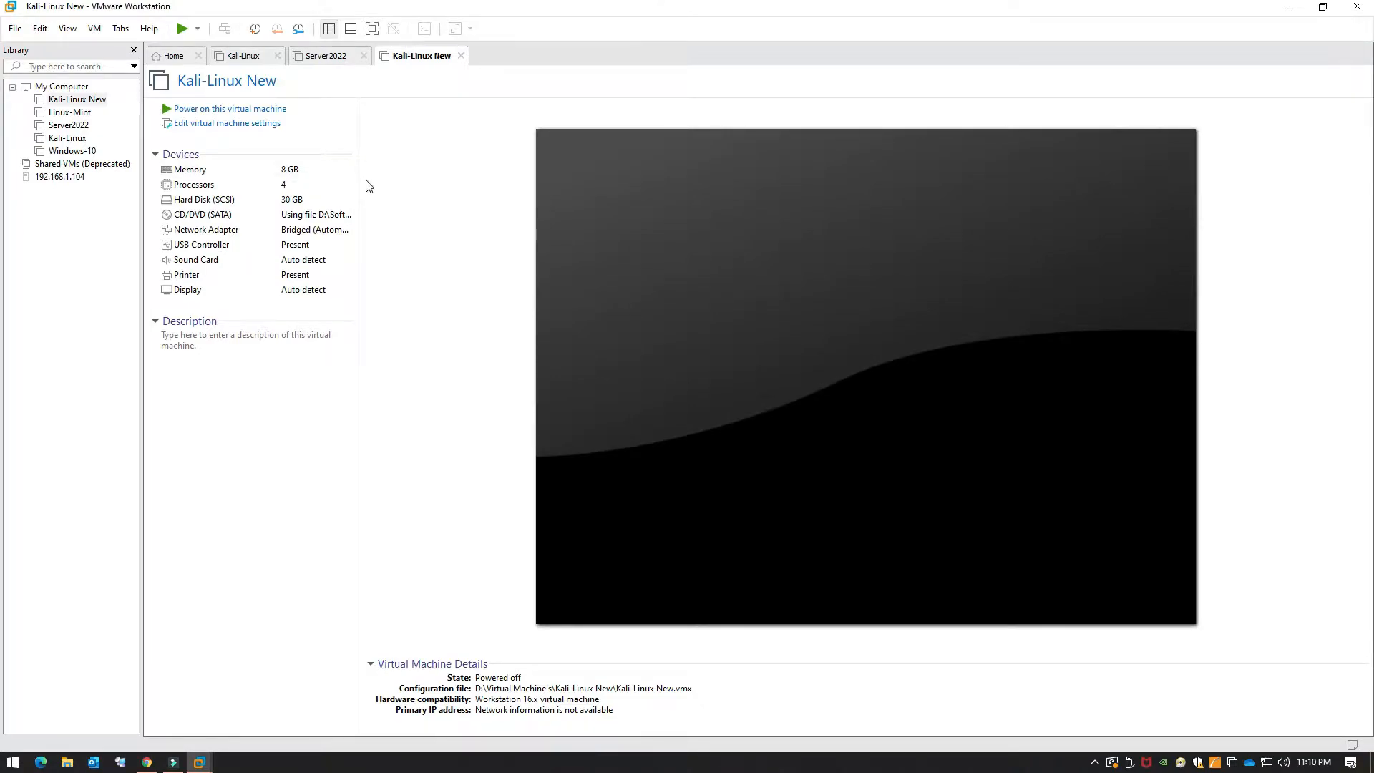
pyautogui.click(15, 30)
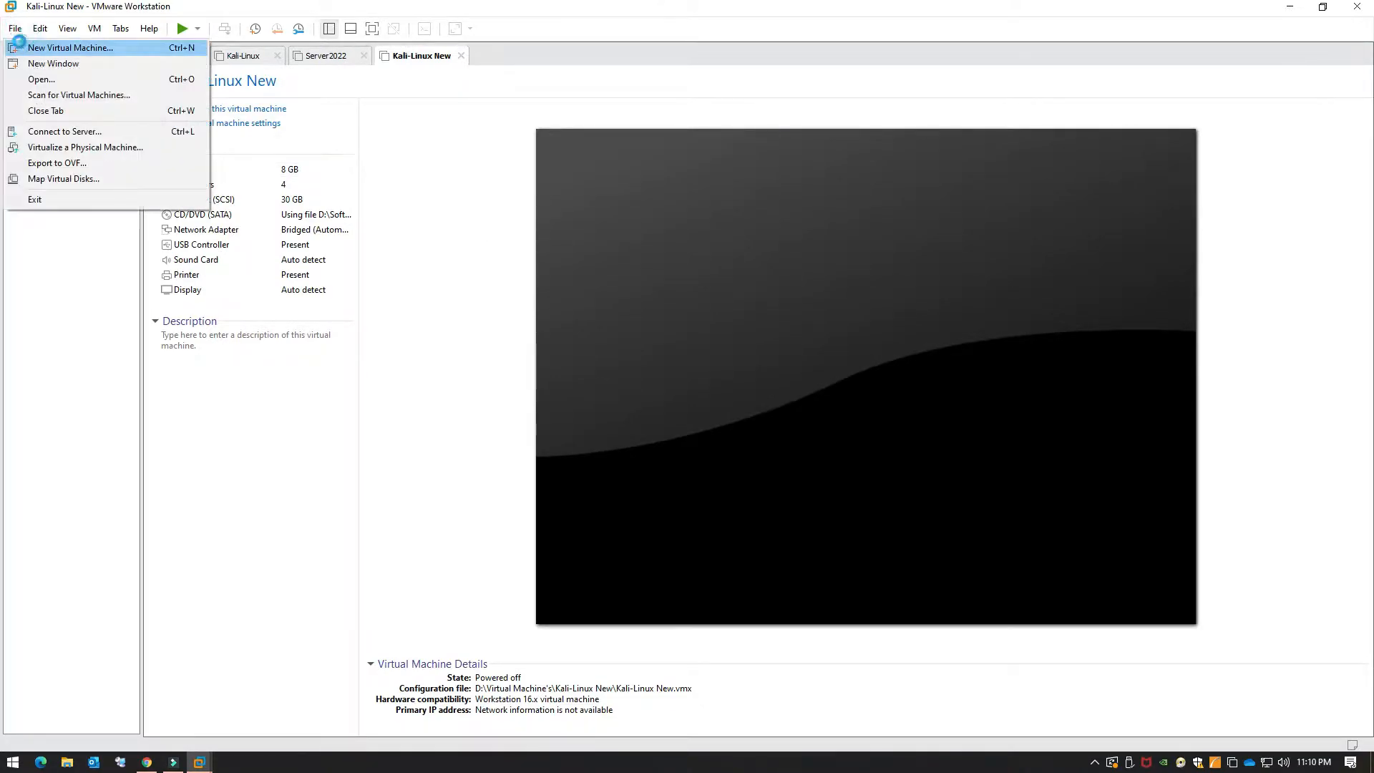
pyautogui.click(20, 47)
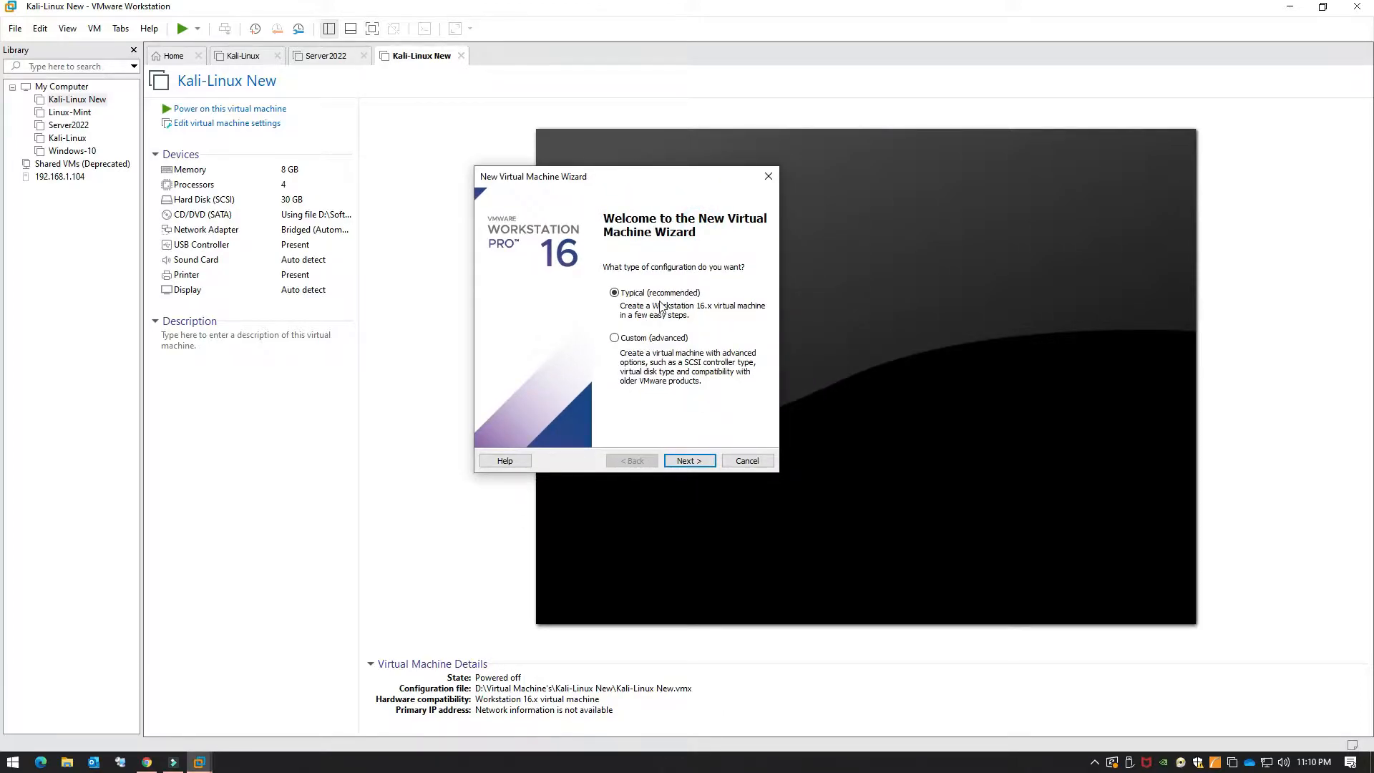
# Step: Use the Typical setup with the installer image OS\Windows 11\Win11_English_x64 Genuine.iso
pyautogui.click(690, 462)
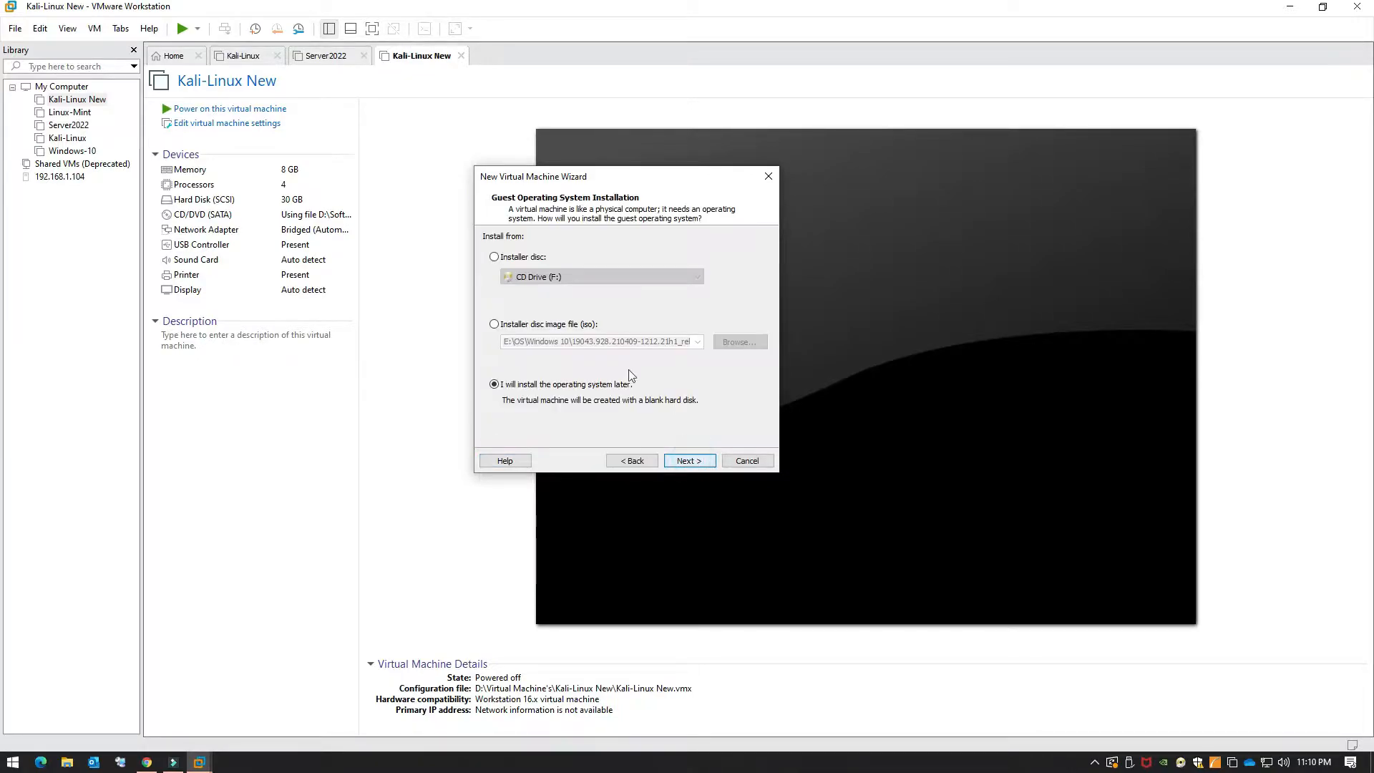
pyautogui.click(567, 328)
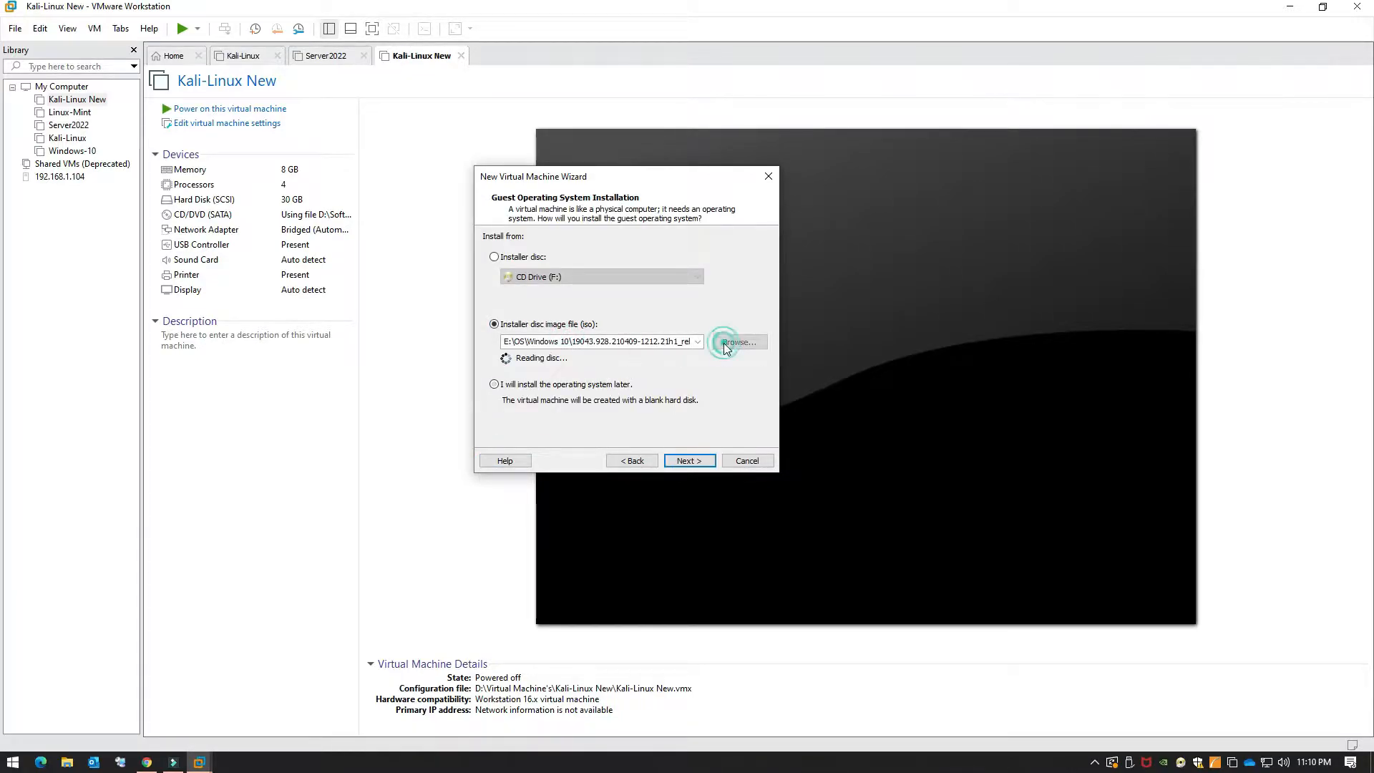
pyautogui.click(743, 343)
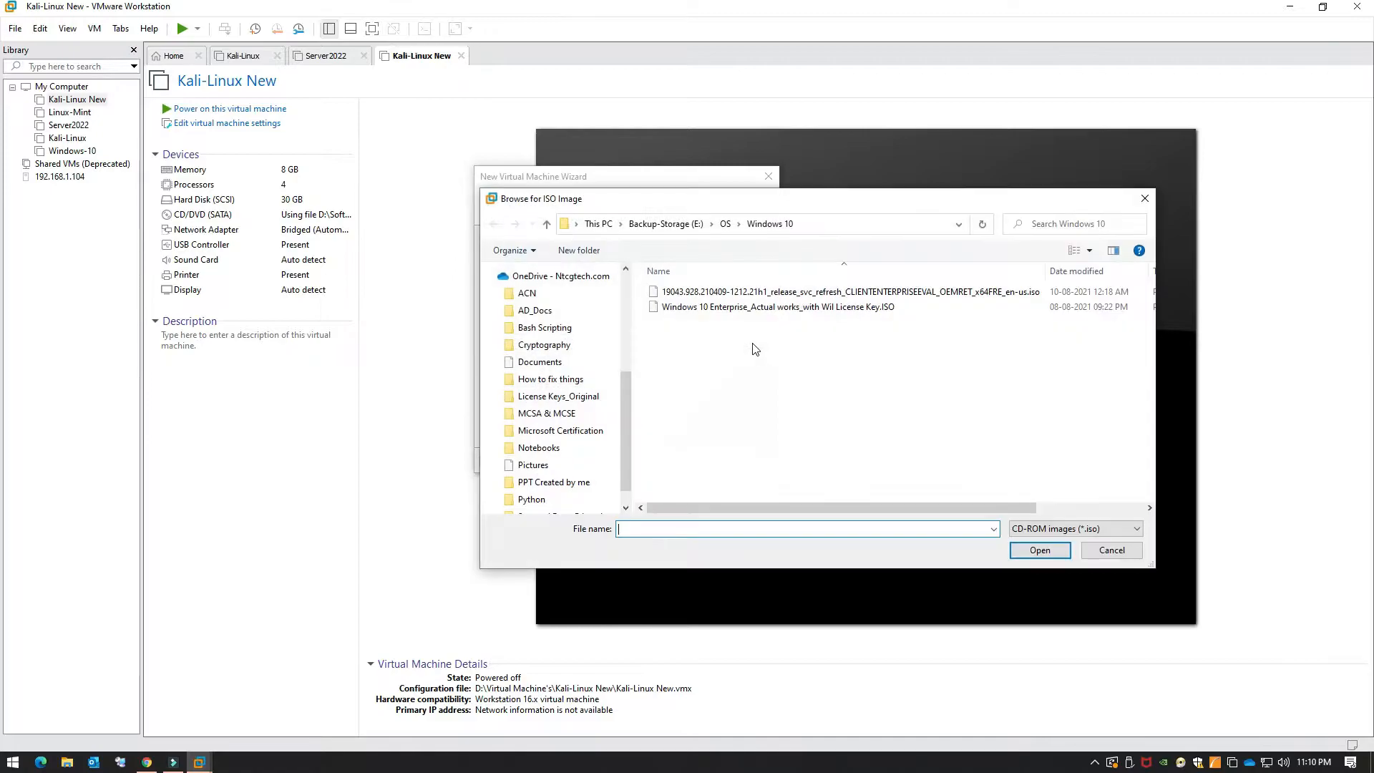
pyautogui.click(725, 223)
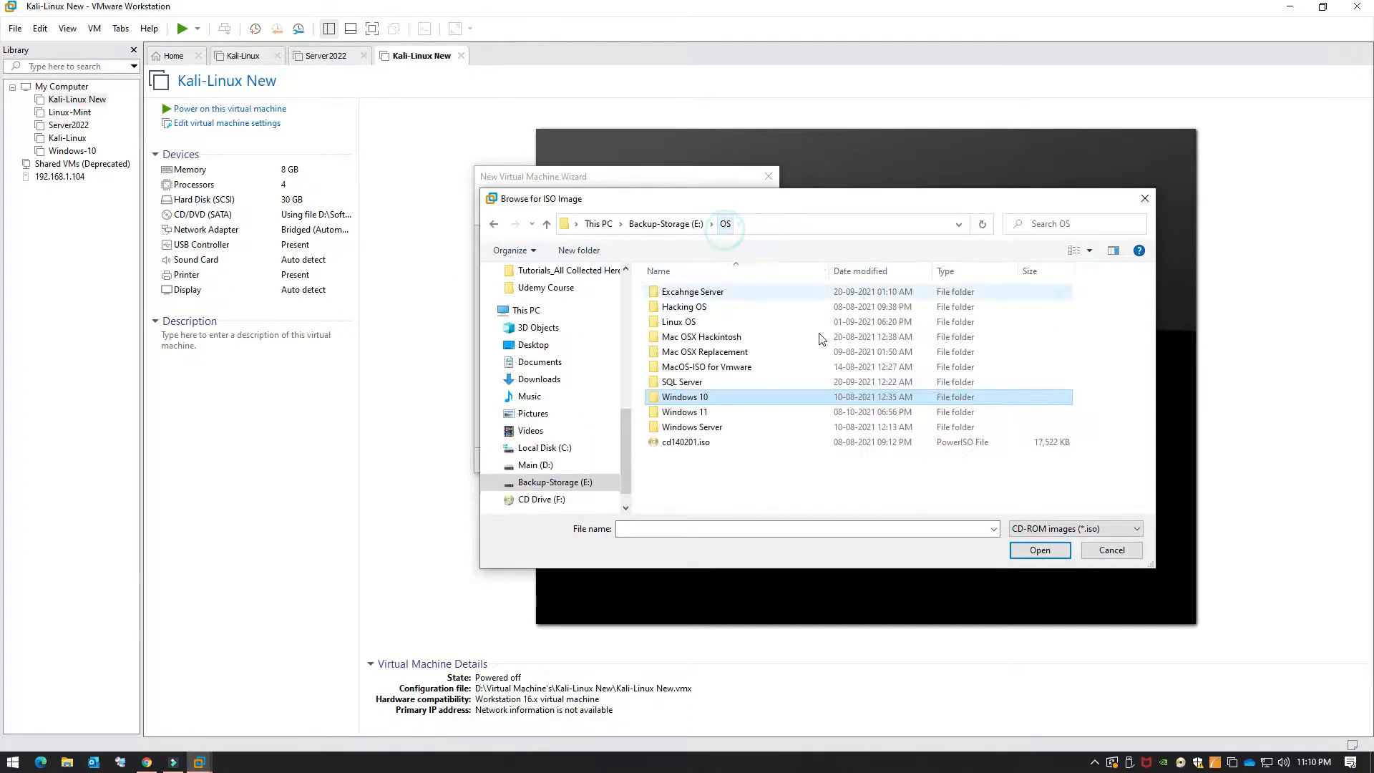
pyautogui.click(731, 463)
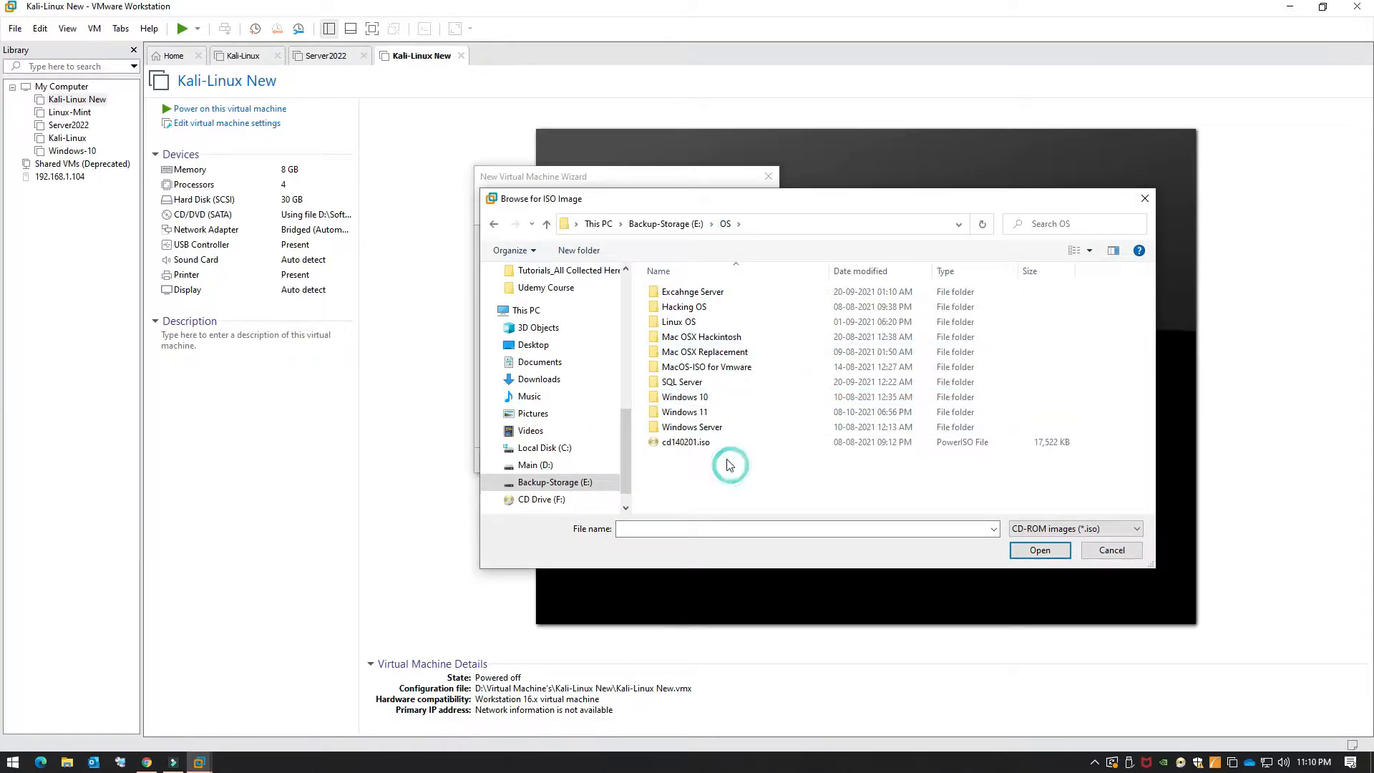
pyautogui.doubleClick(705, 412)
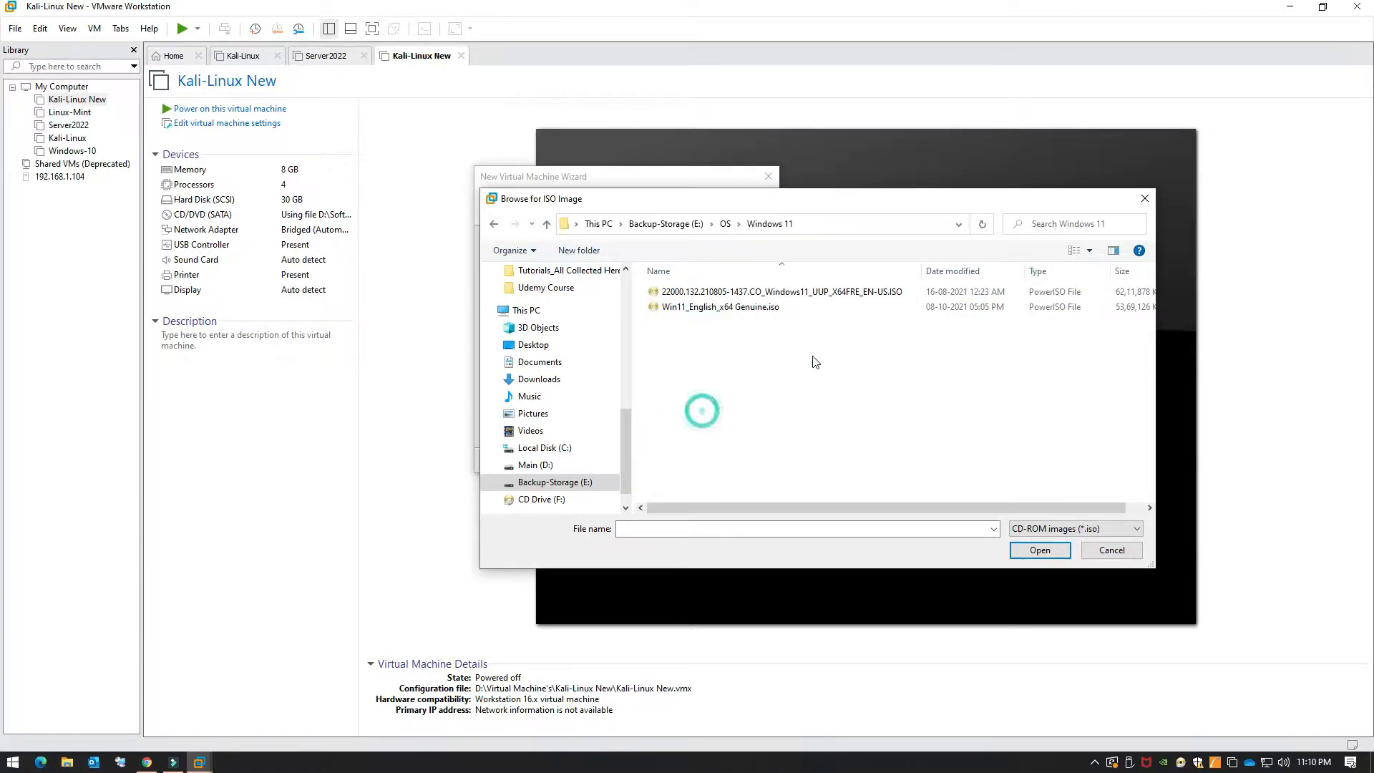
pyautogui.doubleClick(745, 307)
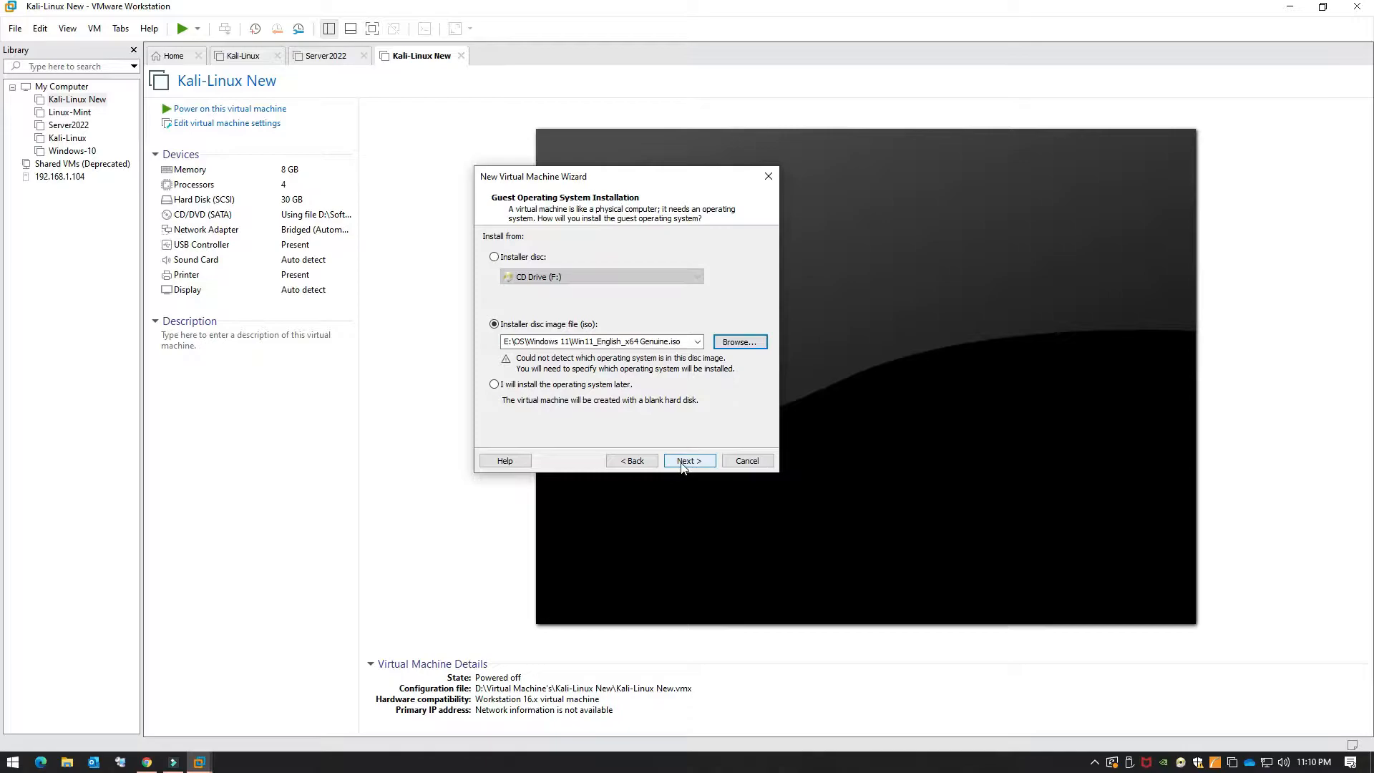
# Step: Keep Microsoft Windows 10 x64 as the guest operating system version
pyautogui.click(682, 464)
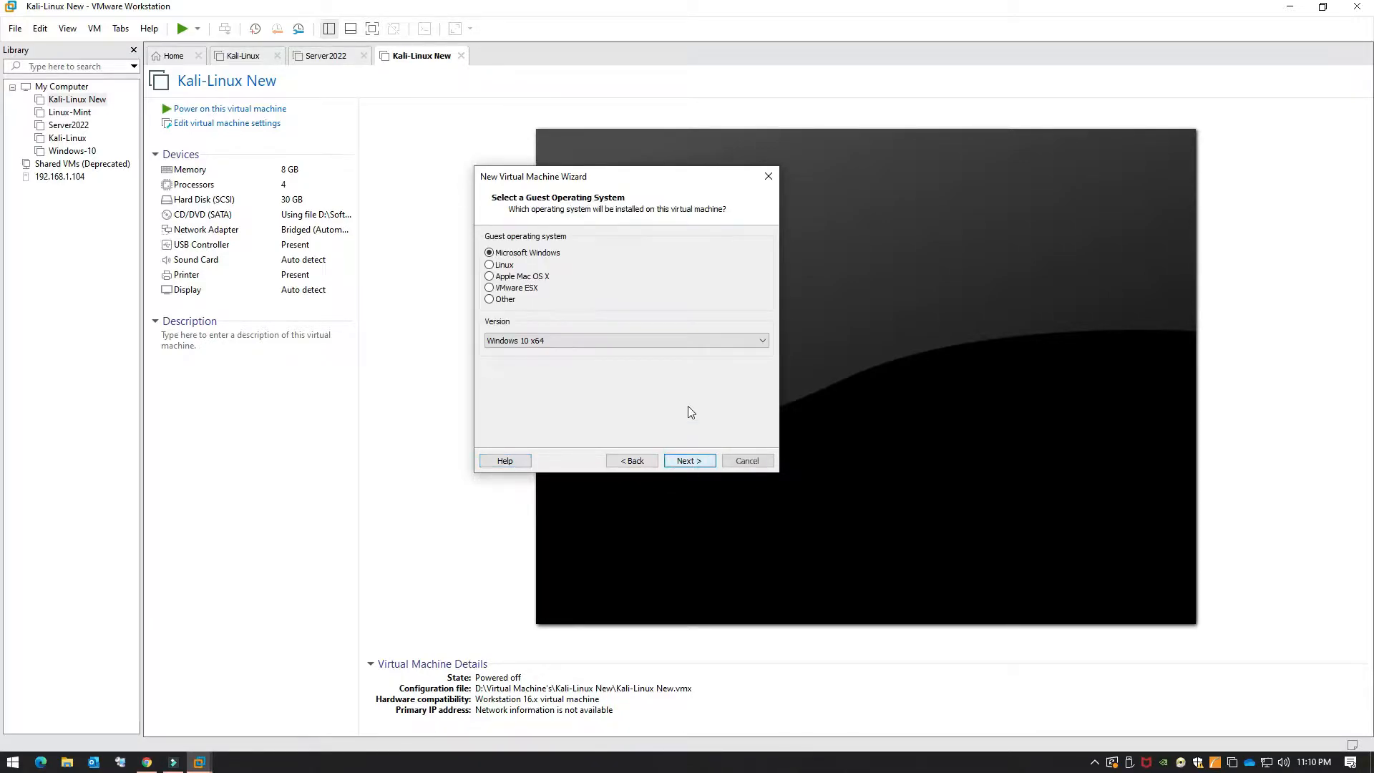
pyautogui.click(544, 342)
pyautogui.click(573, 350)
pyautogui.click(687, 461)
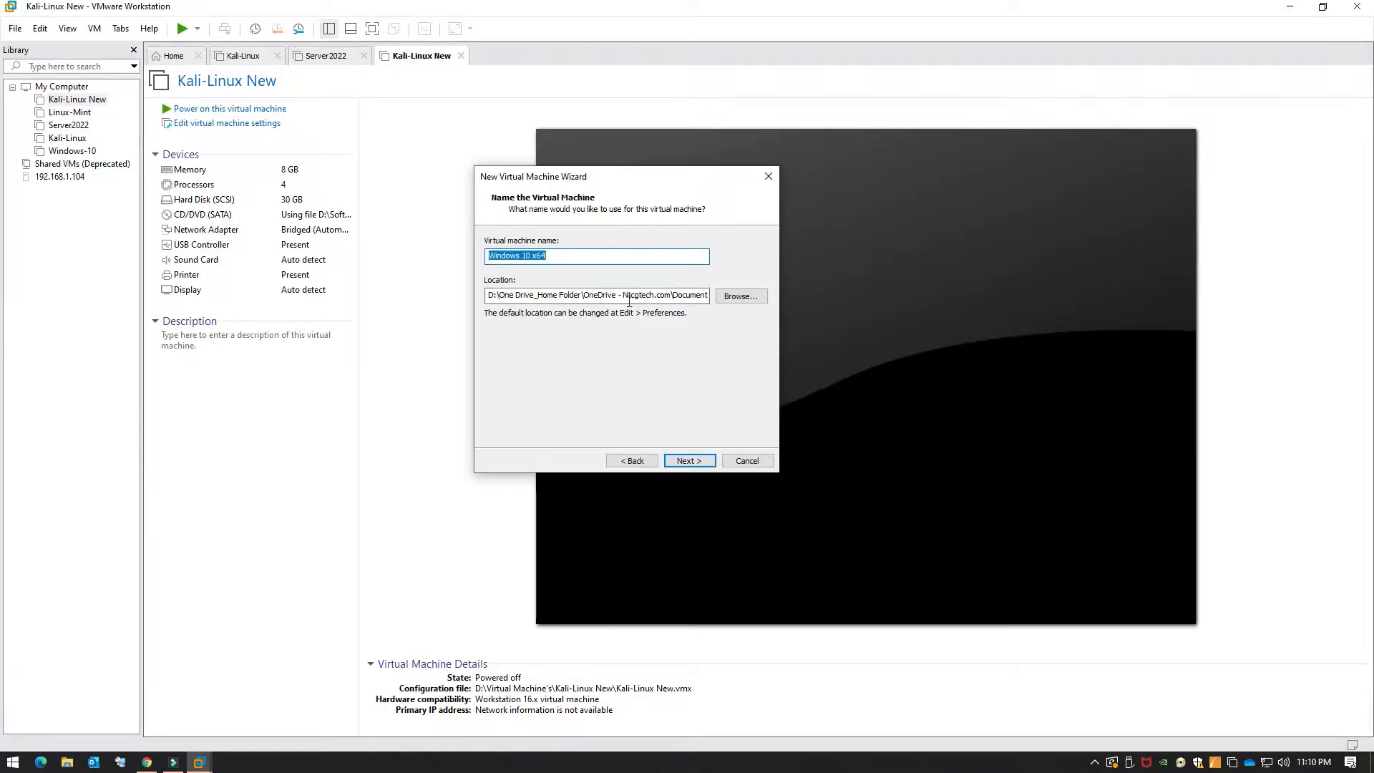
# Step: Browse the VM location to the VM folder on the Backup-Storage (E:) drive
pyautogui.click(727, 296)
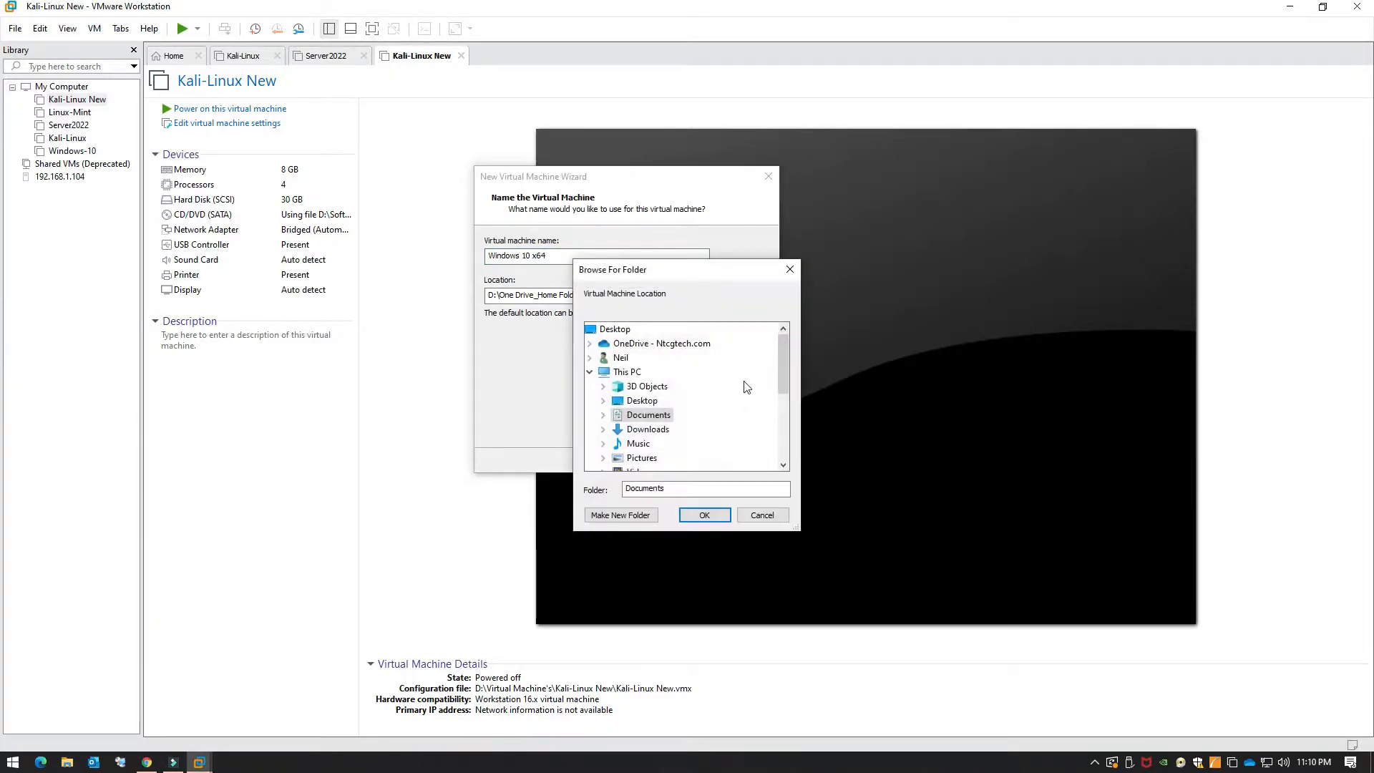
pyautogui.click(591, 372)
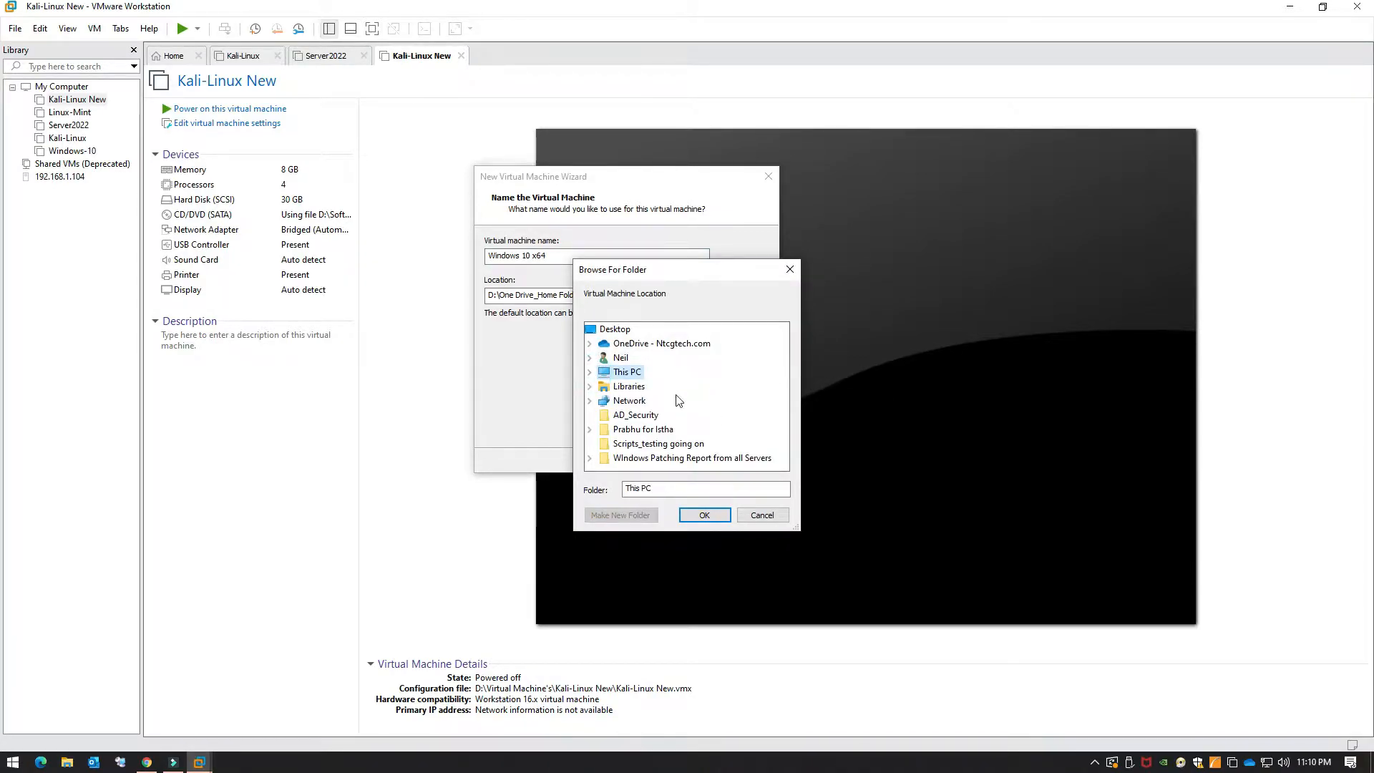
pyautogui.click(589, 372)
pyautogui.scroll(-3, 692, 394)
pyautogui.scroll(1, 691, 395)
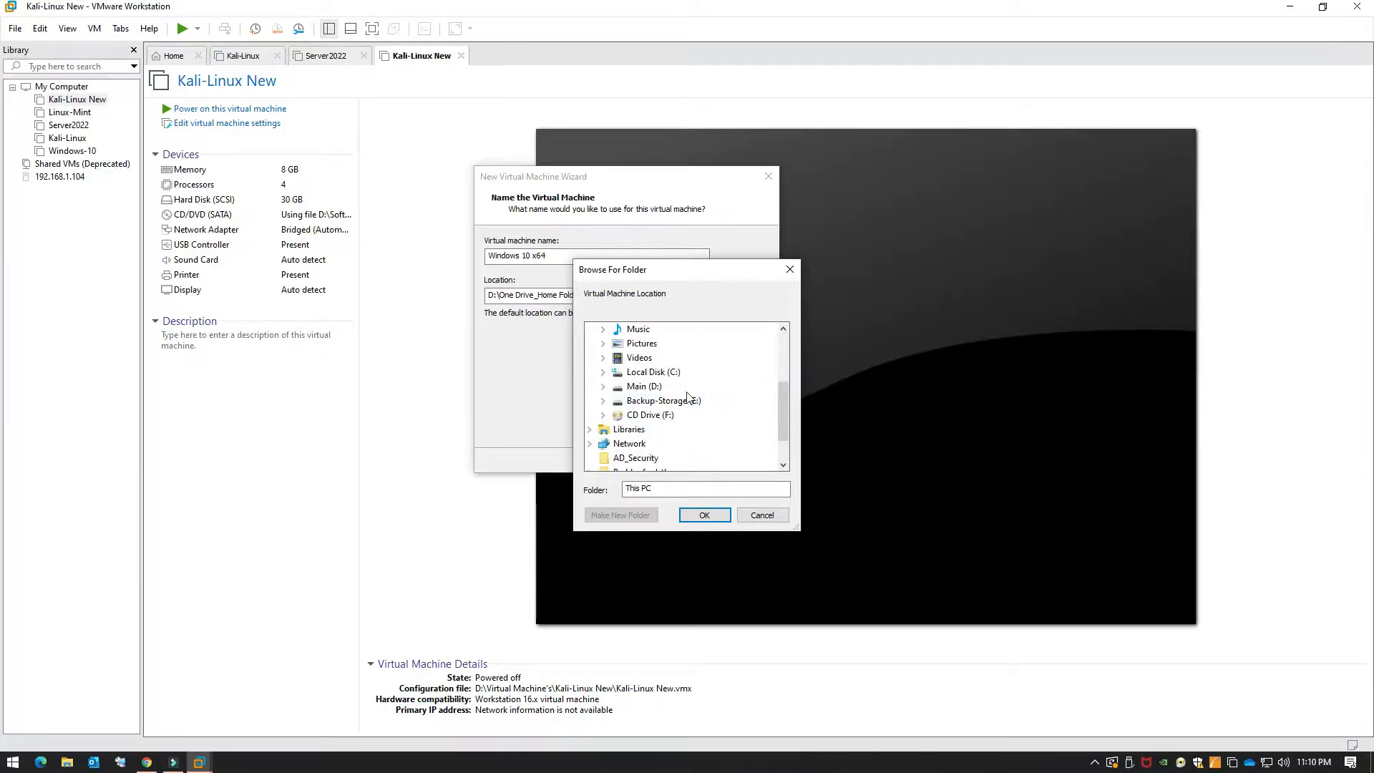
pyautogui.doubleClick(639, 405)
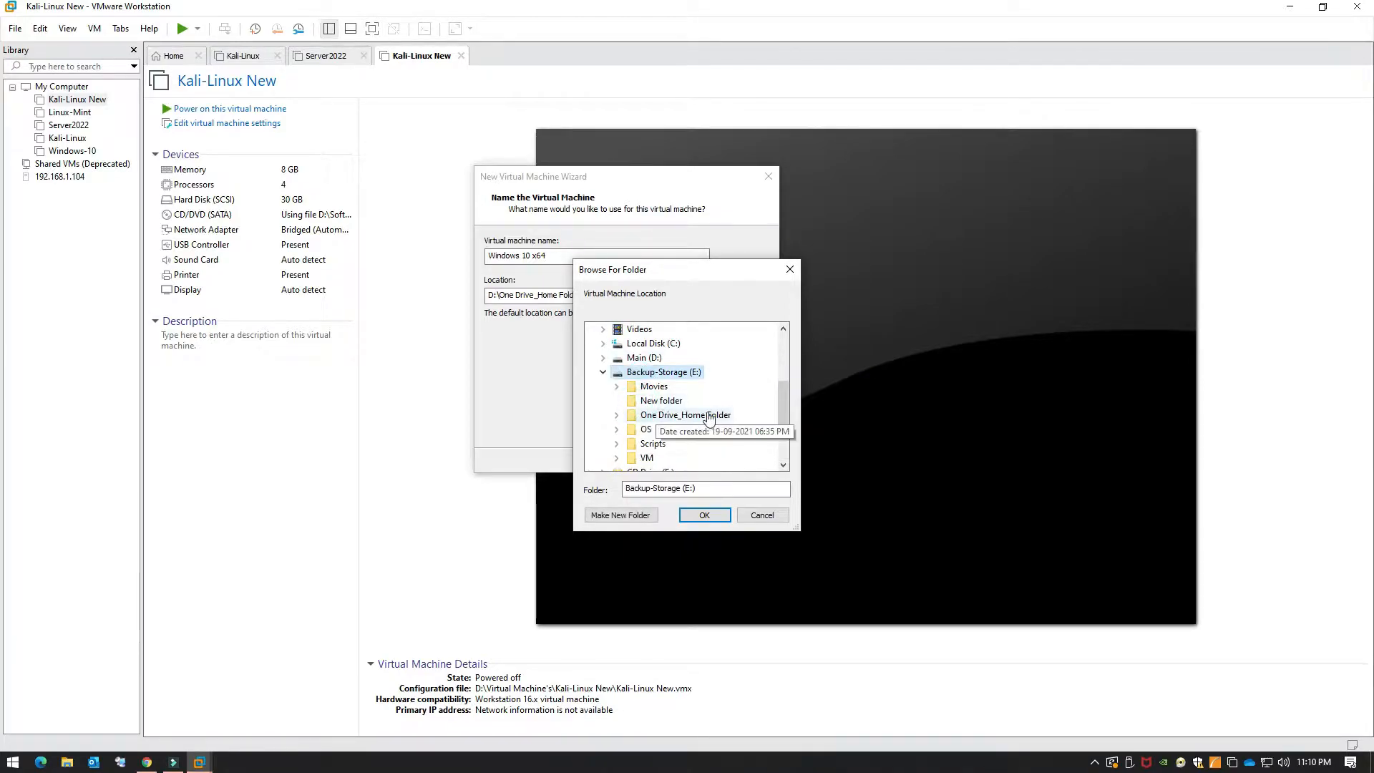
pyautogui.scroll(-1, 705, 421)
pyautogui.doubleClick(646, 415)
# Step: Create a new Windows11Test folder under E:\VM and select it as the location
pyautogui.press('Tab')
pyautogui.press('Tab')
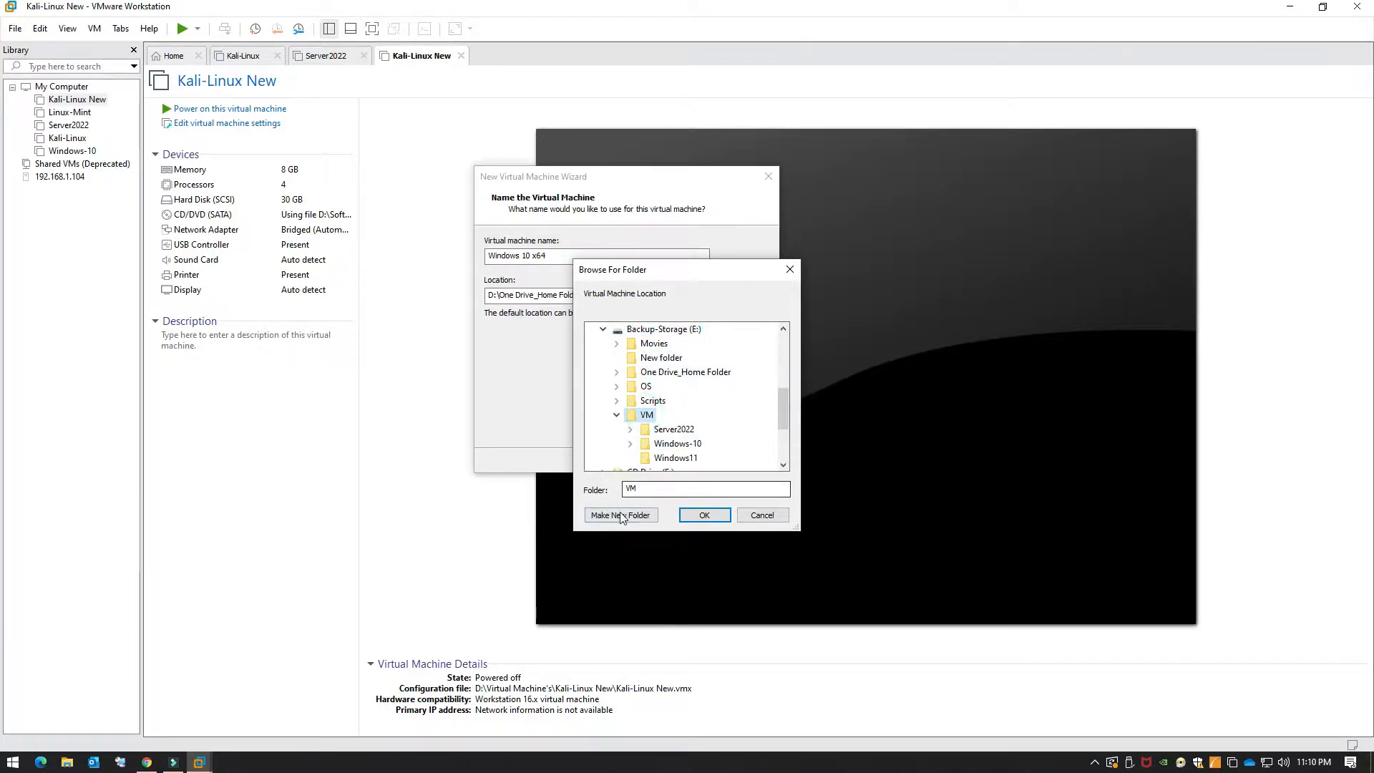
pyautogui.press('Return')
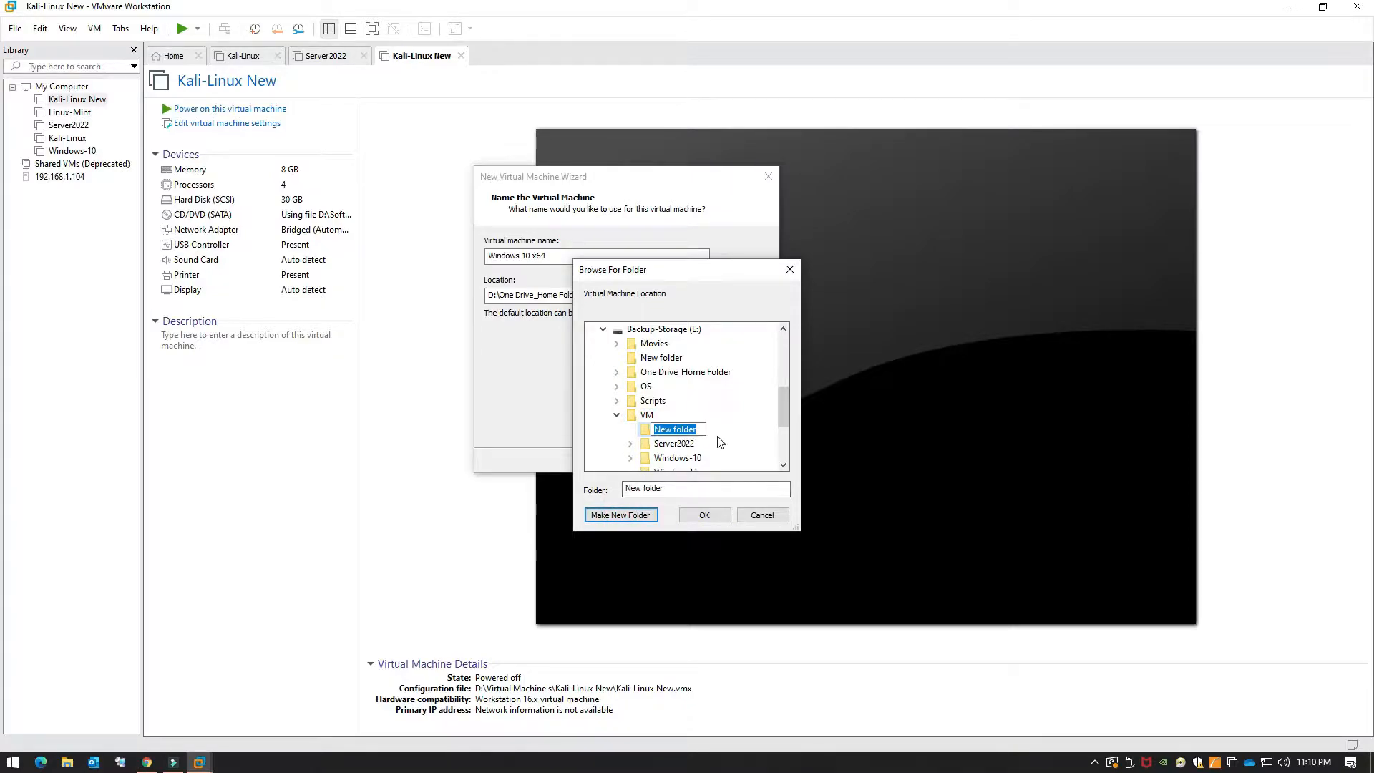
pyautogui.write('Windows11')
pyautogui.doubleClick(700, 429)
pyautogui.click(730, 443)
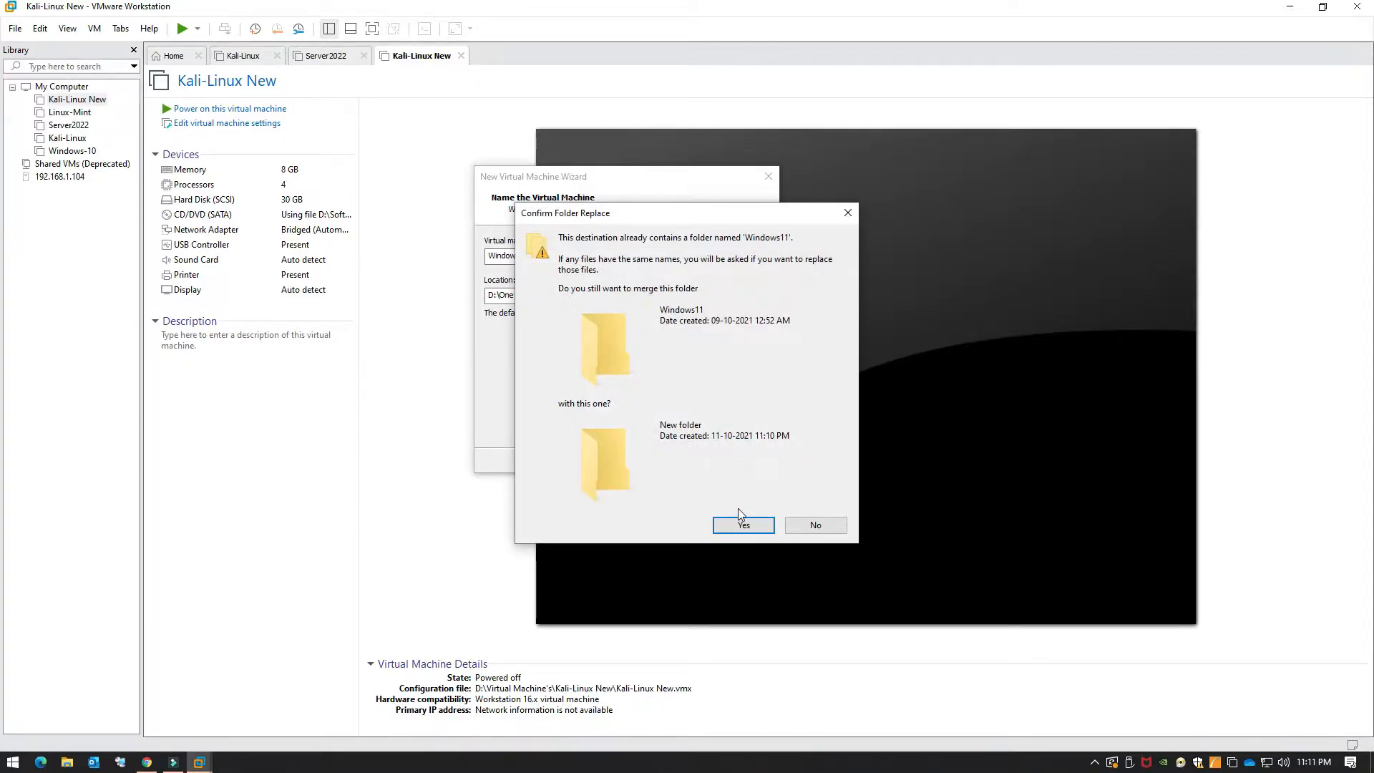
pyautogui.click(804, 520)
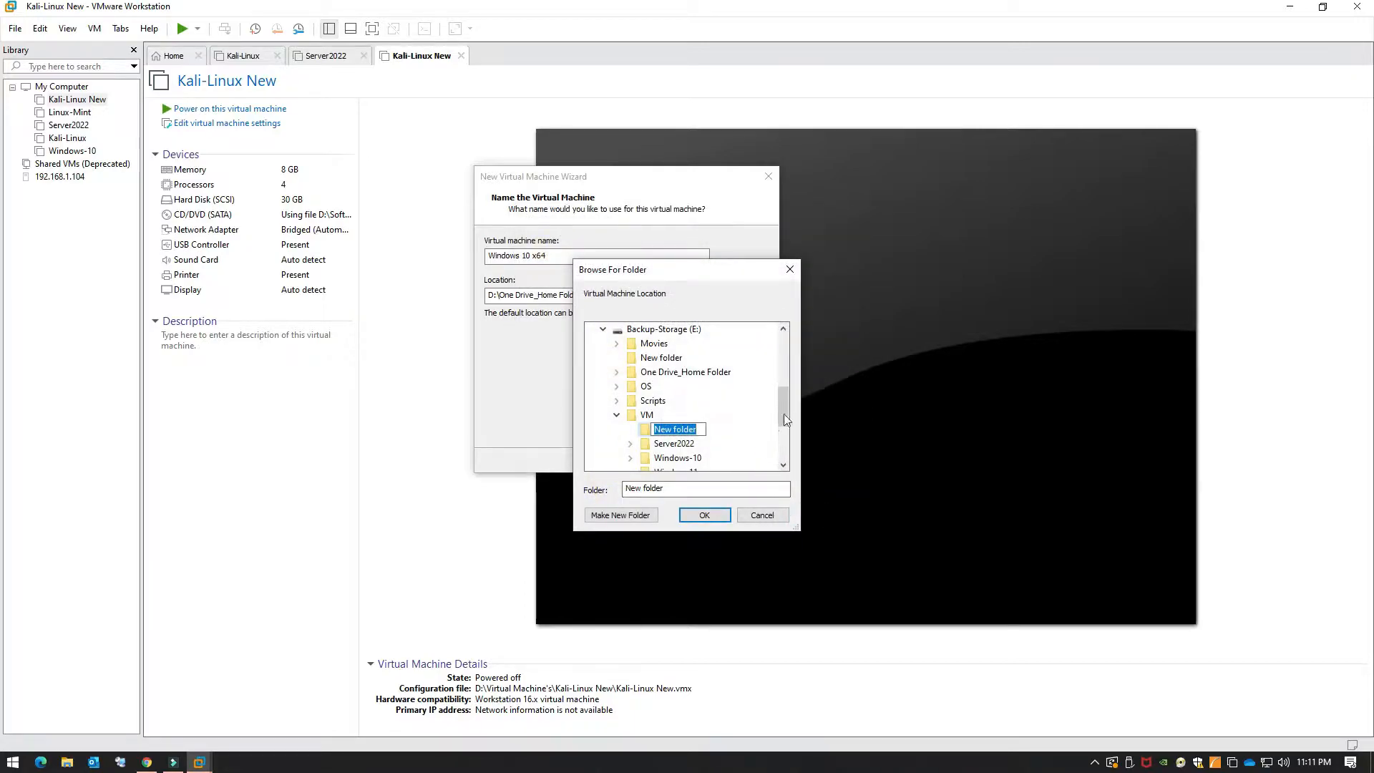
pyautogui.click(699, 430)
pyautogui.doubleClick(700, 429)
pyautogui.write('Windows11-Test')
pyautogui.press('Return')
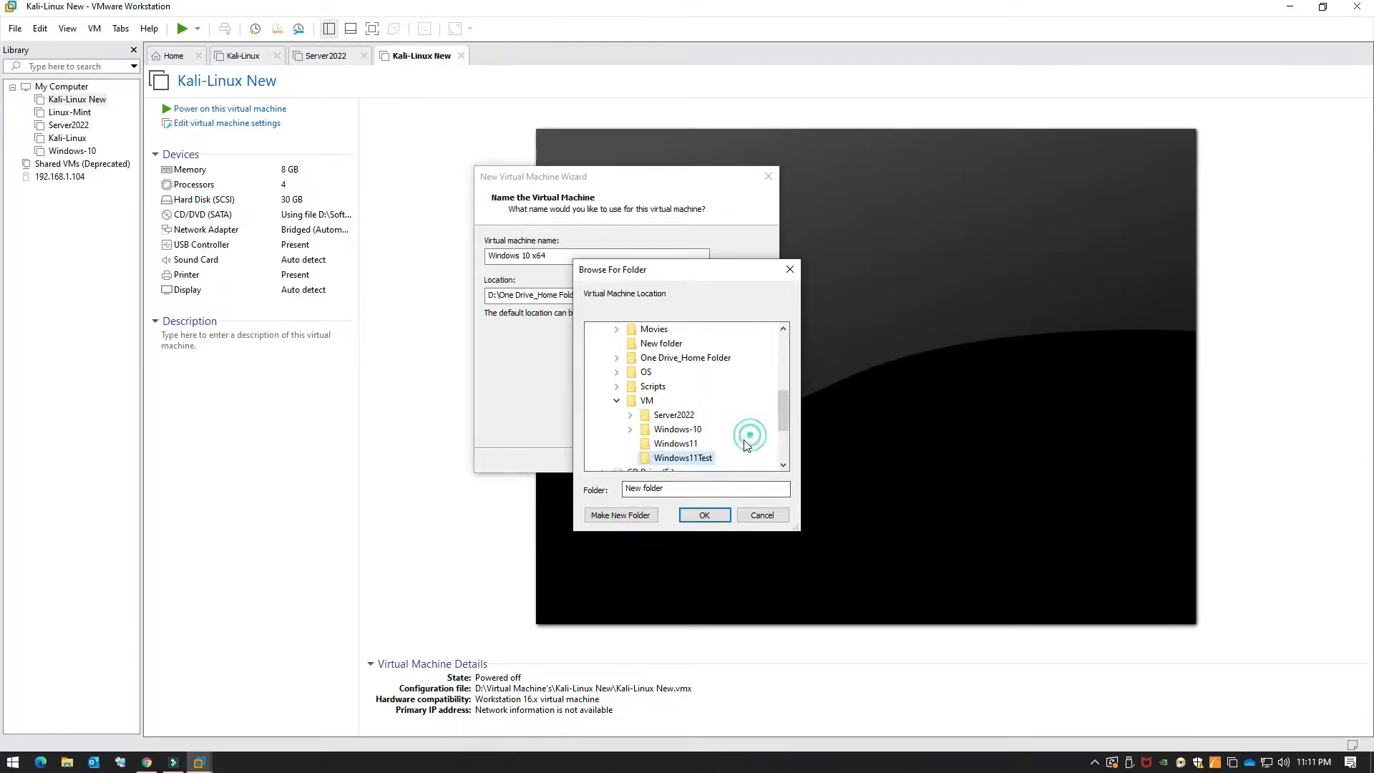
pyautogui.click(704, 514)
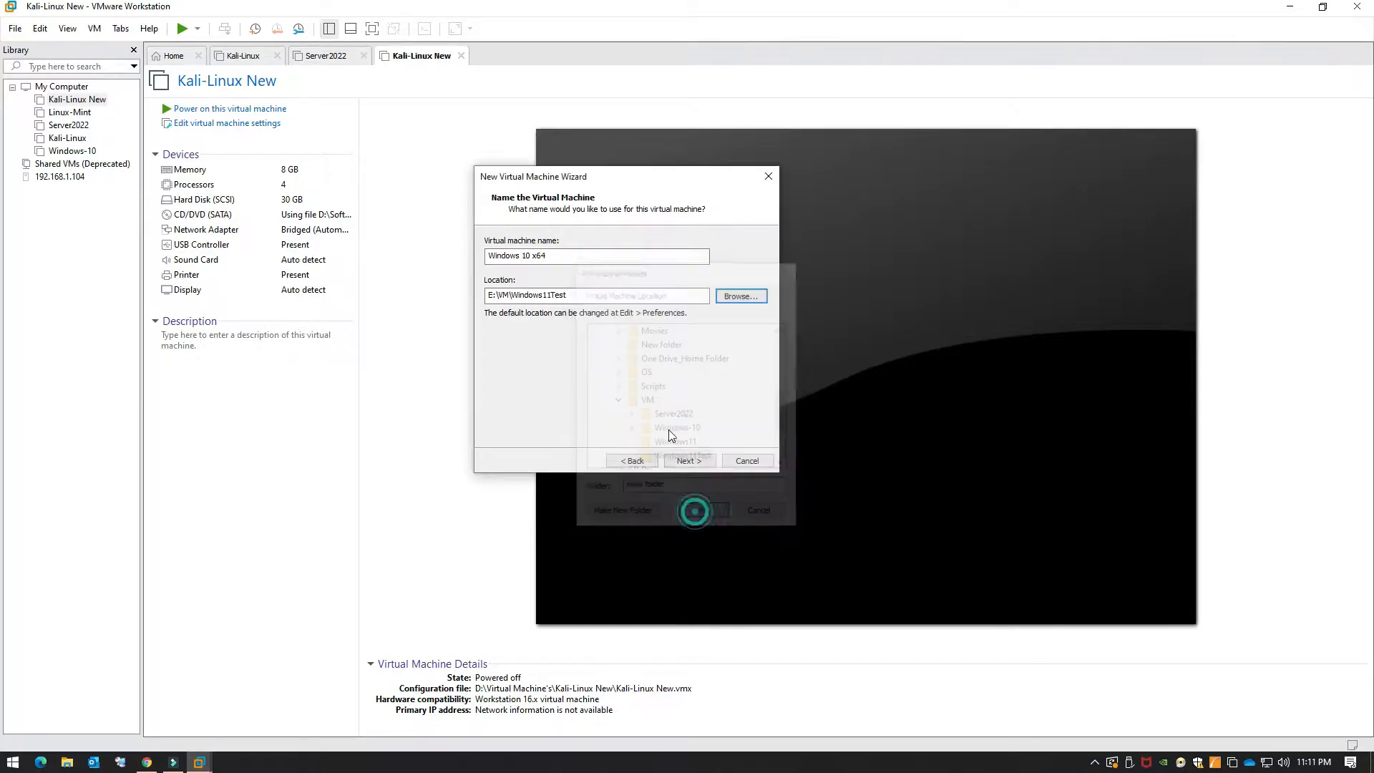
# Step: Rename the virtual machine to Windows11Test
pyautogui.click(564, 256)
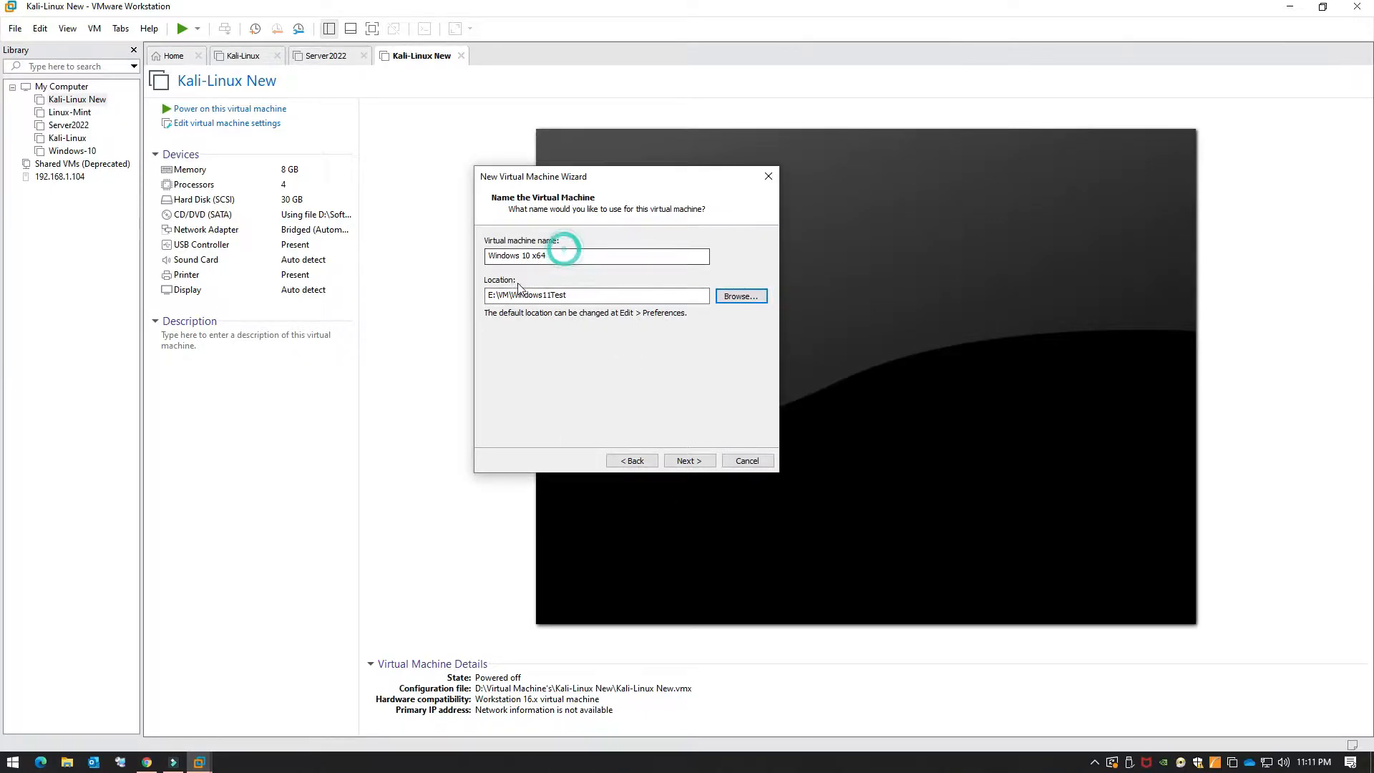
pyautogui.hotkey('ctrl', 'a')
pyautogui.write('Windows11Test')
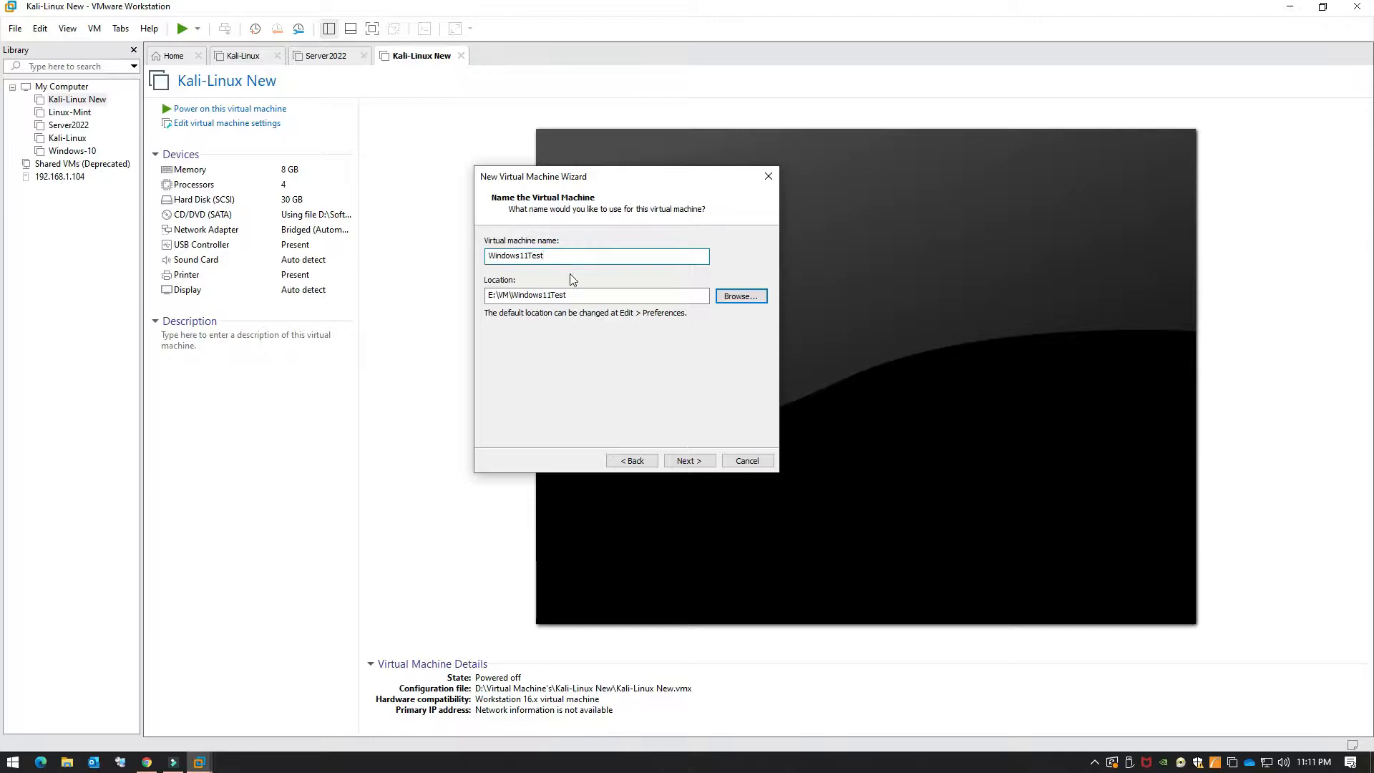
# Step: Keep the 60 GB disk size, stored as a single file, and reach the summary
pyautogui.click(689, 460)
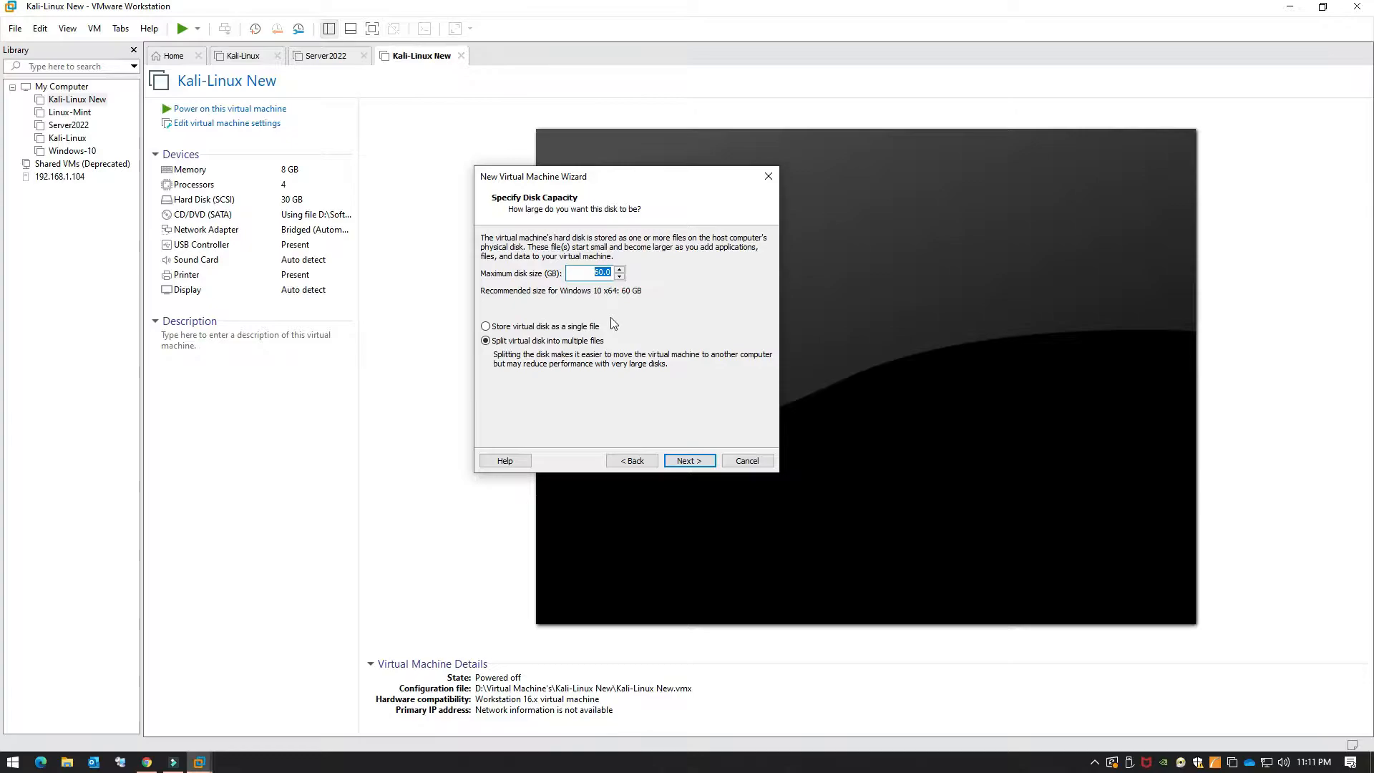
pyautogui.moveTo(669, 176); pyautogui.dragTo(716, 169)
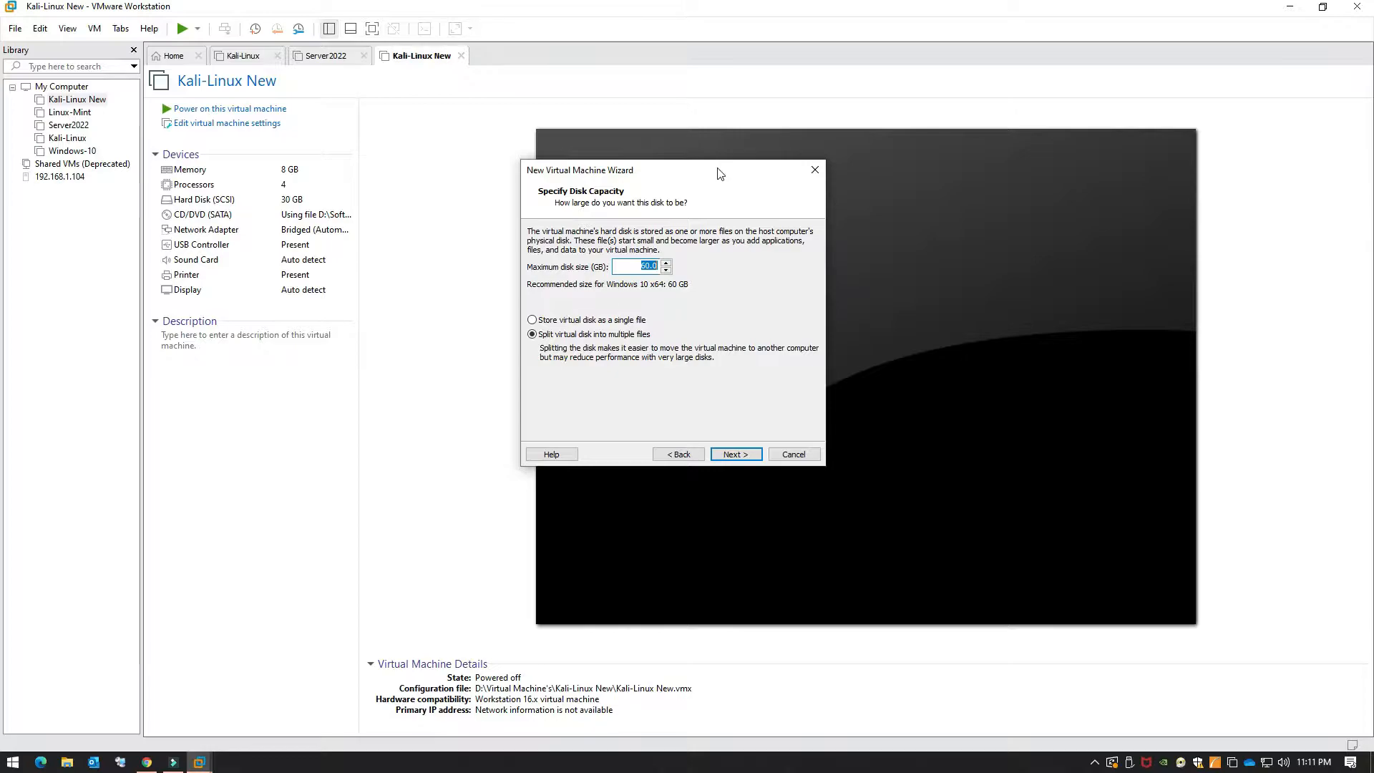
pyautogui.moveTo(717, 168); pyautogui.dragTo(701, 159)
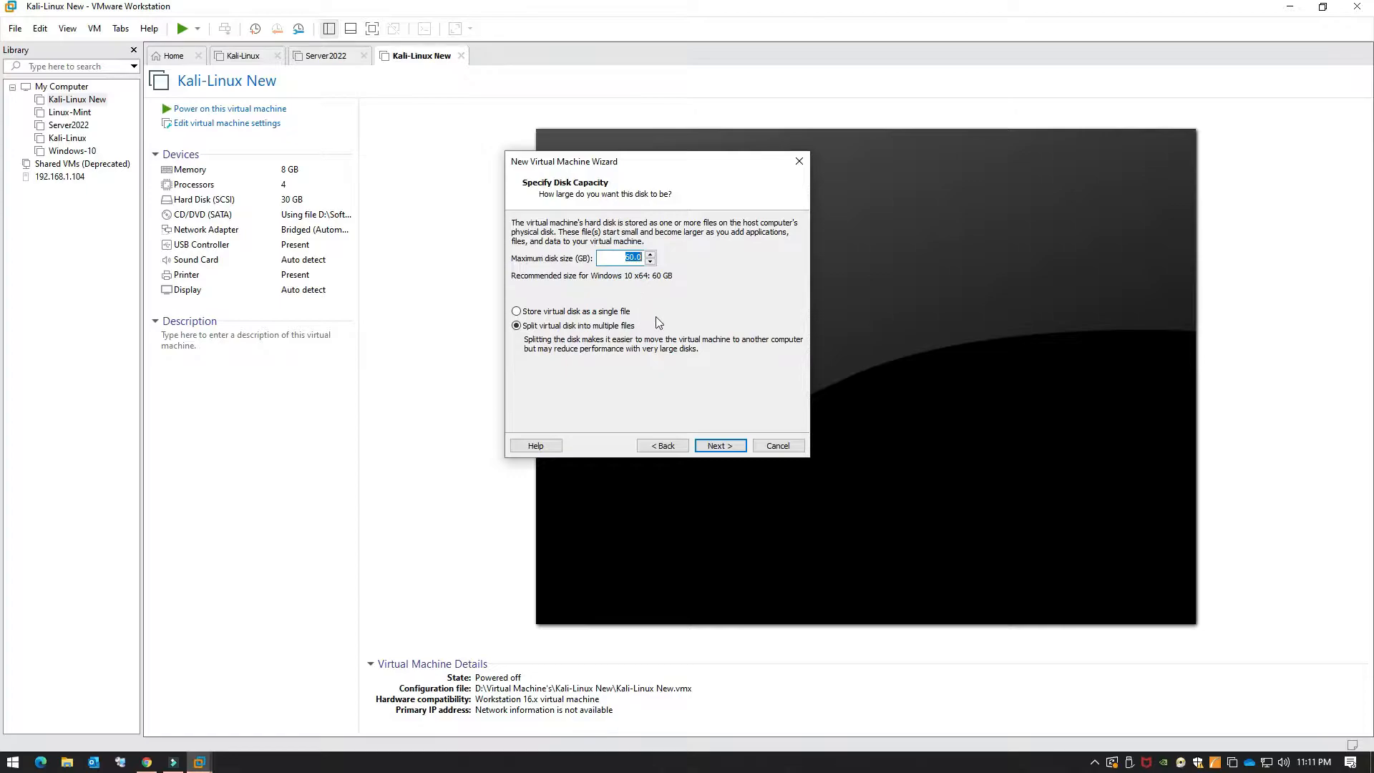
pyautogui.click(615, 313)
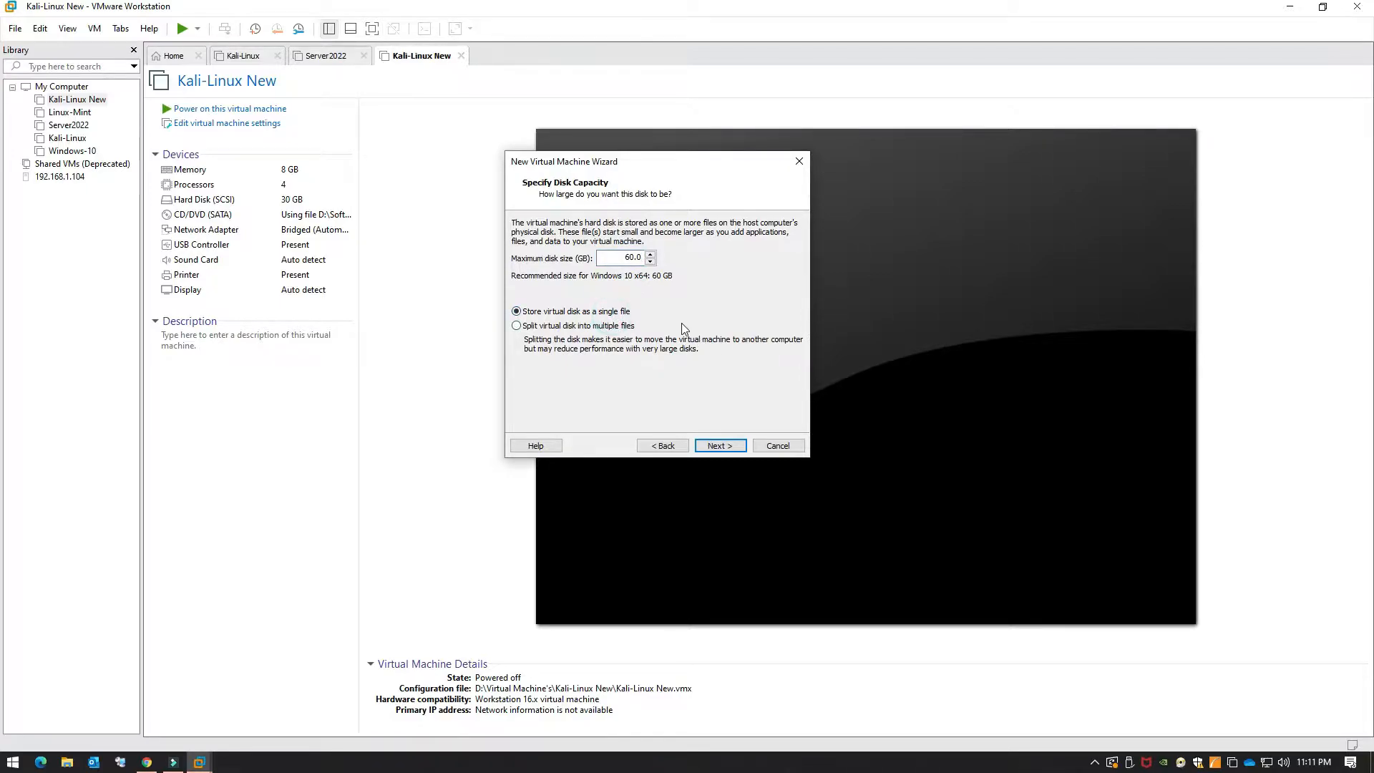
pyautogui.click(719, 445)
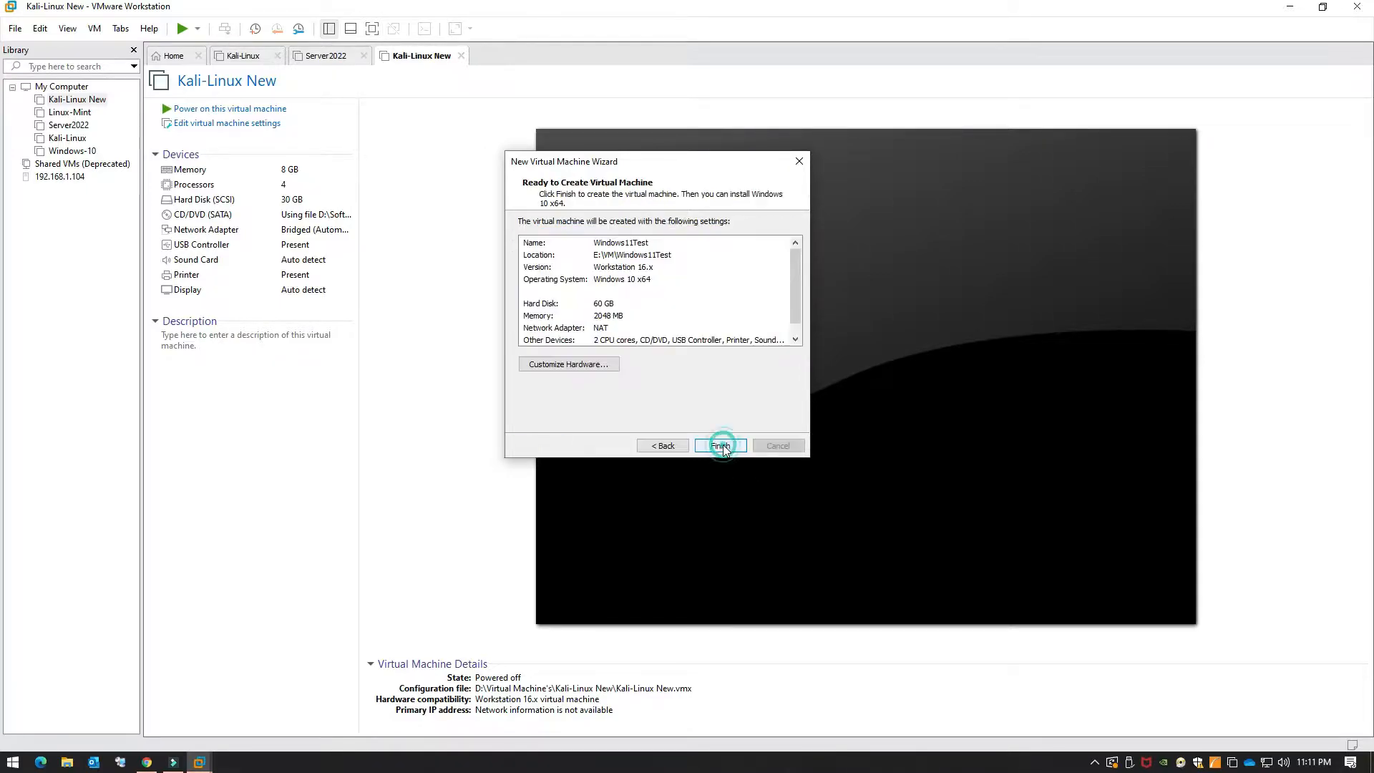
pyautogui.click(594, 363)
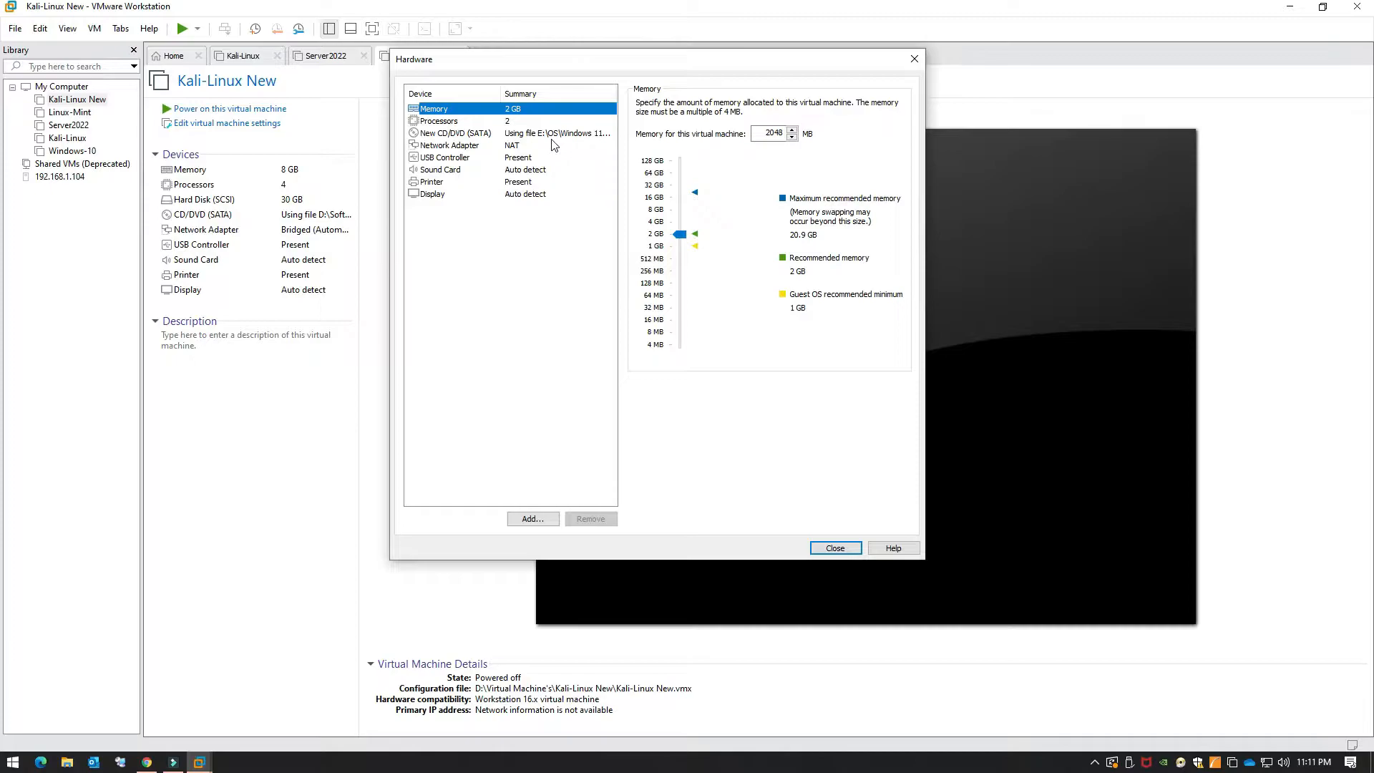
# Step: Set the VM memory to 4096 MB and switch the network adapter to Bridged
pyautogui.moveTo(684, 237); pyautogui.dragTo(682, 223)
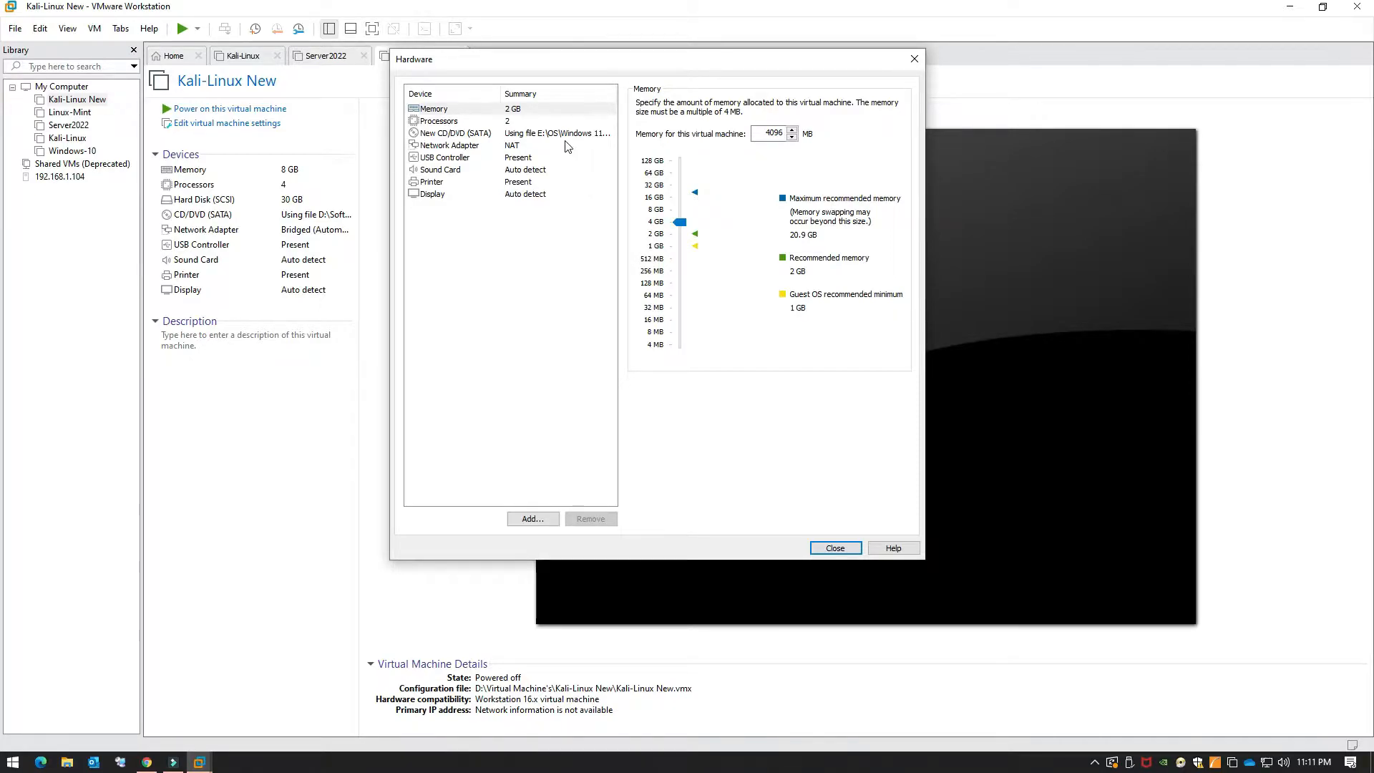
pyautogui.click(526, 119)
pyautogui.click(540, 135)
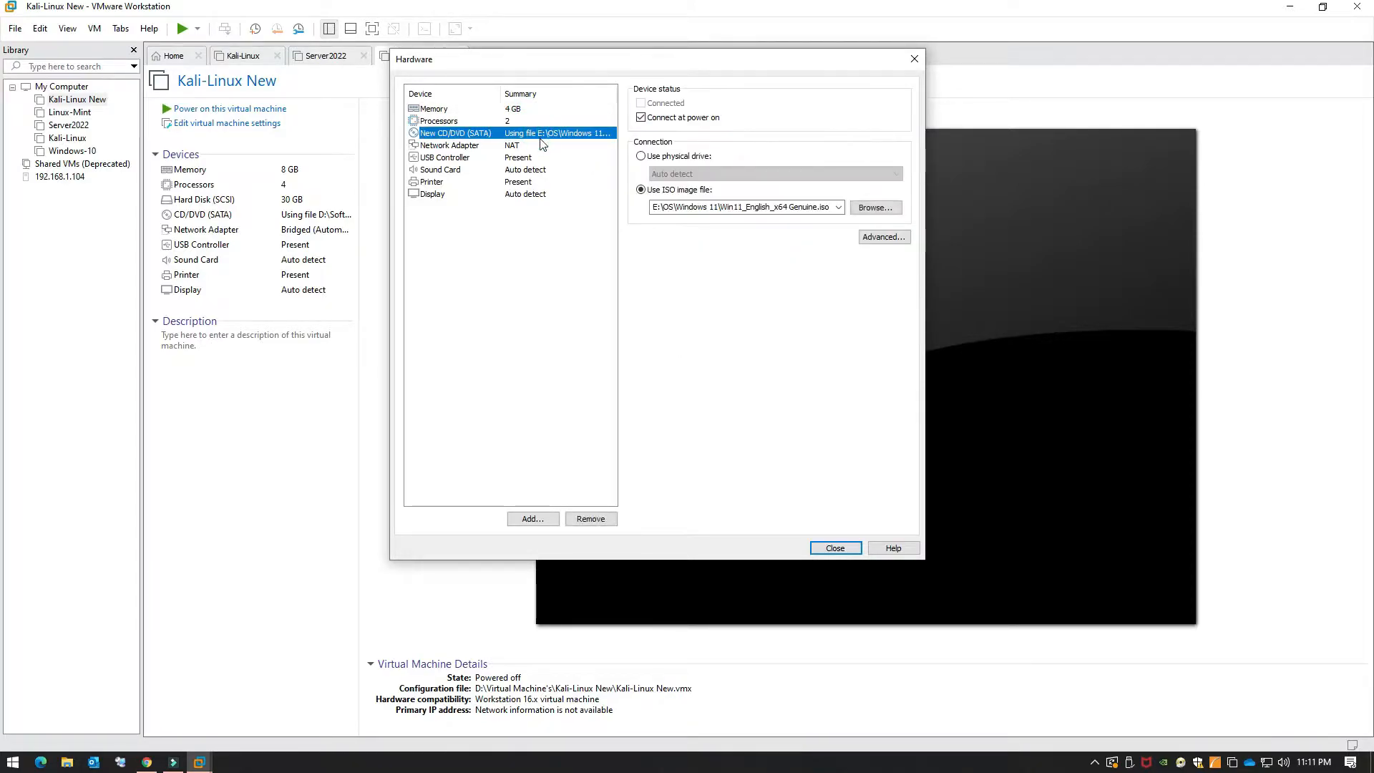
pyautogui.click(515, 123)
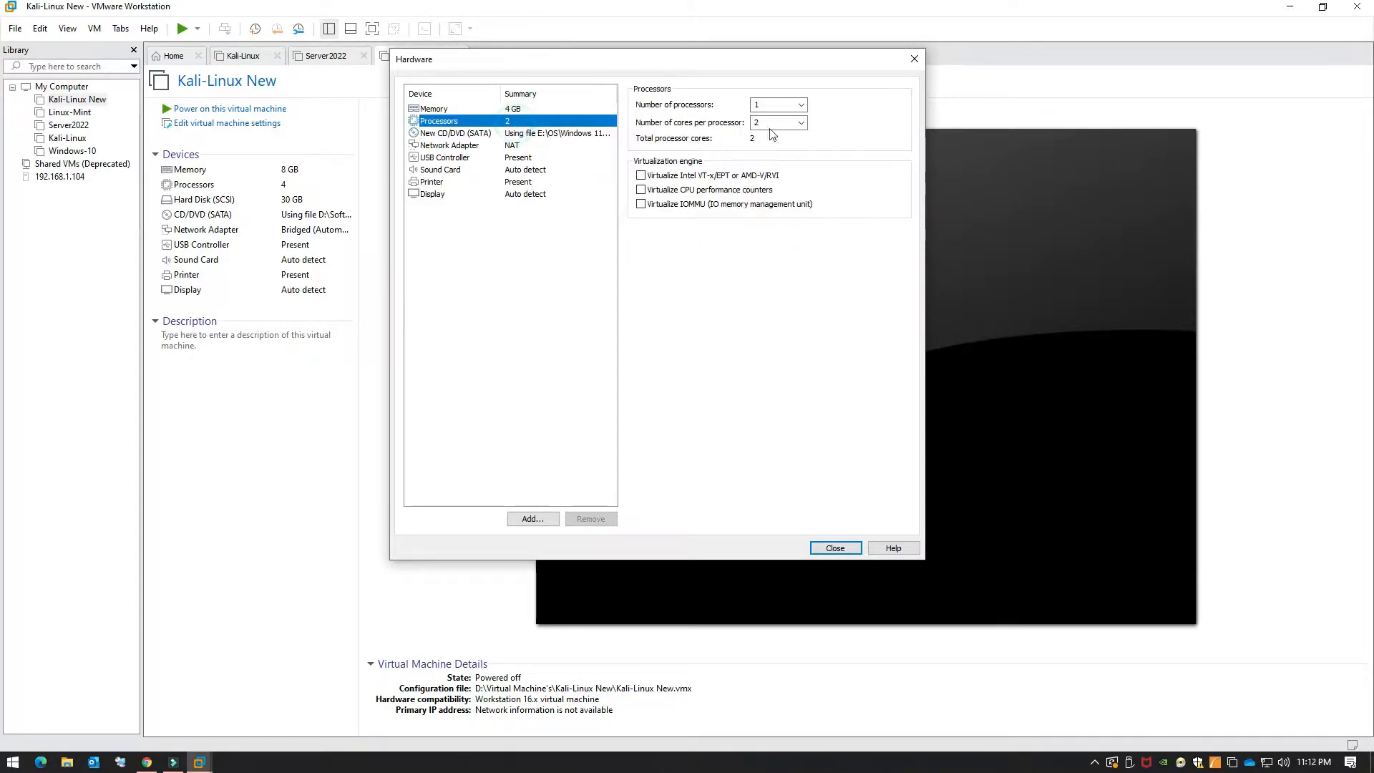
pyautogui.click(538, 146)
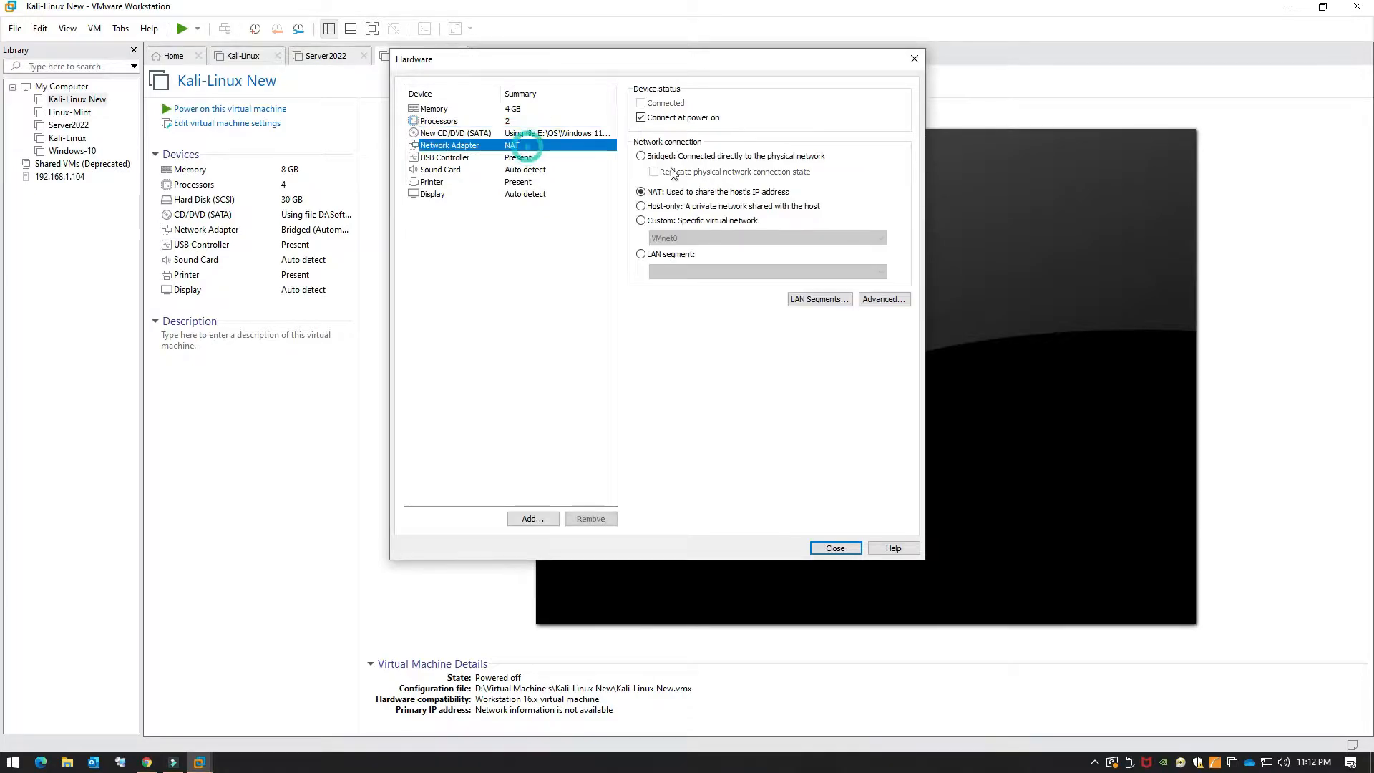
pyautogui.click(705, 156)
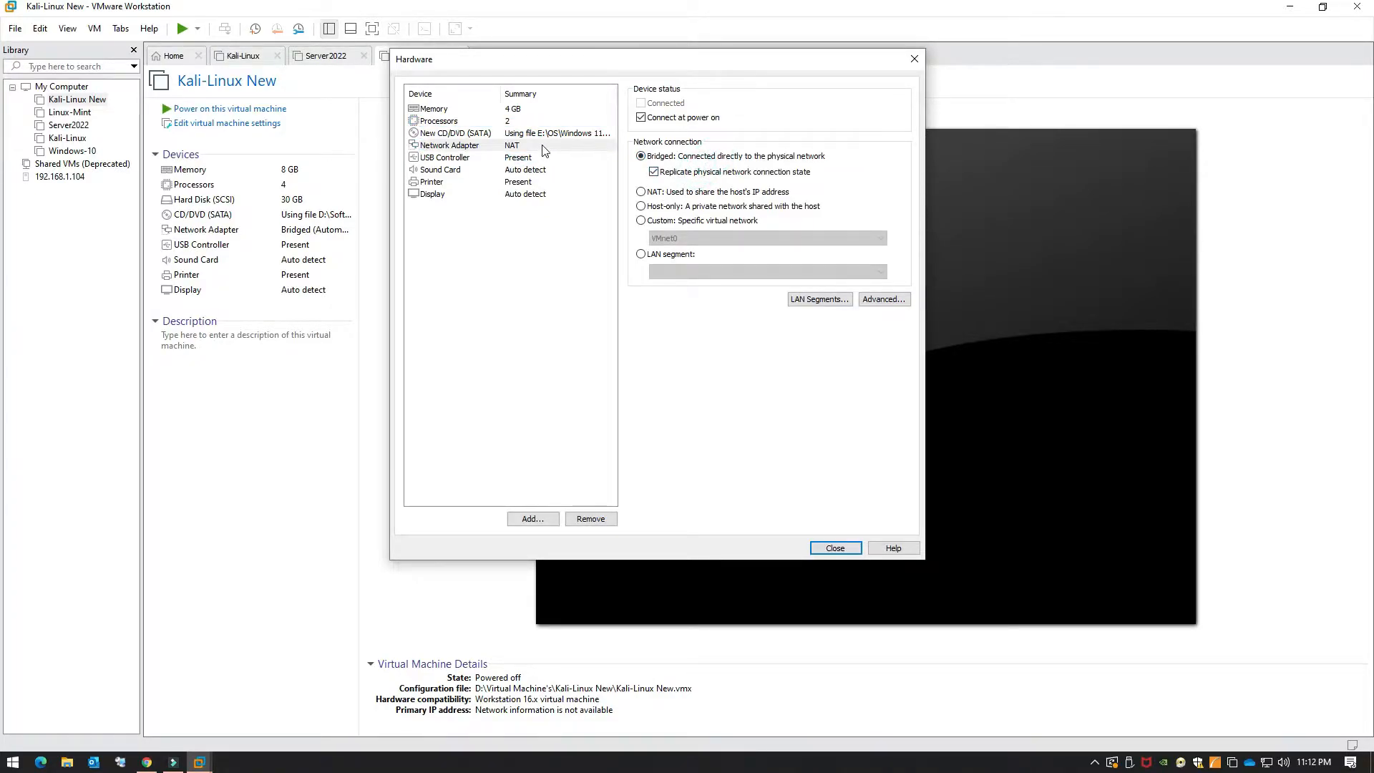
# Step: Review the USB, sound, printer and display settings, then finish creating the VM
pyautogui.click(525, 158)
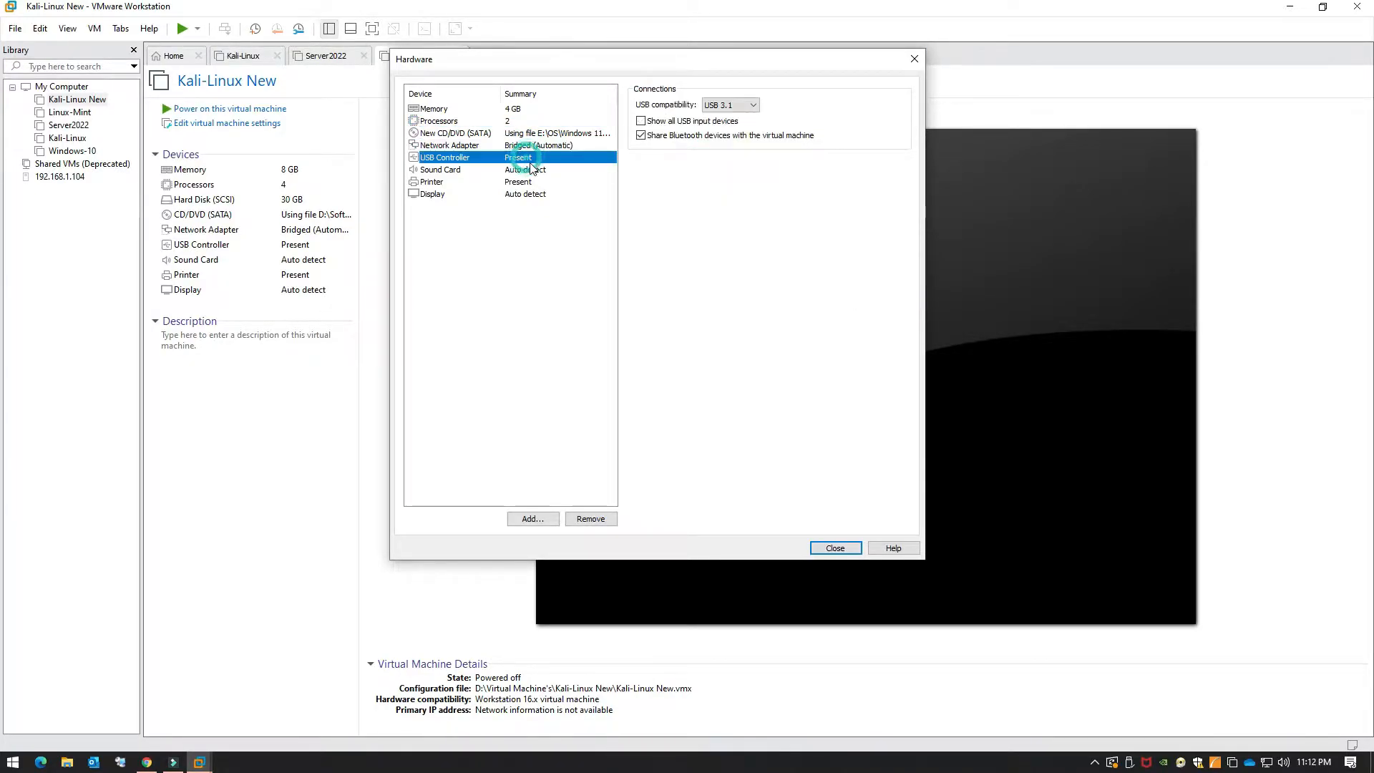
pyautogui.click(531, 170)
pyautogui.click(532, 183)
pyautogui.click(533, 194)
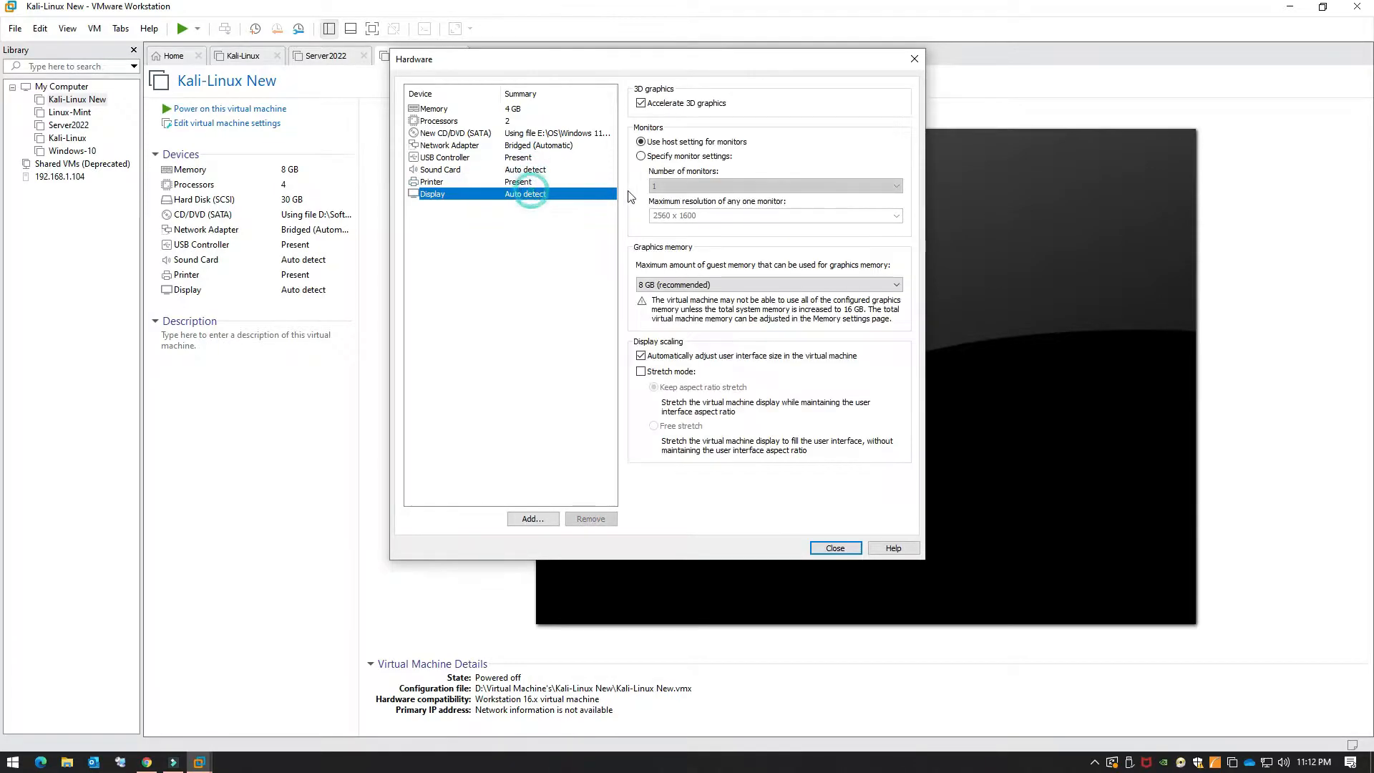
pyautogui.click(830, 550)
pyautogui.click(720, 446)
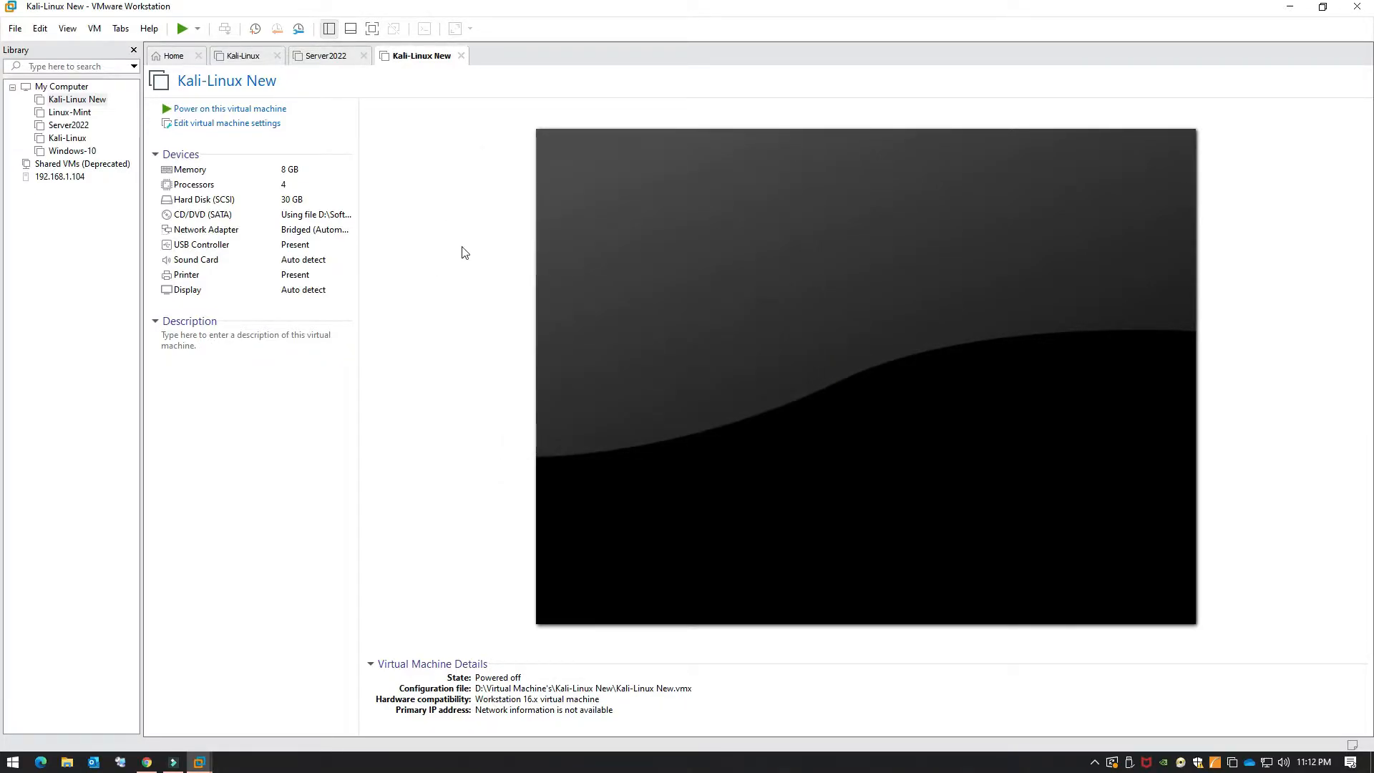
# Step: Power on Windows11Test and boot from the installer disc to the Setup language page
pyautogui.click(246, 108)
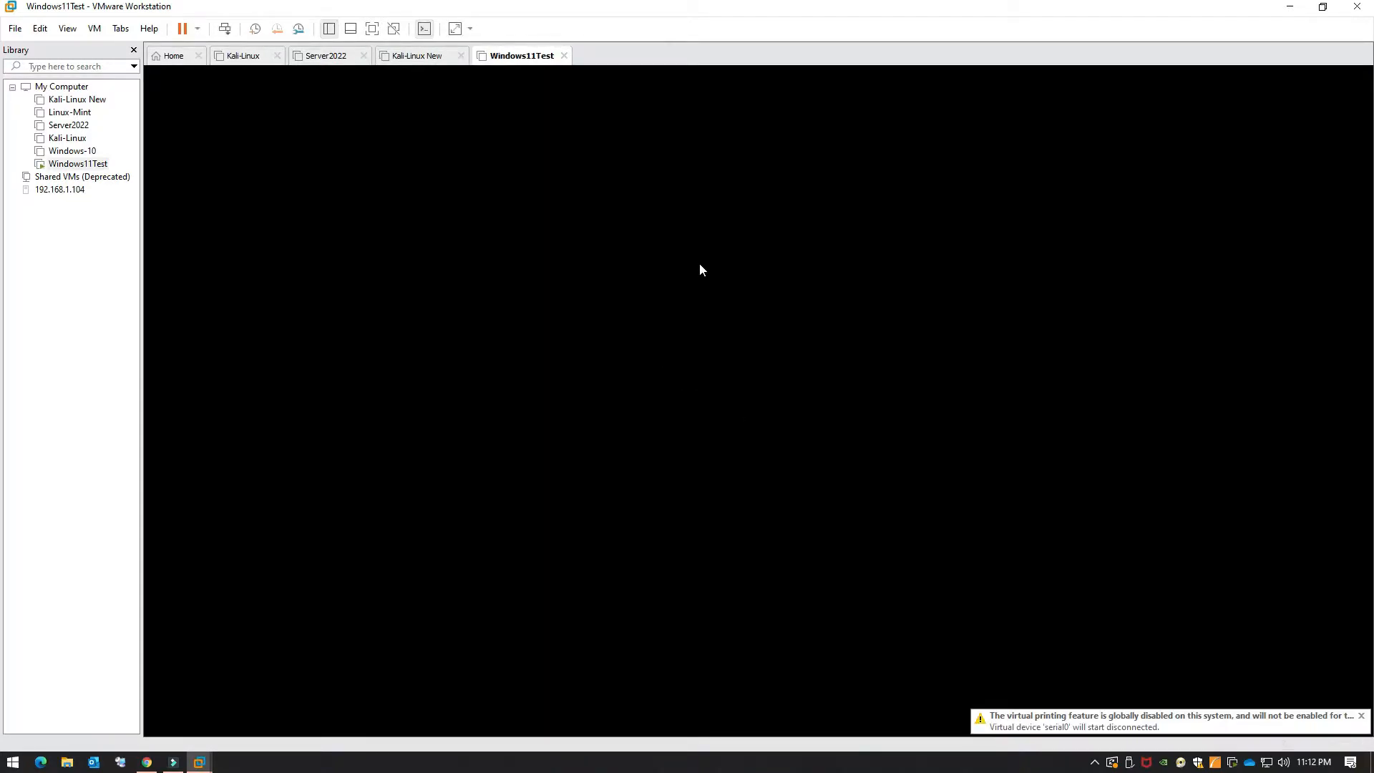
pyautogui.click(687, 277)
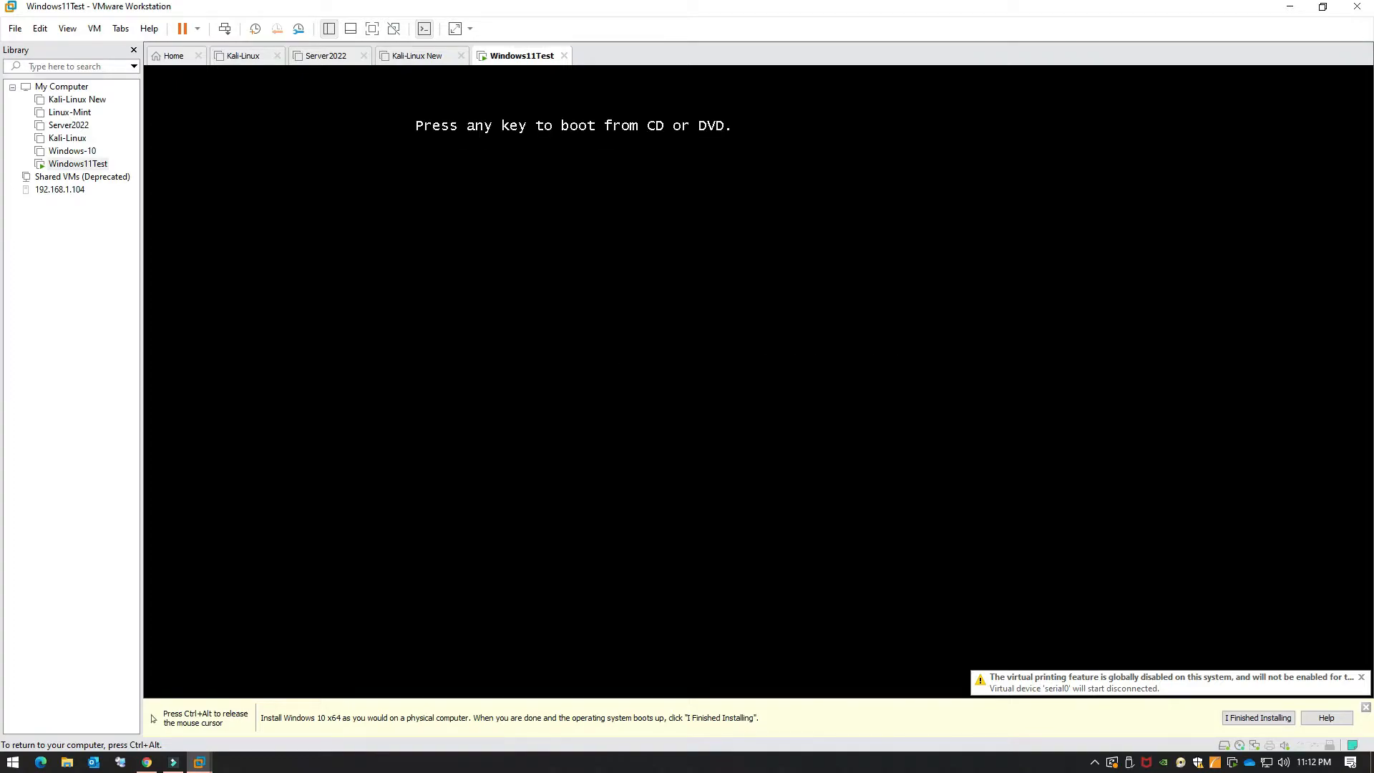
pyautogui.press('Return')
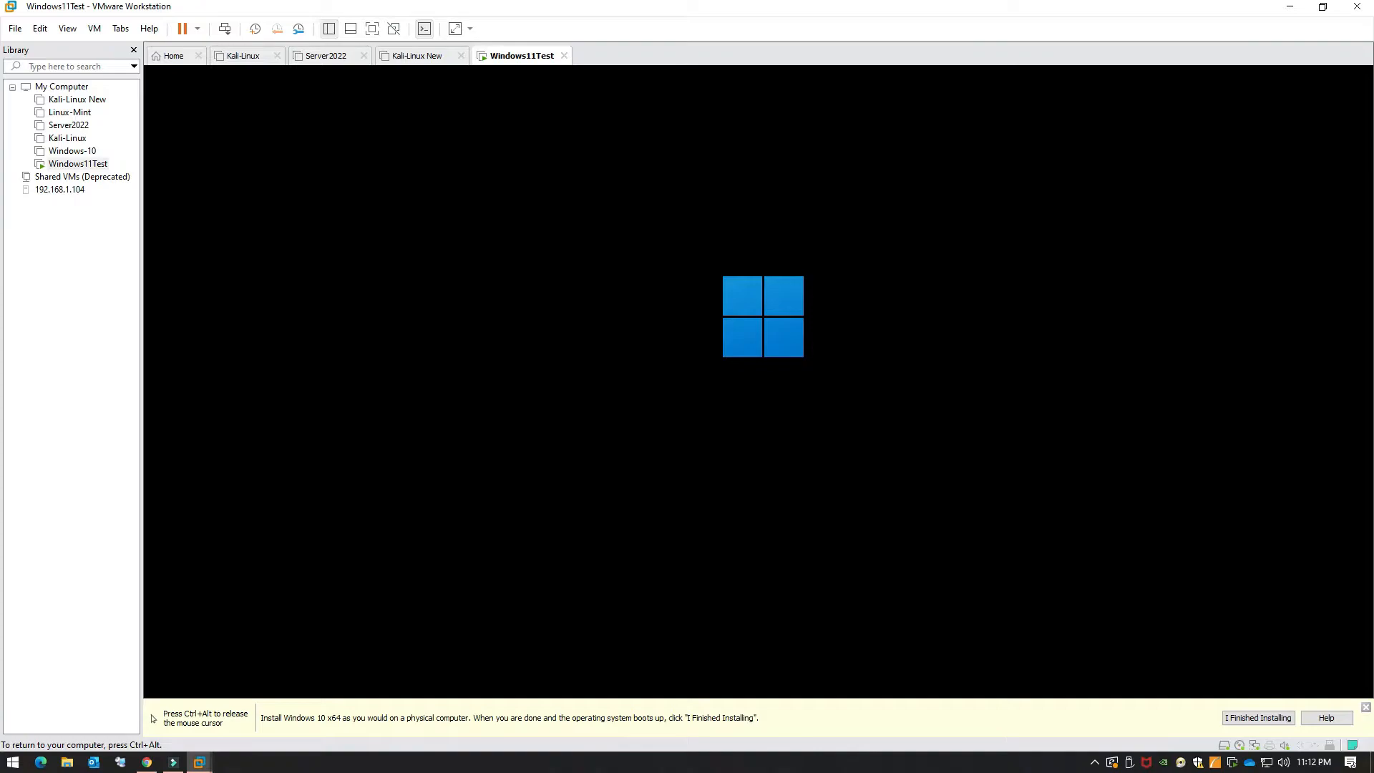
pyautogui.hotkey('ctrl', 'alt')
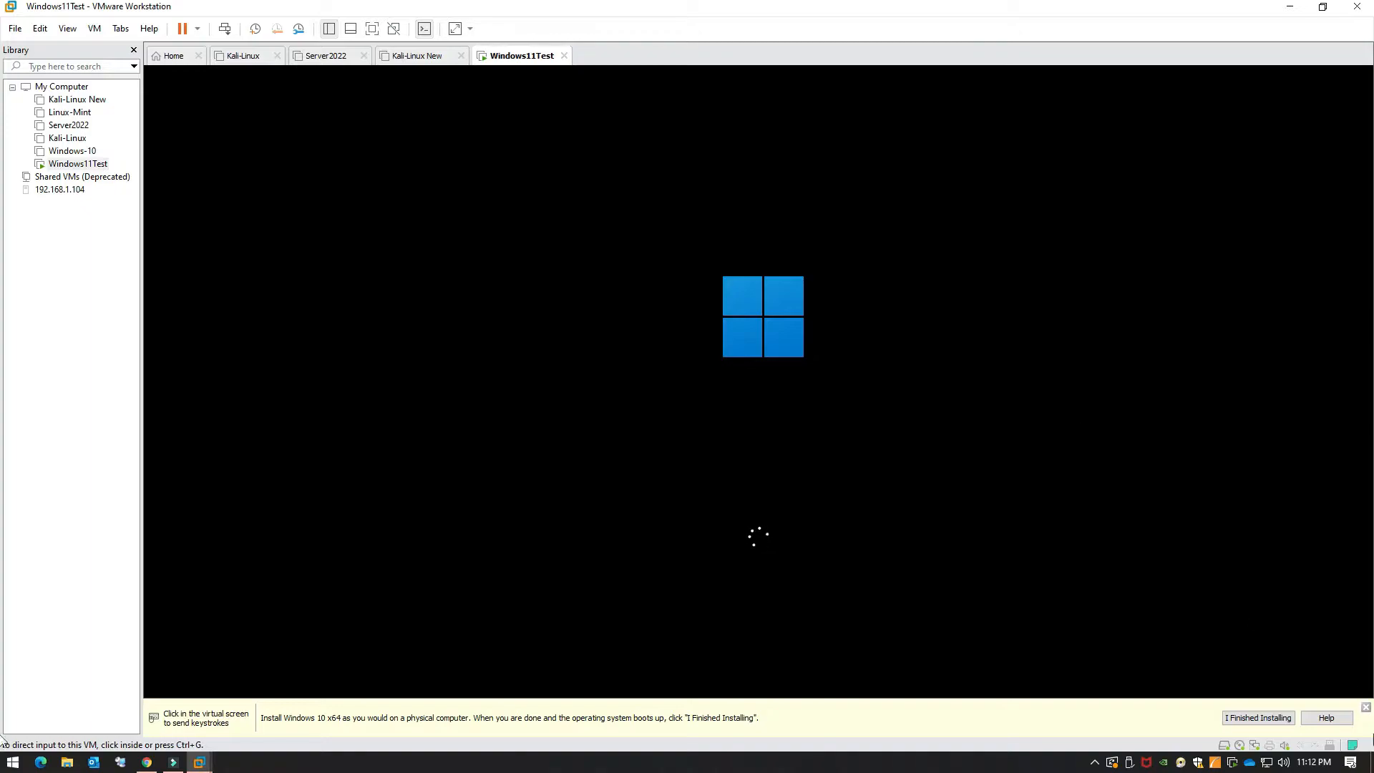
pyautogui.click(1365, 707)
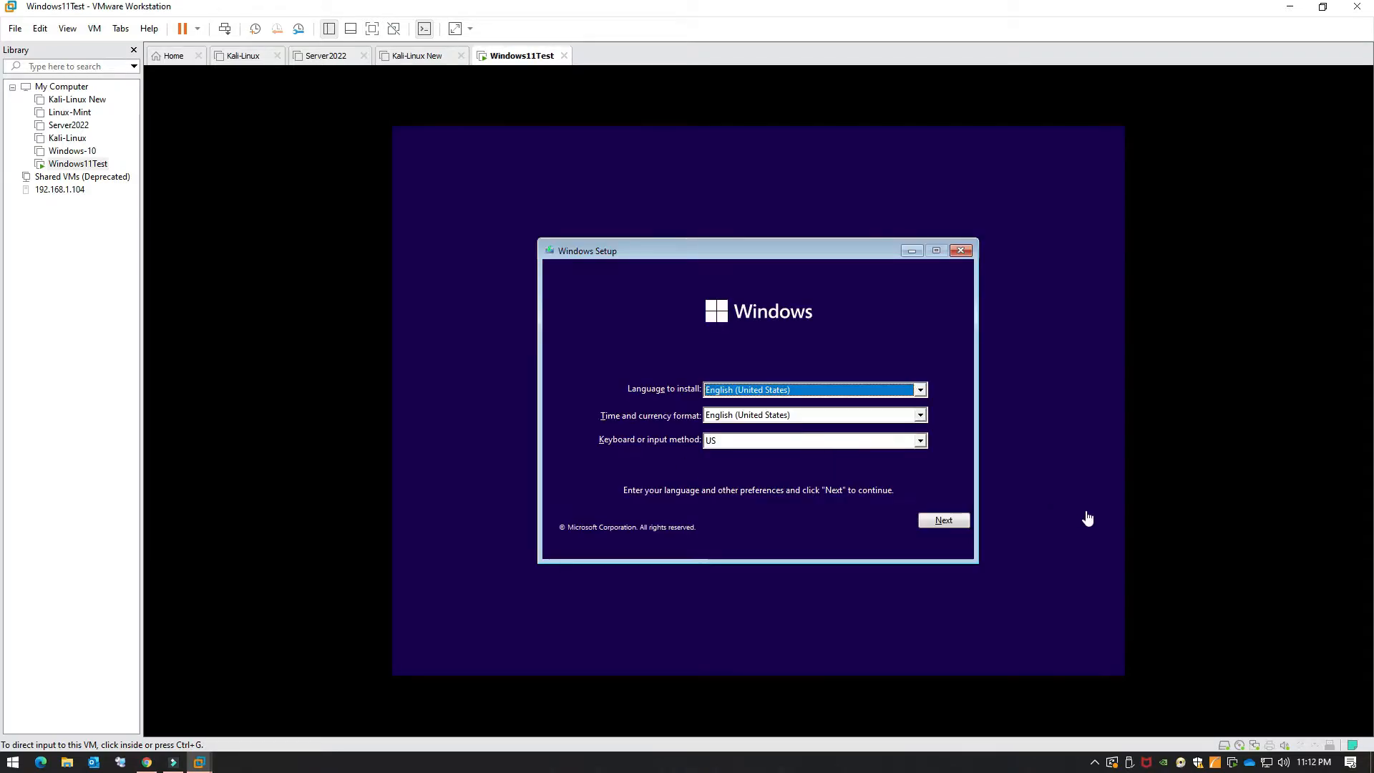
pyautogui.click(1029, 517)
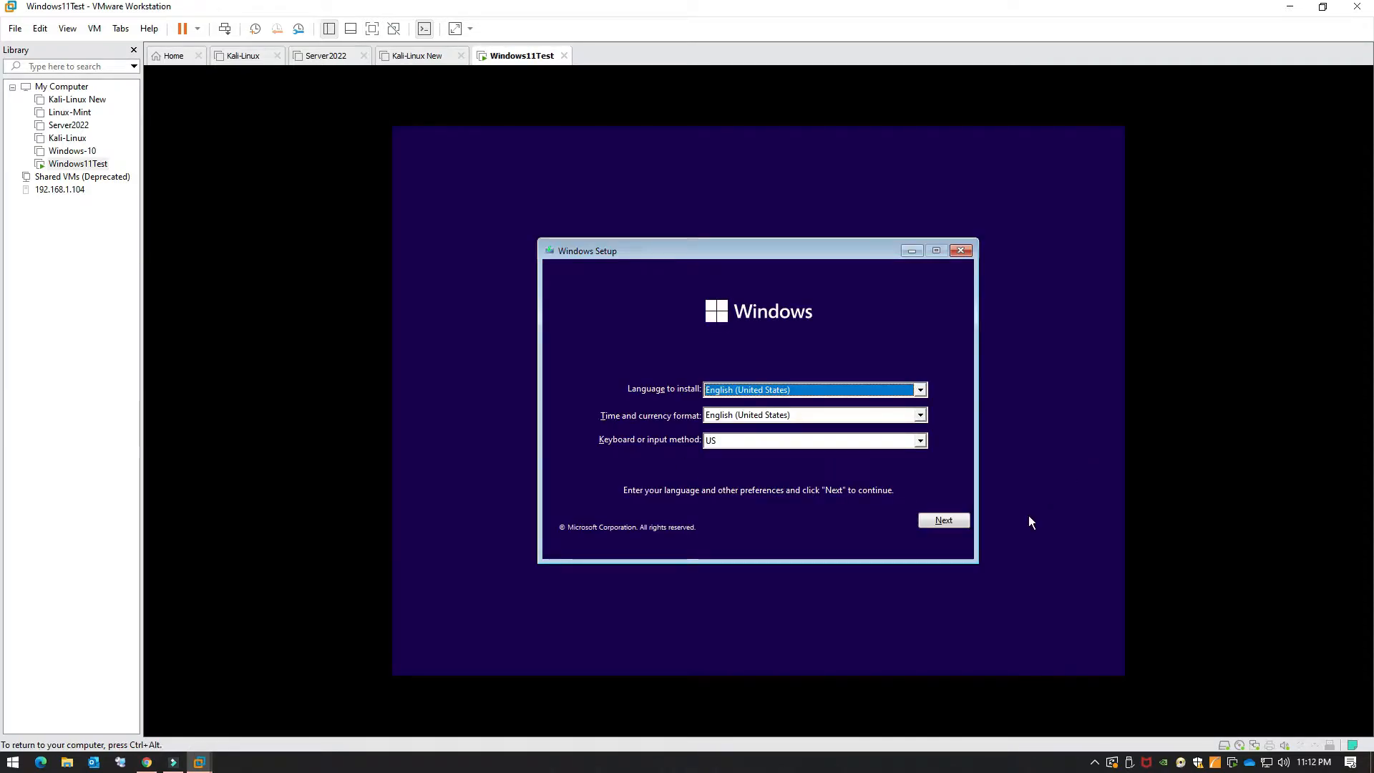
# Step: Accept the default language settings and start Install now without a product key
pyautogui.click(935, 522)
pyautogui.click(753, 405)
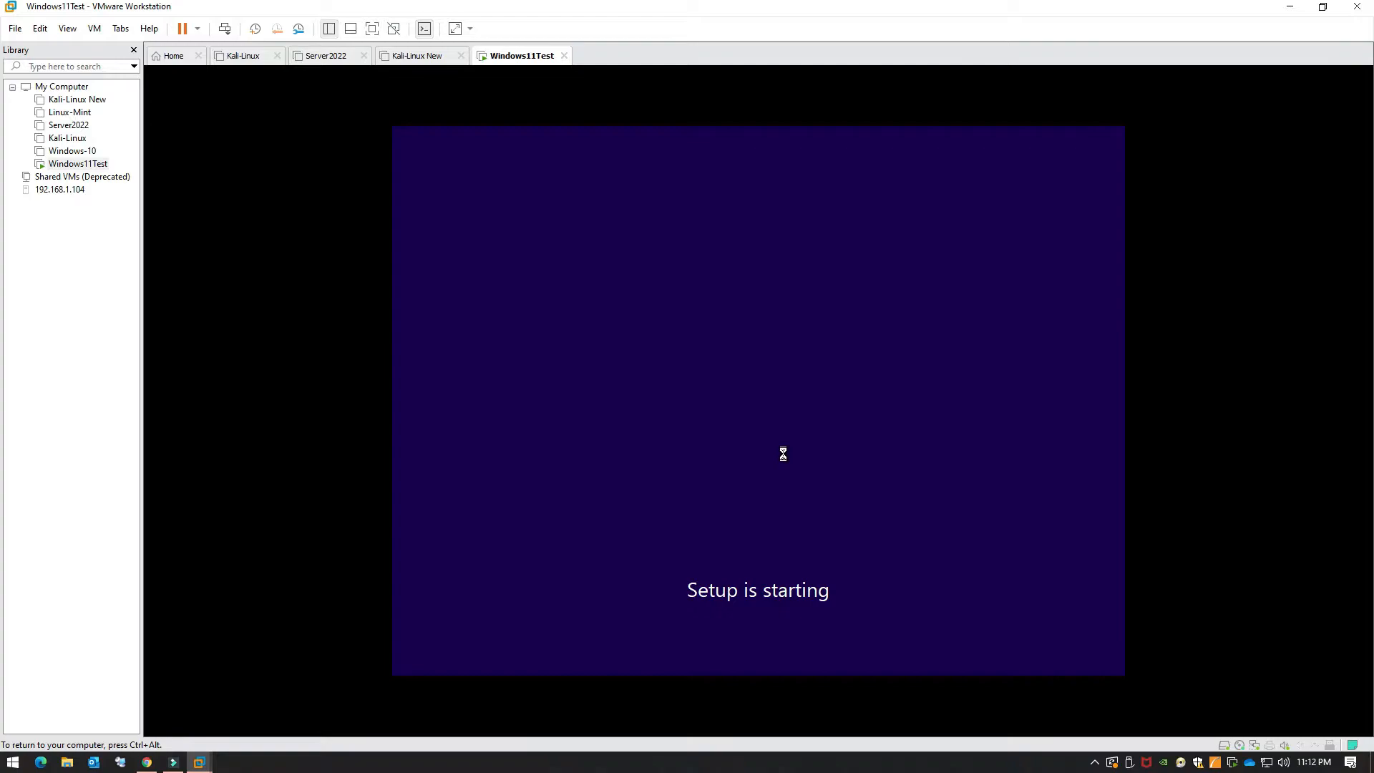
pyautogui.click(833, 524)
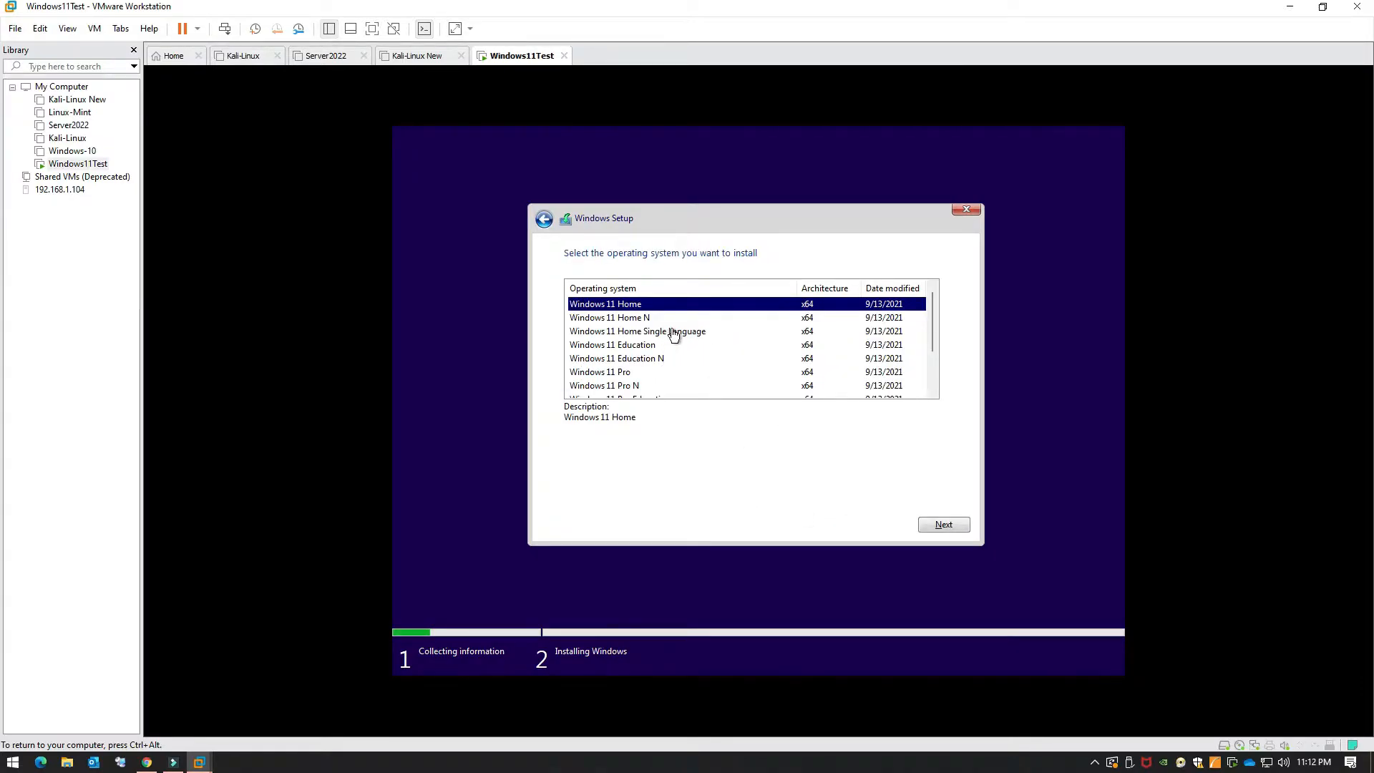
pyautogui.moveTo(930, 334); pyautogui.dragTo(934, 370)
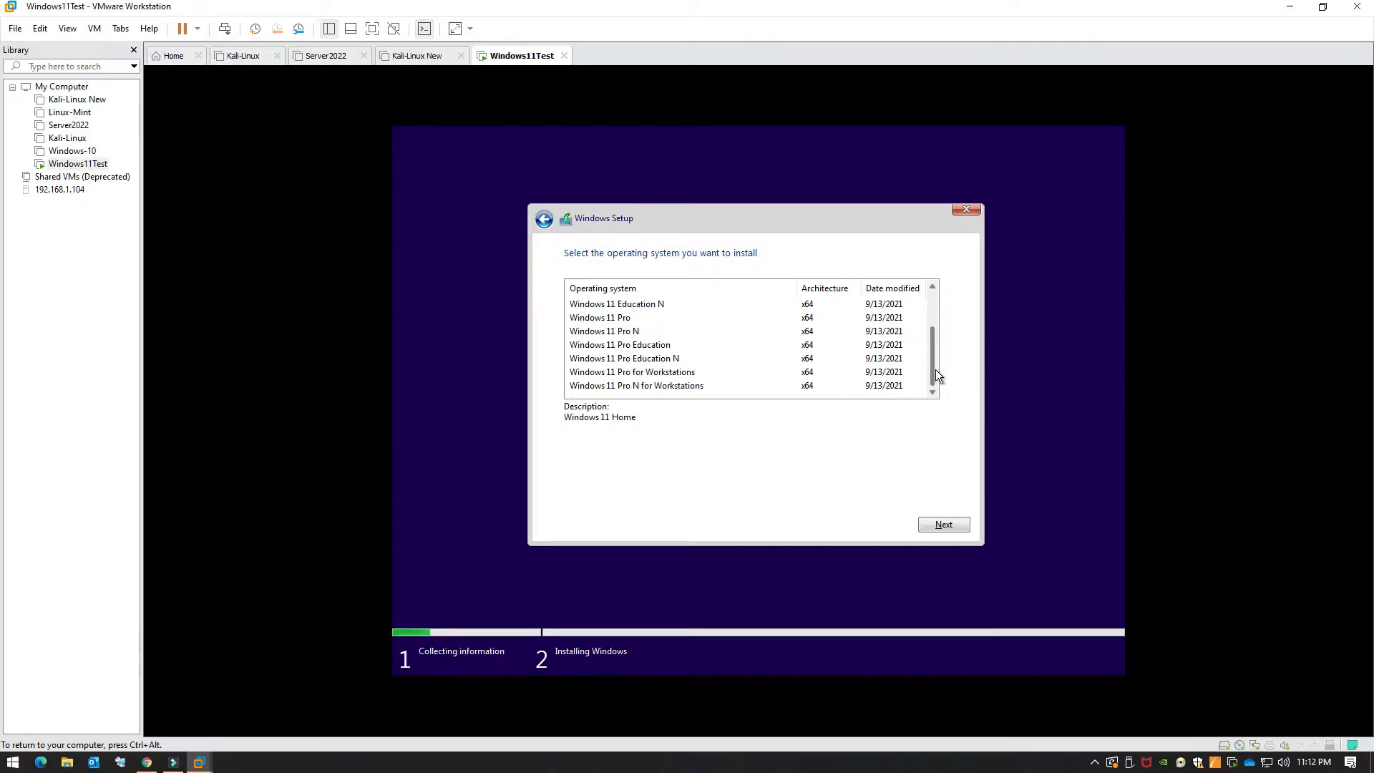
# Step: Choose Windows 11 Pro for Workstations and continue, reaching the 'This PC can't run Windows 11' message
pyautogui.click(671, 376)
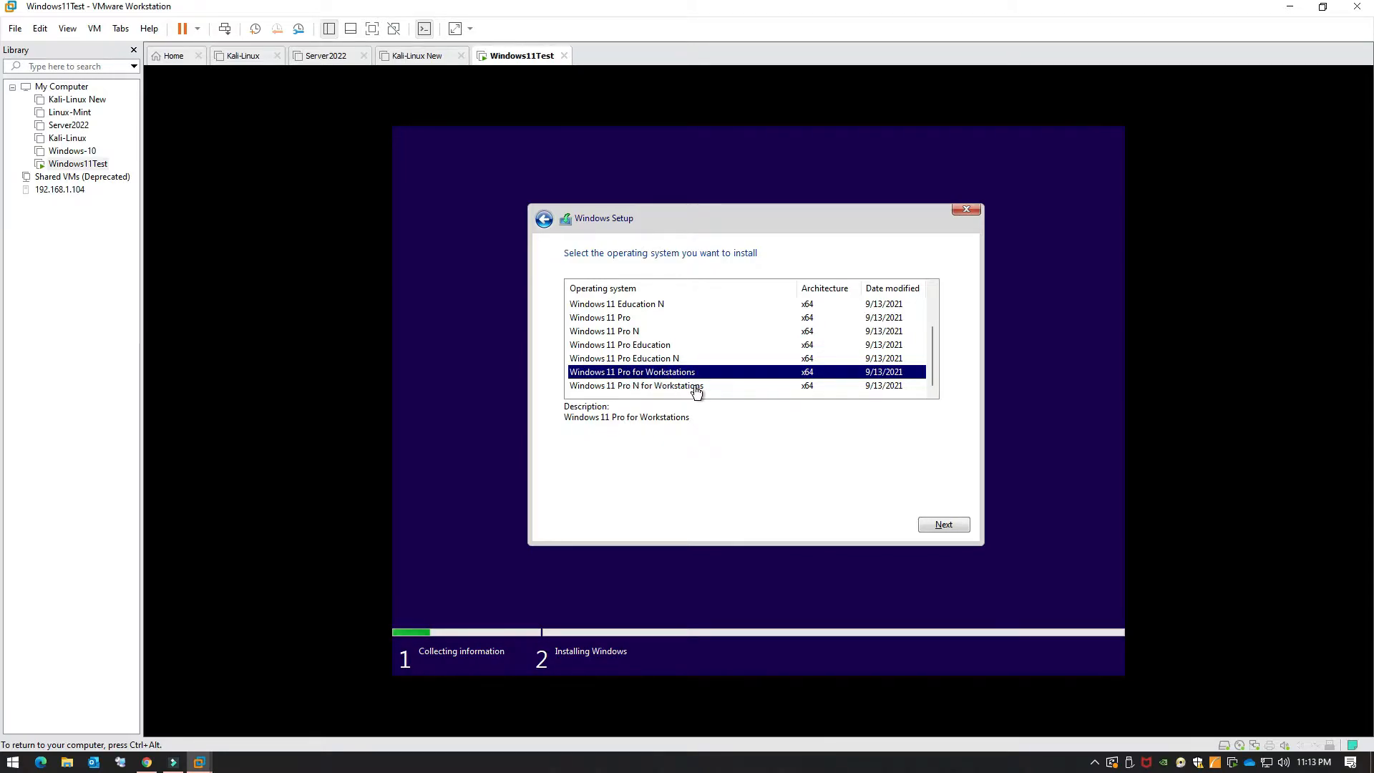
pyautogui.scroll(2, 689, 363)
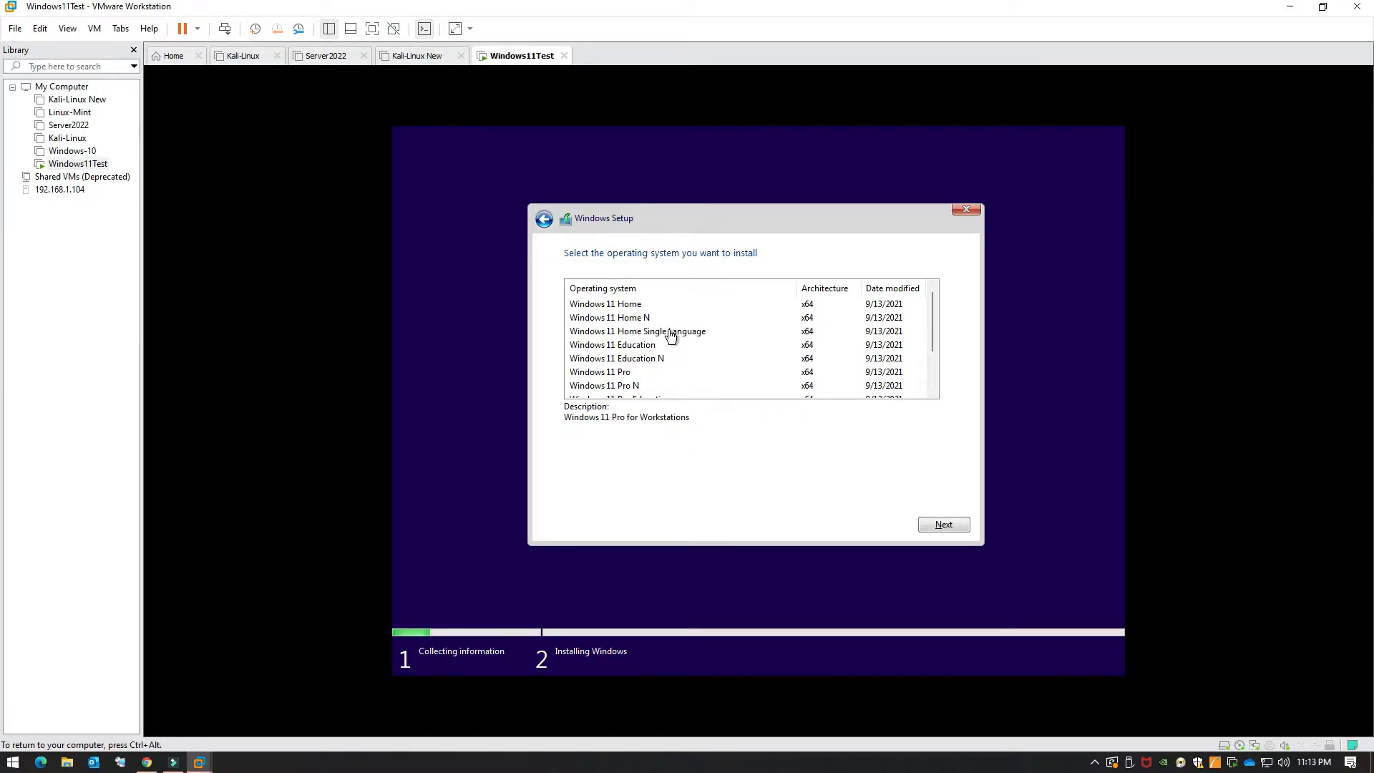
pyautogui.scroll(-2, 670, 336)
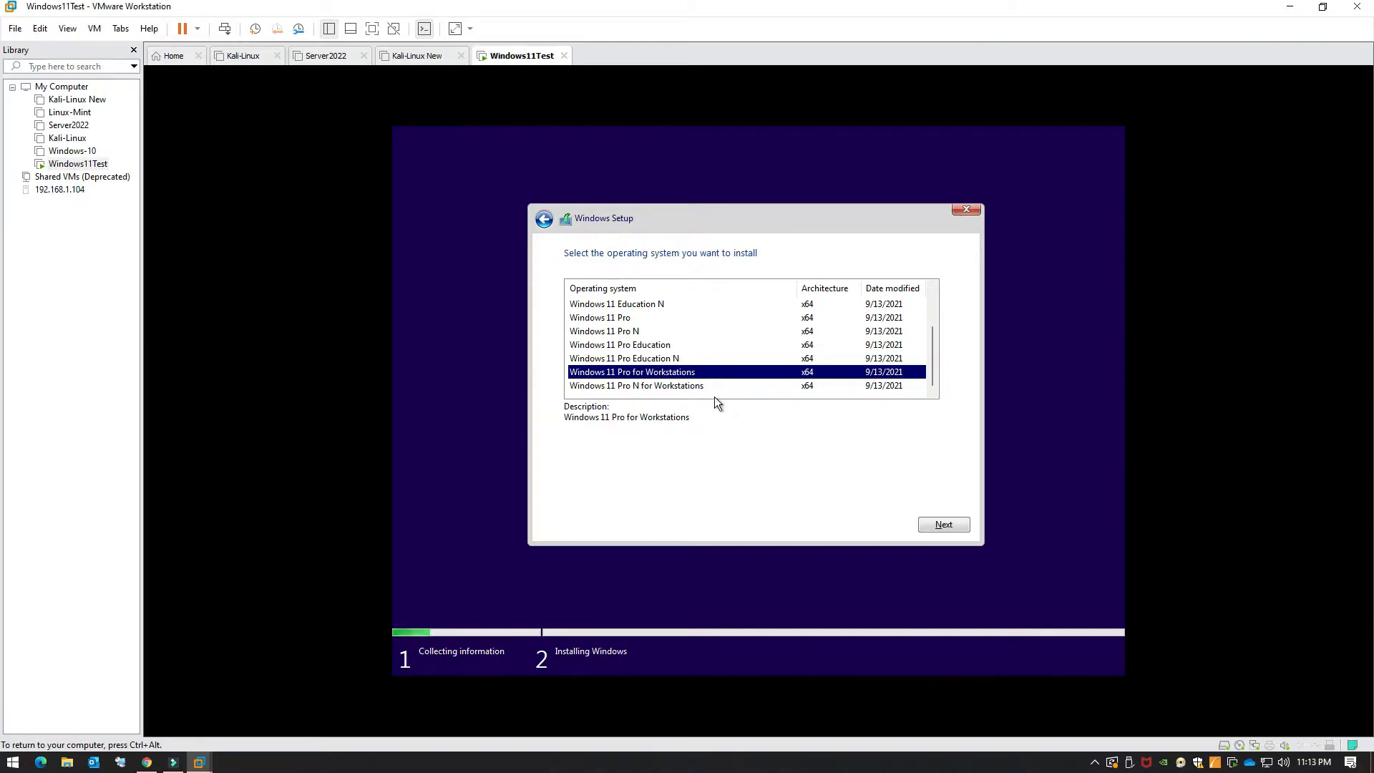
pyautogui.click(933, 525)
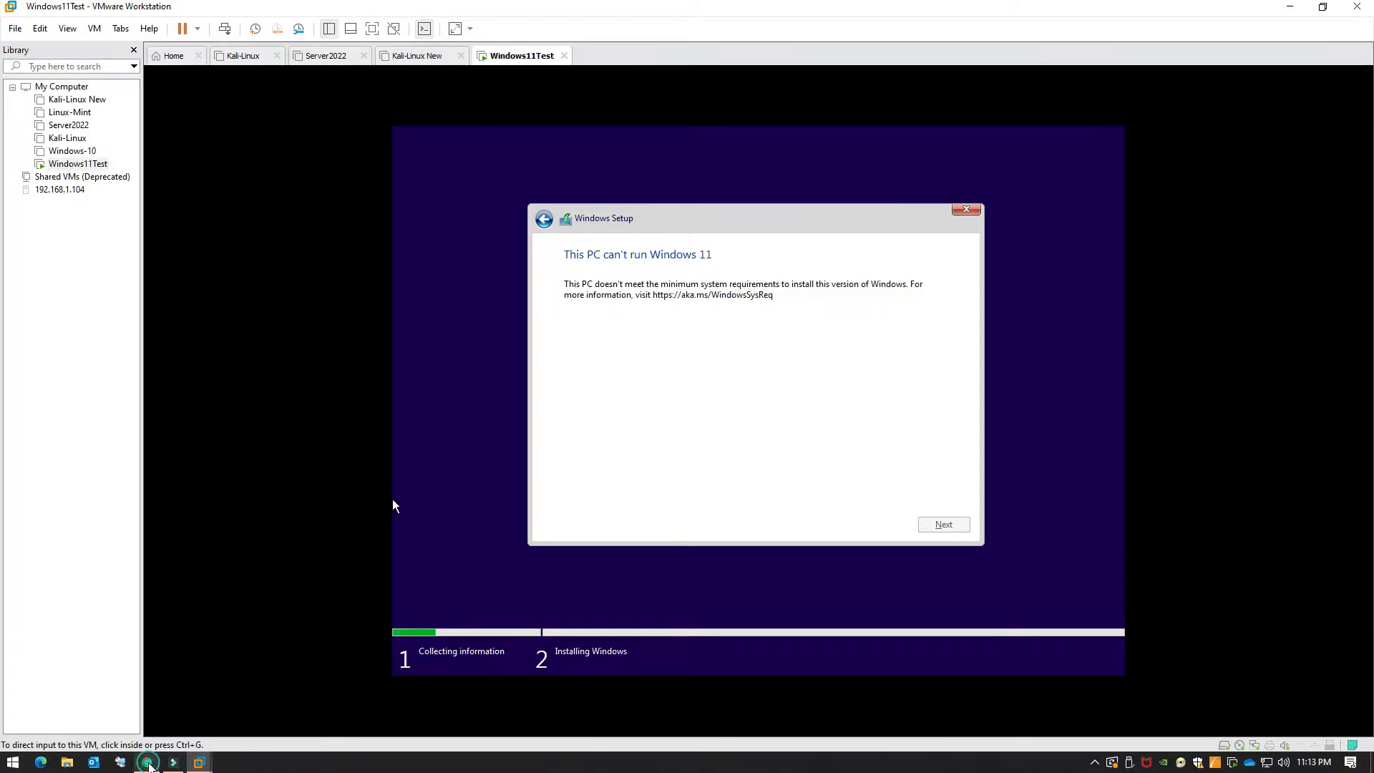
pyautogui.click(146, 763)
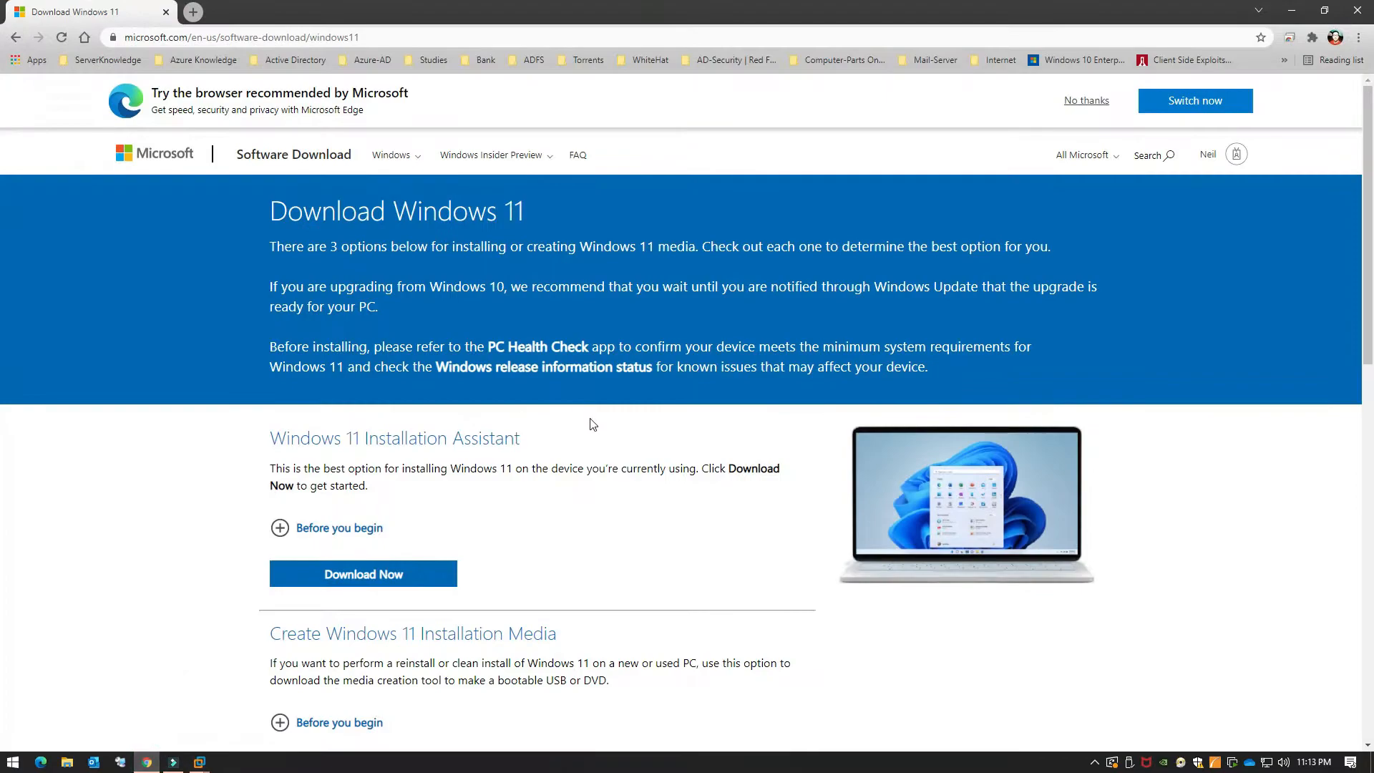
# Step: Replace the Download Windows 11 tab with the aka.ms/windowssysreq requirements page
pyautogui.click(193, 12)
pyautogui.click(136, 18)
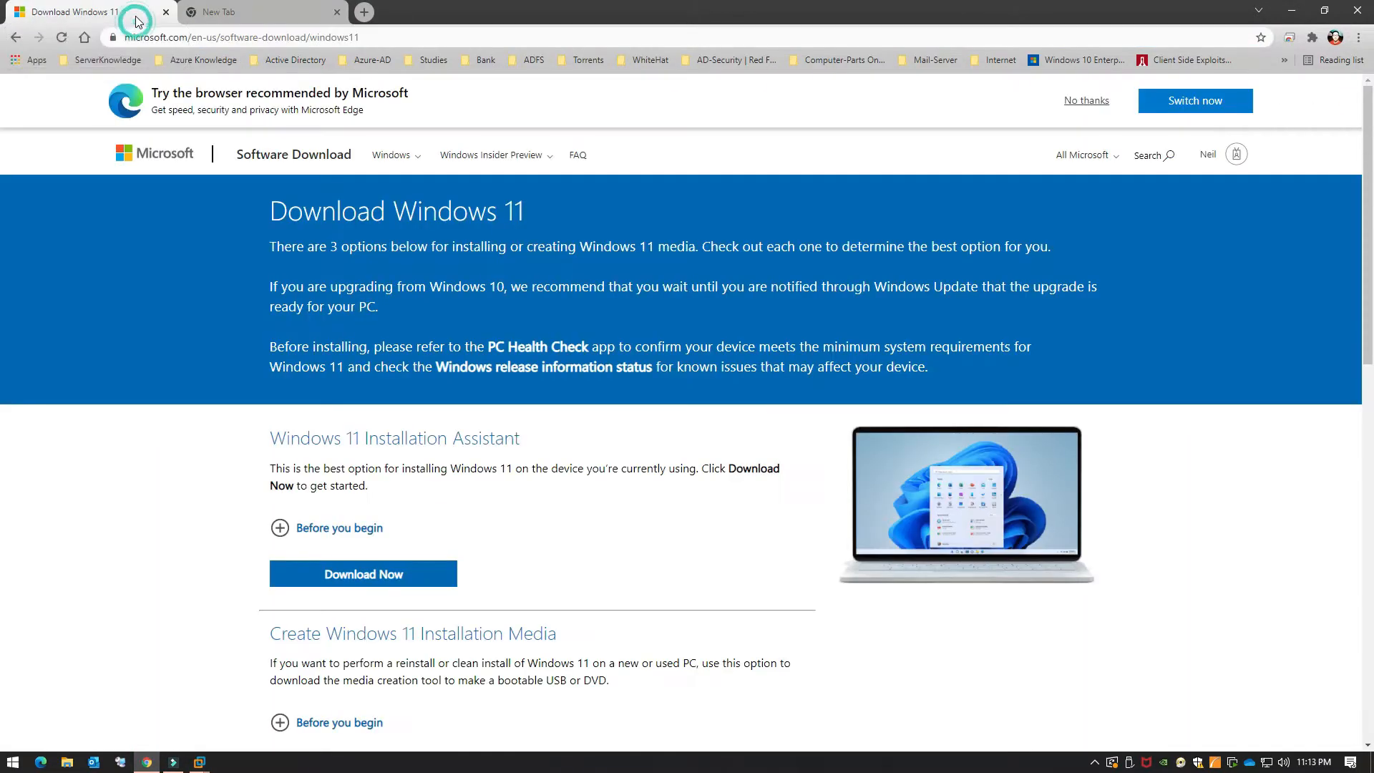
pyautogui.click(165, 12)
pyautogui.click(170, 37)
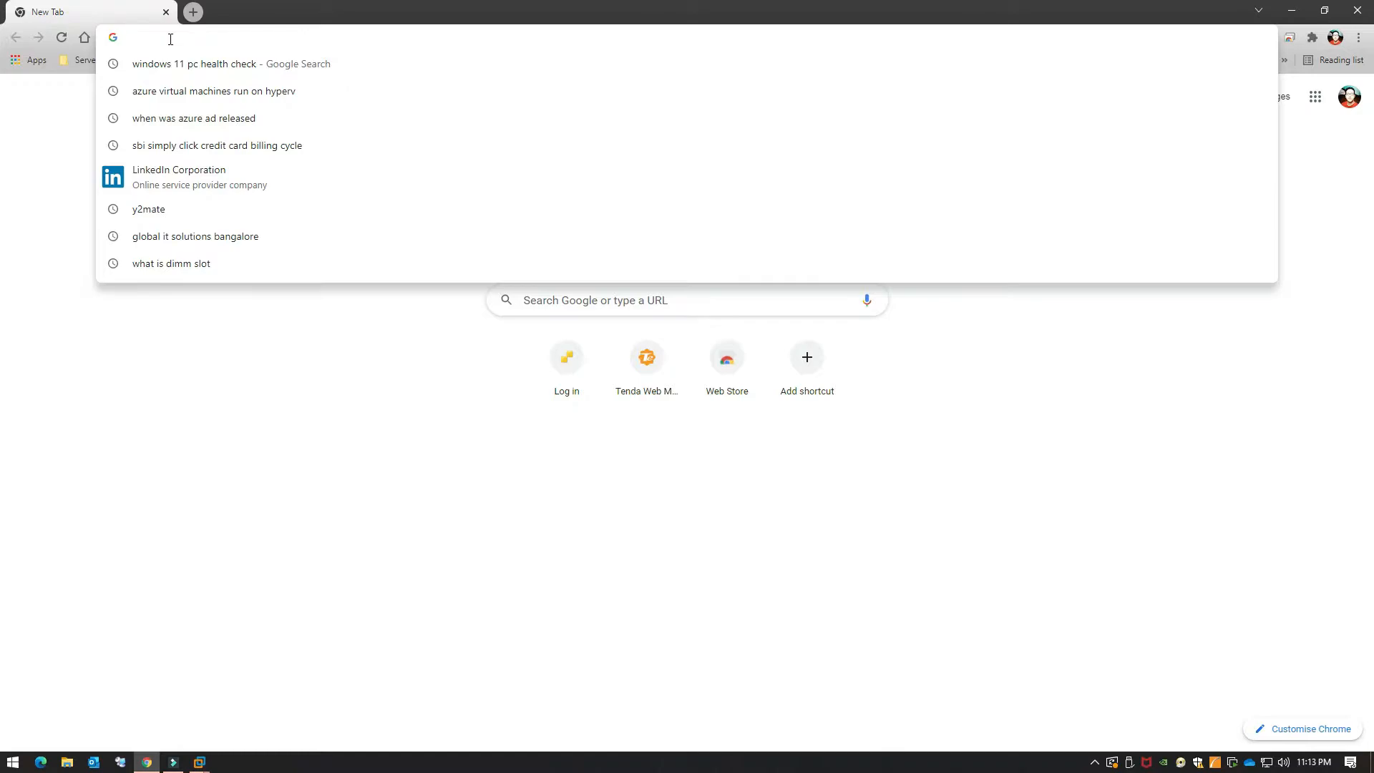
pyautogui.write('aka')
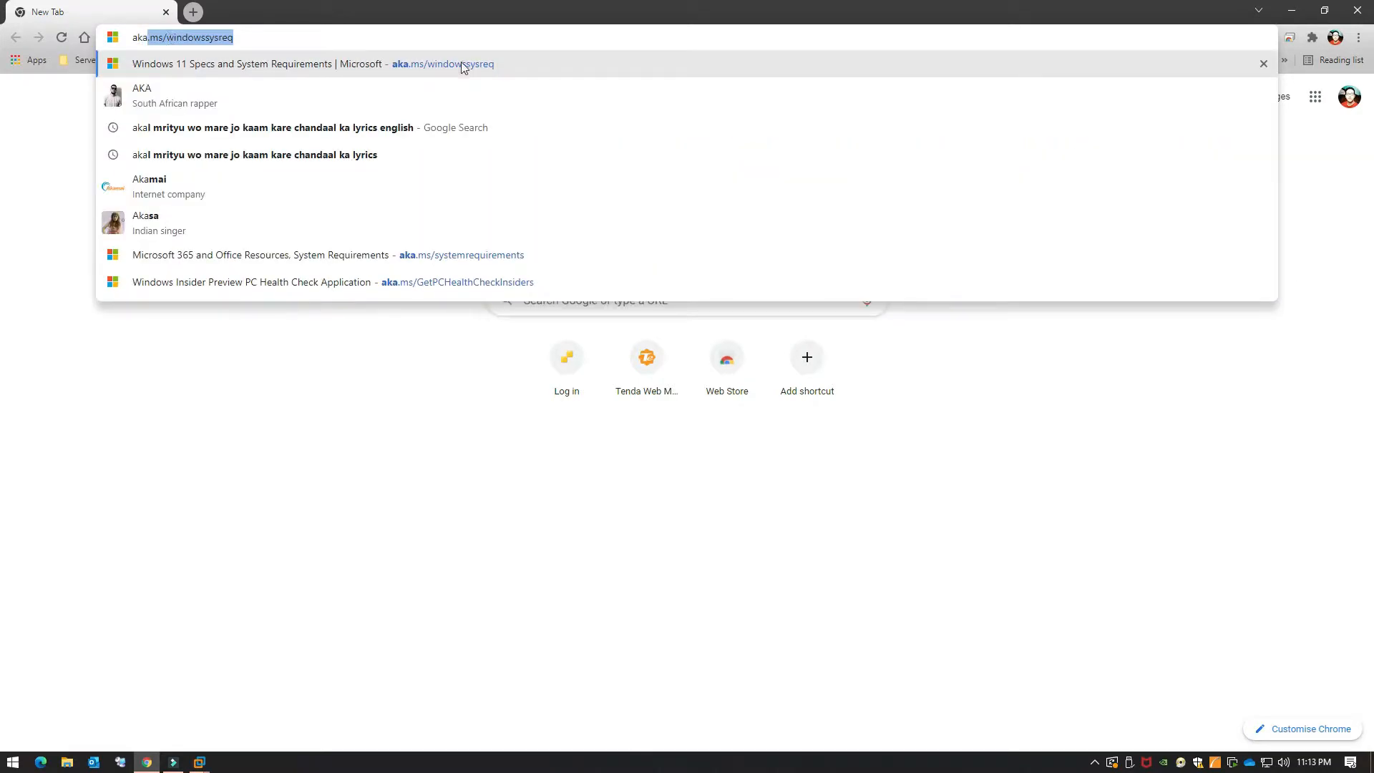
pyautogui.press('Return')
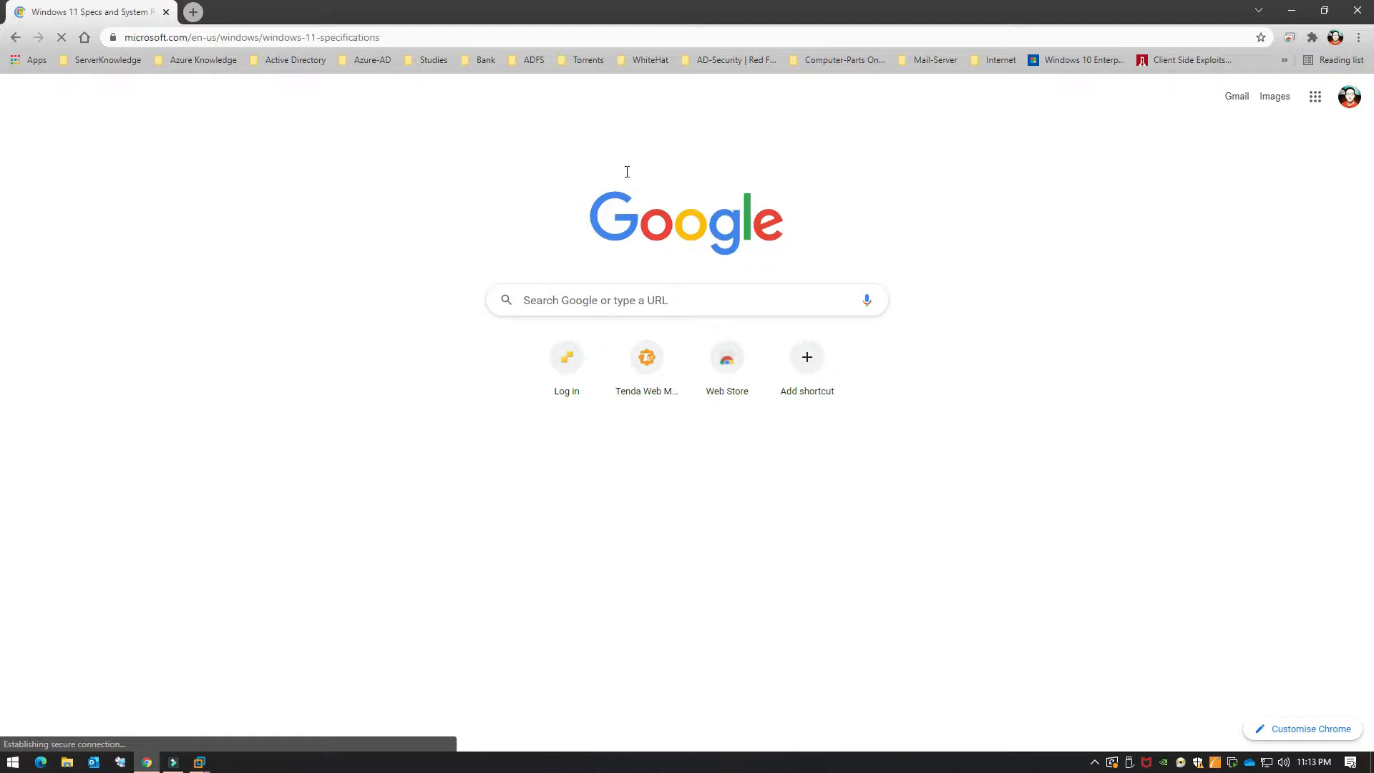
# Step: Scroll through the requirements: TPM 2.0, Secure Boot, 4 GB RAM, 64 GB storage
pyautogui.scroll(-4, 627, 172)
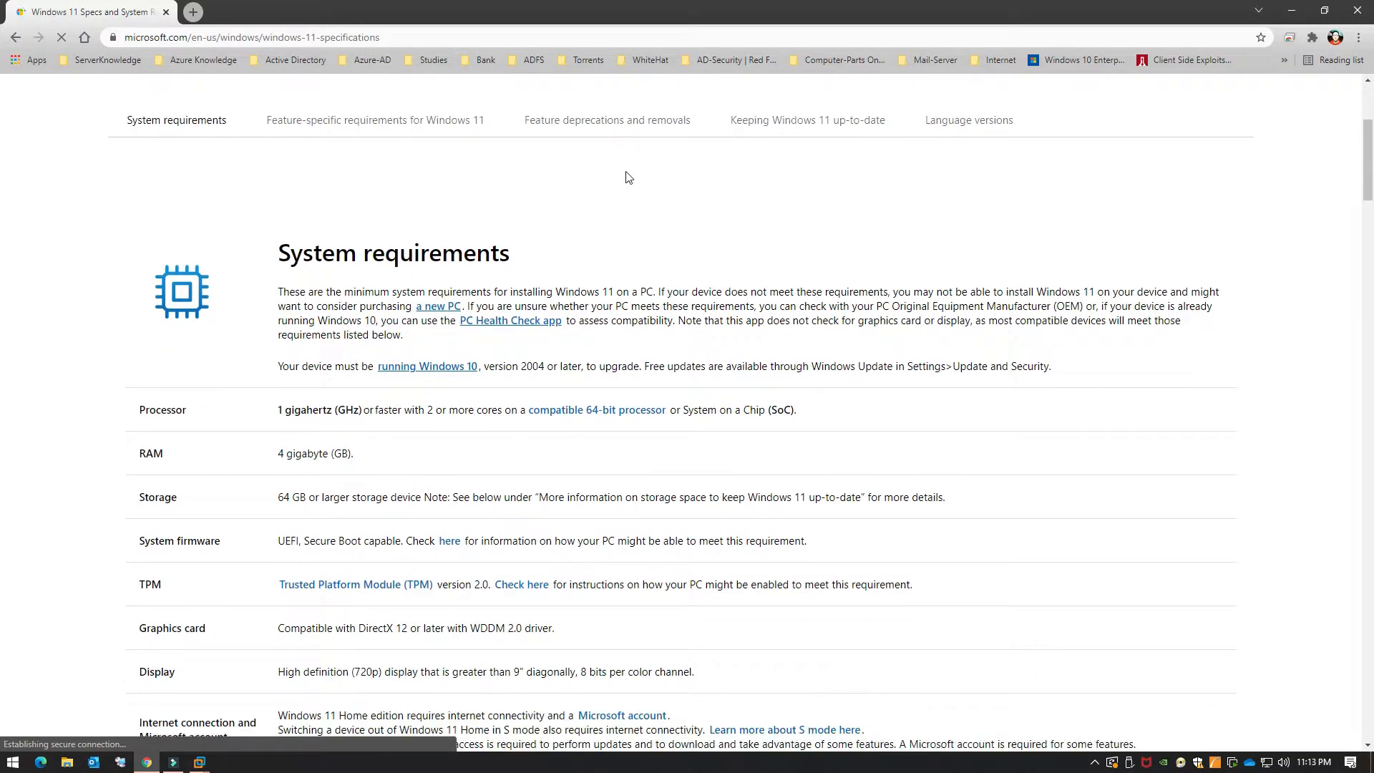
pyautogui.scroll(-2, 627, 176)
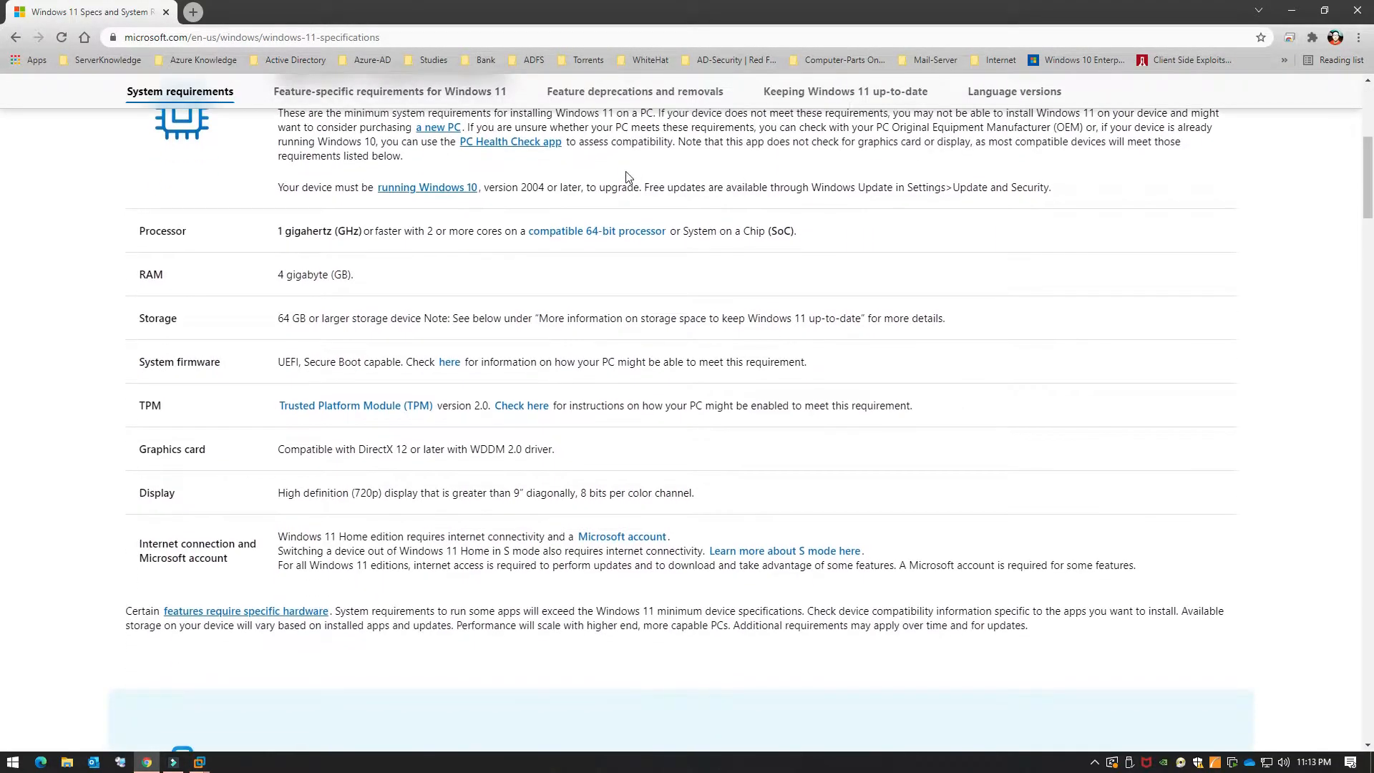
pyautogui.scroll(-1, 627, 176)
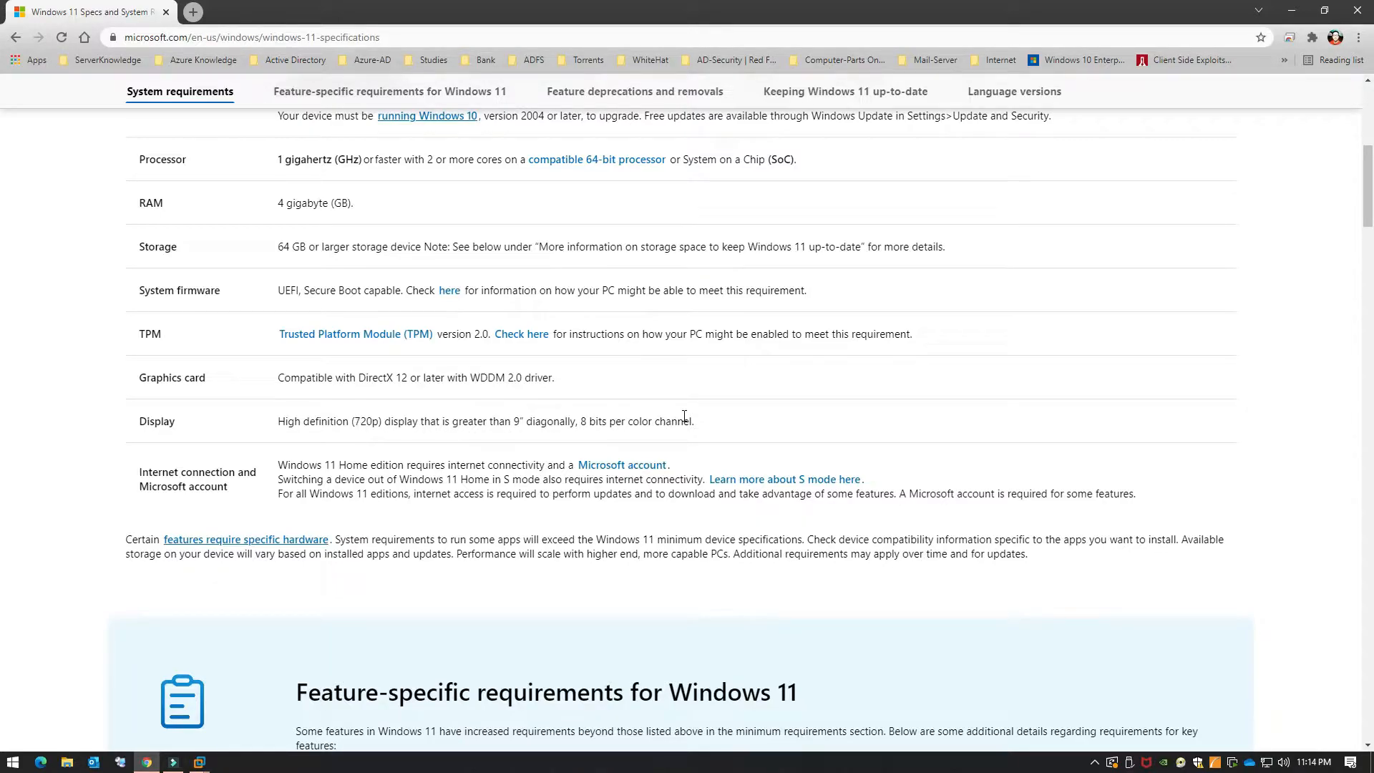
pyautogui.scroll(-1, 685, 416)
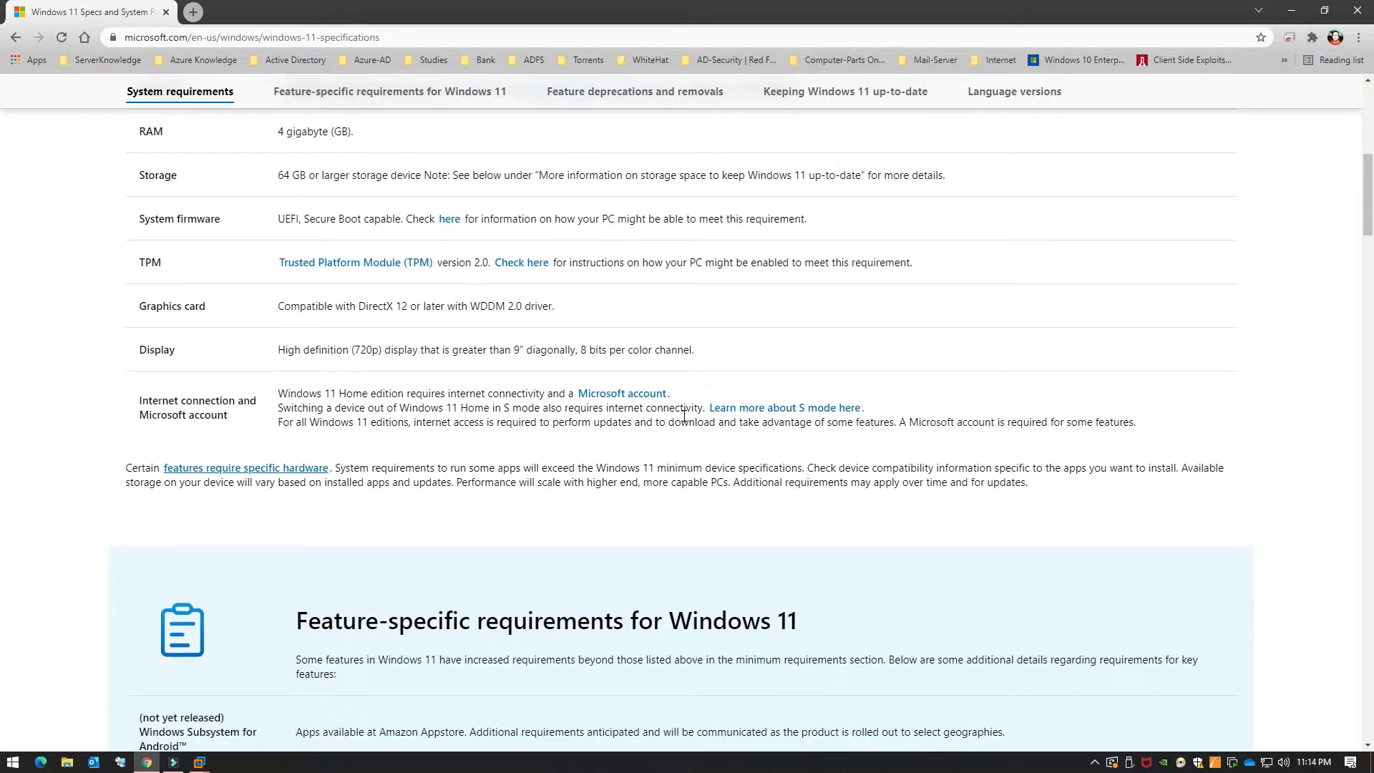
pyautogui.scroll(3, 685, 416)
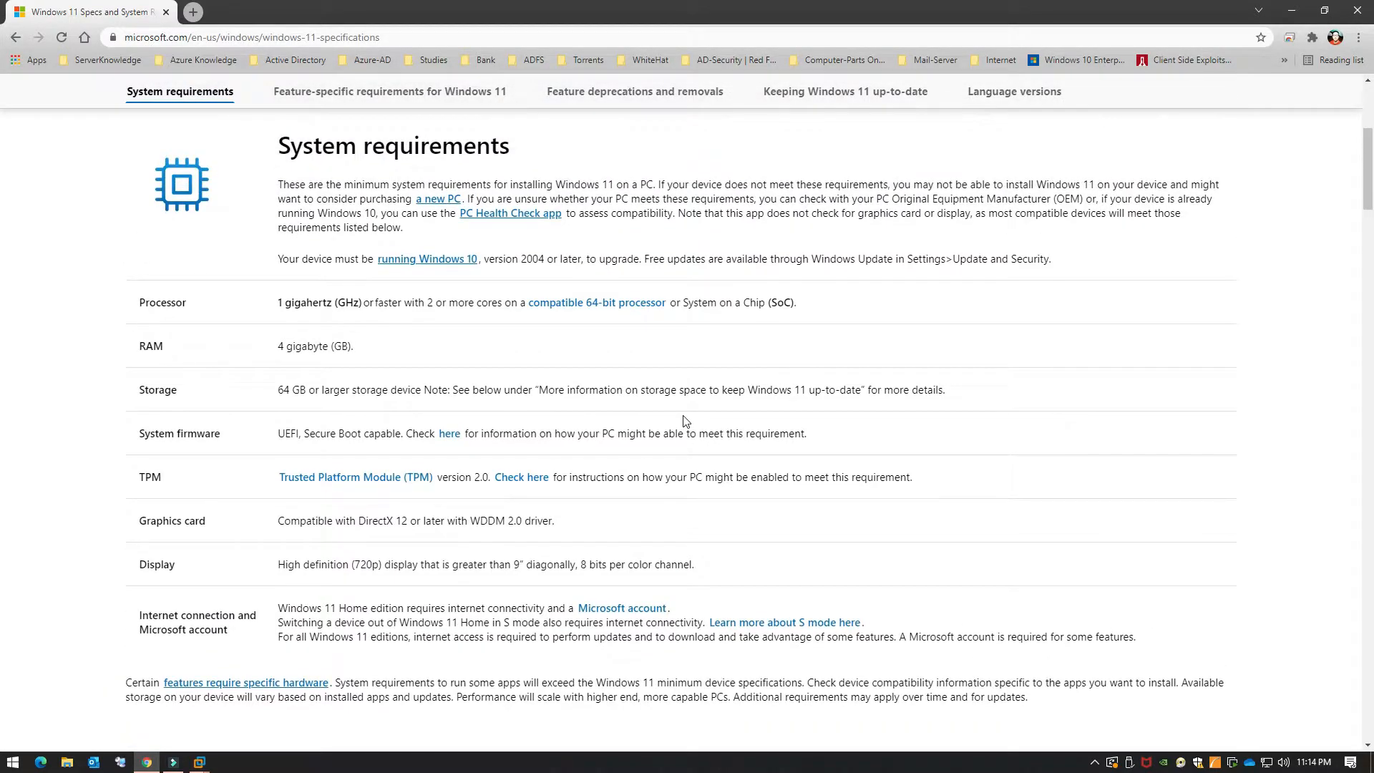
pyautogui.scroll(4, 685, 420)
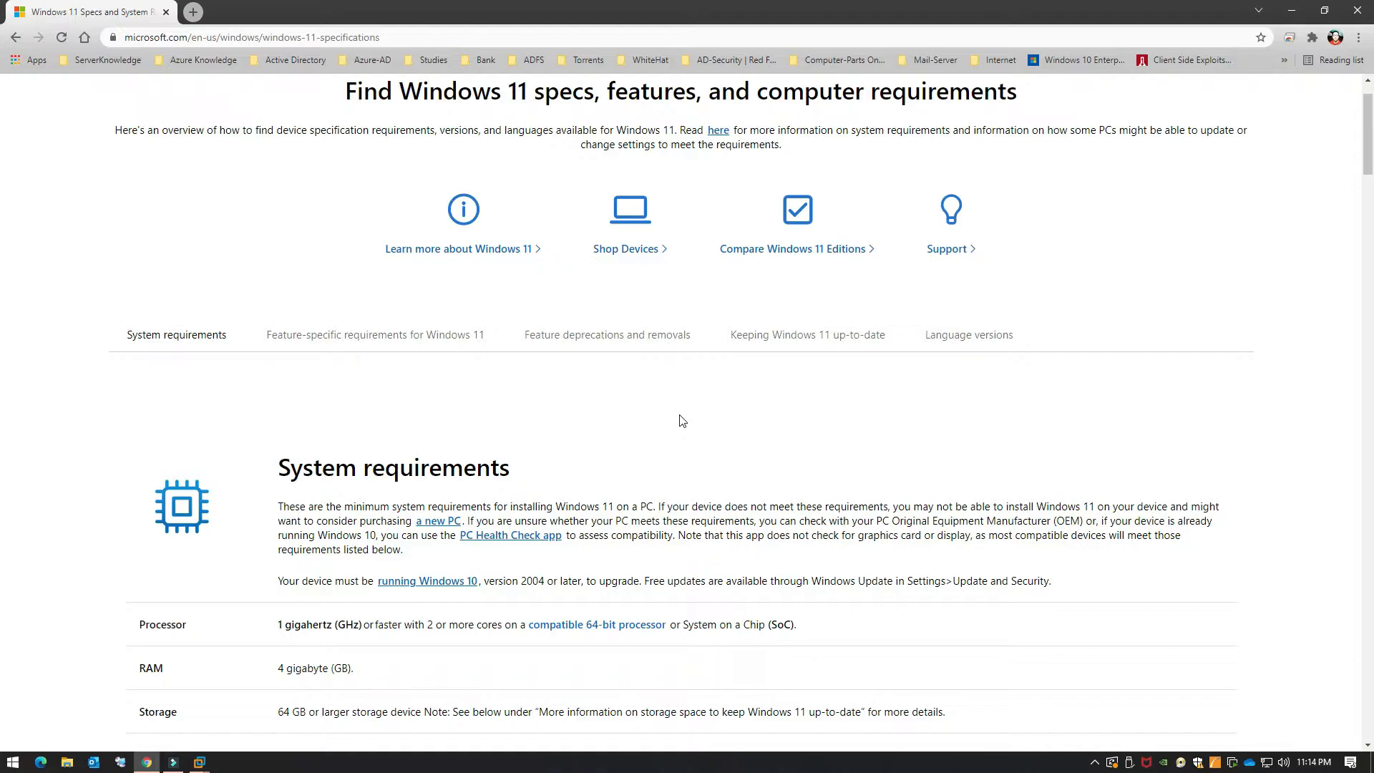
pyautogui.scroll(-2, 618, 356)
pyautogui.scroll(-1, 618, 356)
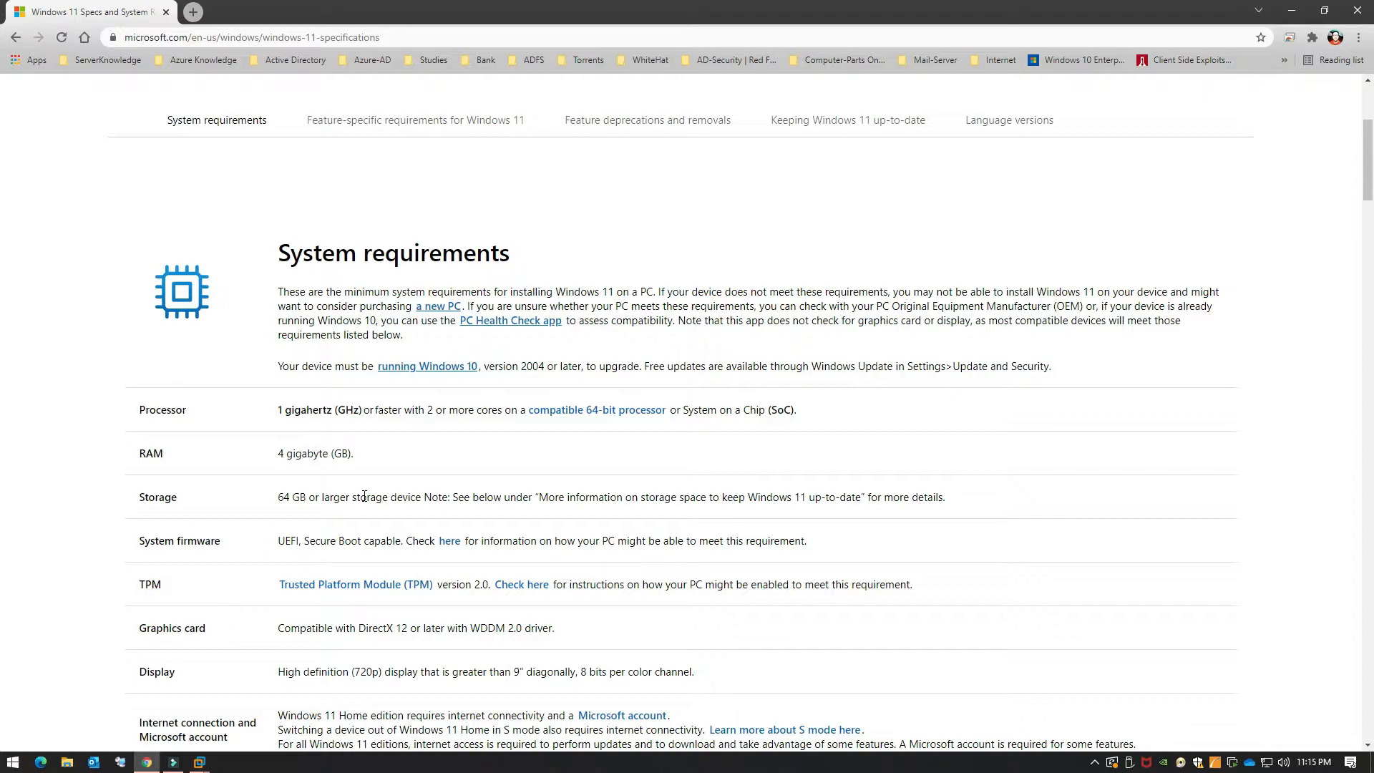
# Step: Launch PC Health Check from the Start menu's Recently added list
pyautogui.click(12, 761)
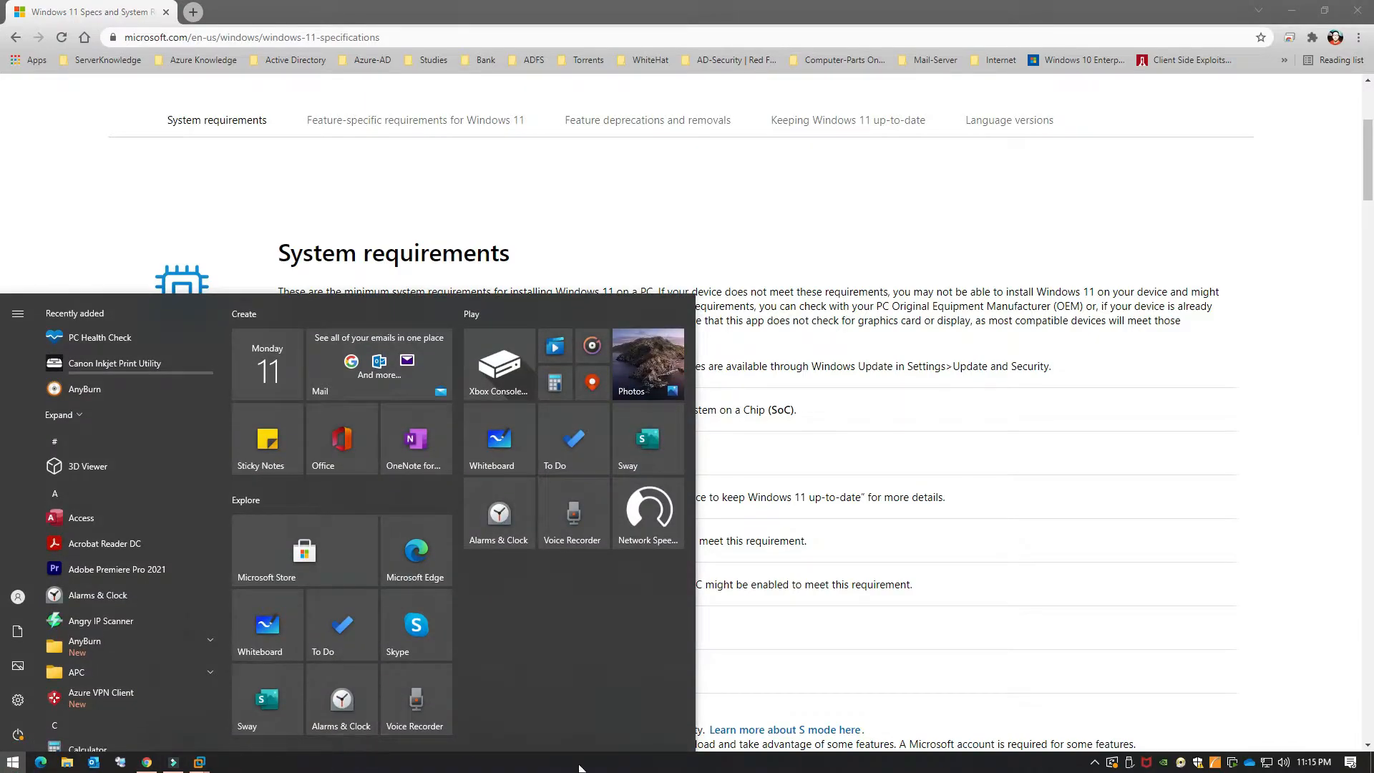
pyautogui.click(901, 636)
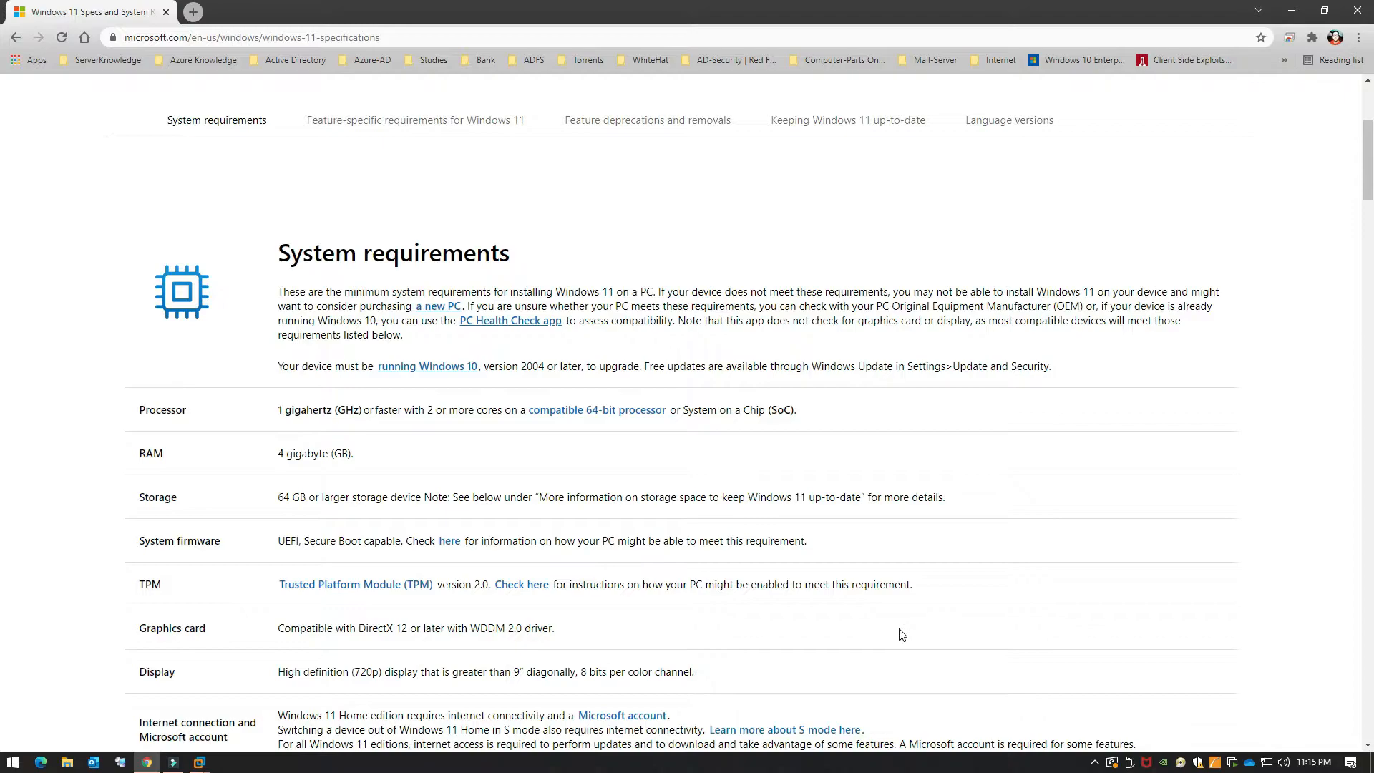
pyautogui.click(7, 765)
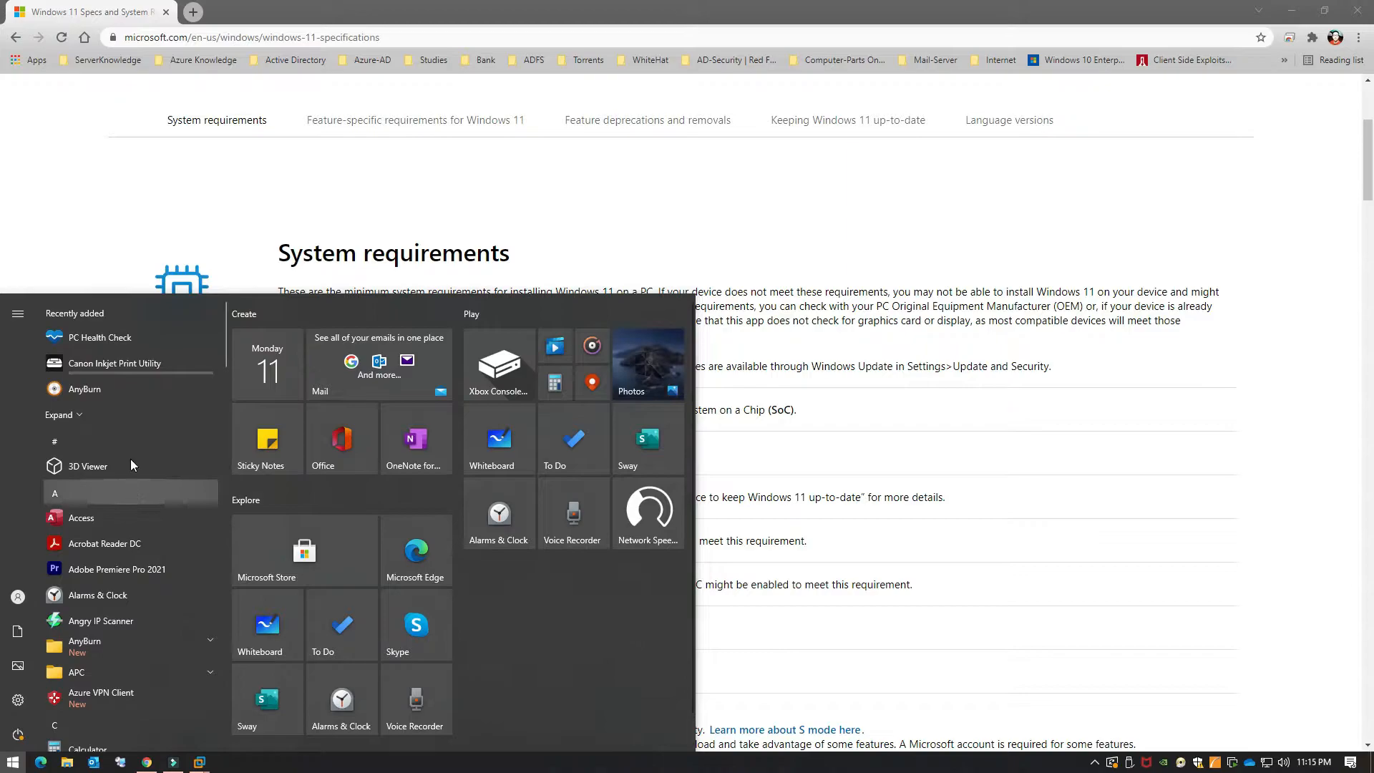
pyautogui.click(101, 345)
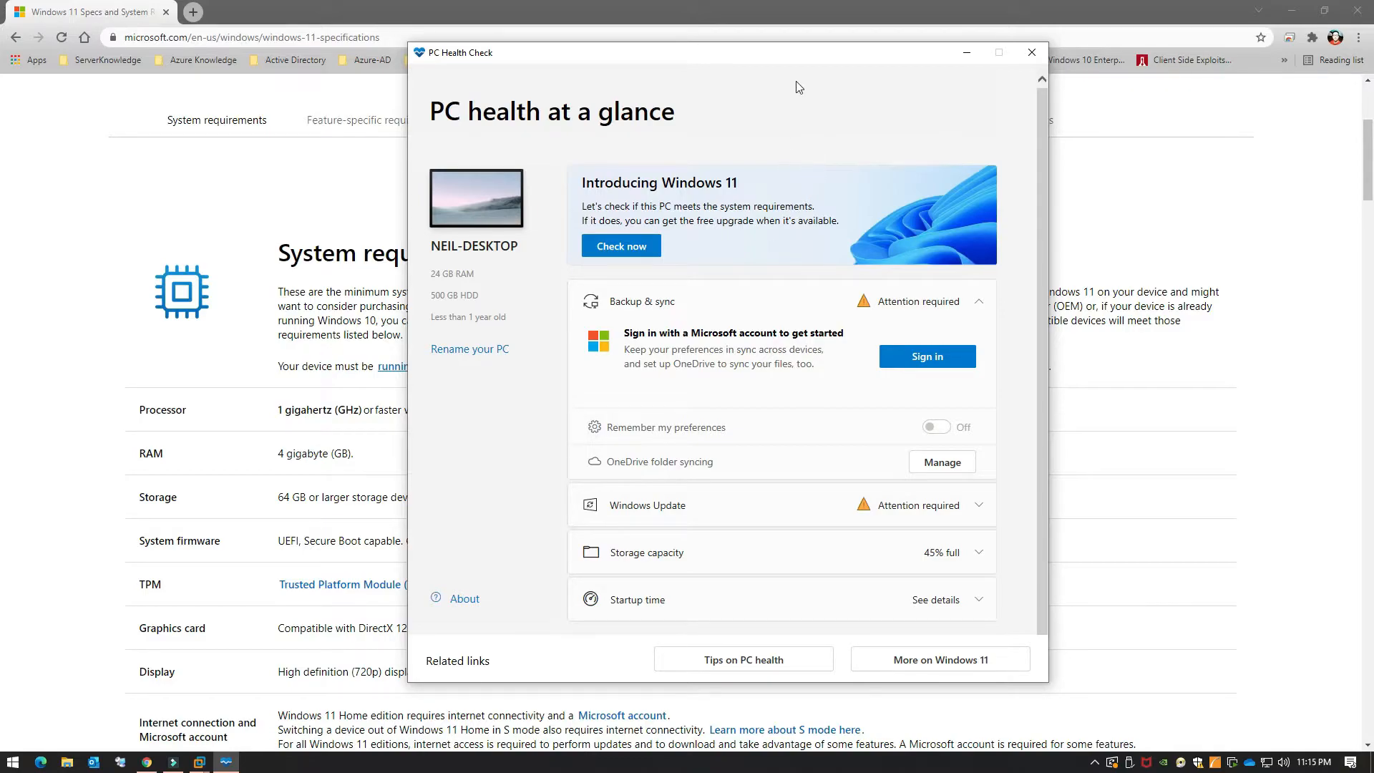
# Step: Open the PC Health Check app link from the requirements page in a new Chrome tab
pyautogui.moveTo(808, 57); pyautogui.dragTo(971, 75)
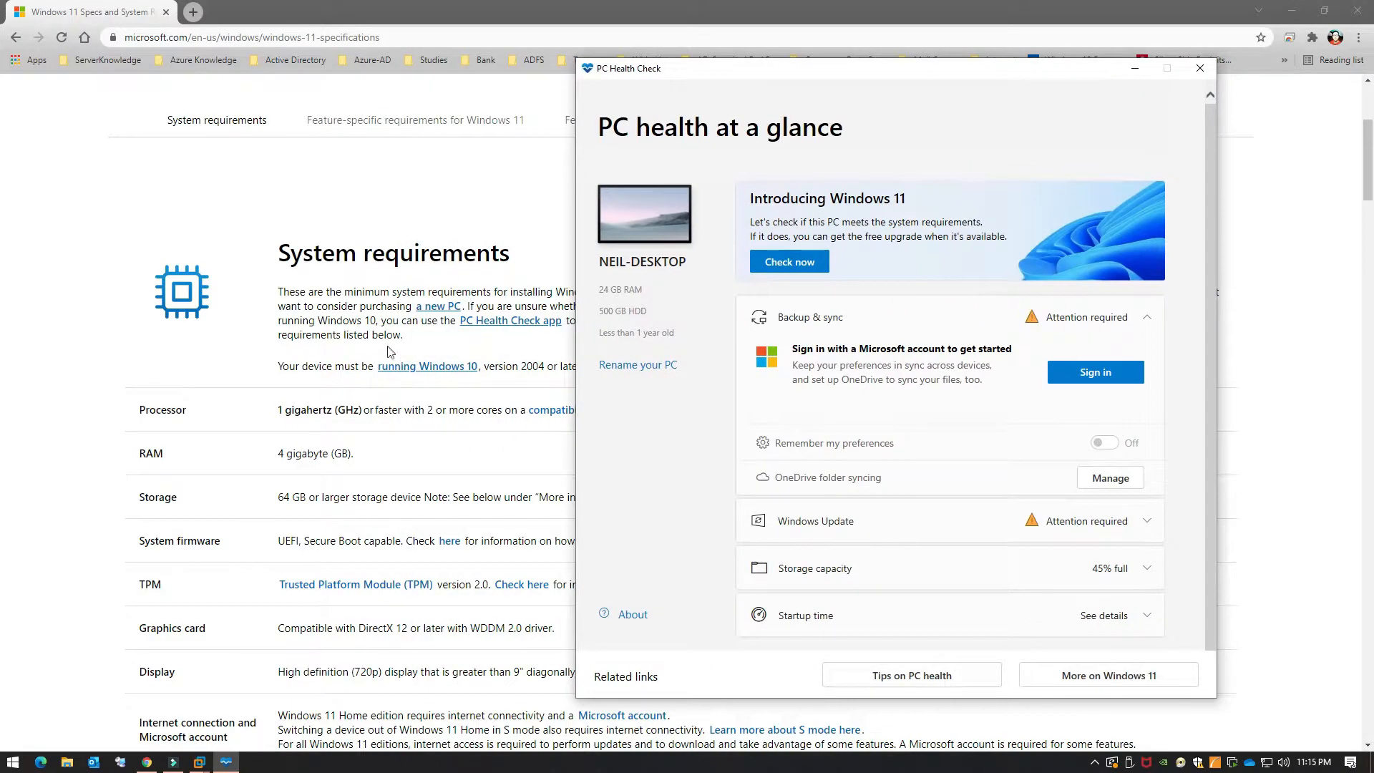
pyautogui.click(70, 323)
pyautogui.rightClick(536, 322)
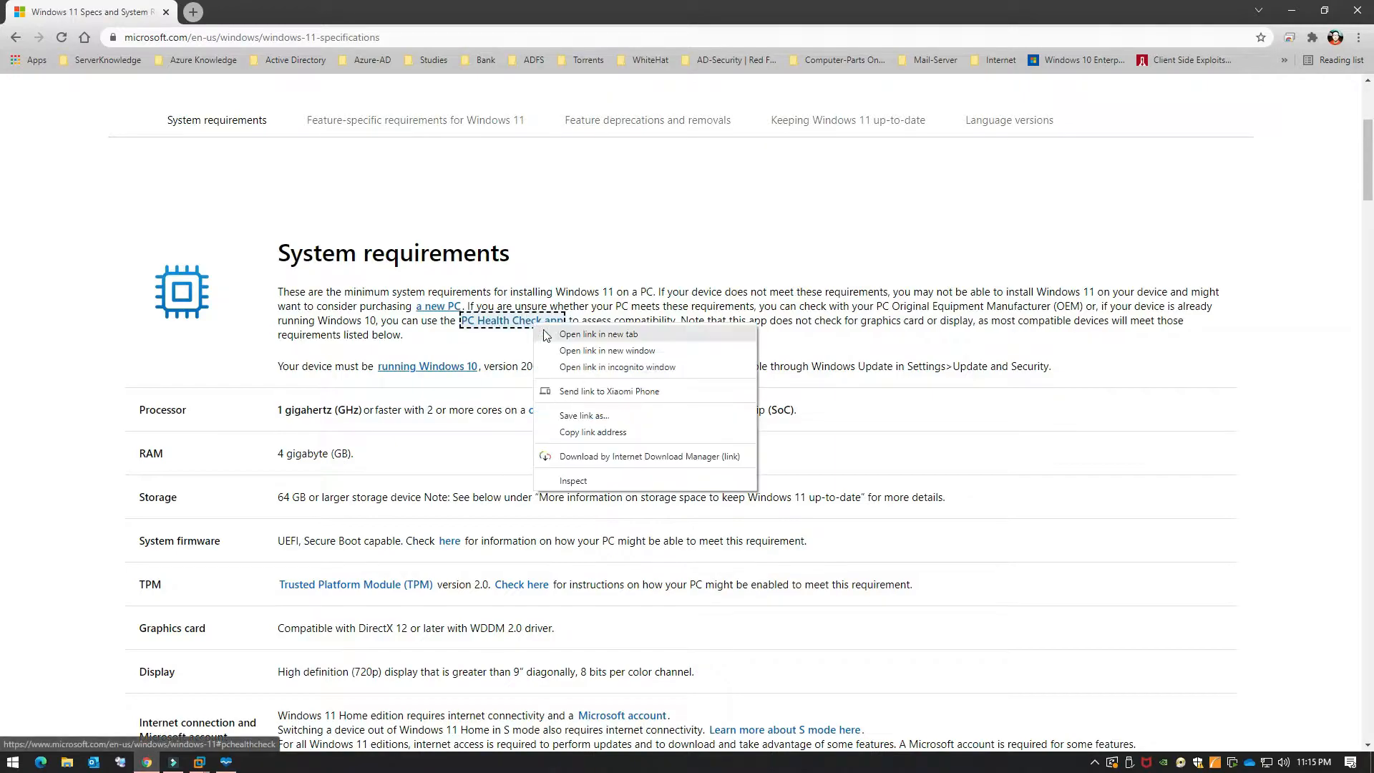
pyautogui.click(545, 334)
# Step: On the Windows 11 upgrade page, cancel the installer download and return to PC Health Check
pyautogui.click(267, 16)
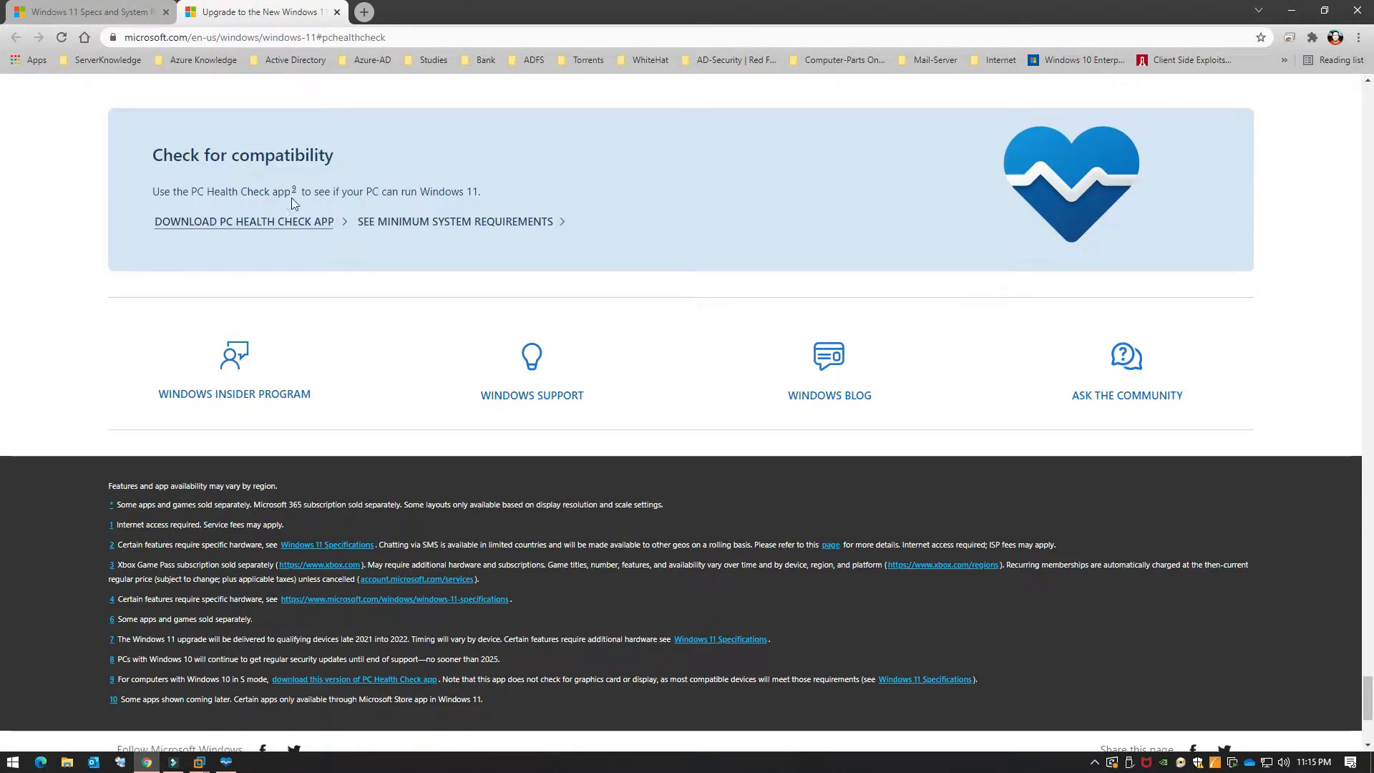
pyautogui.click(277, 226)
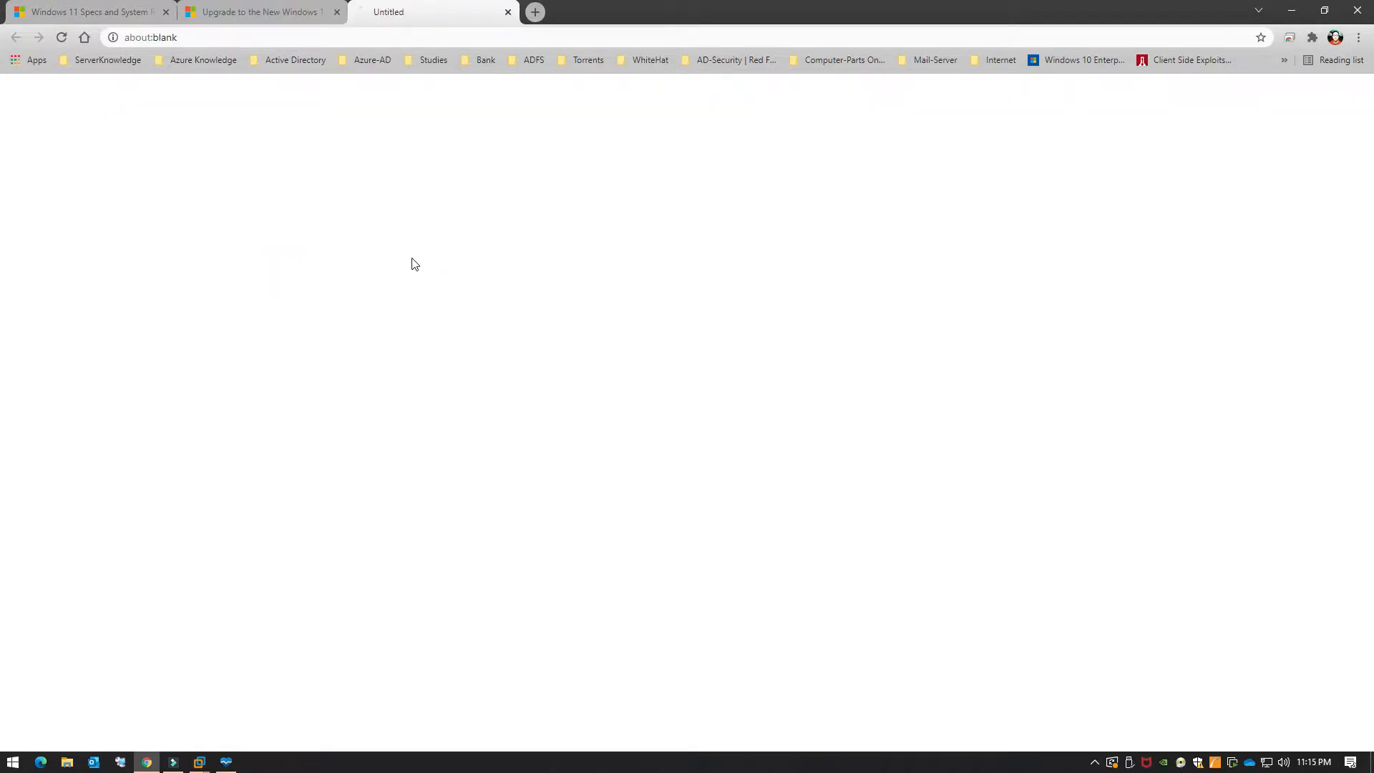
pyautogui.click(647, 363)
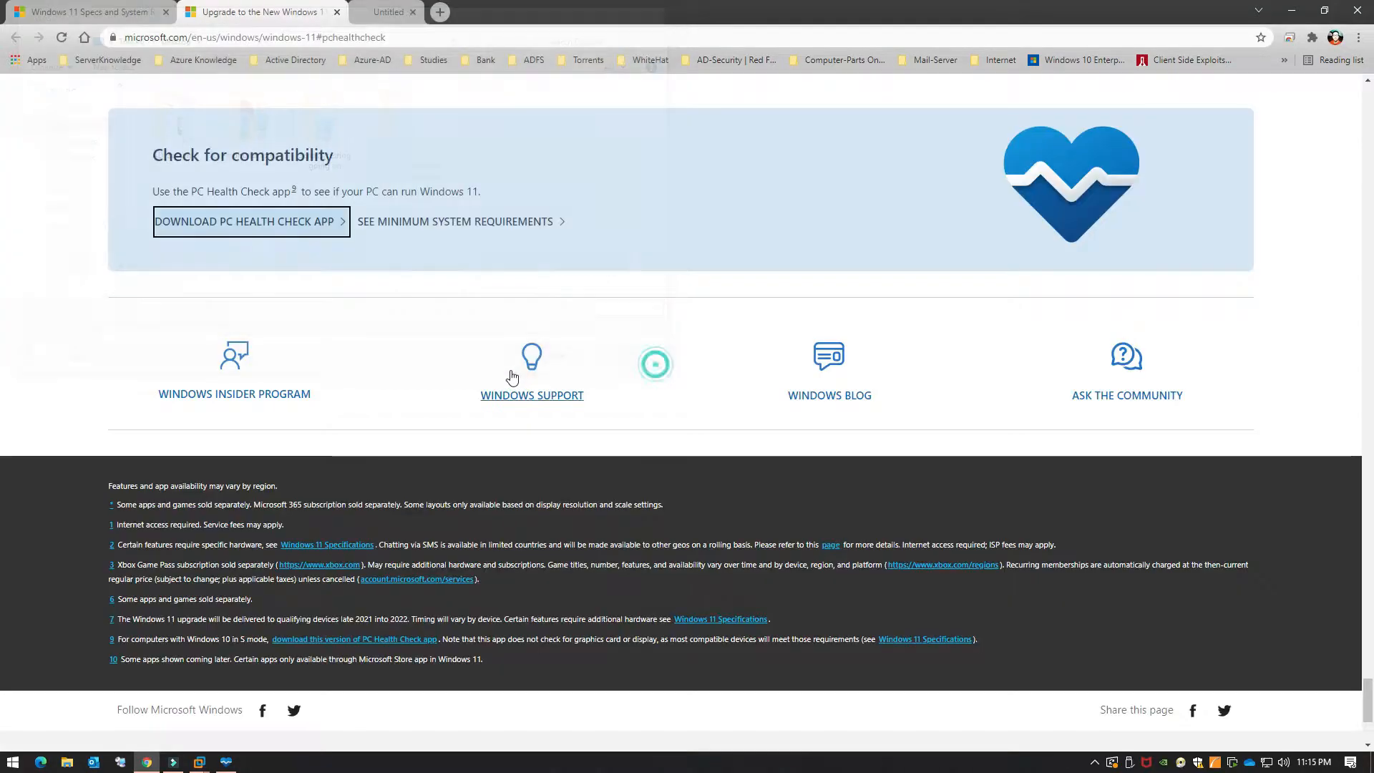
pyautogui.click(226, 763)
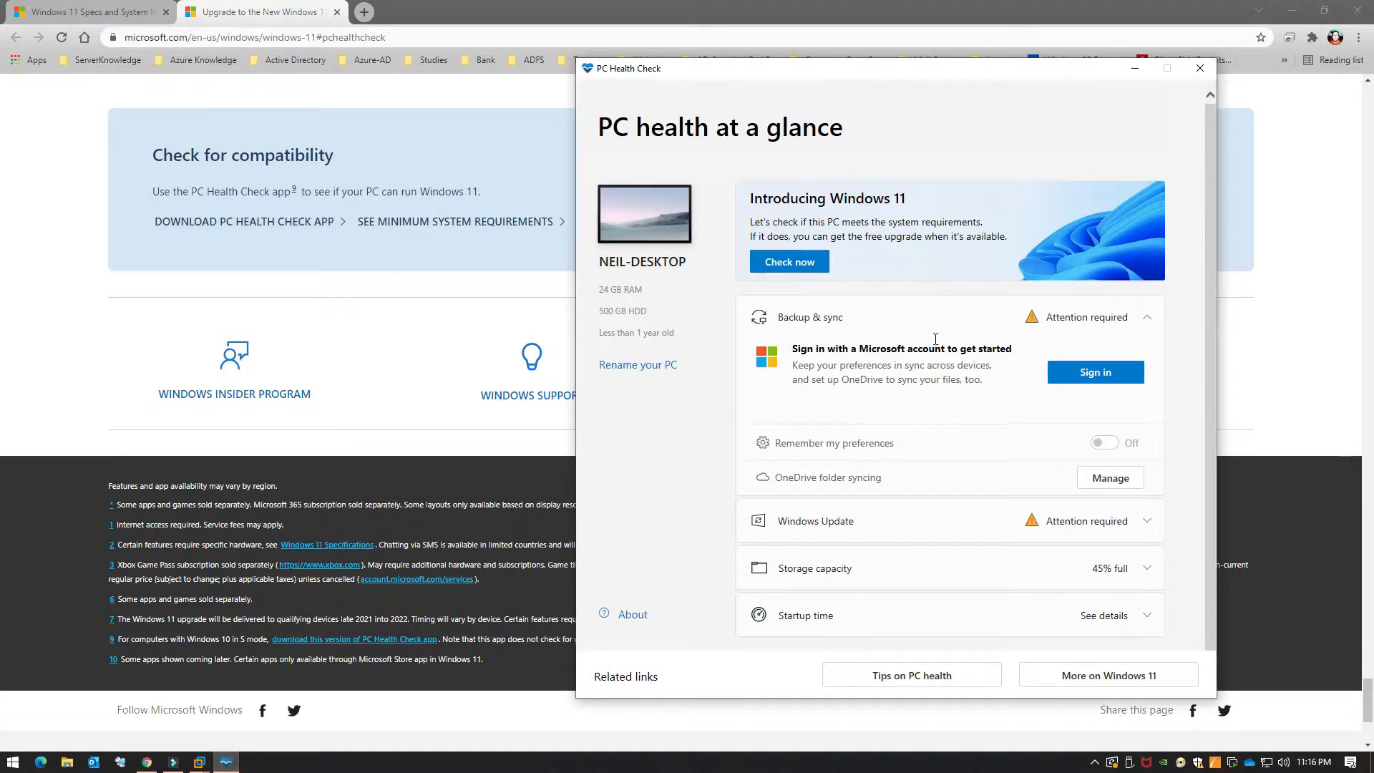
# Step: Run the Windows 11 compatibility check and scroll through all the requirement results
pyautogui.moveTo(844, 59); pyautogui.dragTo(539, 40)
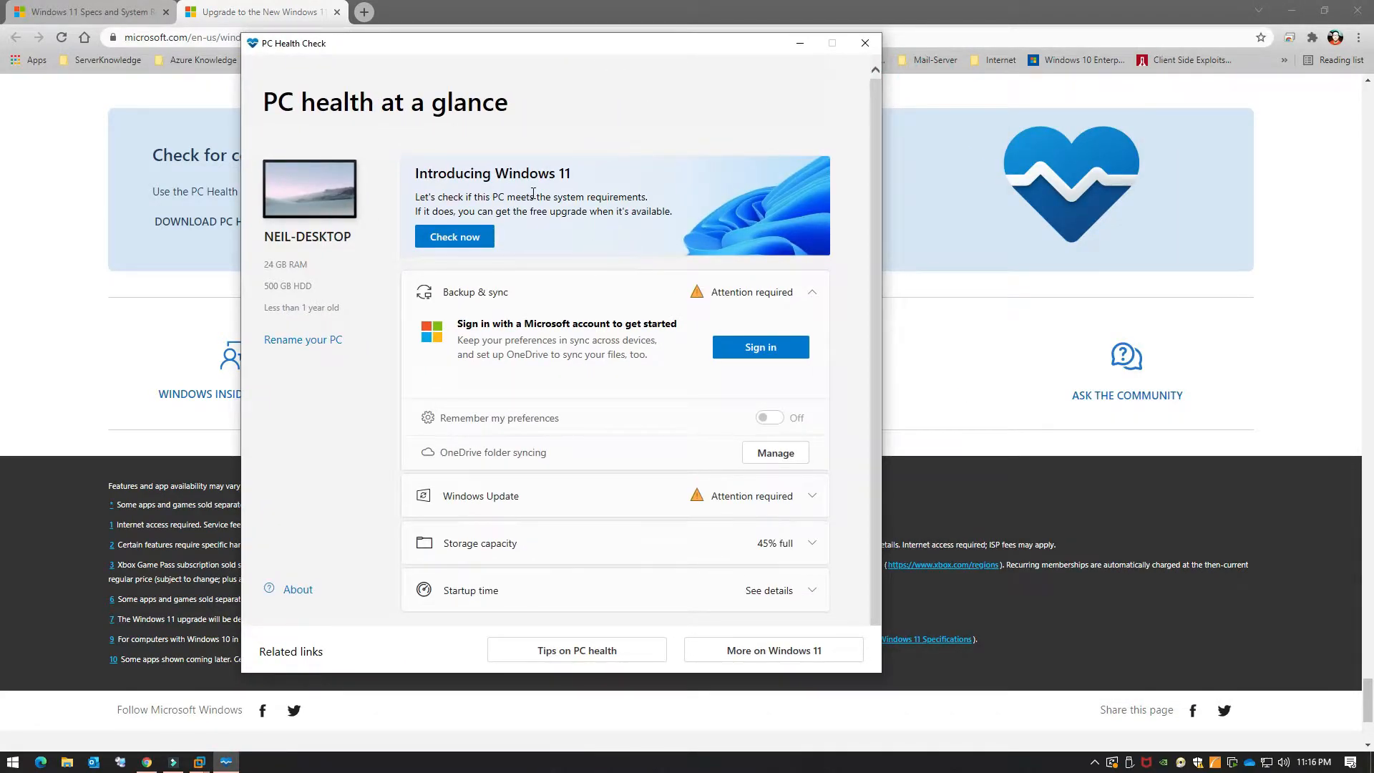
pyautogui.click(467, 248)
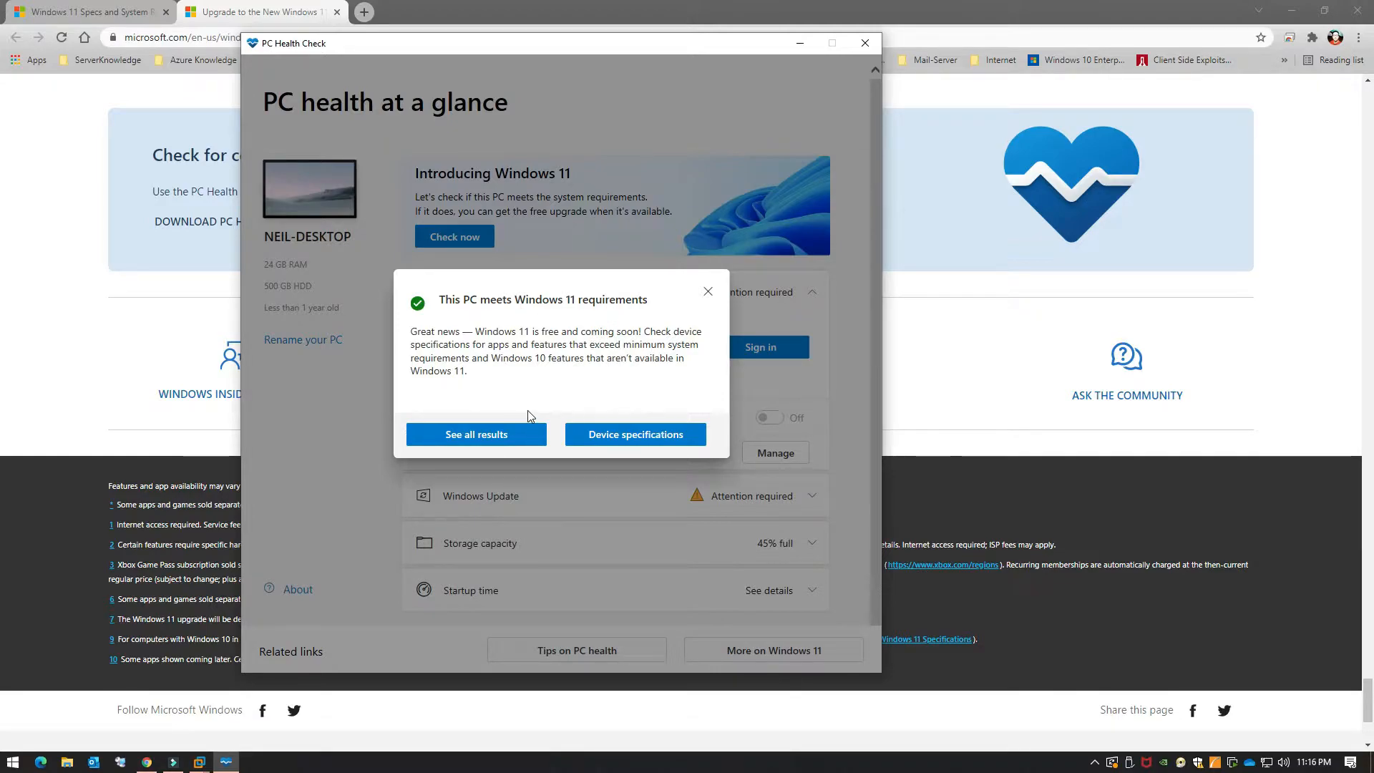
pyautogui.click(476, 434)
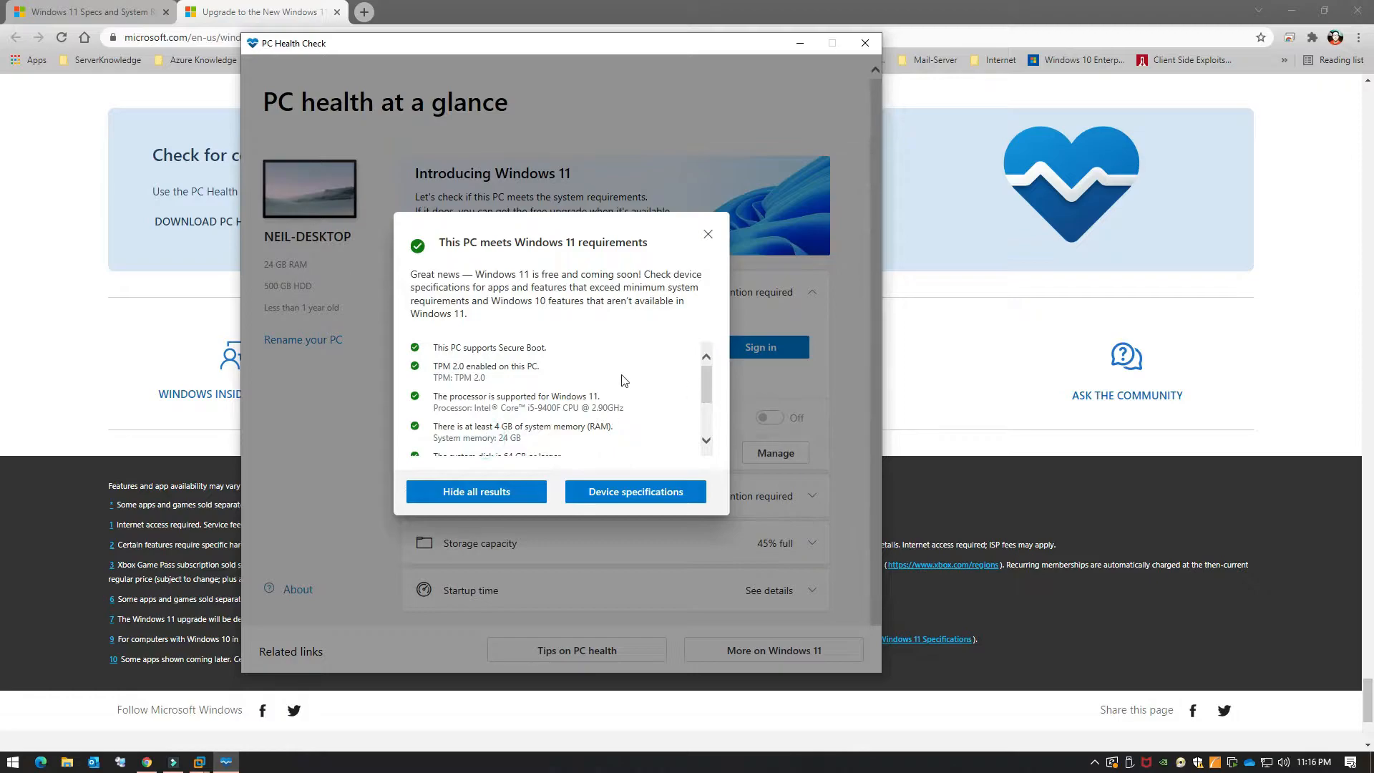
pyautogui.moveTo(708, 381); pyautogui.dragTo(707, 376)
pyautogui.moveTo(707, 386); pyautogui.dragTo(709, 413)
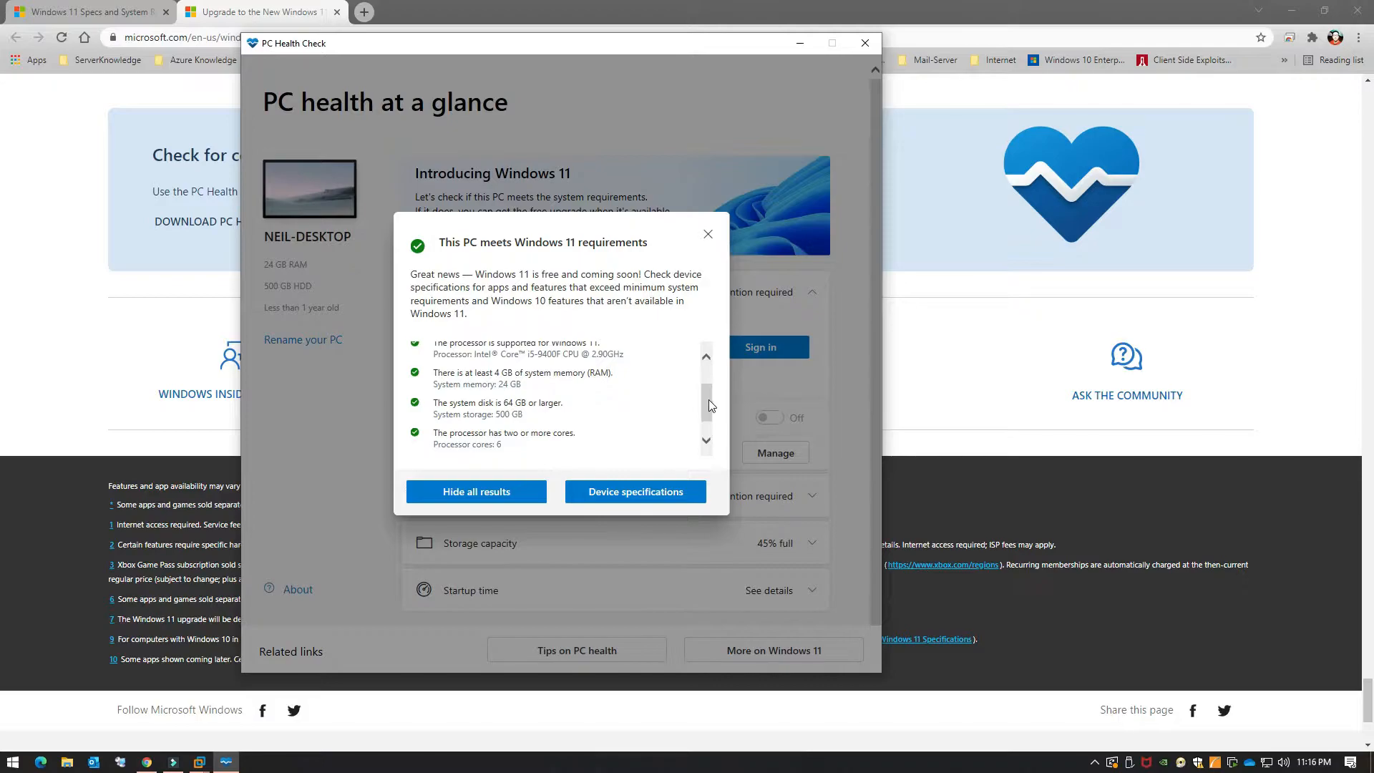
pyautogui.scroll(-2, 709, 401)
pyautogui.moveTo(711, 409); pyautogui.dragTo(711, 414)
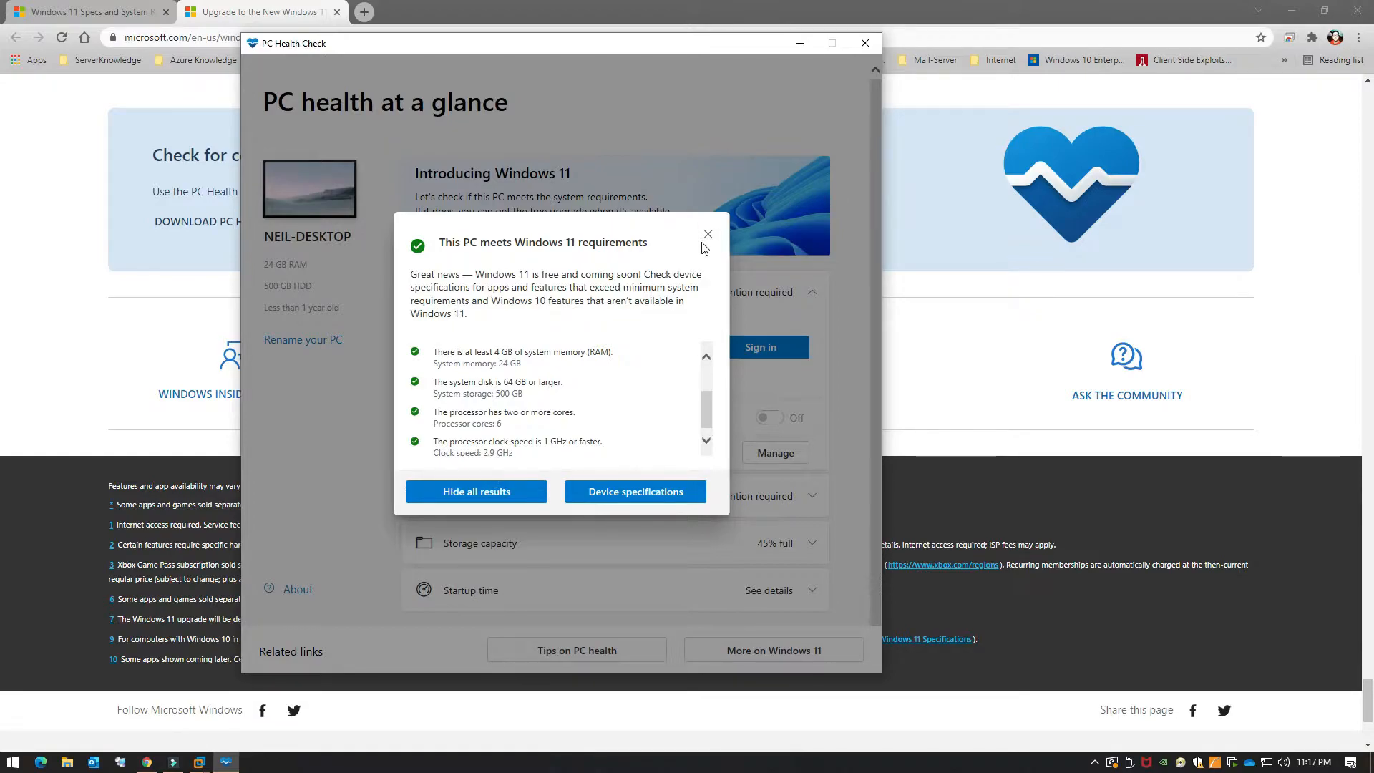
# Step: Close the results dialog, PC Health Check, and the Windows 11 upgrade tab
pyautogui.click(693, 54)
pyautogui.moveTo(675, 48); pyautogui.dragTo(753, 70)
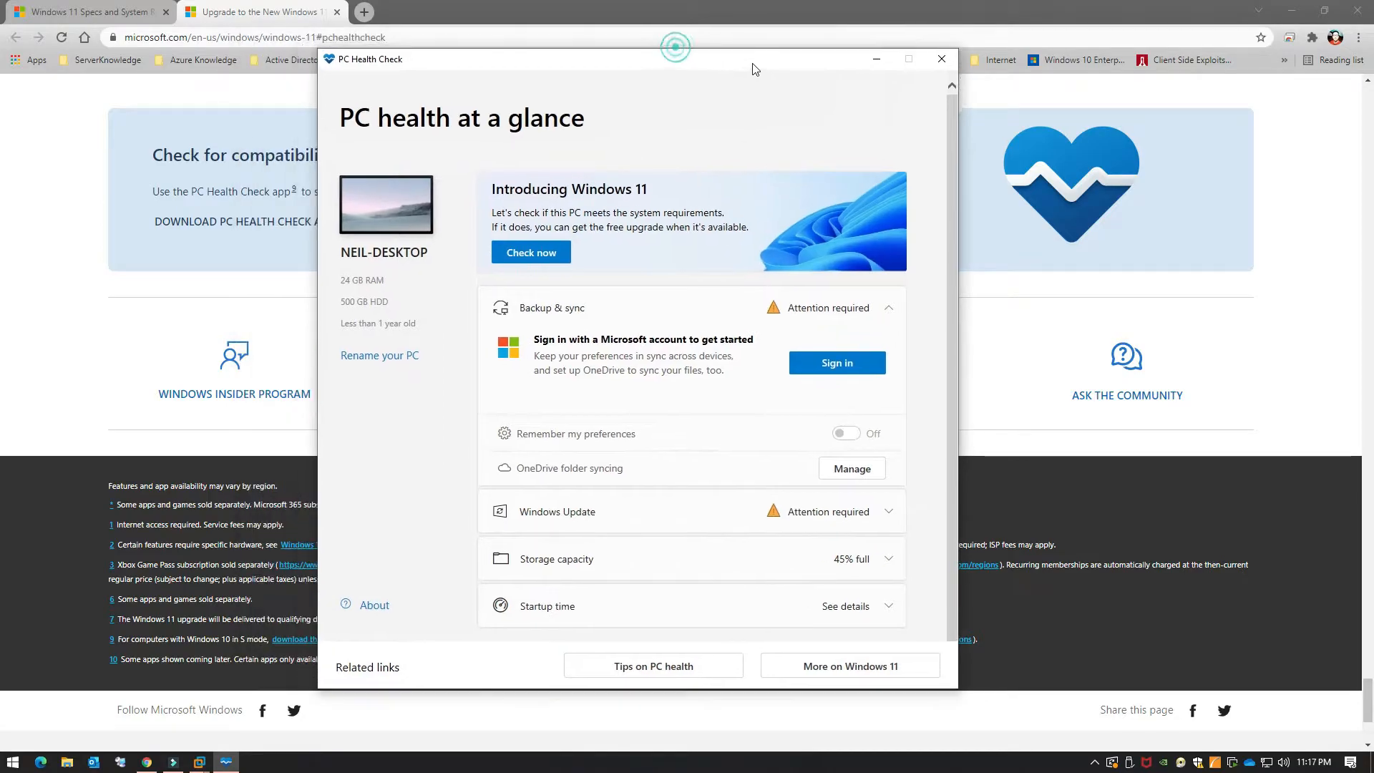
pyautogui.click(941, 58)
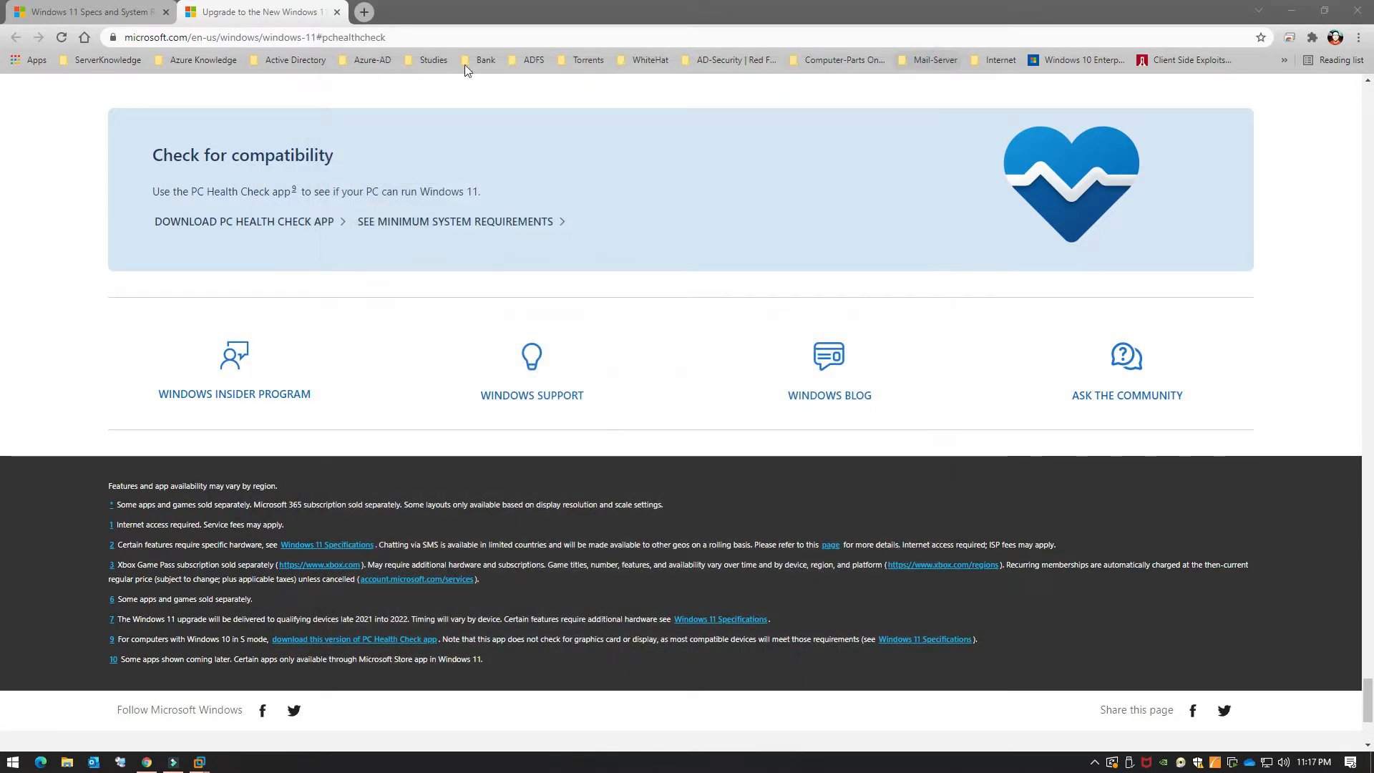
pyautogui.click(336, 12)
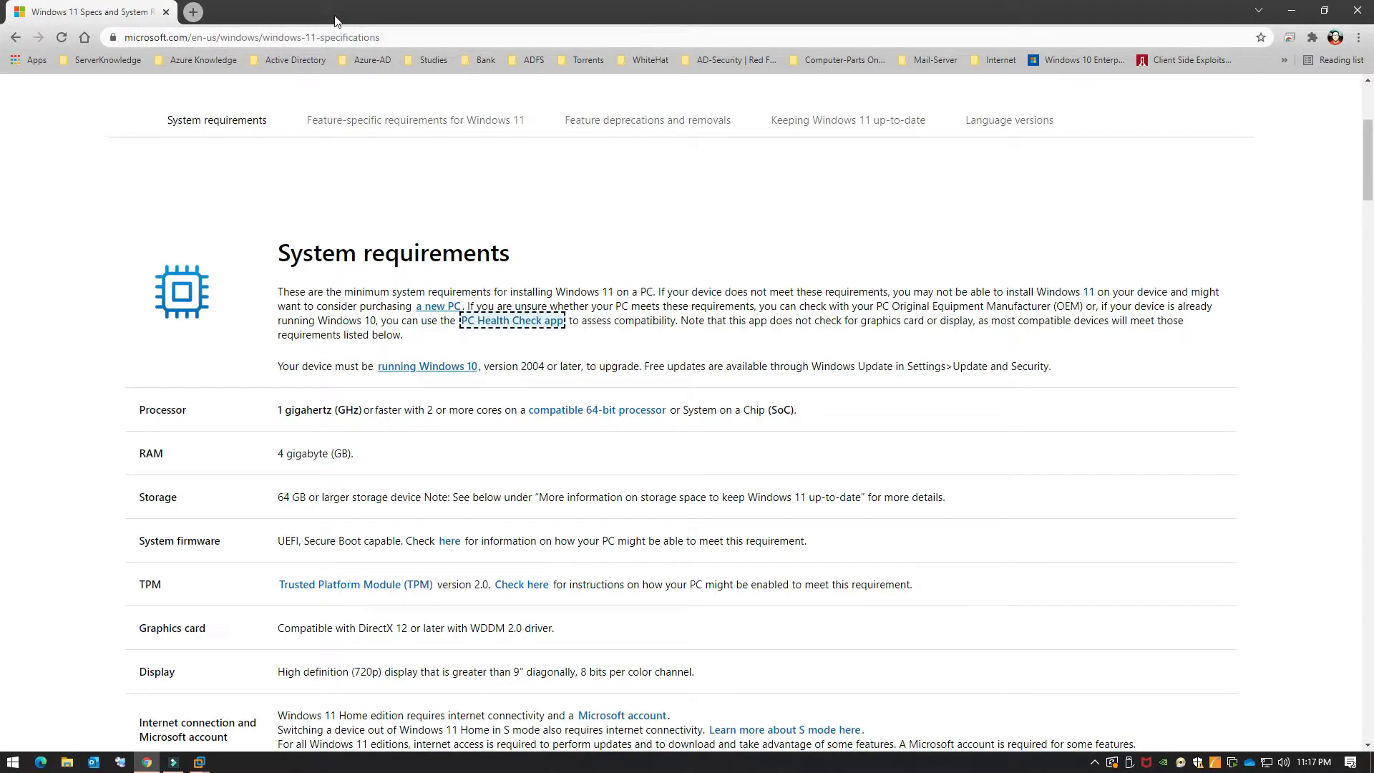
# Step: Close the browser and shut down the Windows11Test guest via Power > Shut Down Guest
pyautogui.click(1358, 11)
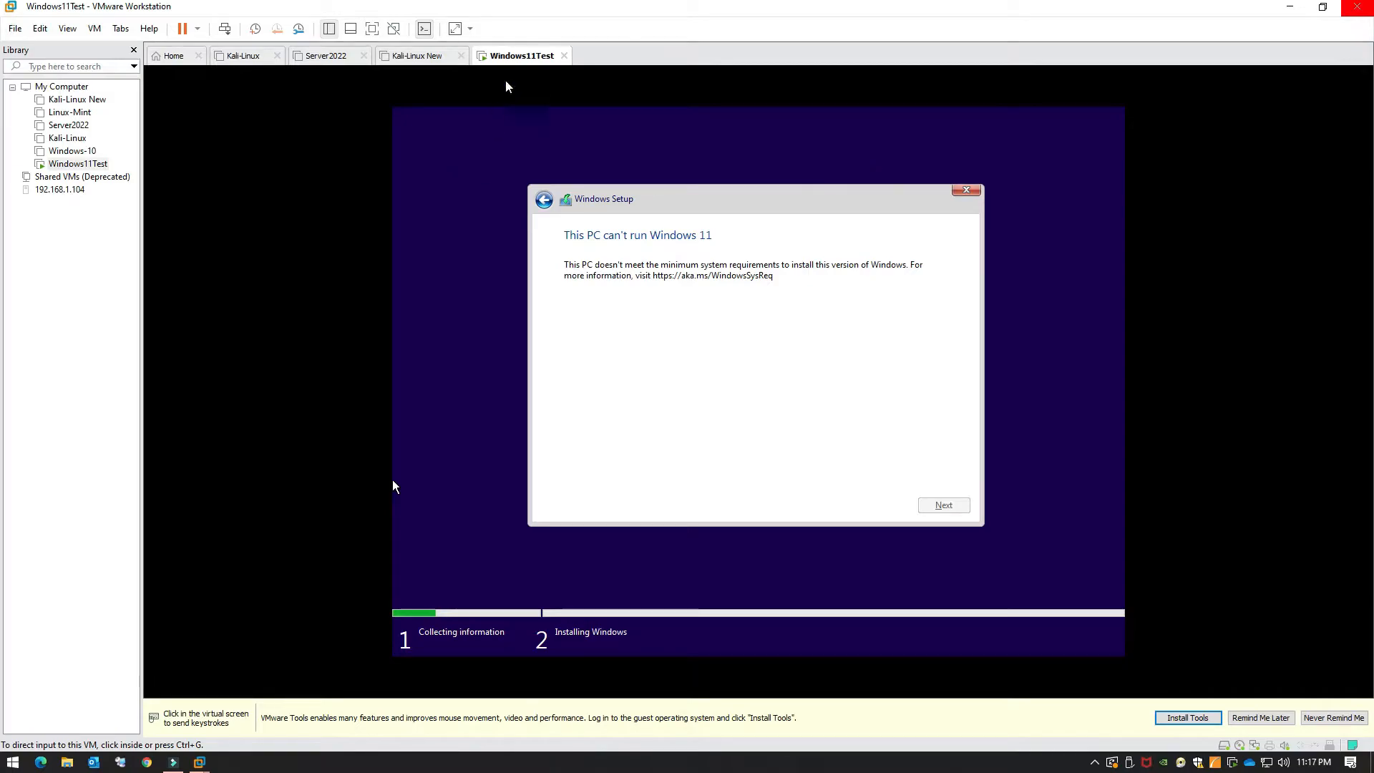
pyautogui.rightClick(521, 57)
pyautogui.moveTo(587, 89)
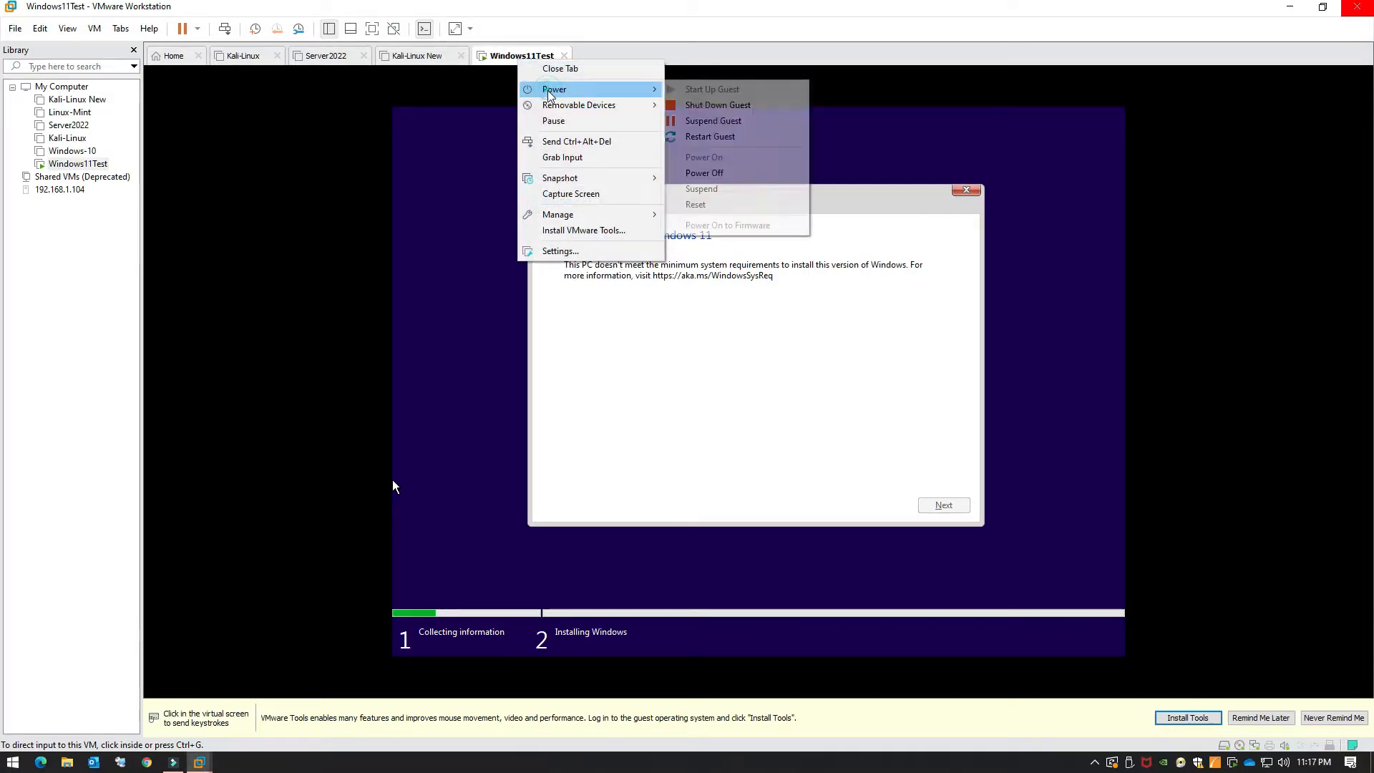
pyautogui.click(772, 104)
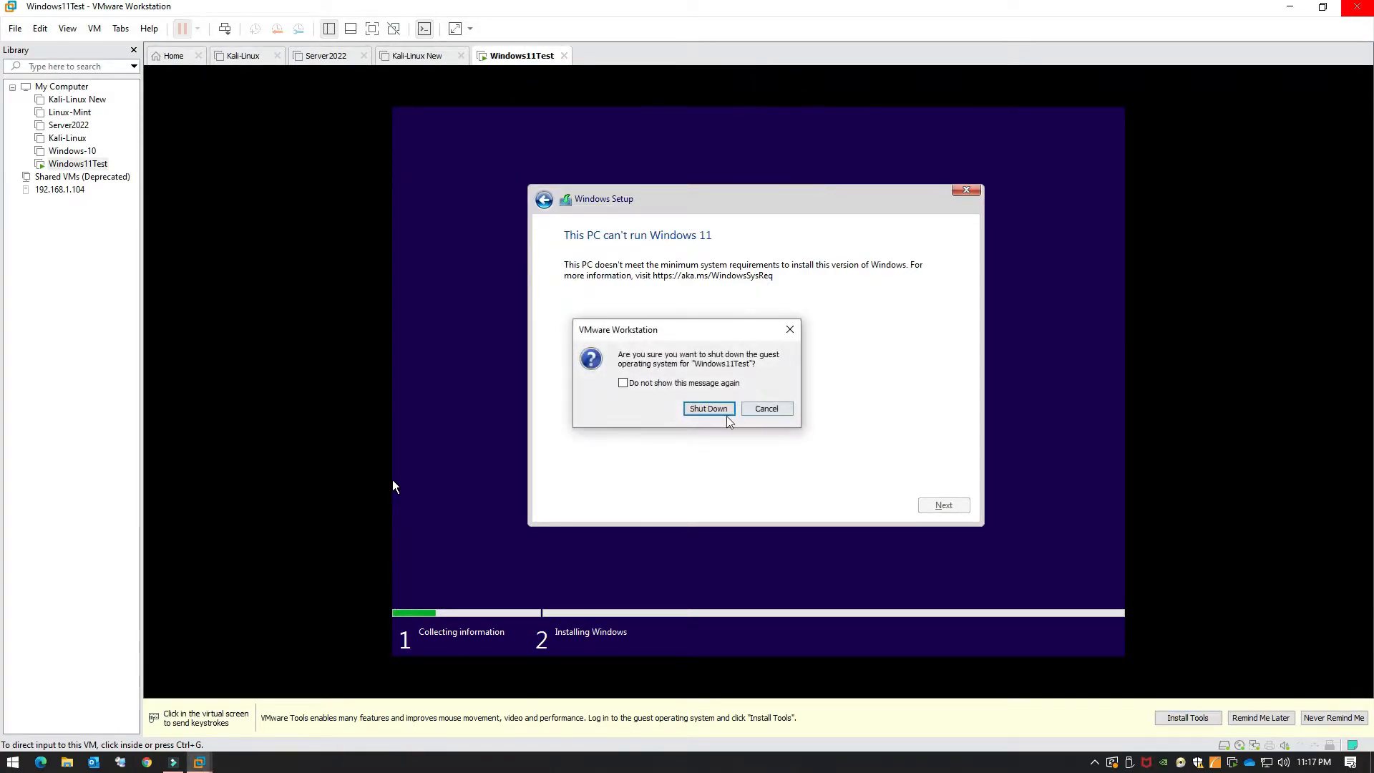
pyautogui.click(709, 409)
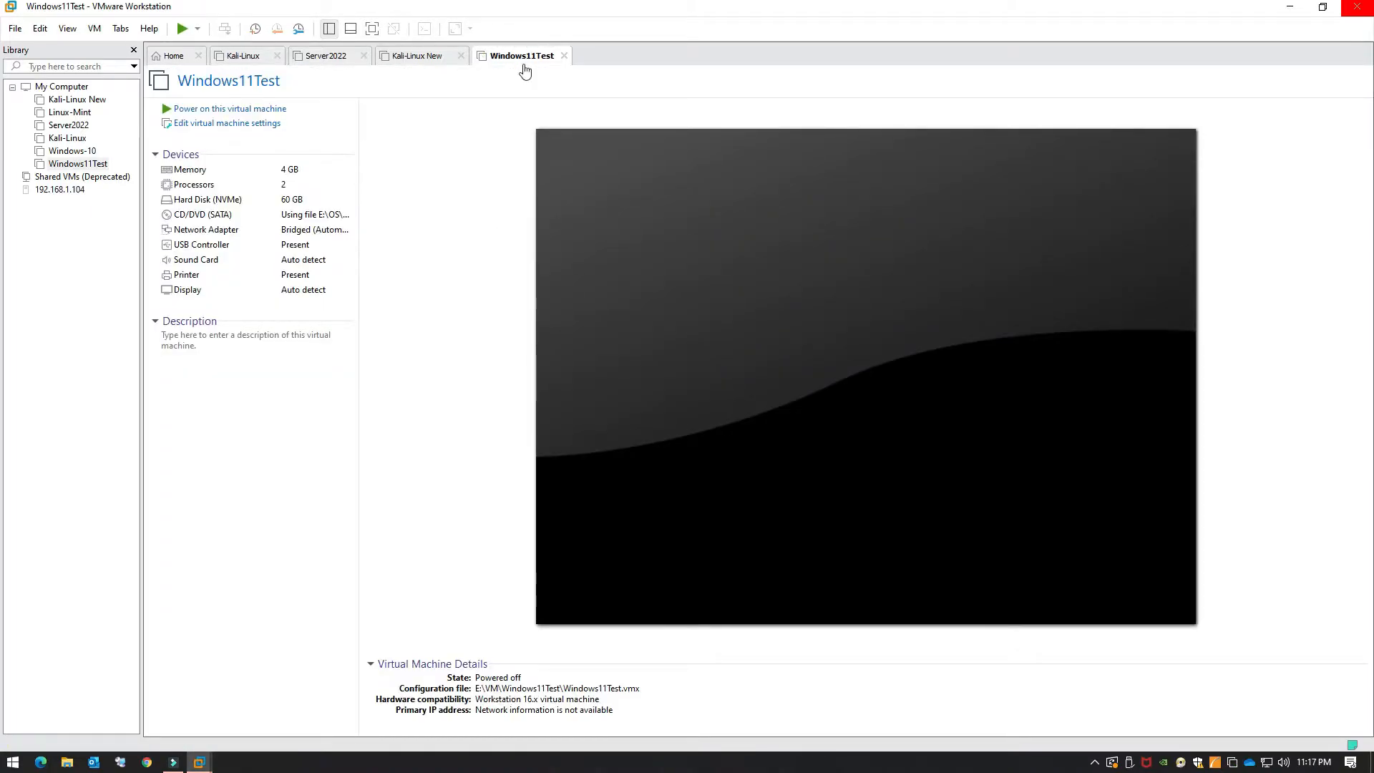
# Step: Open Windows11Test's settings and remove the 60 GB Hard Disk (NVMe)
pyautogui.rightClick(525, 70)
pyautogui.click(583, 256)
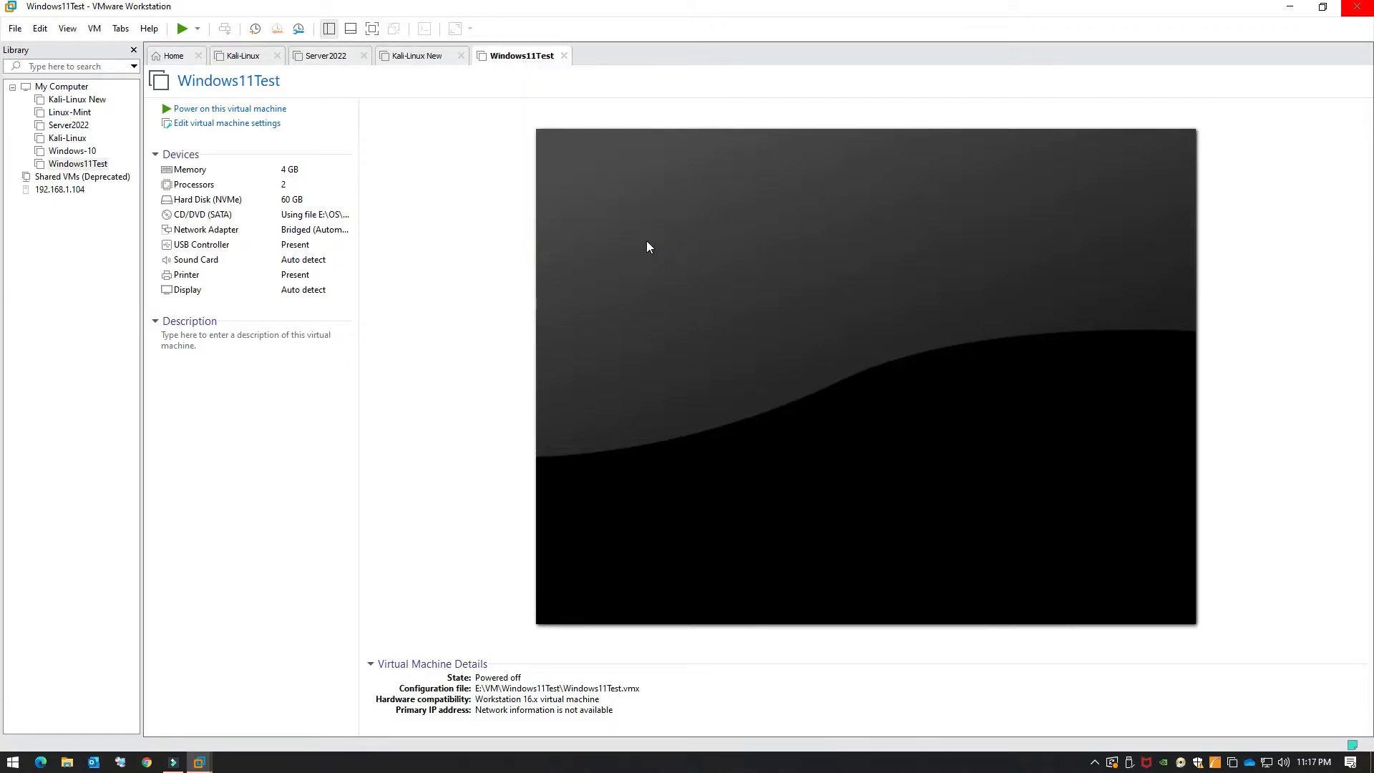
pyautogui.click(524, 209)
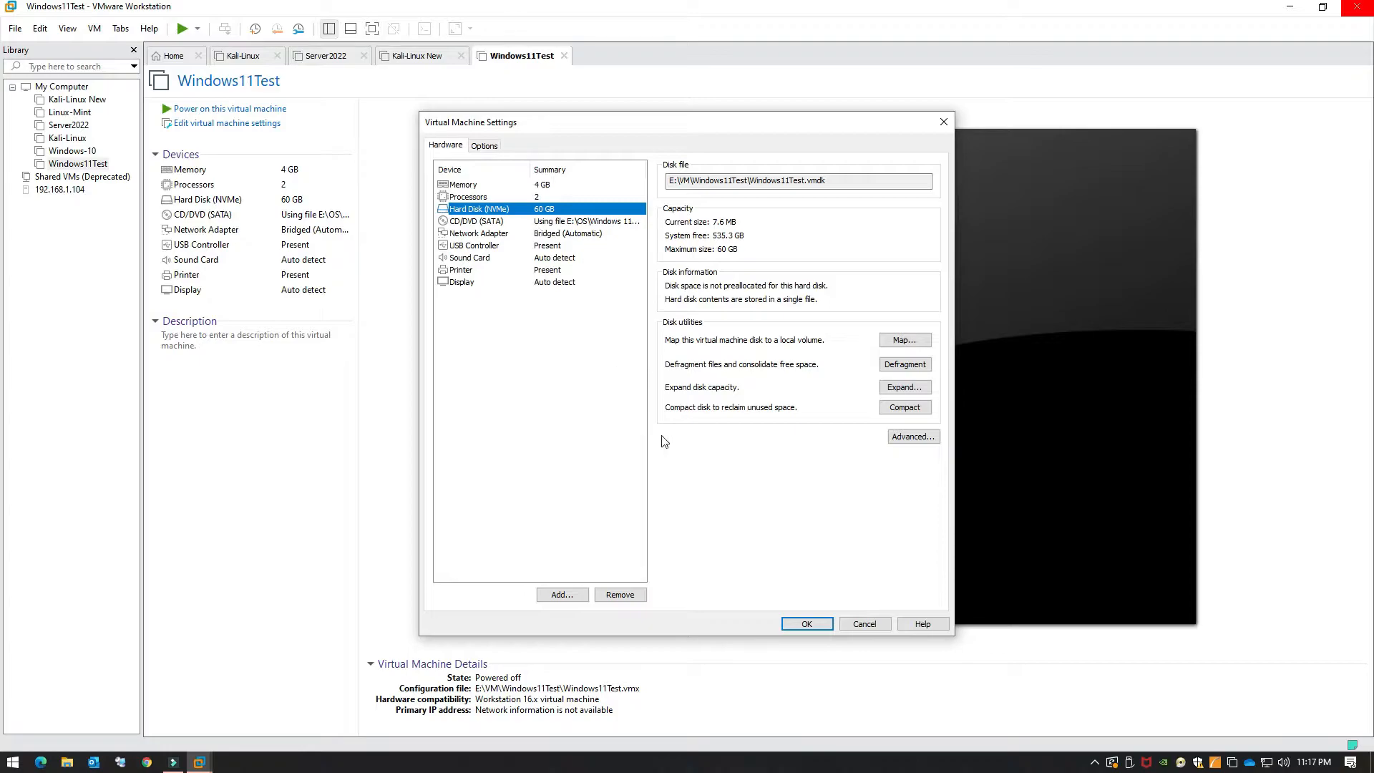
pyautogui.click(619, 595)
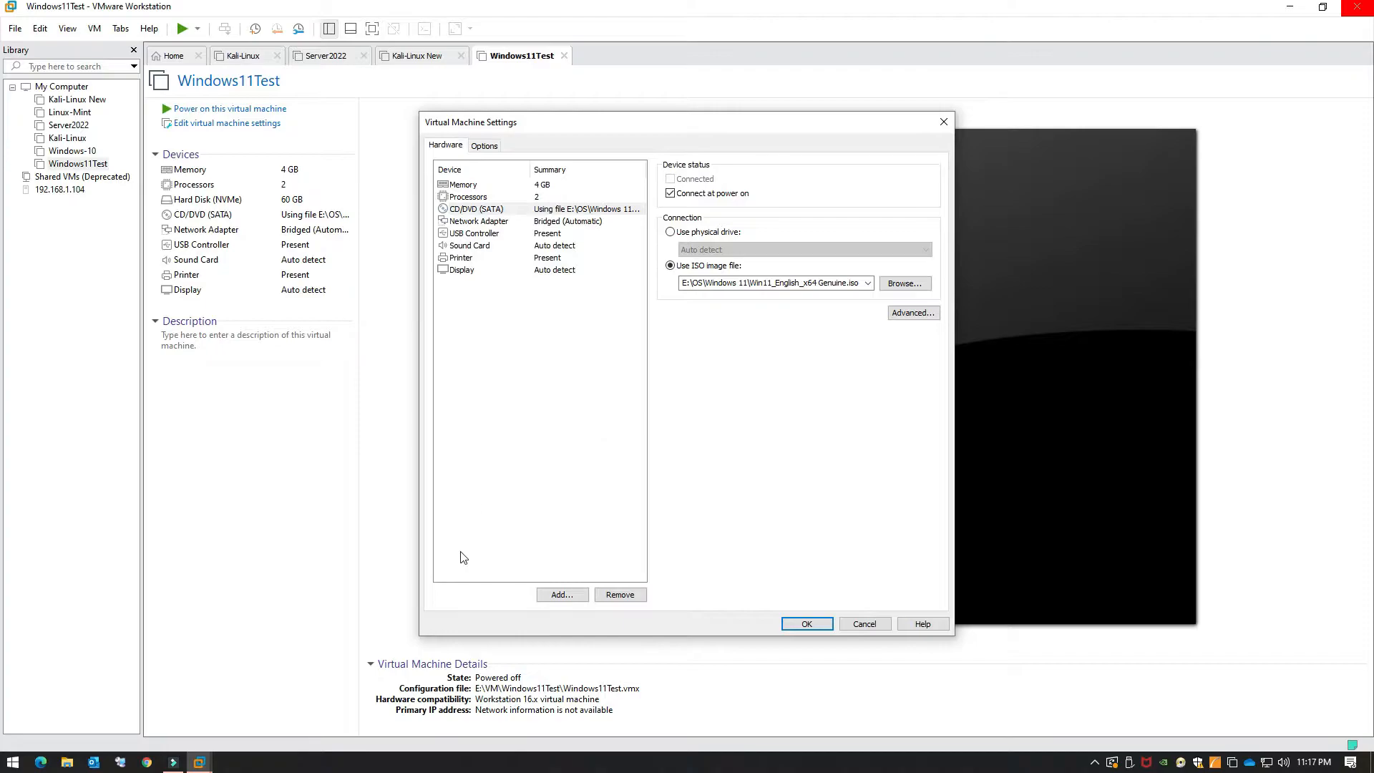
# Step: Browse in File Explorer to the E:\VM\Windows11Test folder on Backup-Storage
pyautogui.click(68, 763)
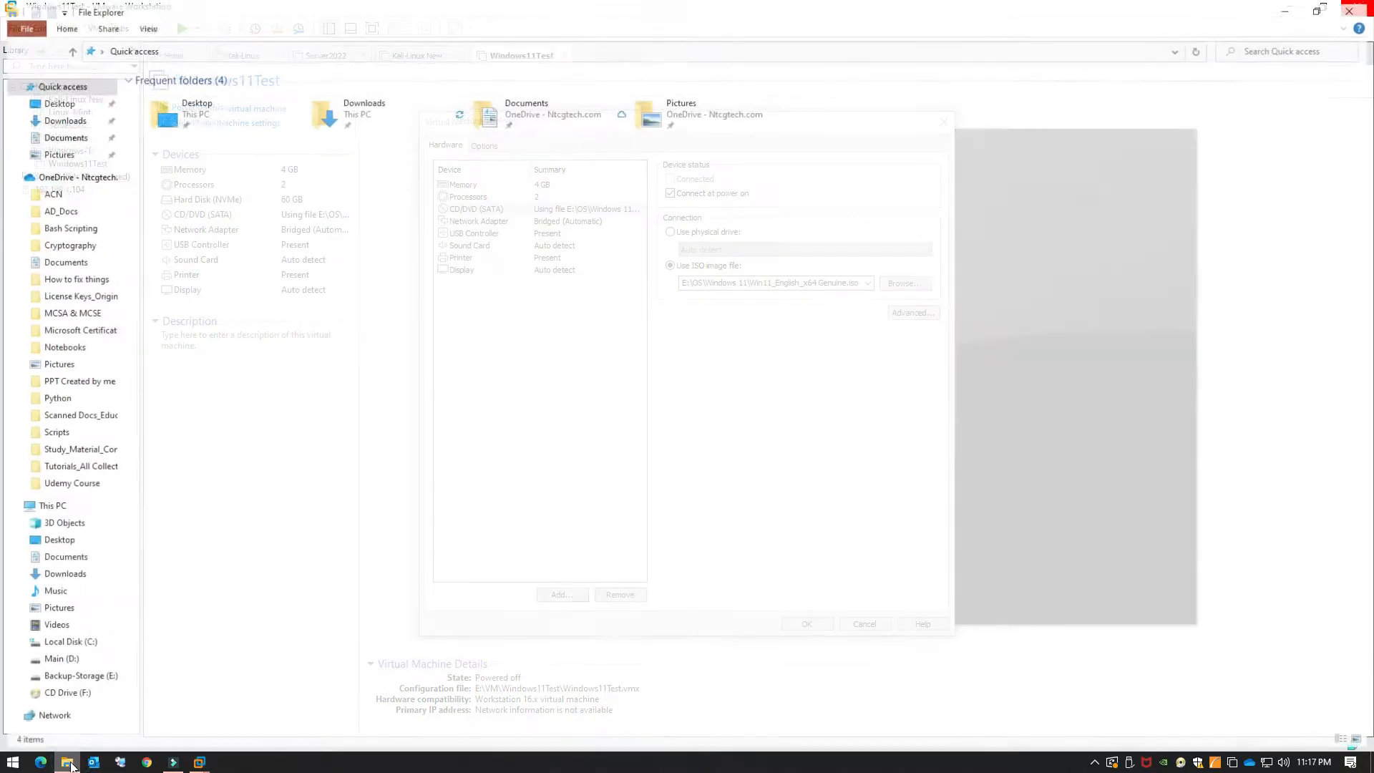
pyautogui.click(46, 507)
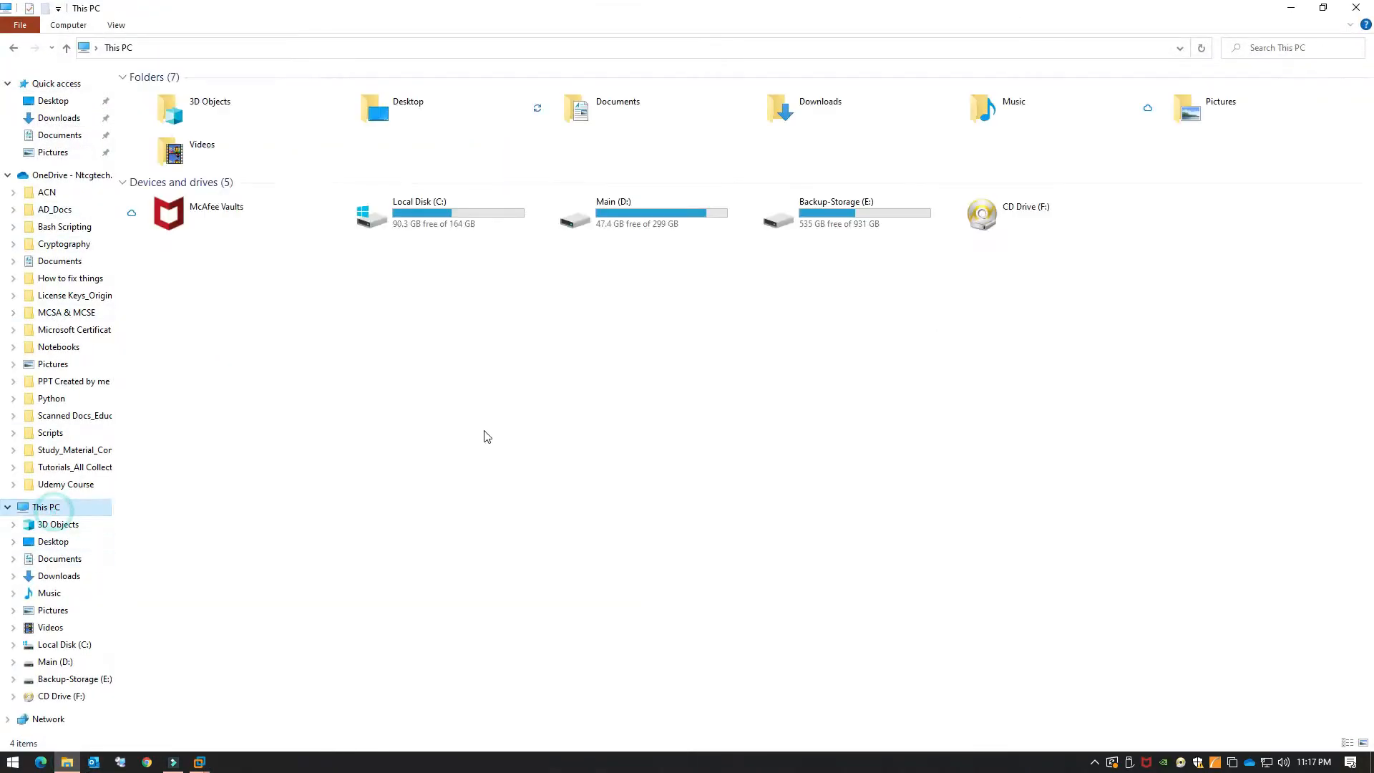
pyautogui.doubleClick(859, 229)
pyautogui.doubleClick(555, 139)
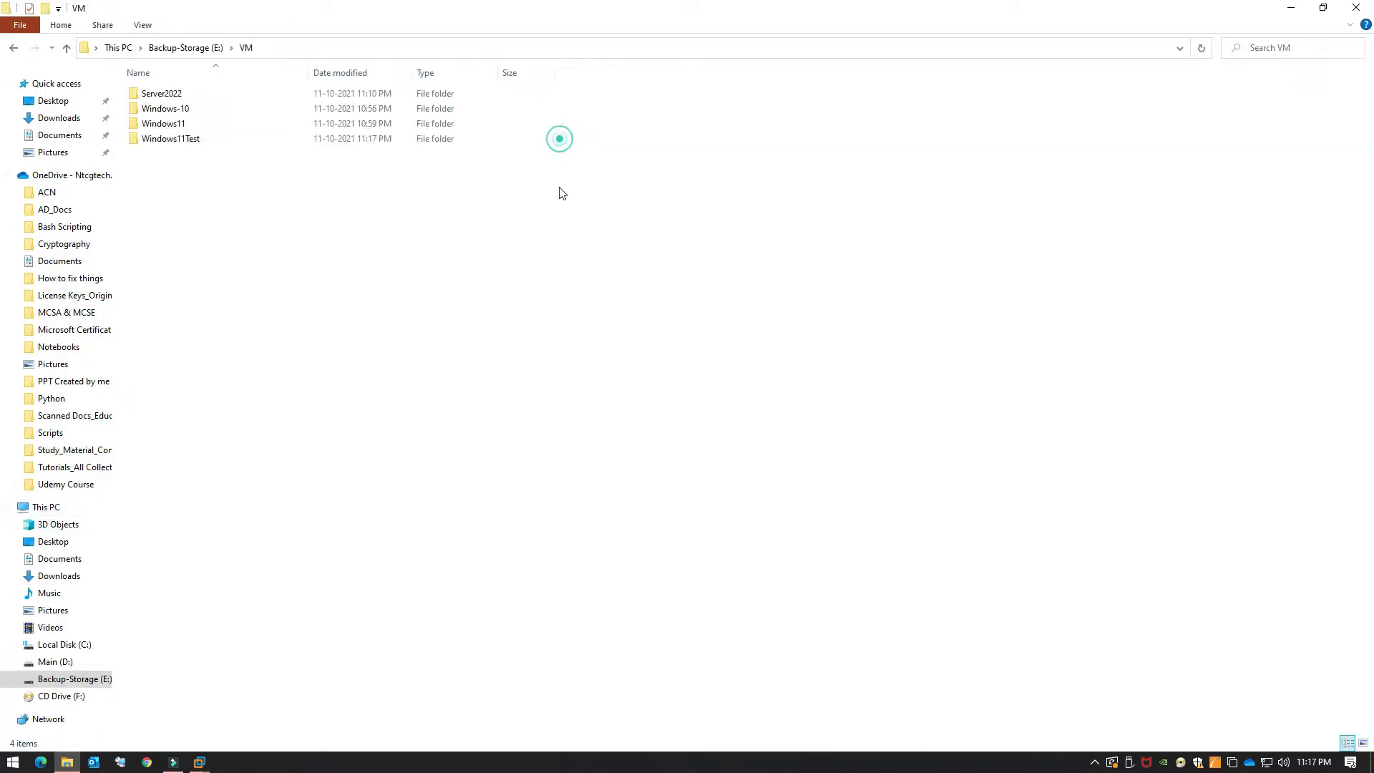
pyautogui.click(184, 141)
pyautogui.doubleClick(185, 141)
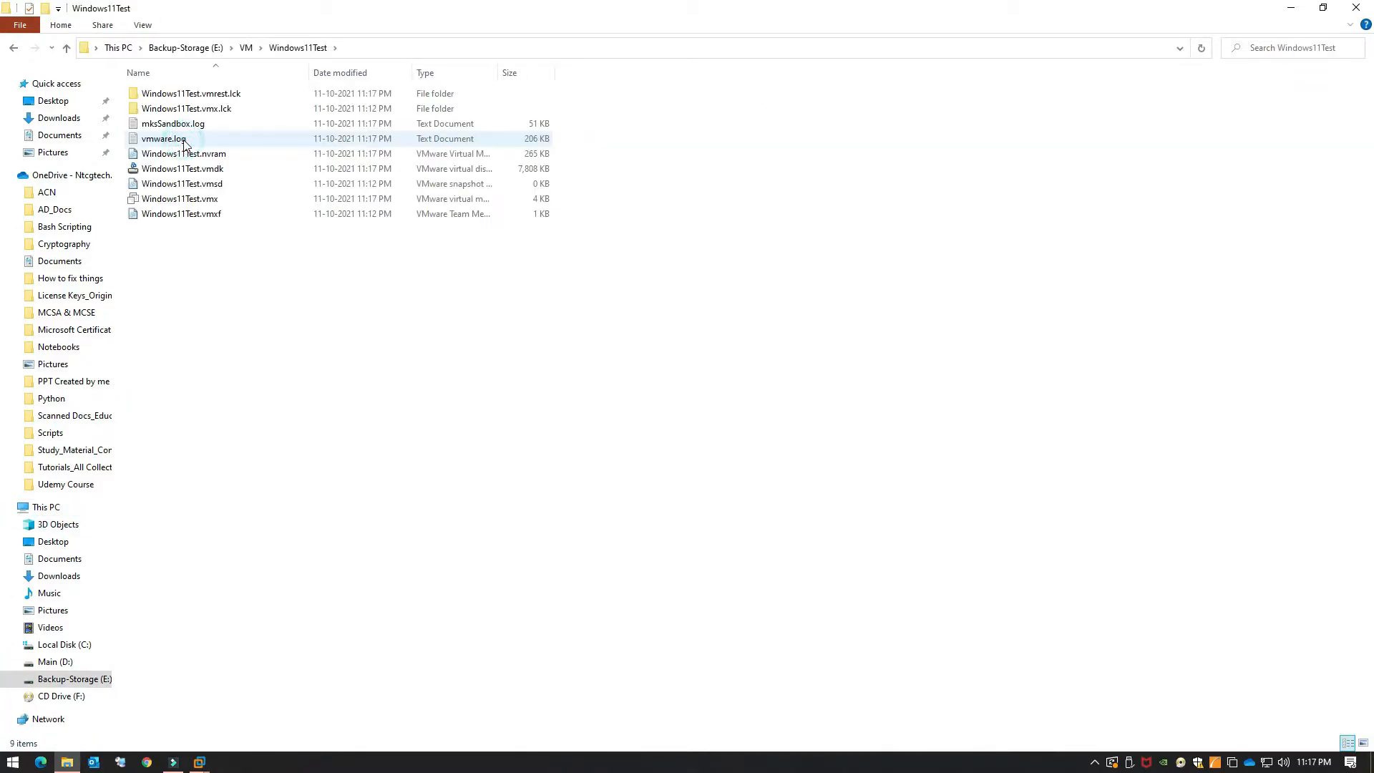
# Step: Permanently delete Windows11Test.vmdk with Shift+Delete, then minimize File Explorer
pyautogui.click(226, 169)
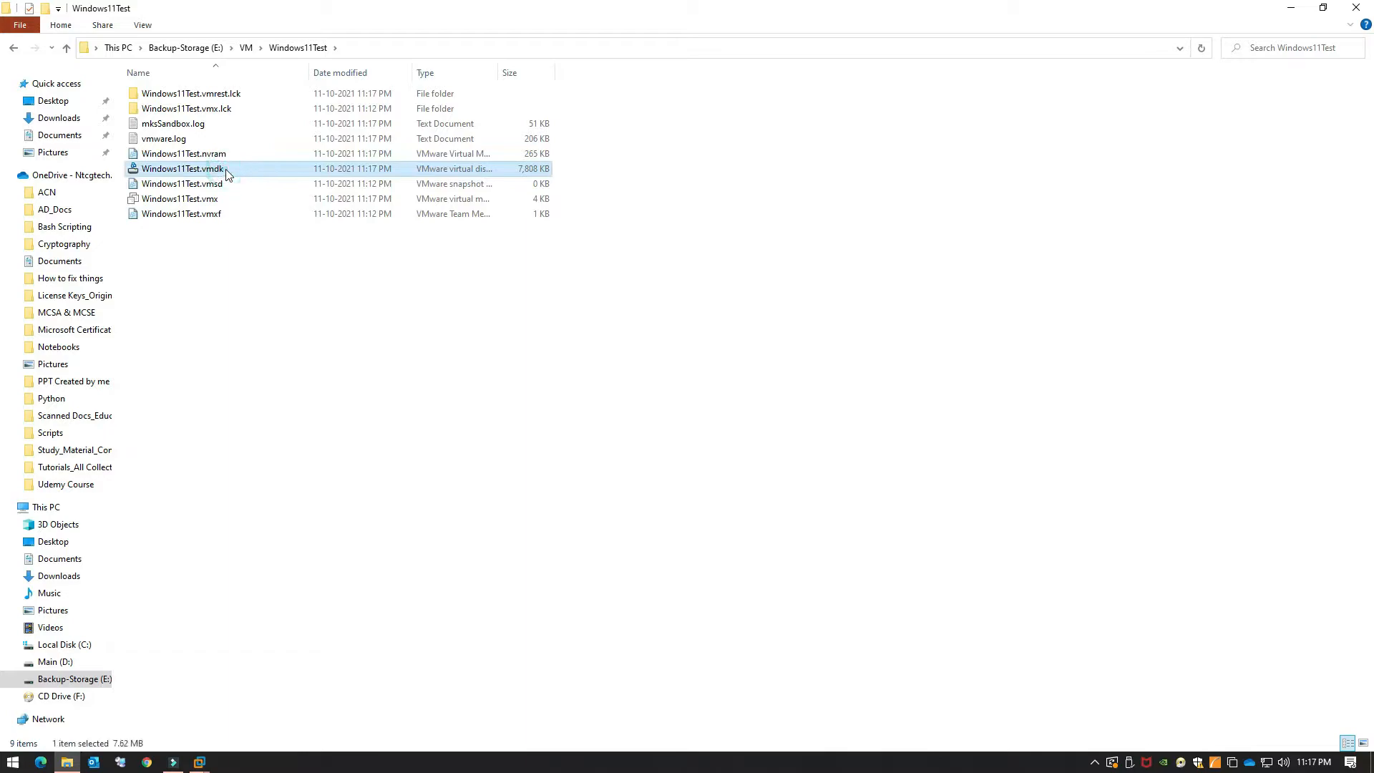
pyautogui.doubleClick(498, 73)
pyautogui.click(444, 339)
pyautogui.click(400, 172)
pyautogui.hotkey('shift', 'Delete')
pyautogui.press('Return')
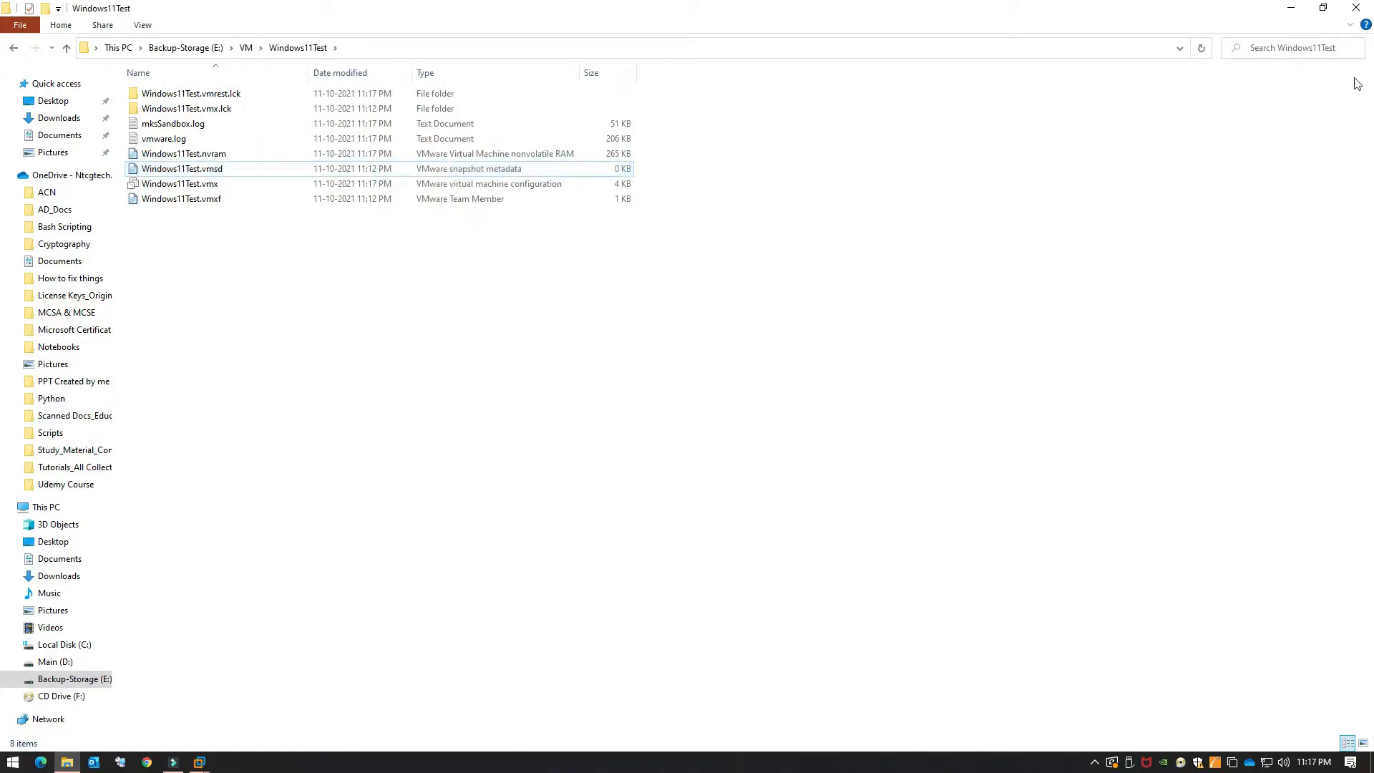
pyautogui.click(1291, 9)
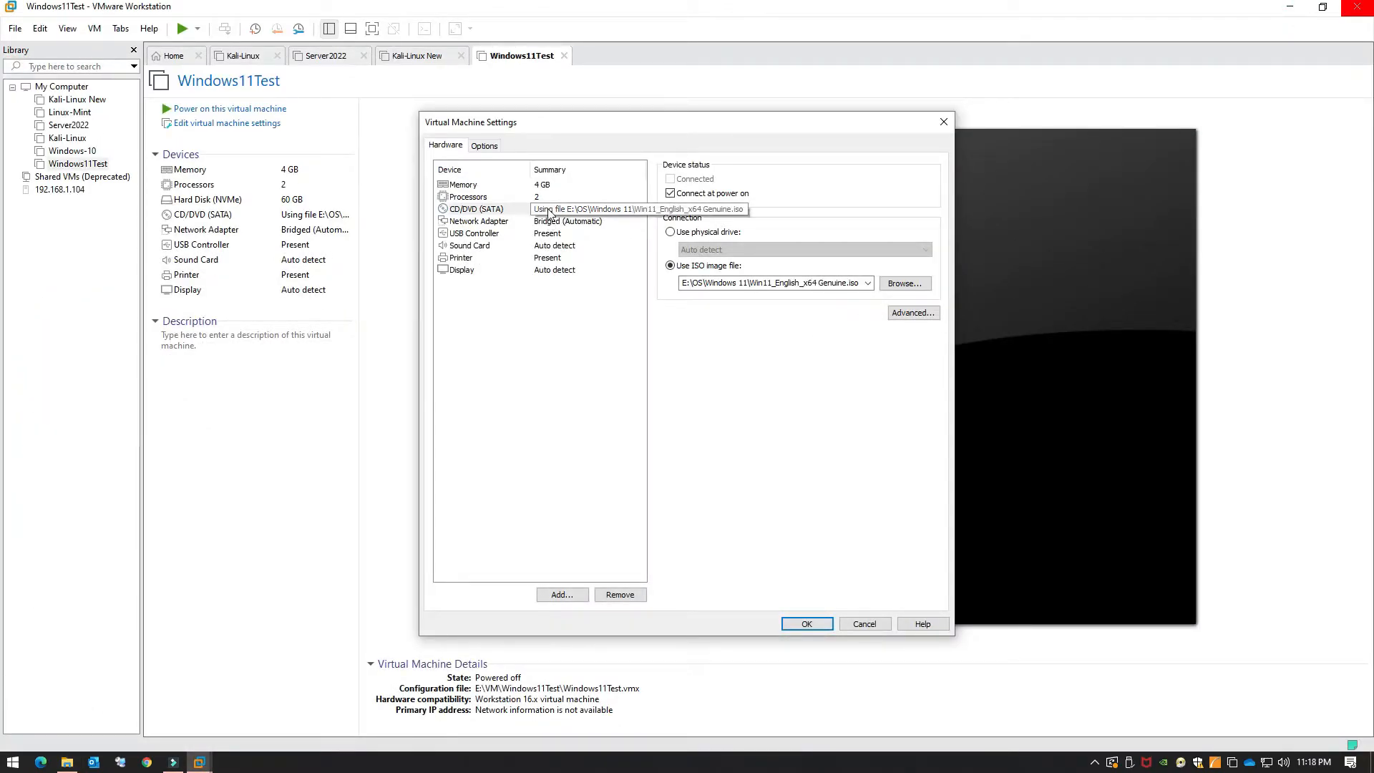
# Step: Add a new 70 GB NVMe hard disk stored as a single file, then view its details
pyautogui.click(557, 593)
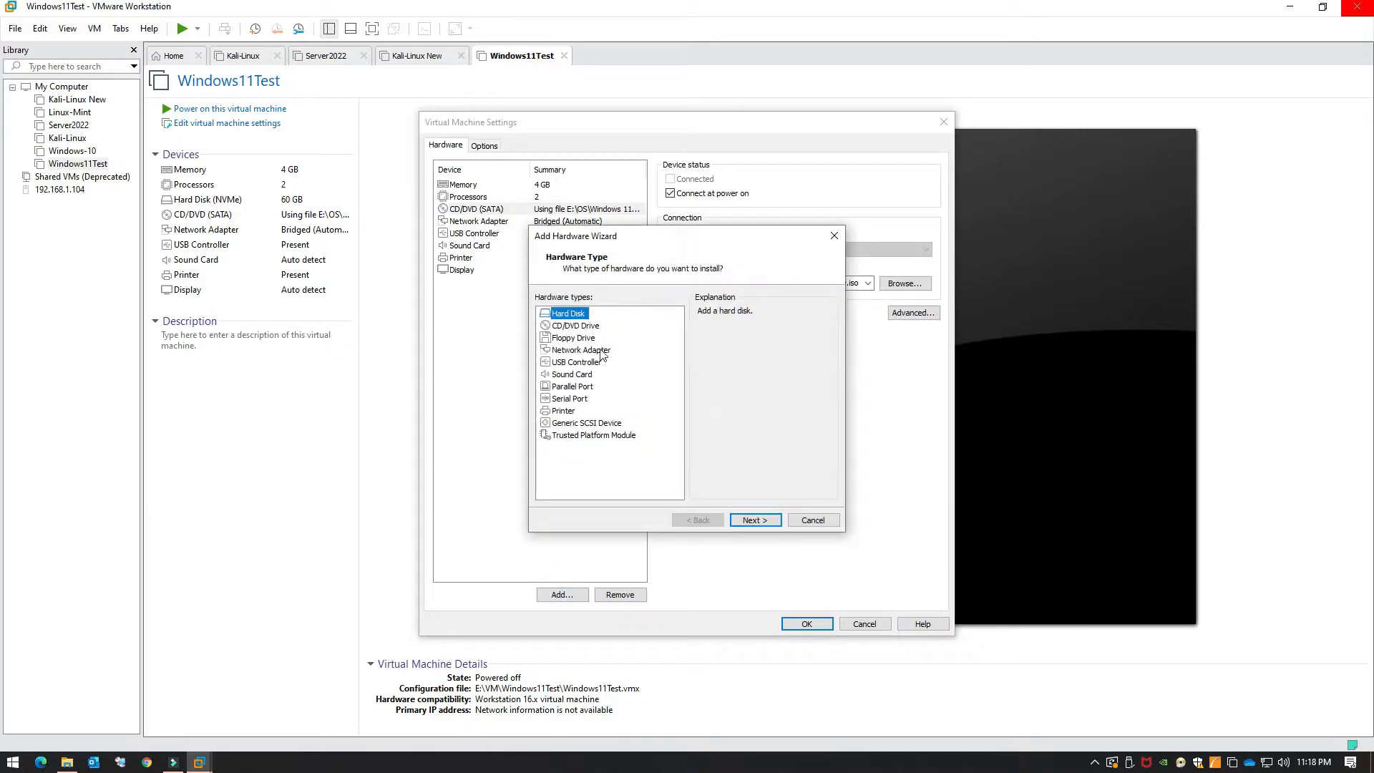
pyautogui.click(755, 520)
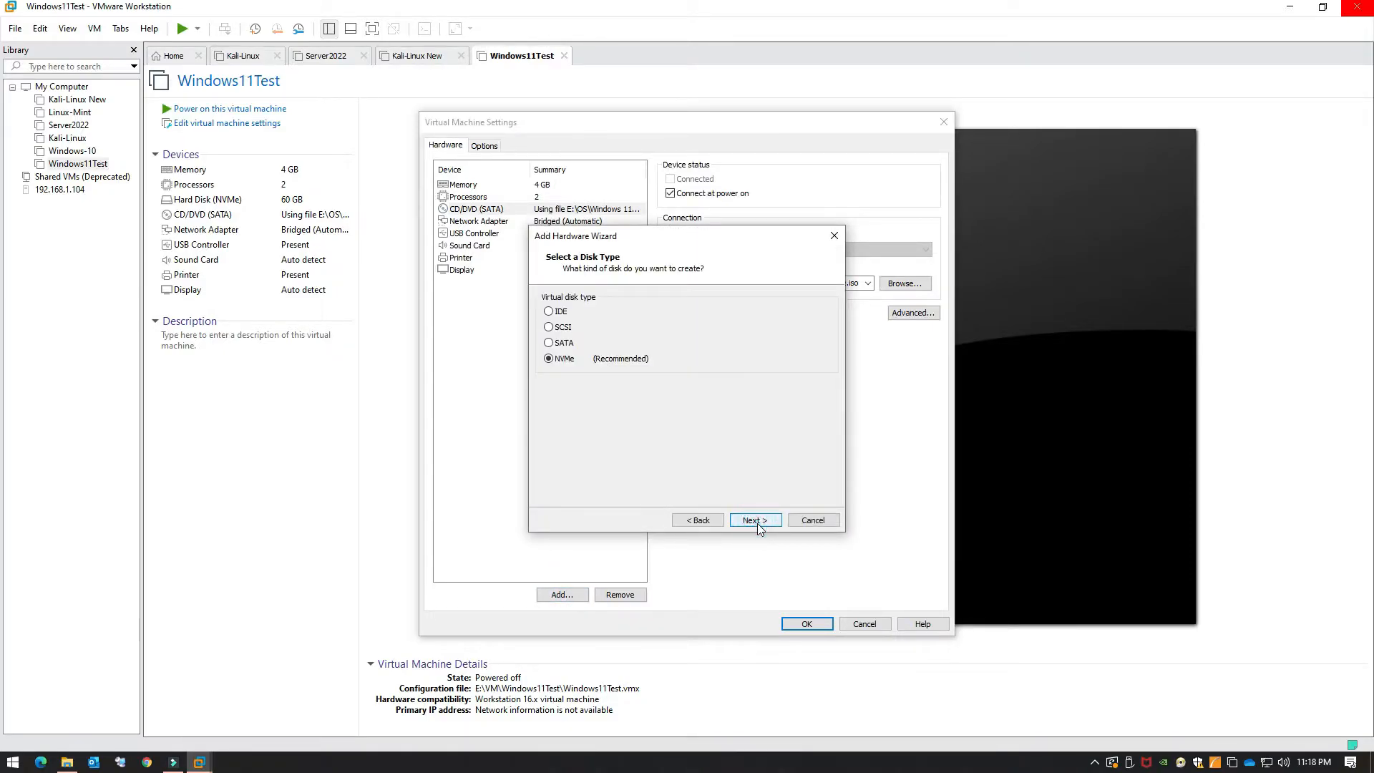
pyautogui.click(757, 521)
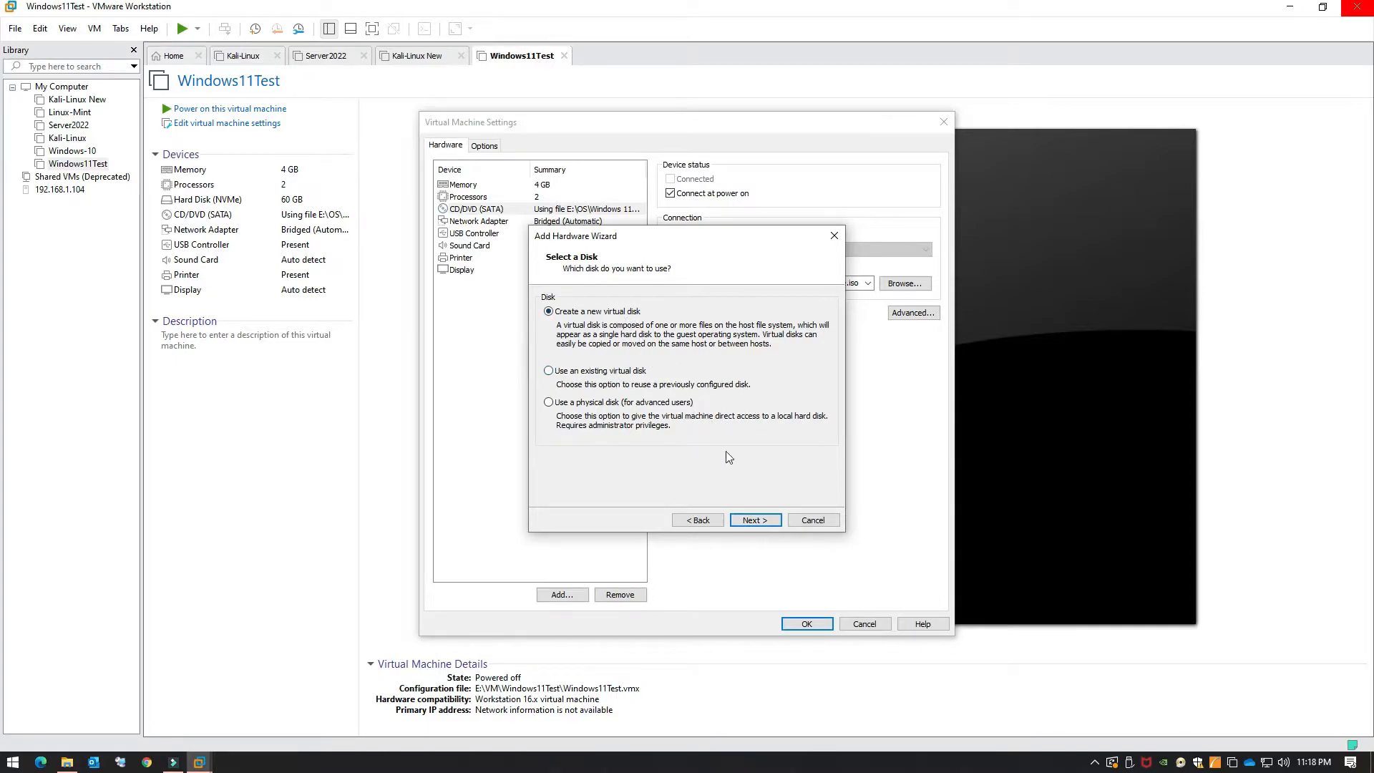
pyautogui.click(742, 520)
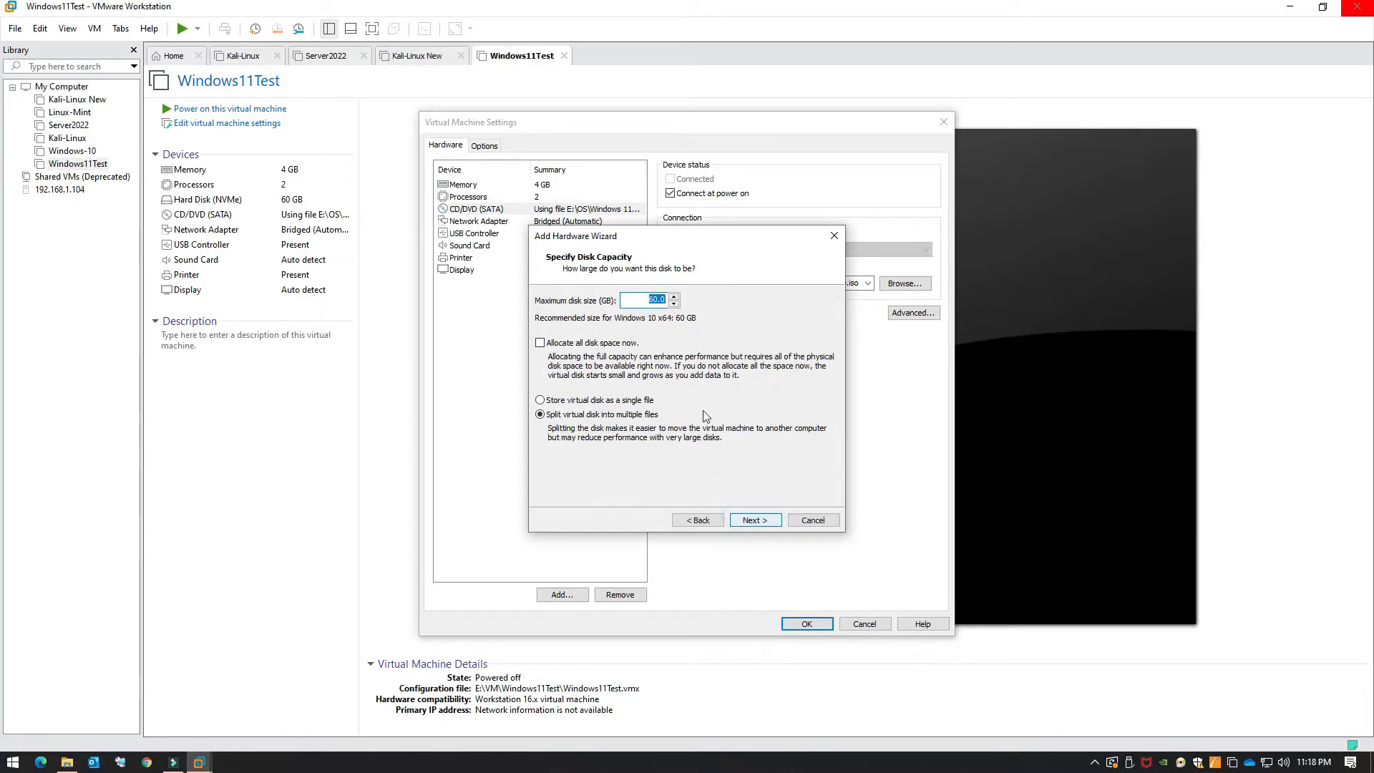
pyautogui.write('70')
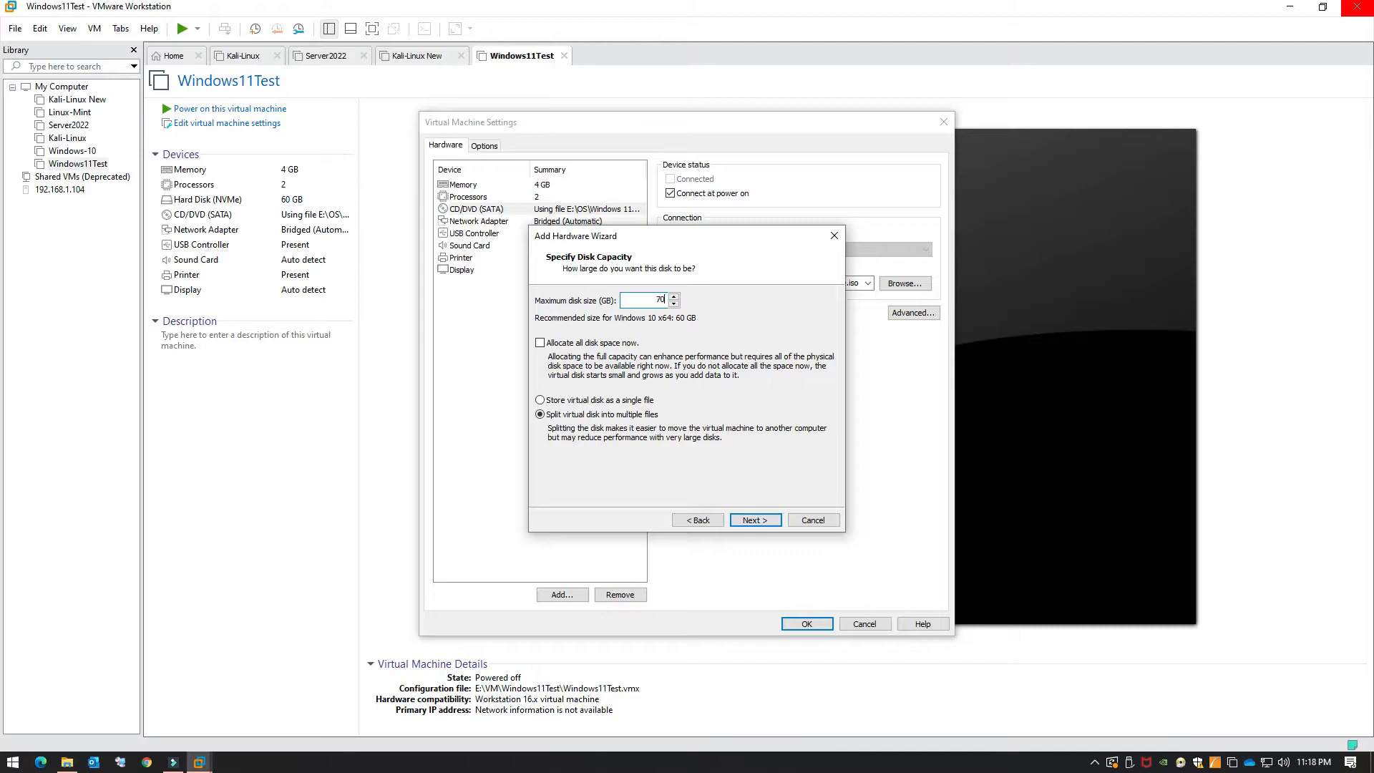
pyautogui.click(633, 402)
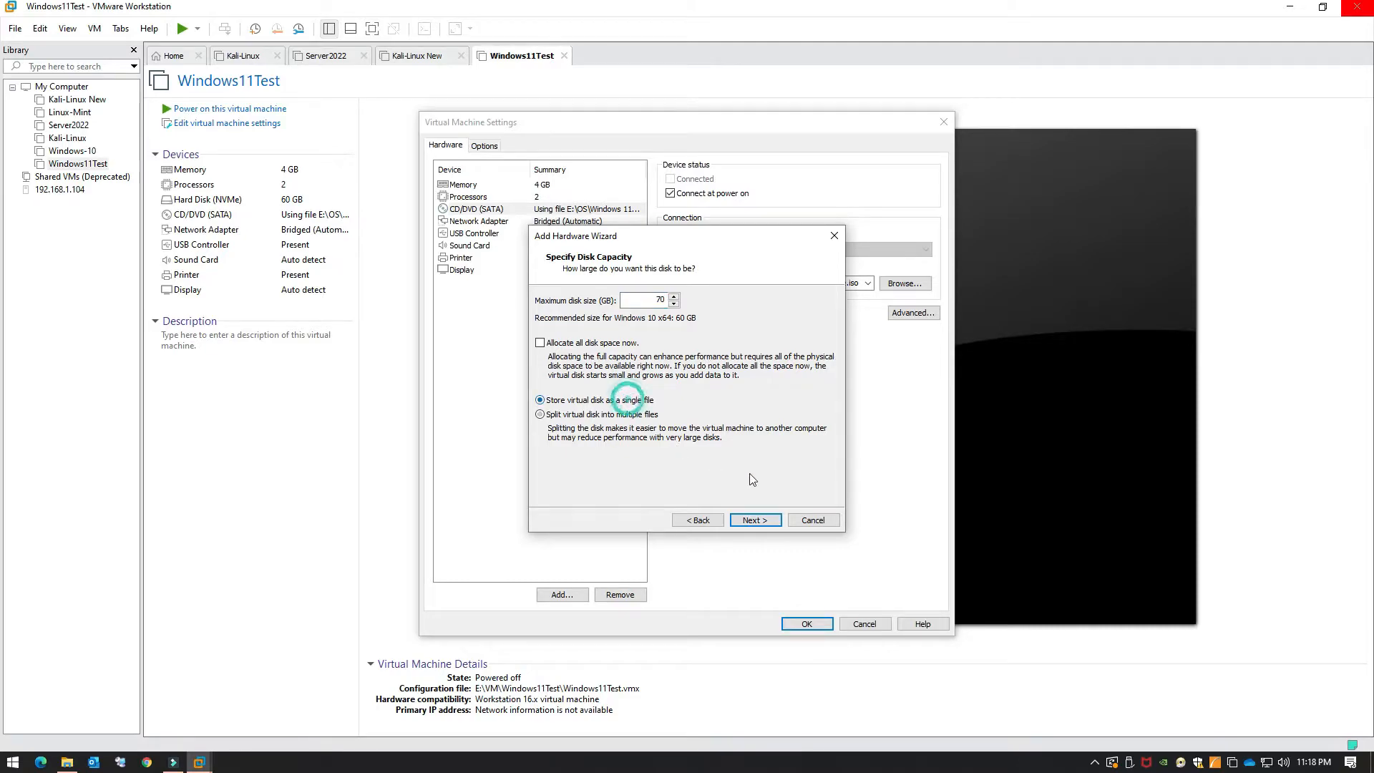
pyautogui.click(742, 518)
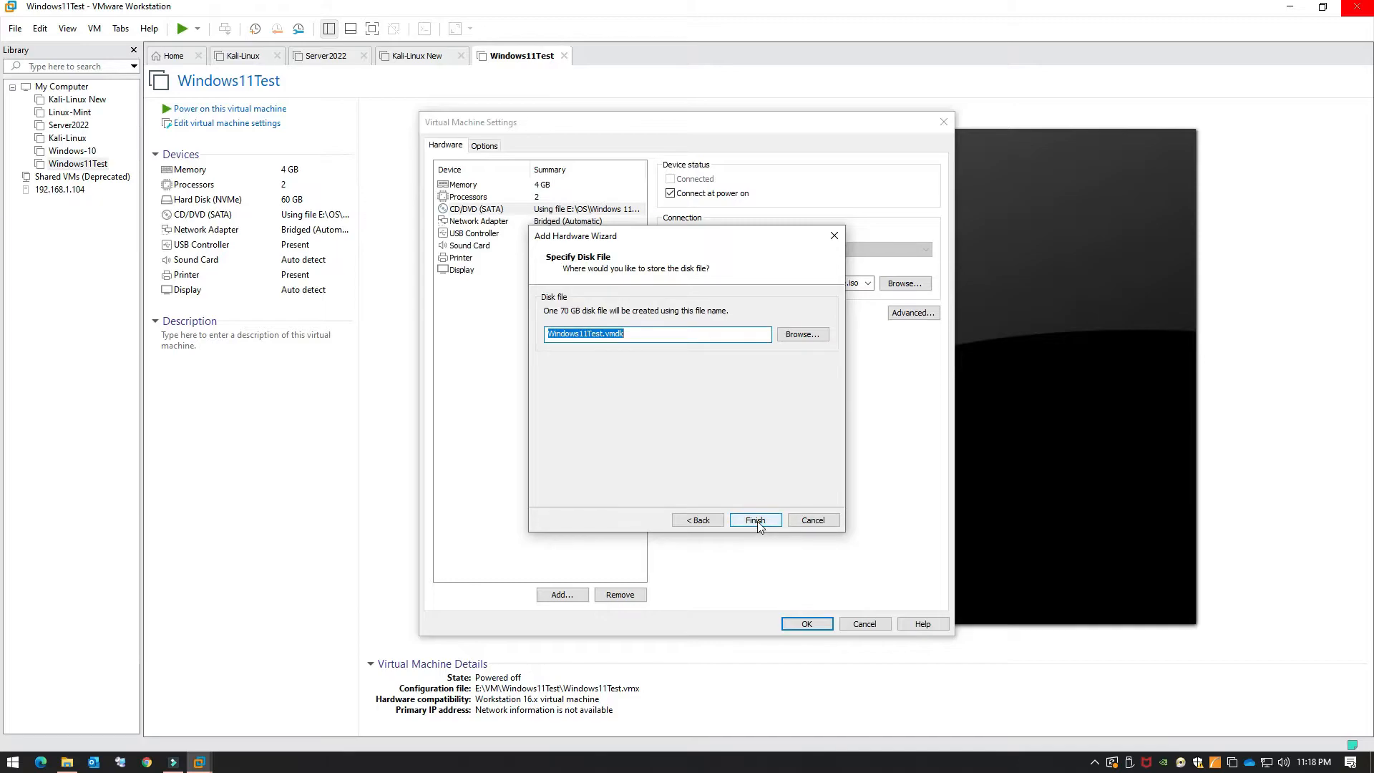
pyautogui.click(756, 522)
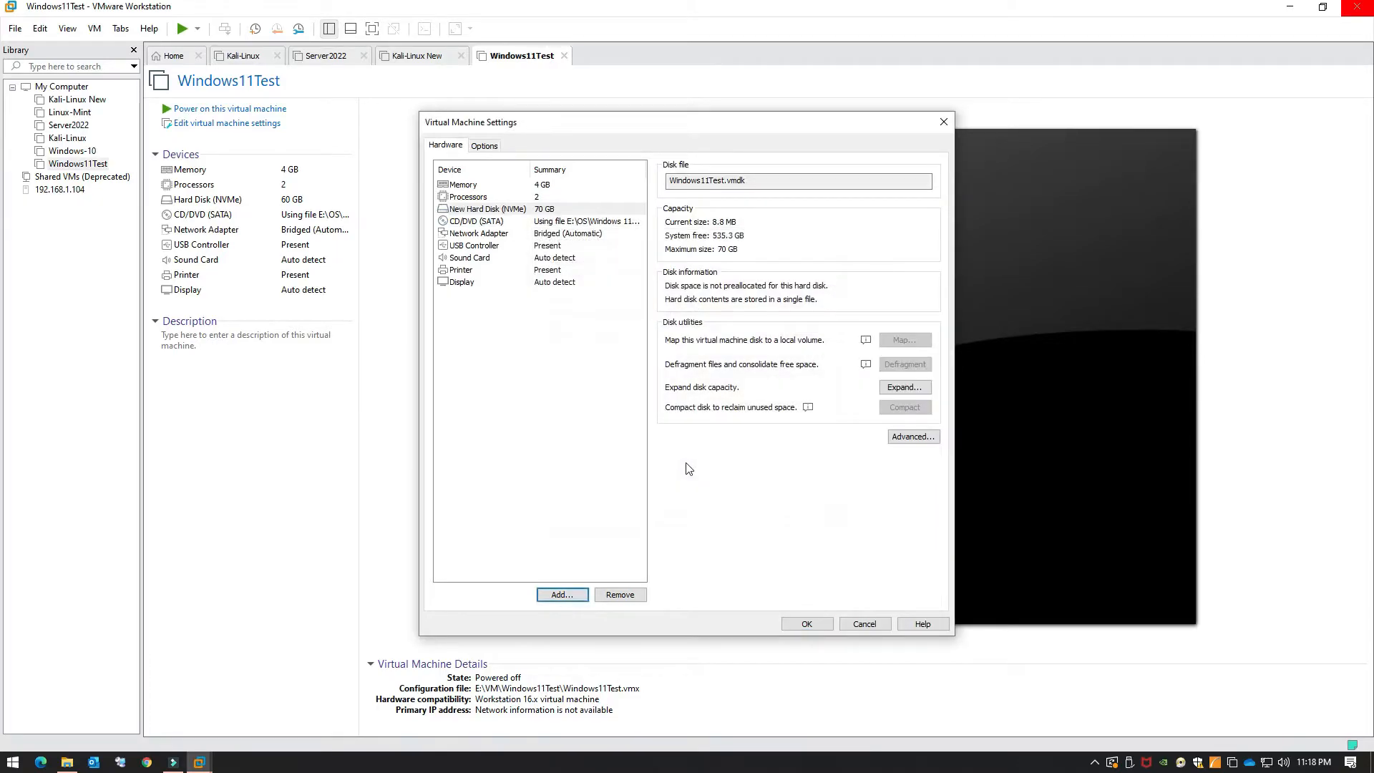
pyautogui.click(567, 209)
# Step: Review the Options tab's Access Control page, then apply the settings with OK
pyautogui.moveTo(759, 132); pyautogui.dragTo(761, 103)
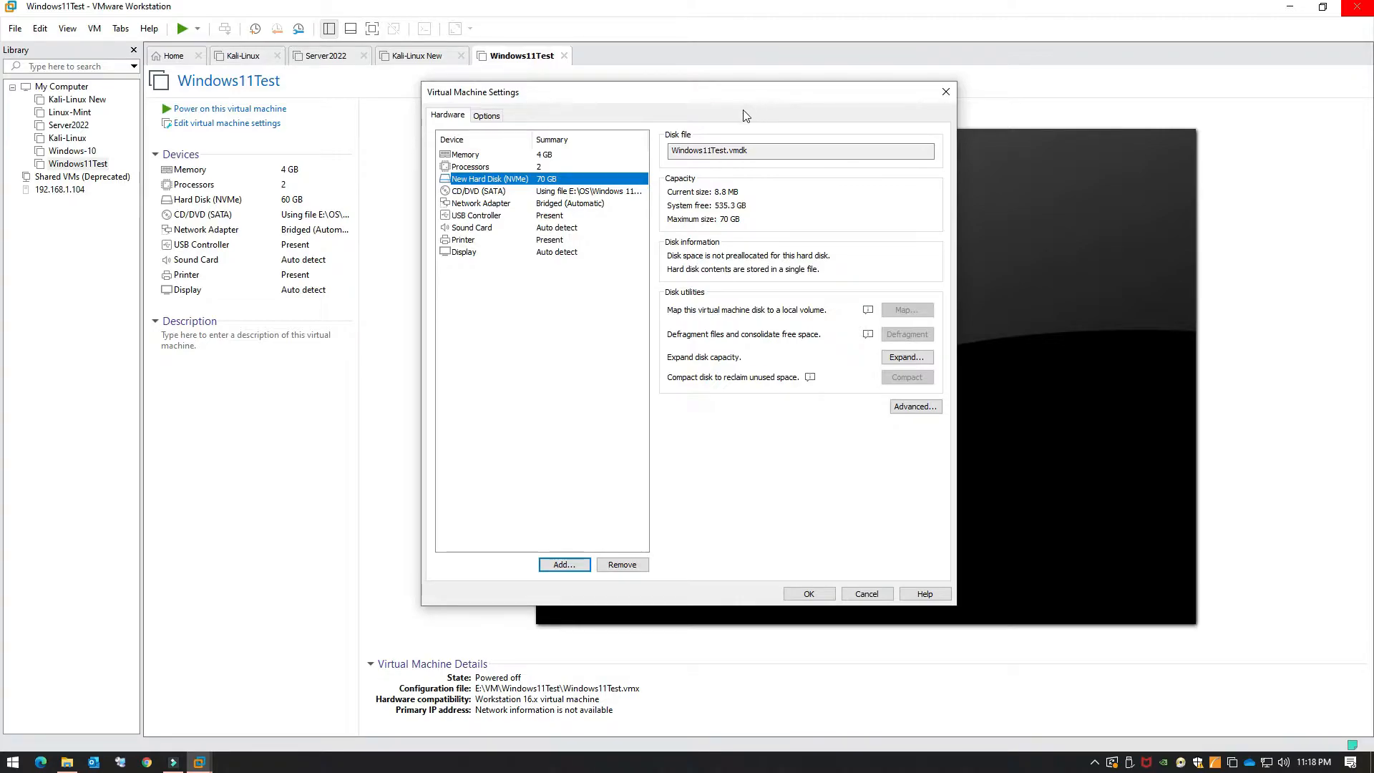
pyautogui.moveTo(748, 100); pyautogui.dragTo(775, 104)
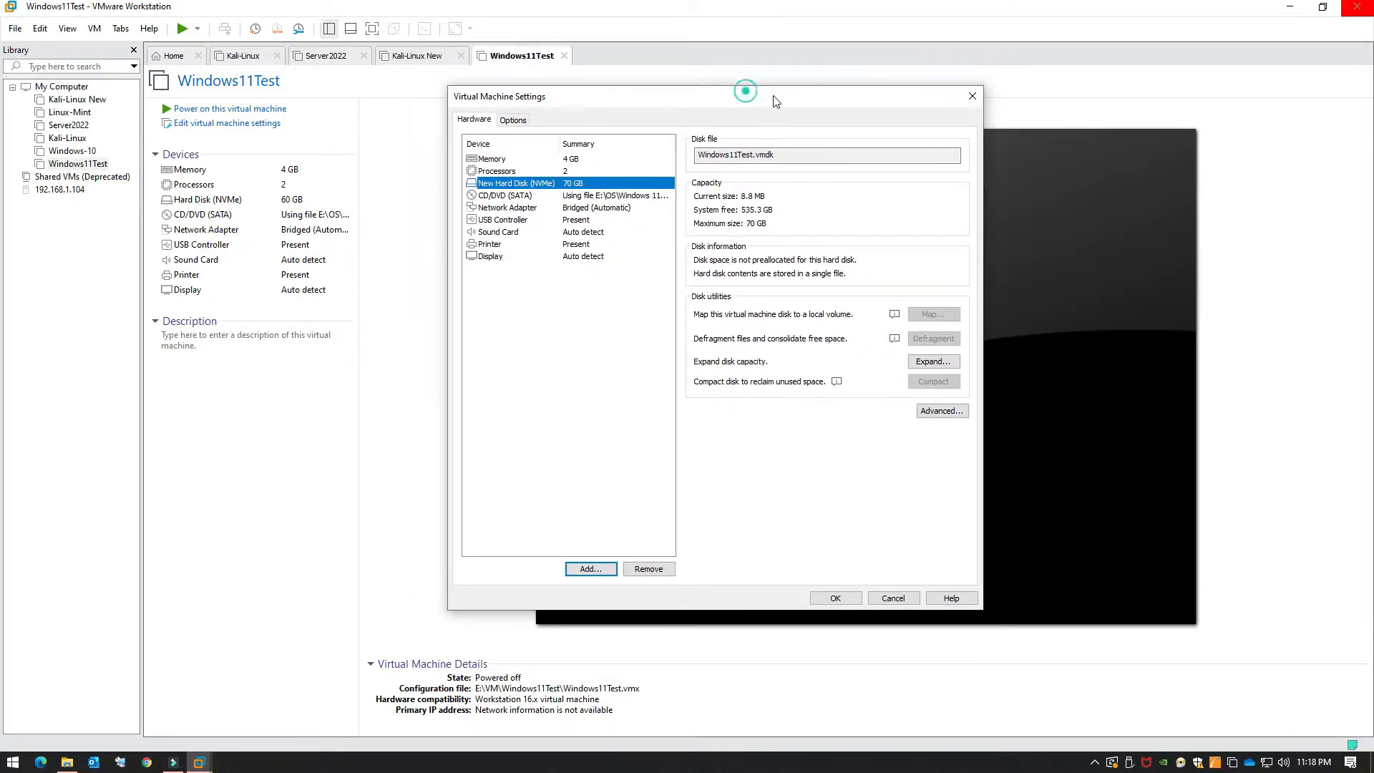
pyautogui.click(514, 120)
pyautogui.click(476, 120)
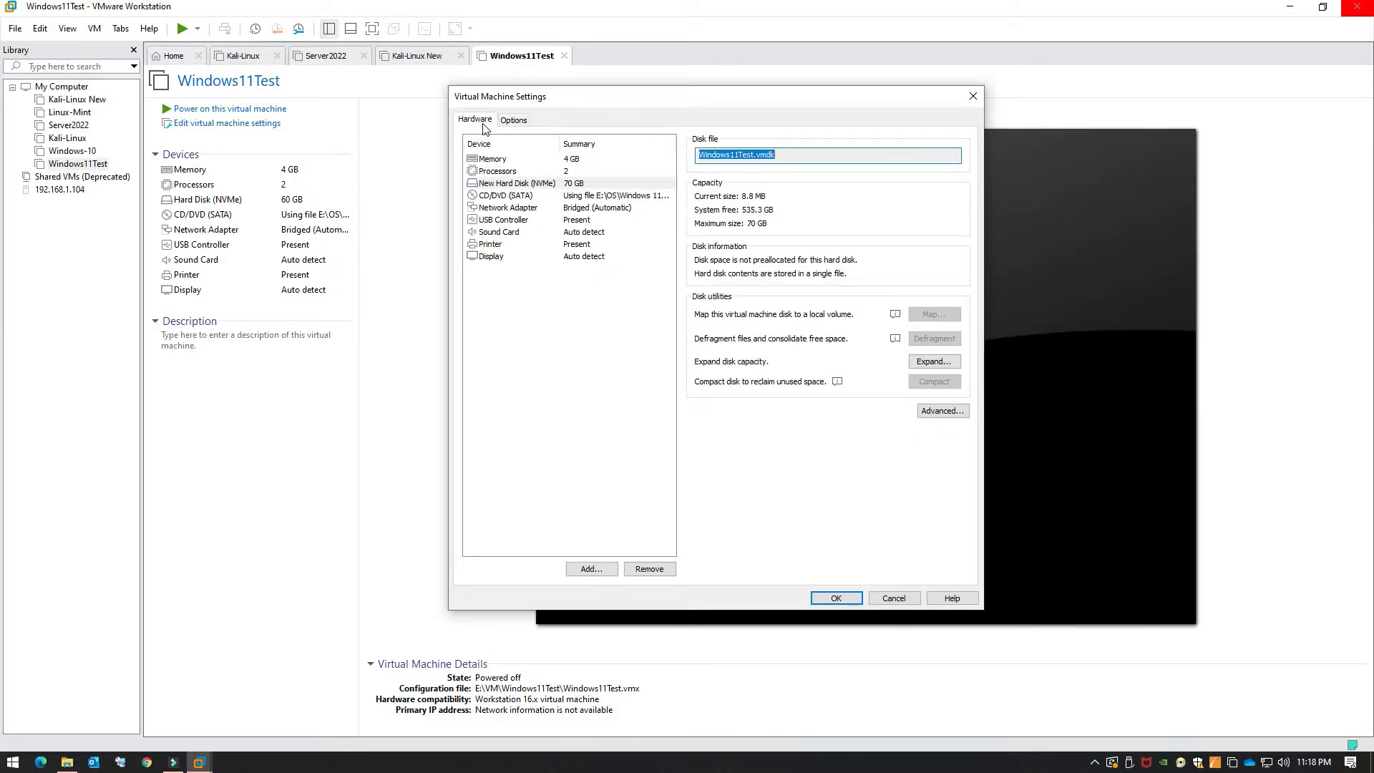
pyautogui.click(514, 120)
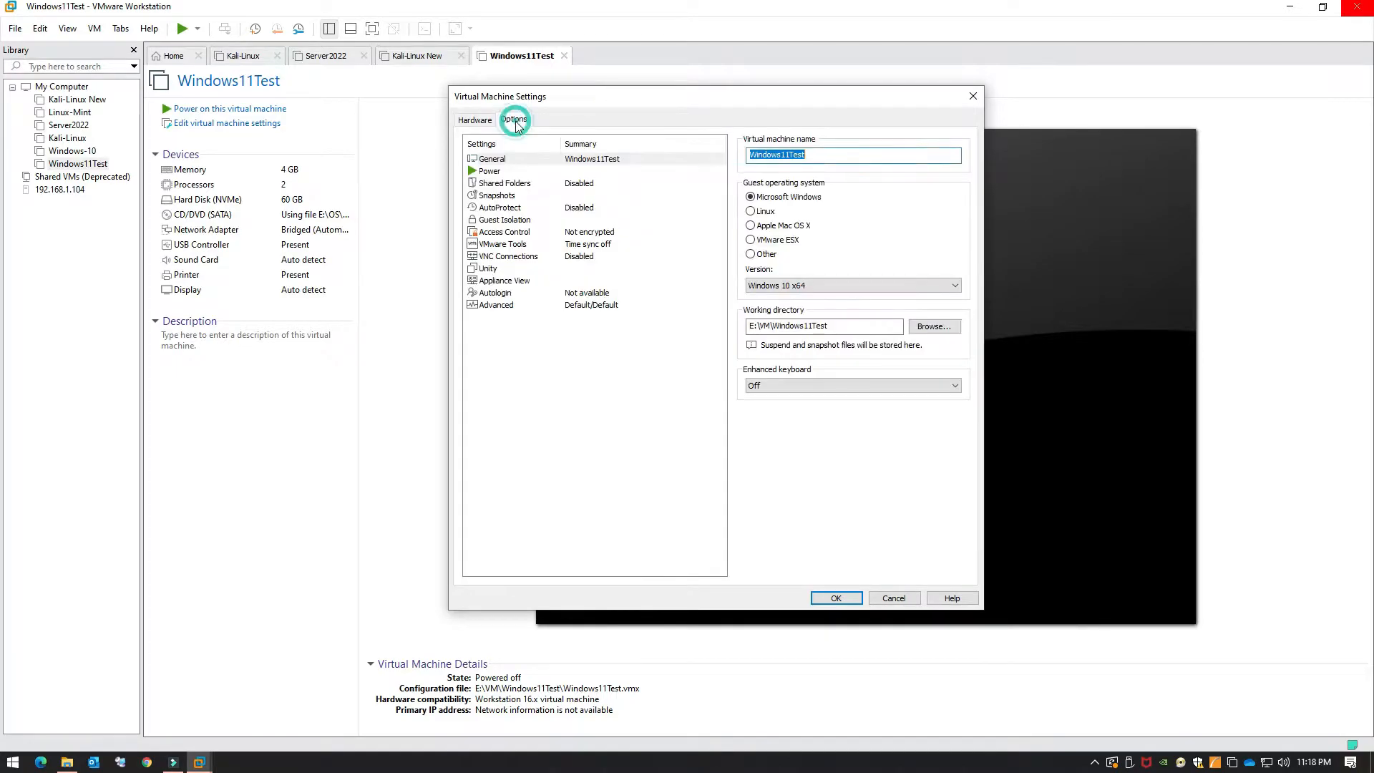
pyautogui.click(530, 232)
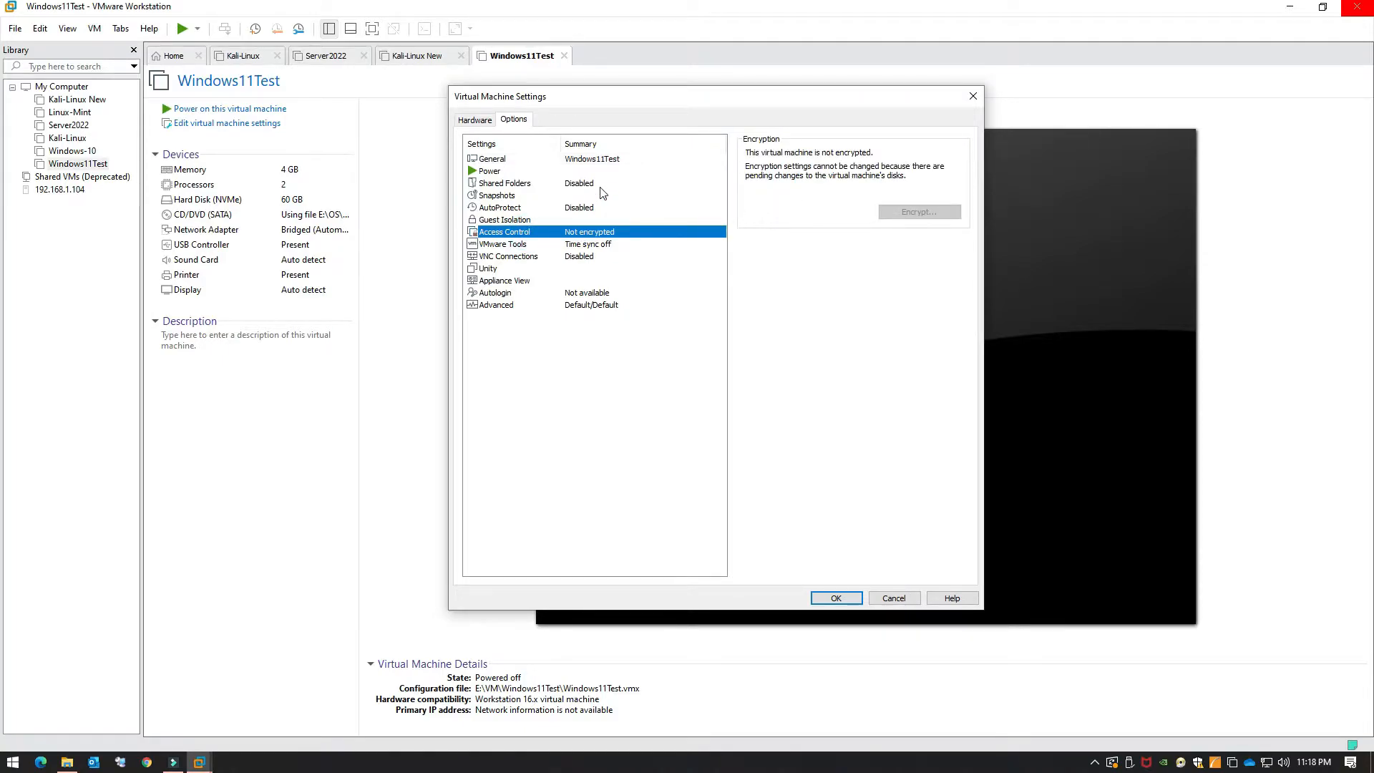
pyautogui.moveTo(755, 104); pyautogui.dragTo(741, 97)
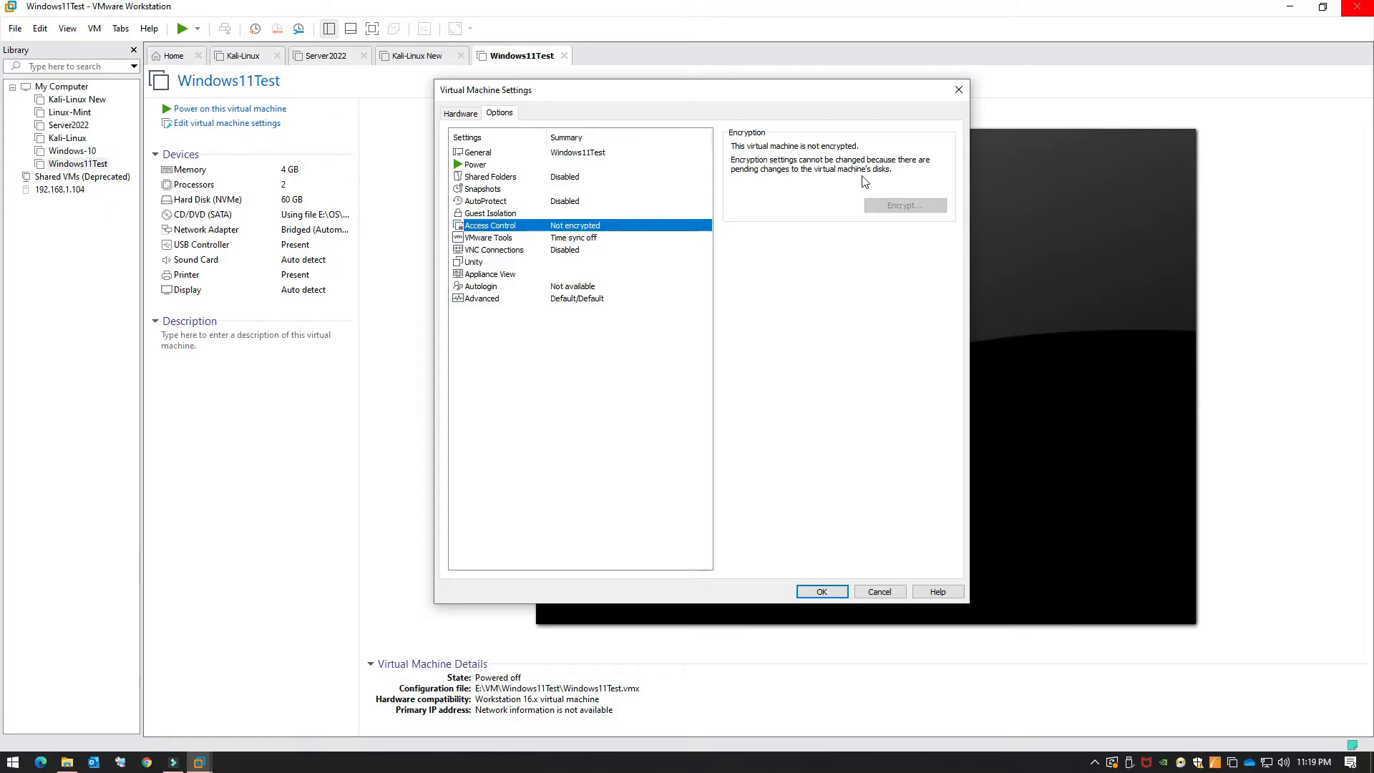
pyautogui.click(822, 593)
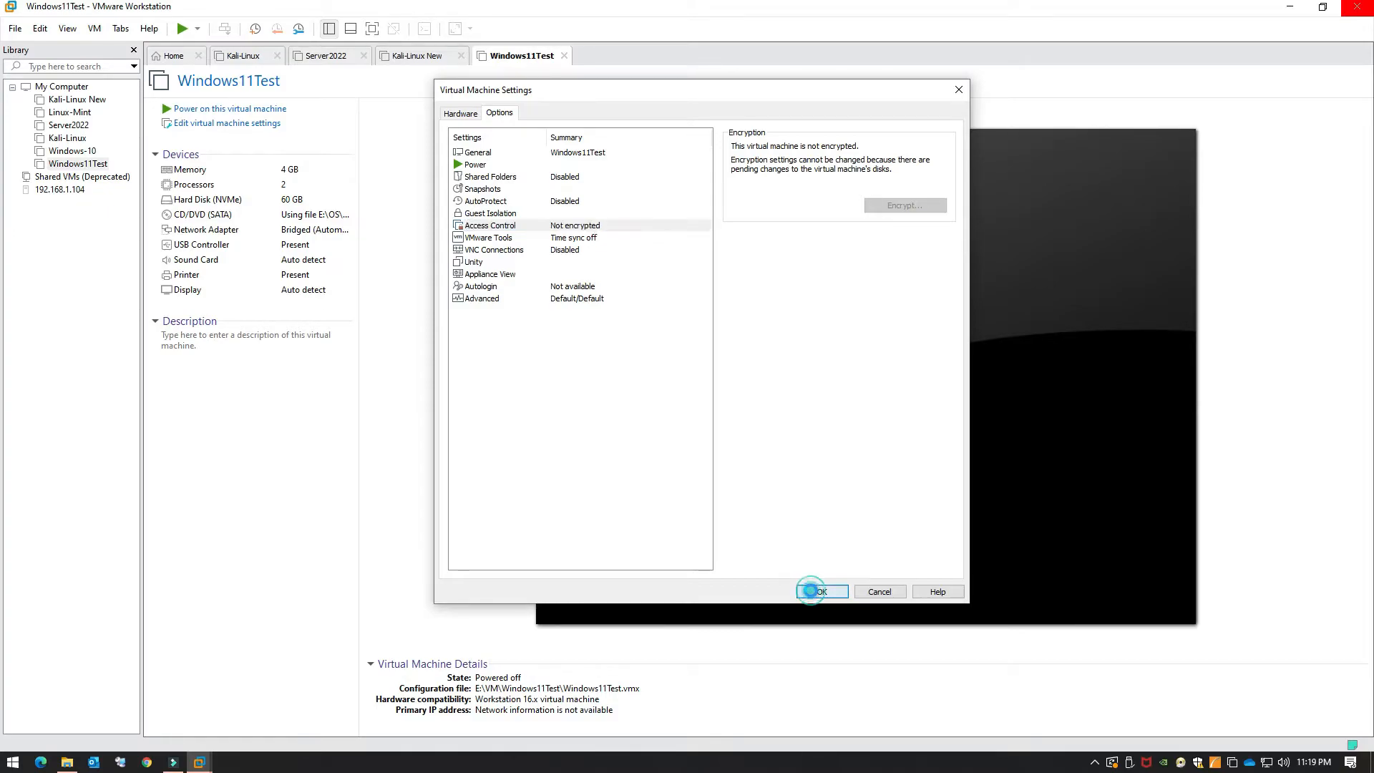
# Step: Reopen Windows11Test's settings at Options > Access Control
pyautogui.rightClick(511, 63)
pyautogui.click(565, 251)
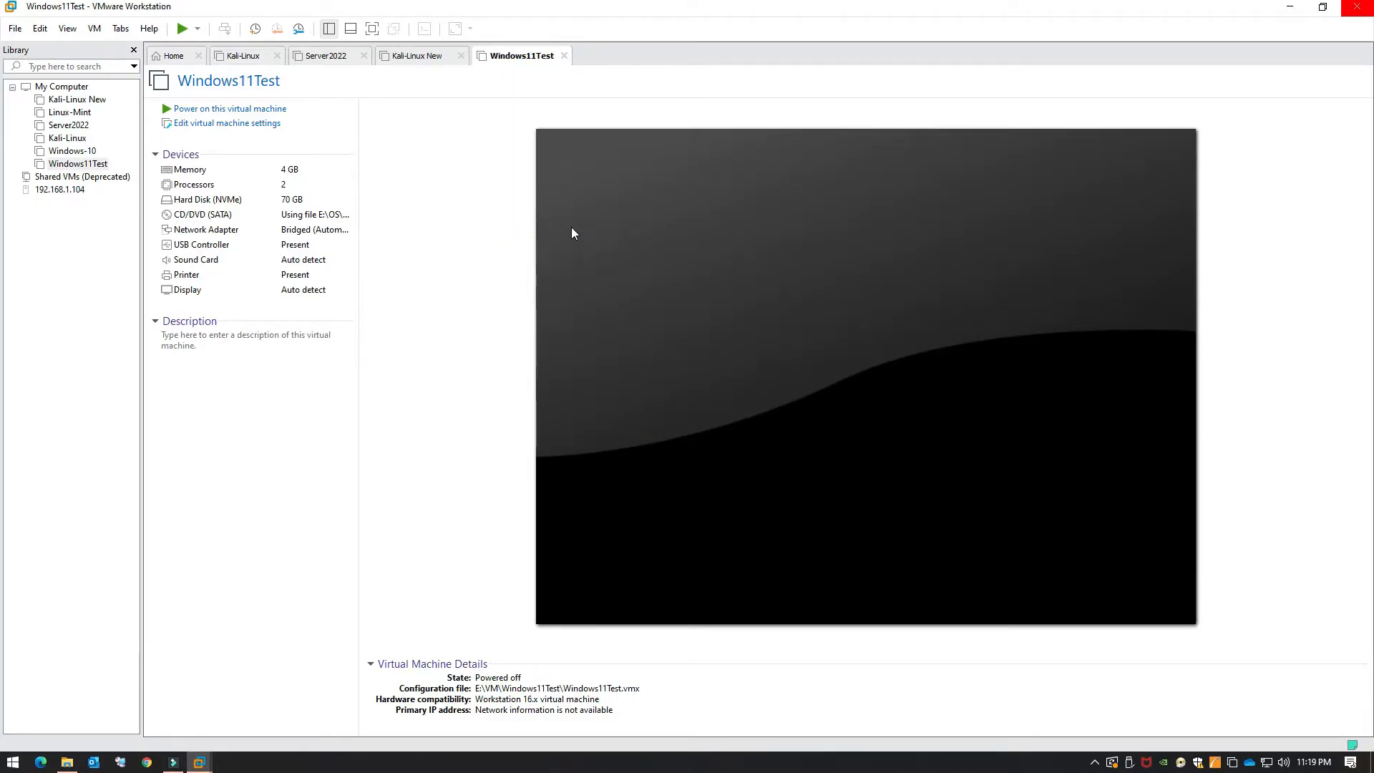
pyautogui.click(484, 145)
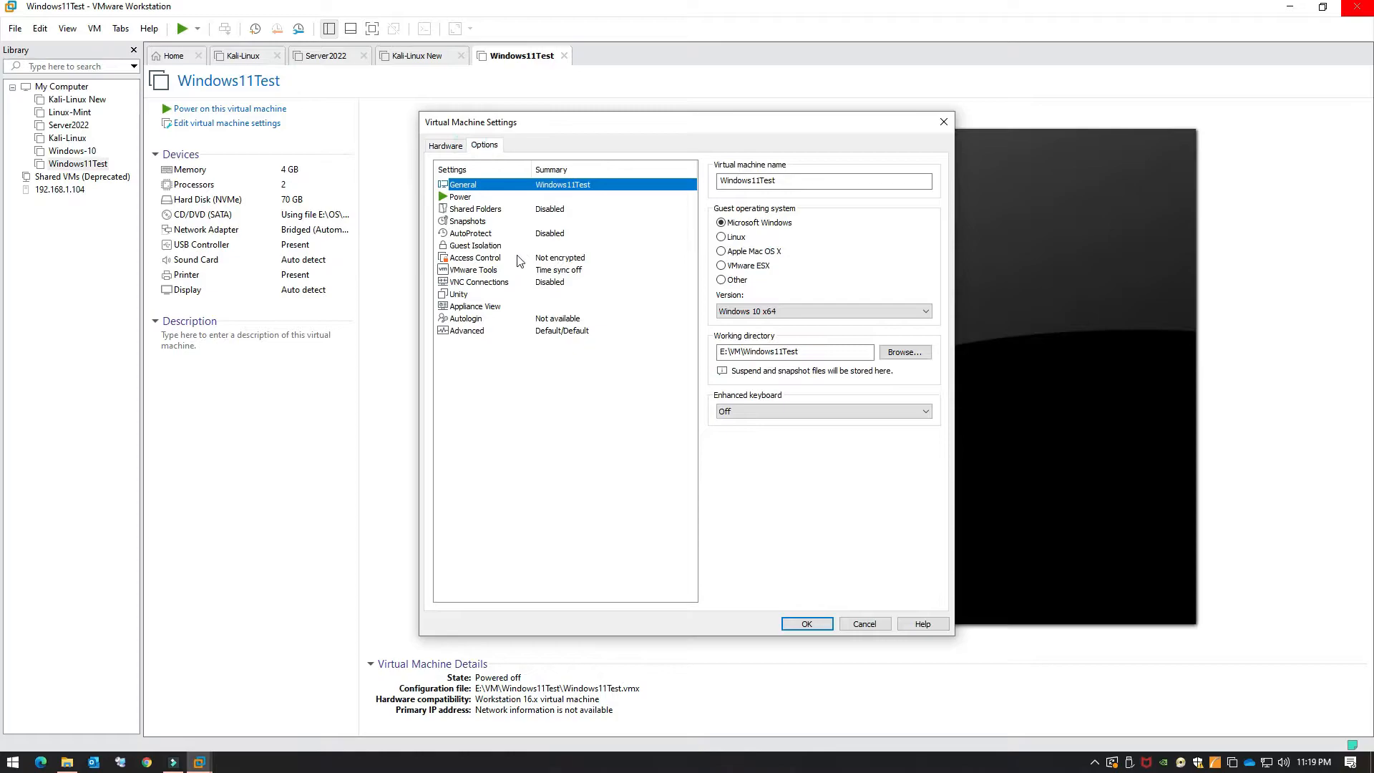
pyautogui.click(516, 258)
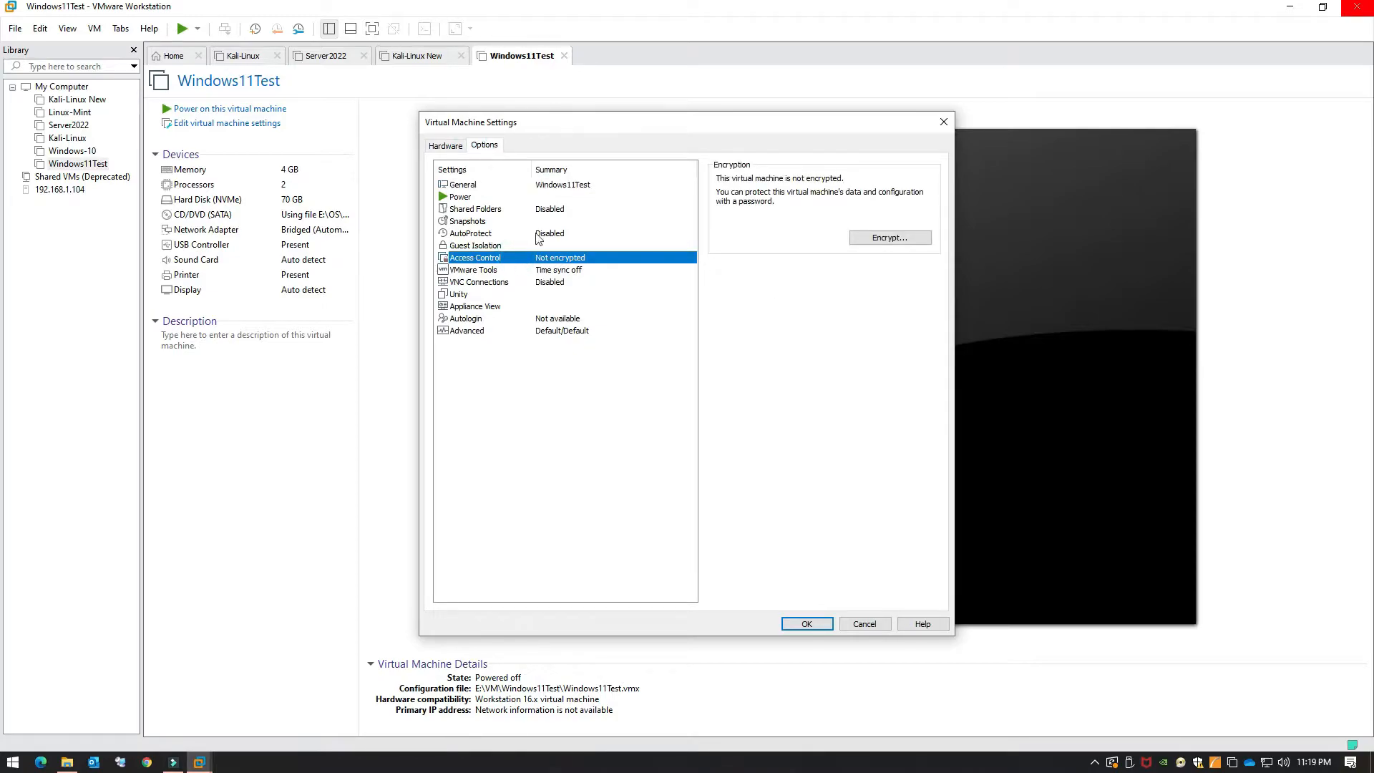
# Step: Encrypt the VM, entering and confirming the encryption password
pyautogui.click(870, 239)
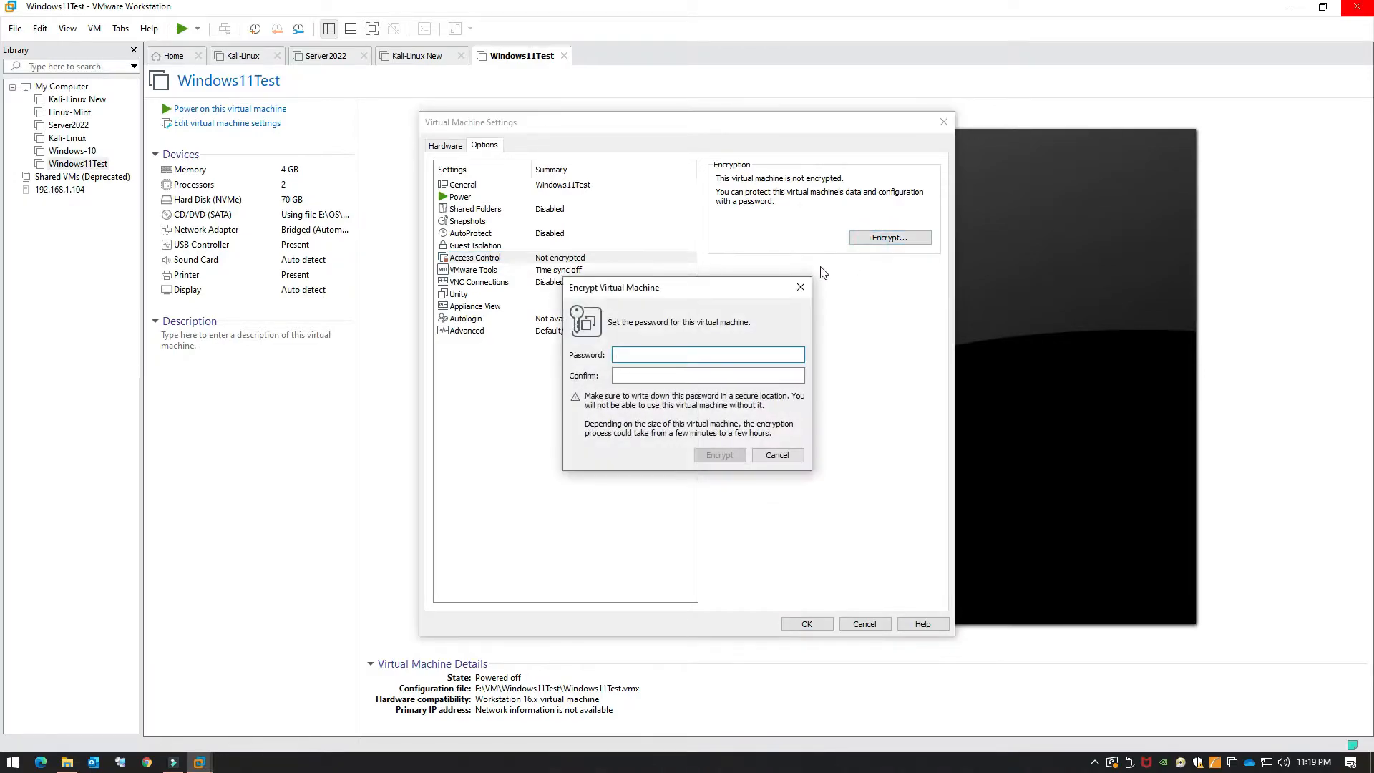
pyautogui.click(634, 354)
pyautogui.press('Tab')
pyautogui.write('••••••••••')
pyautogui.click(720, 456)
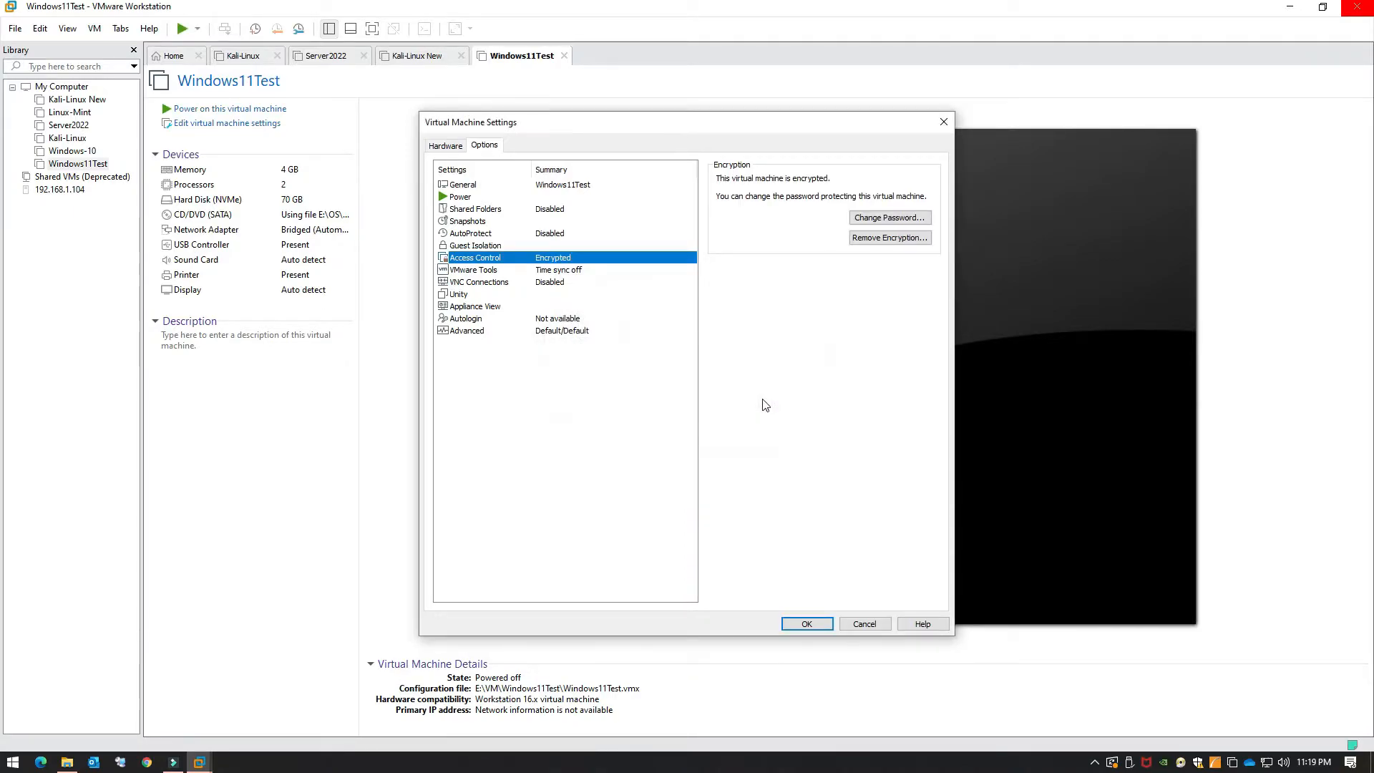
# Step: Add a Trusted Platform Module, save the settings, and power on Windows11Test
pyautogui.click(446, 146)
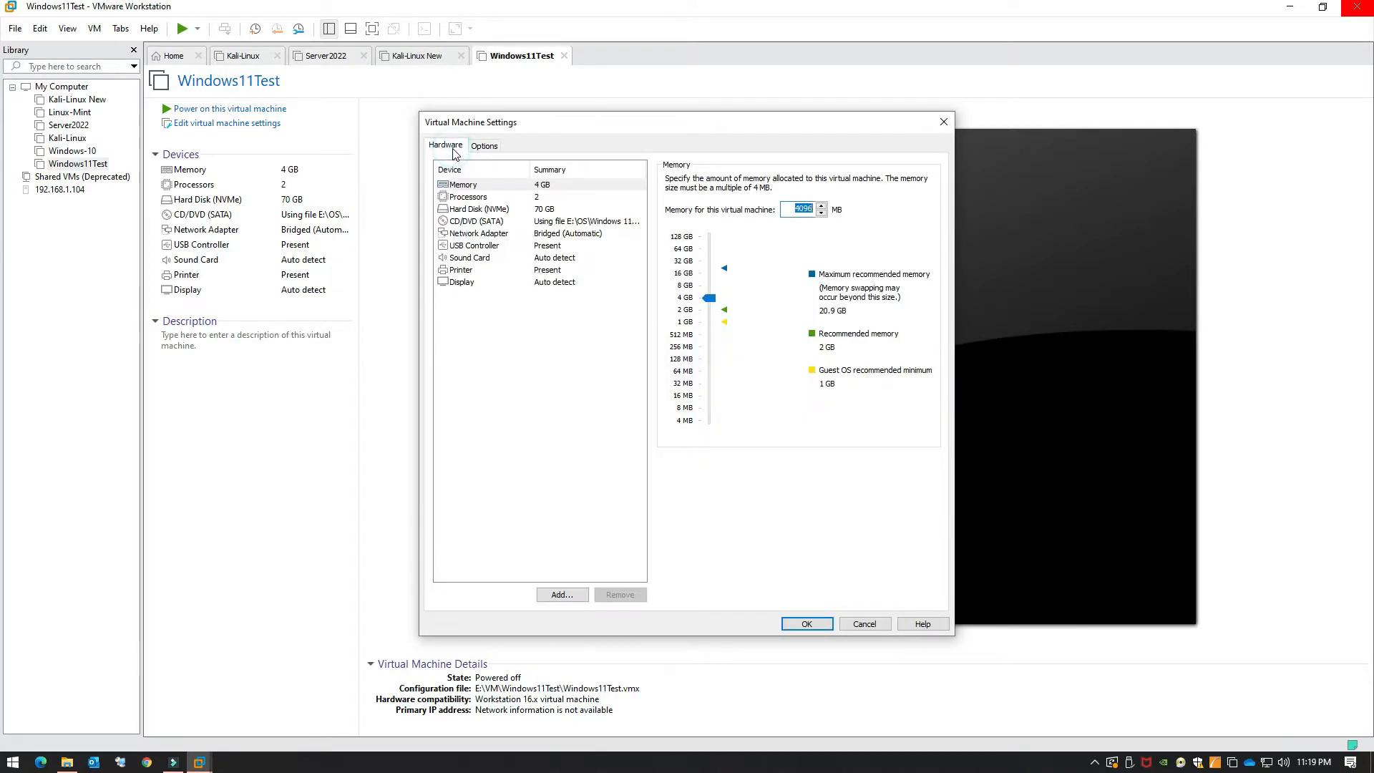
pyautogui.click(573, 288)
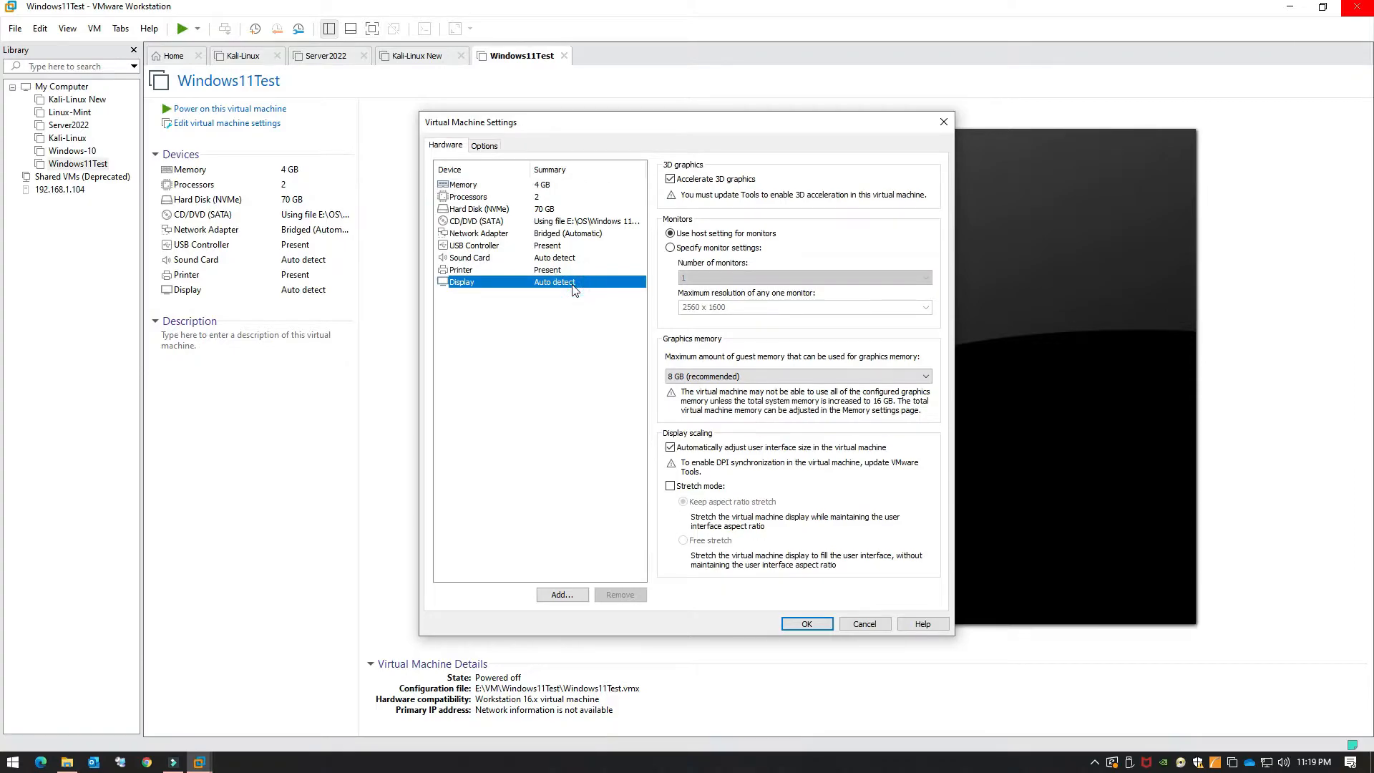
pyautogui.click(571, 599)
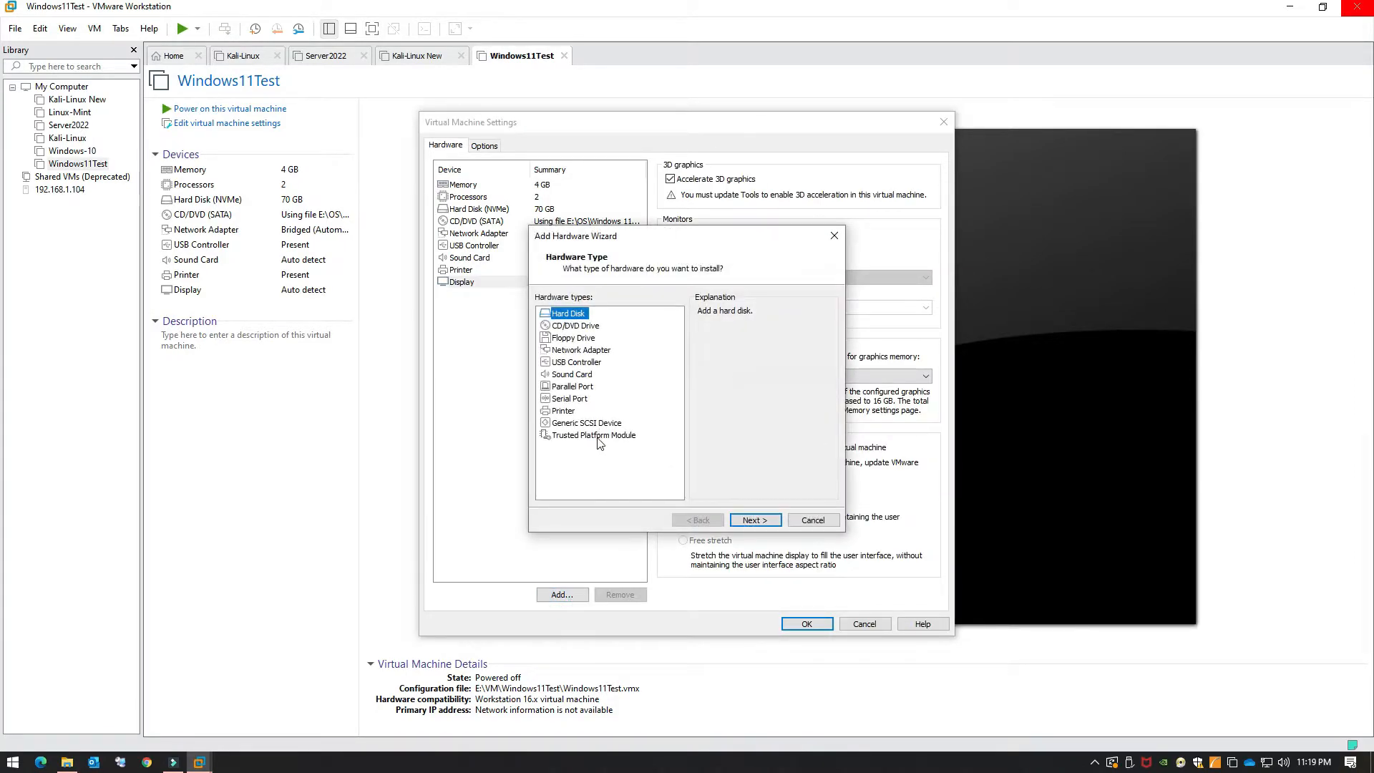
pyautogui.click(598, 436)
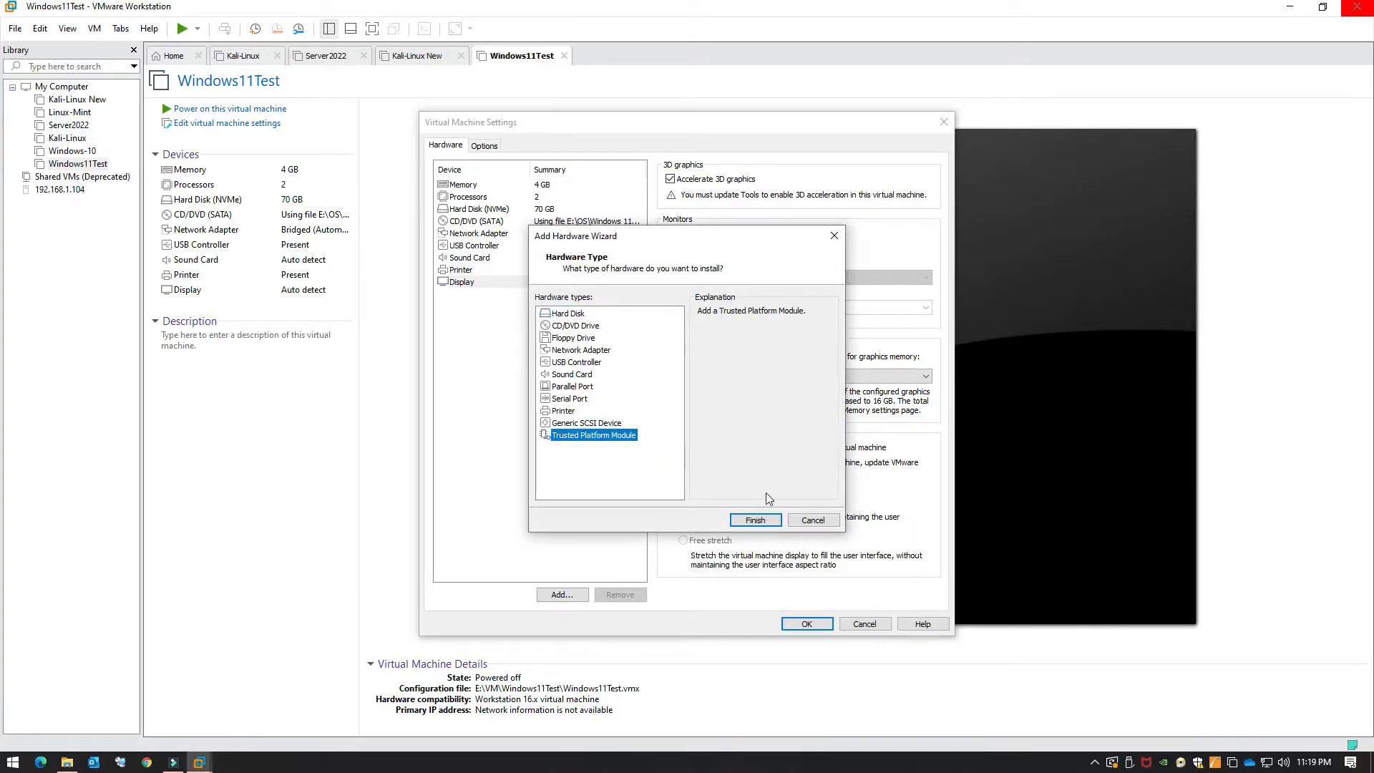
pyautogui.click(754, 520)
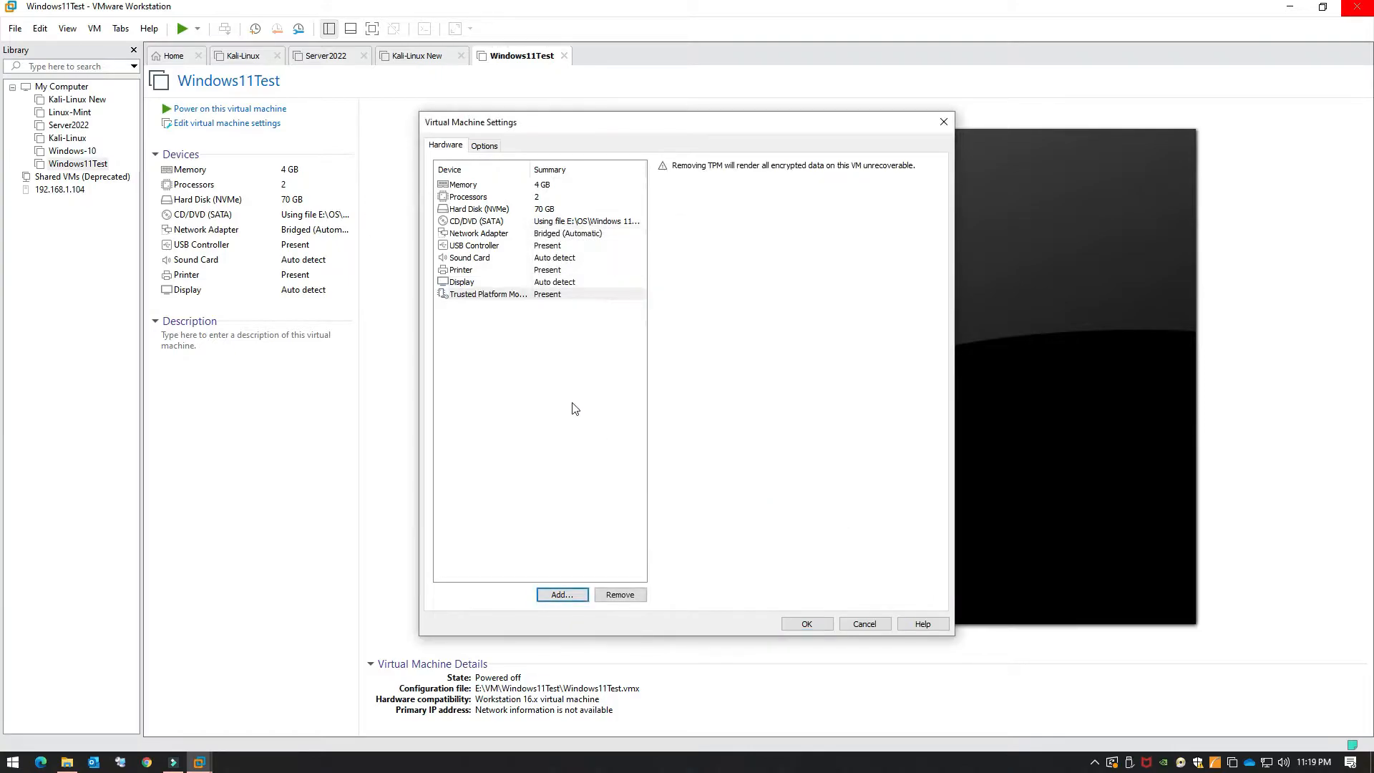
pyautogui.click(806, 625)
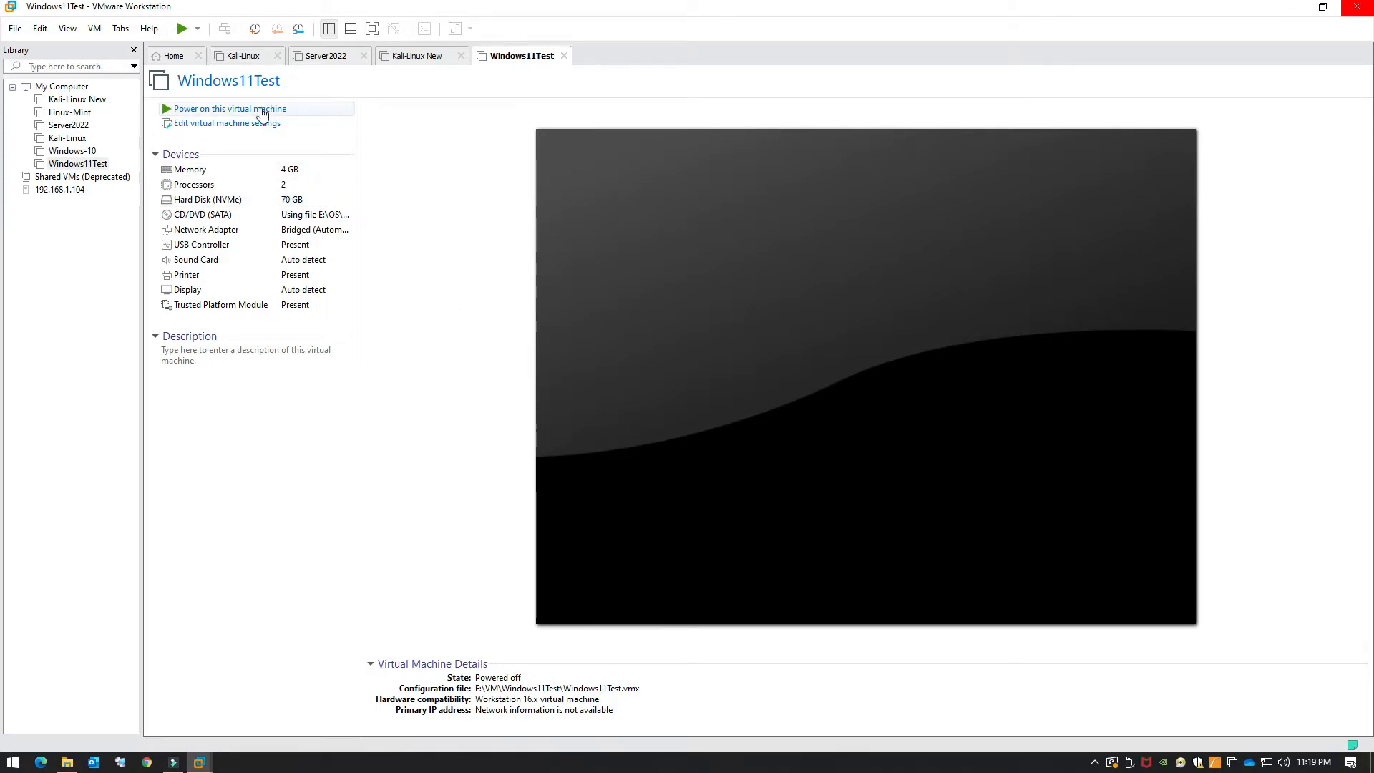
pyautogui.click(263, 111)
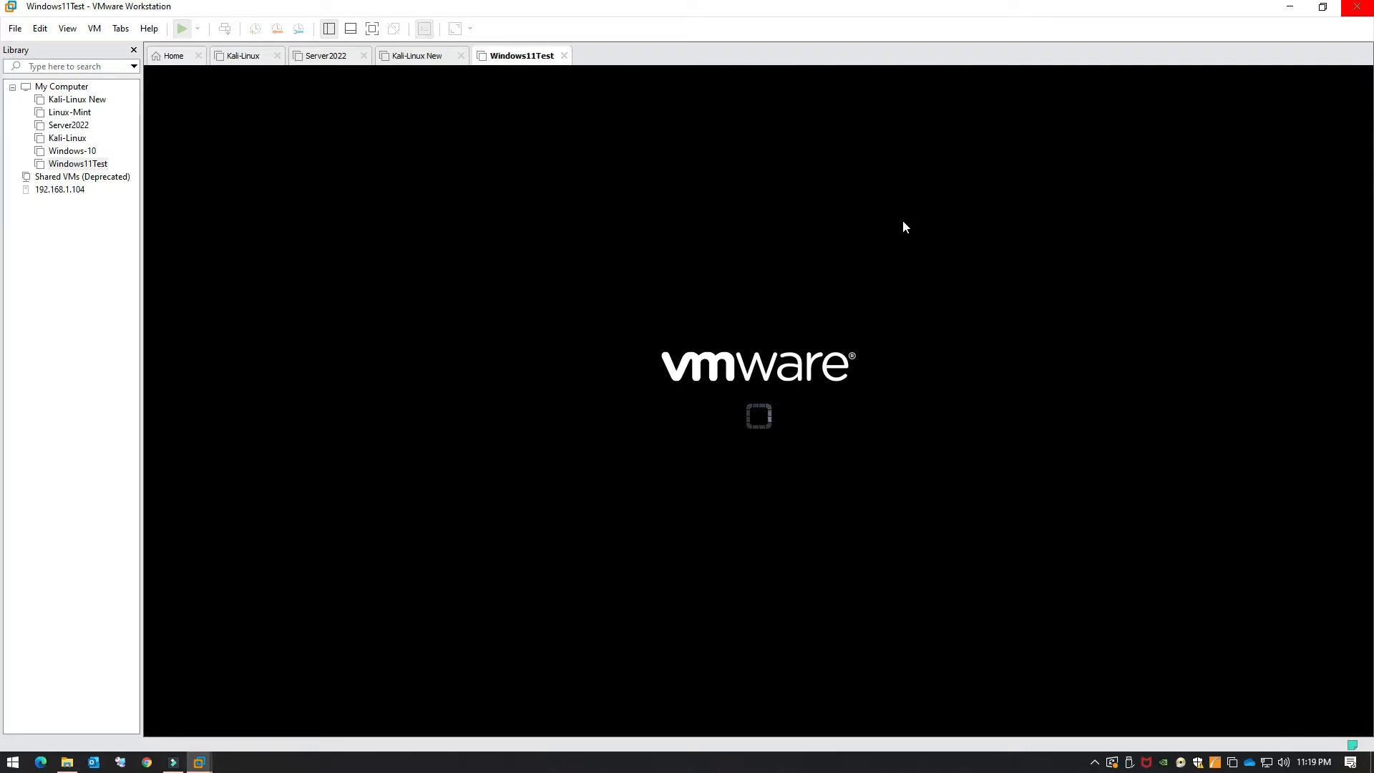
# Step: Boot the VM from the installation disc and start installing Windows with English (United States) settings
pyautogui.click(899, 265)
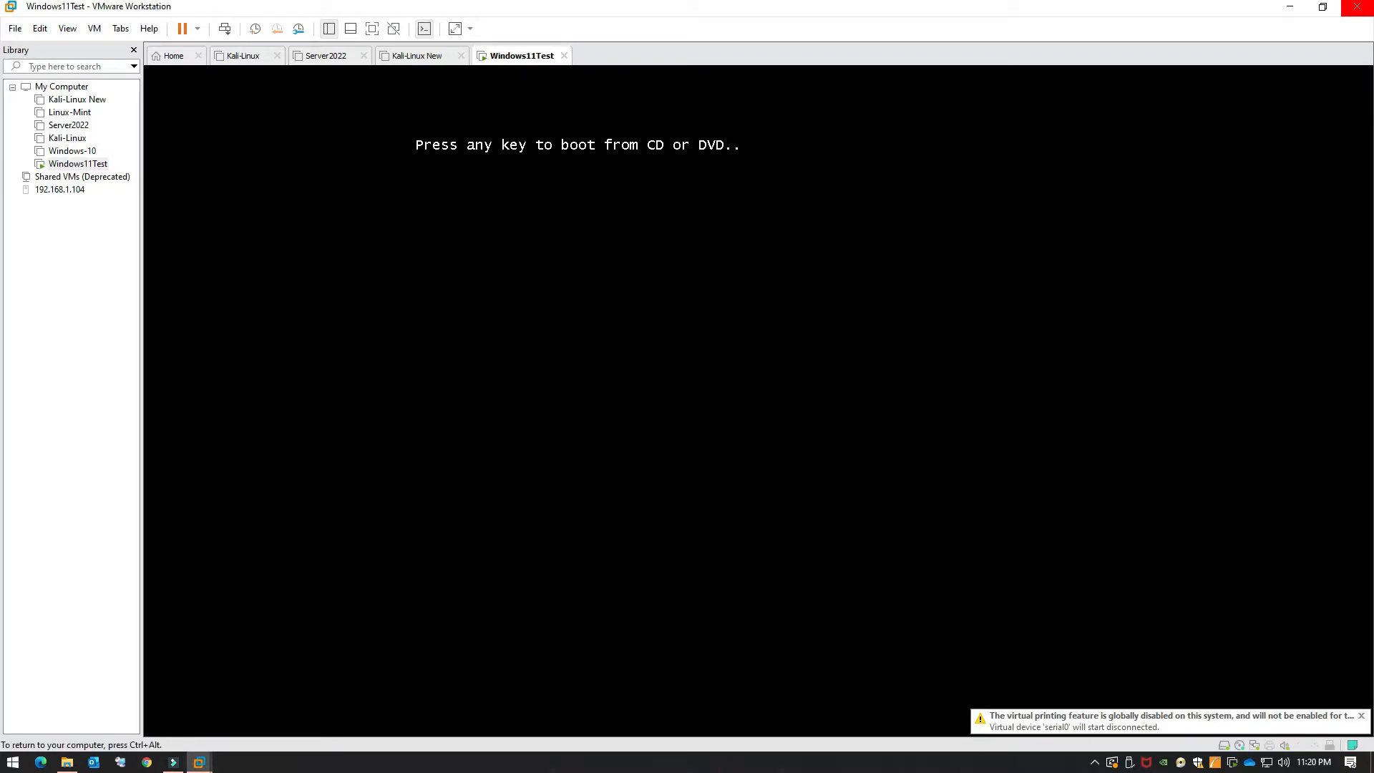
pyautogui.press('Return')
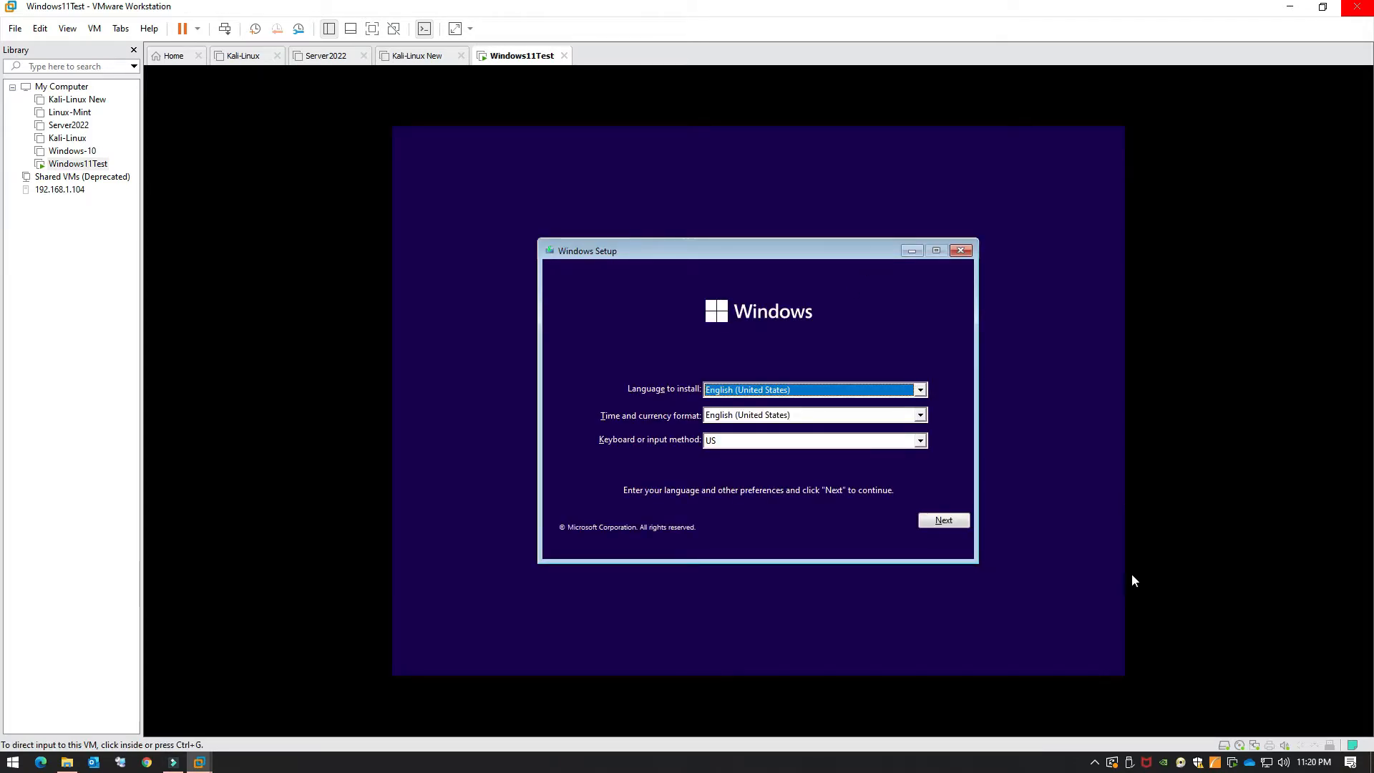
pyautogui.click(944, 520)
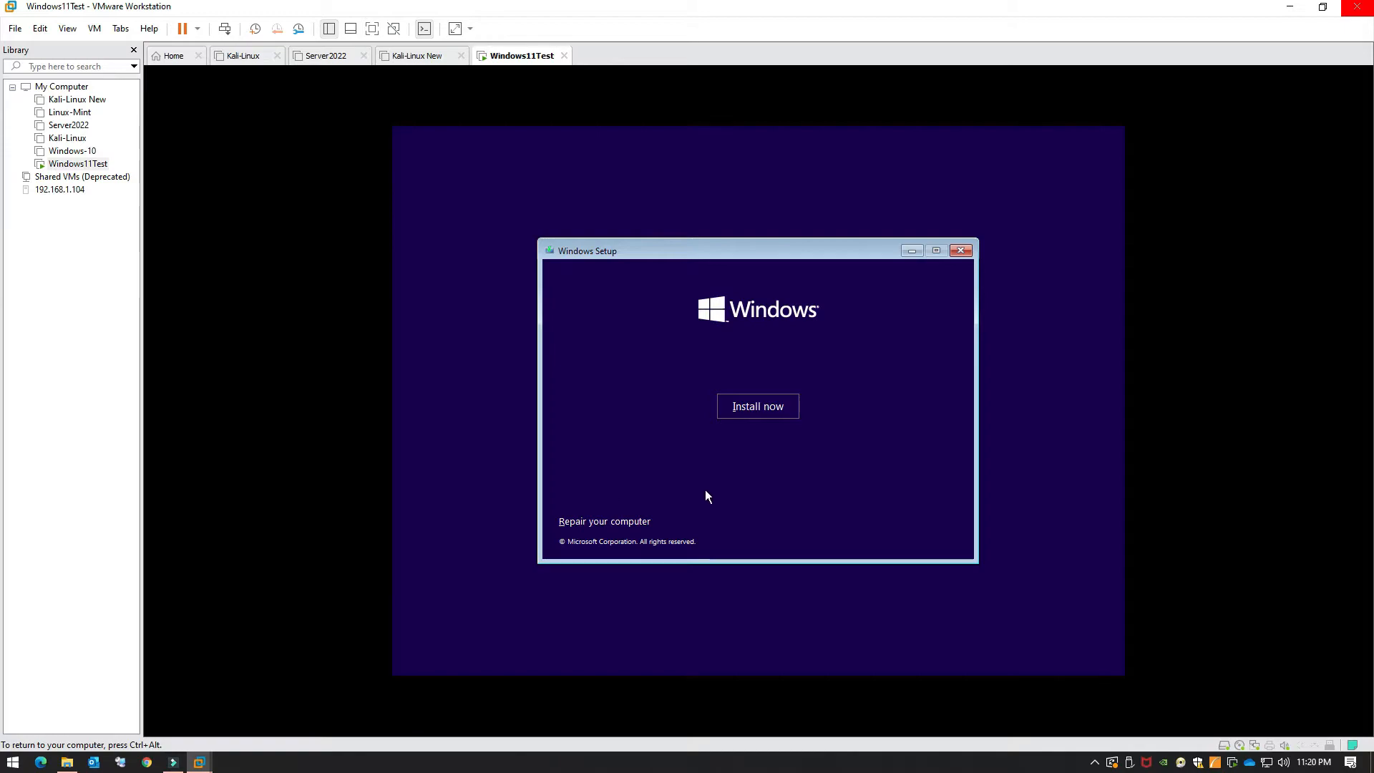
pyautogui.click(736, 412)
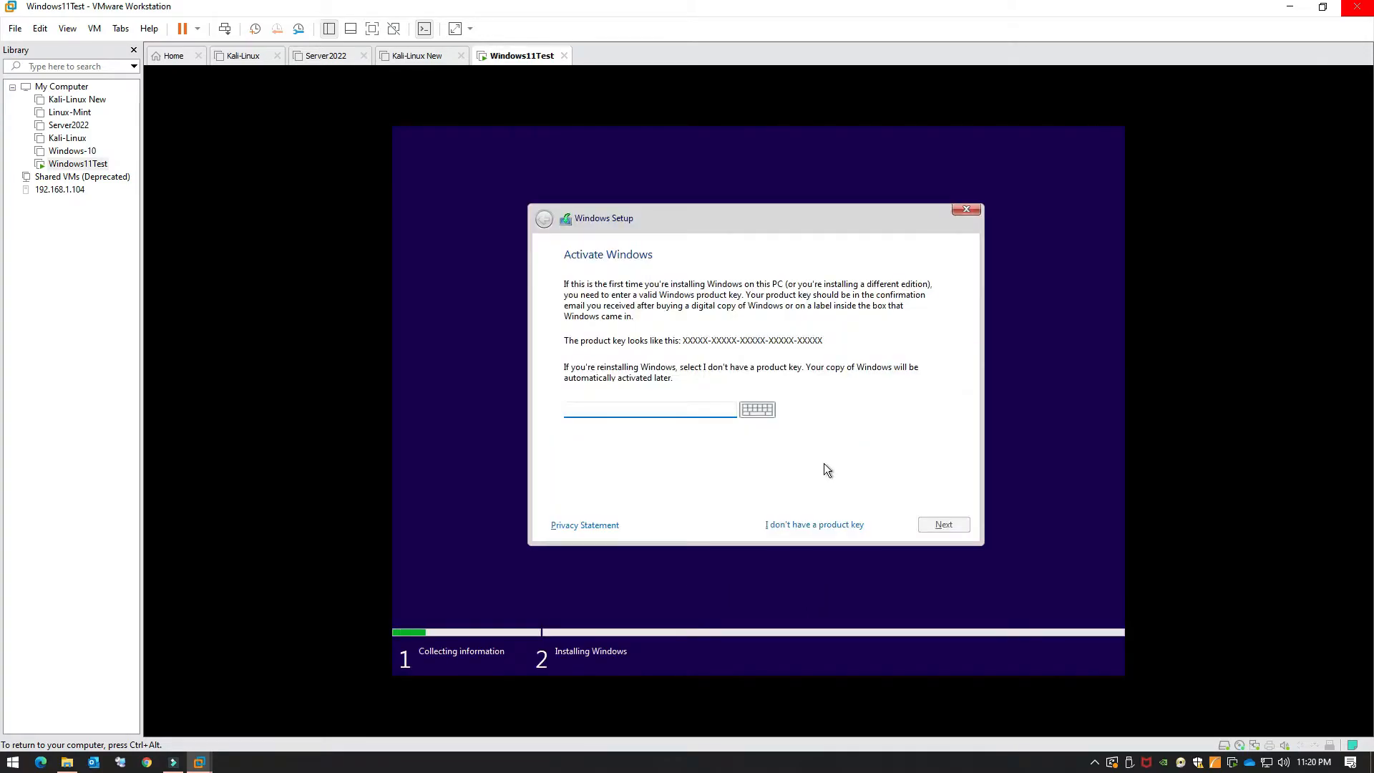
# Step: Skip the product key, pick Windows 11 Pro for Workstations, and accept the licence terms
pyautogui.click(797, 526)
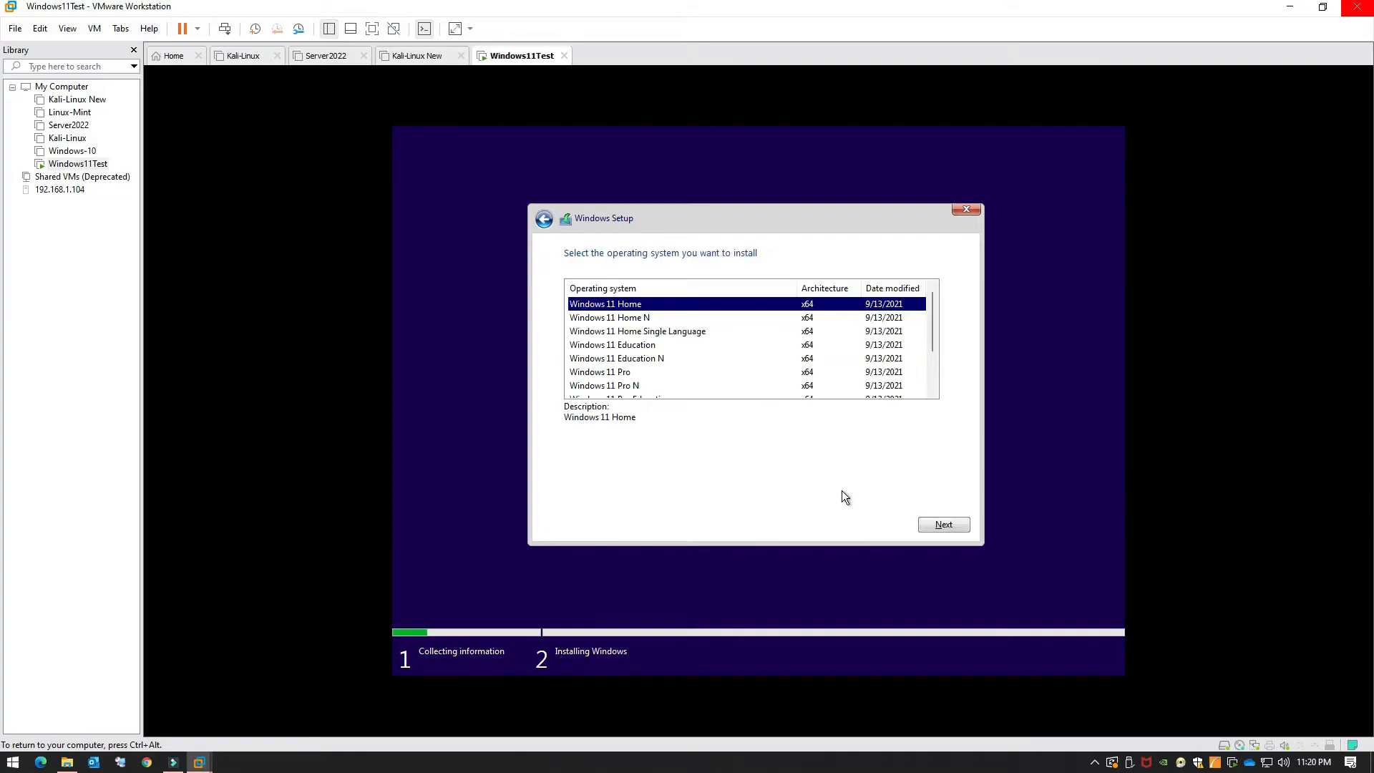
pyautogui.scroll(-2, 729, 372)
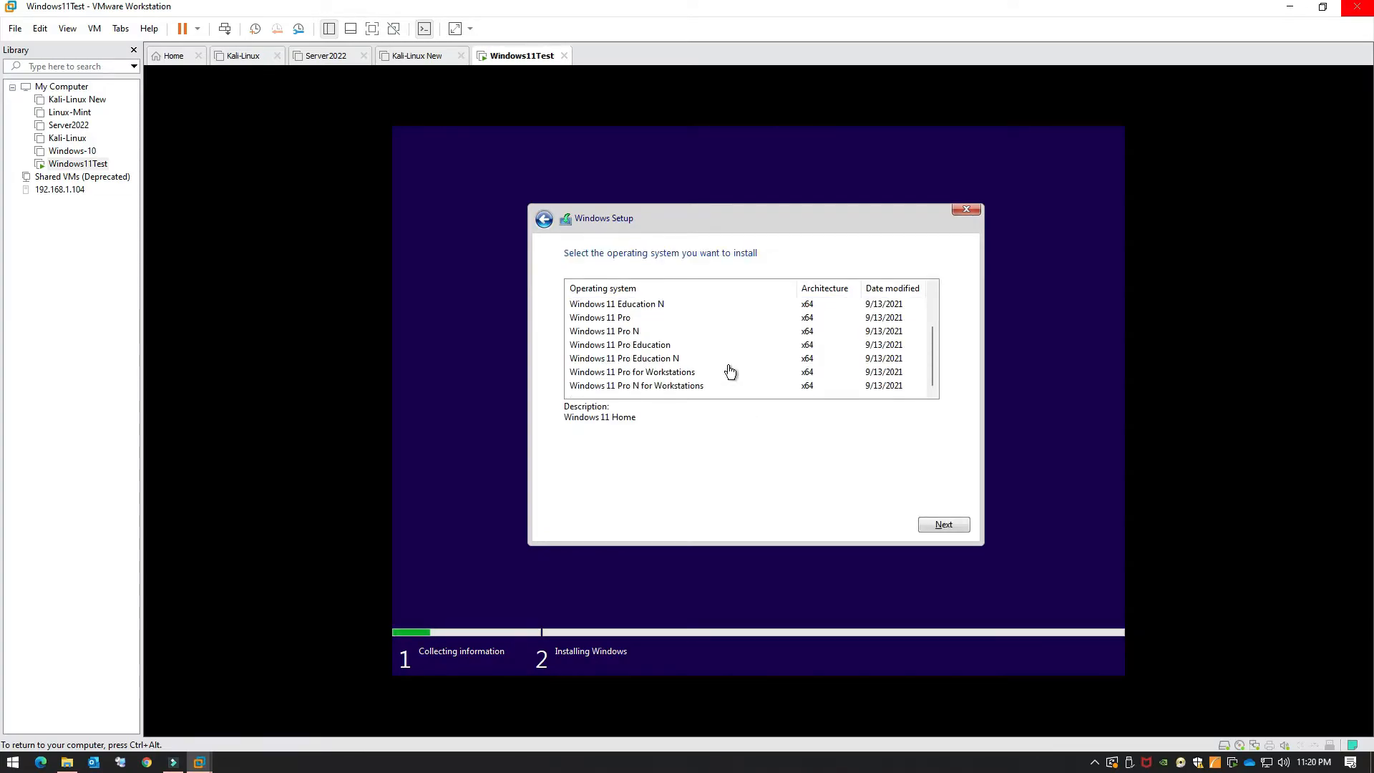
pyautogui.click(672, 373)
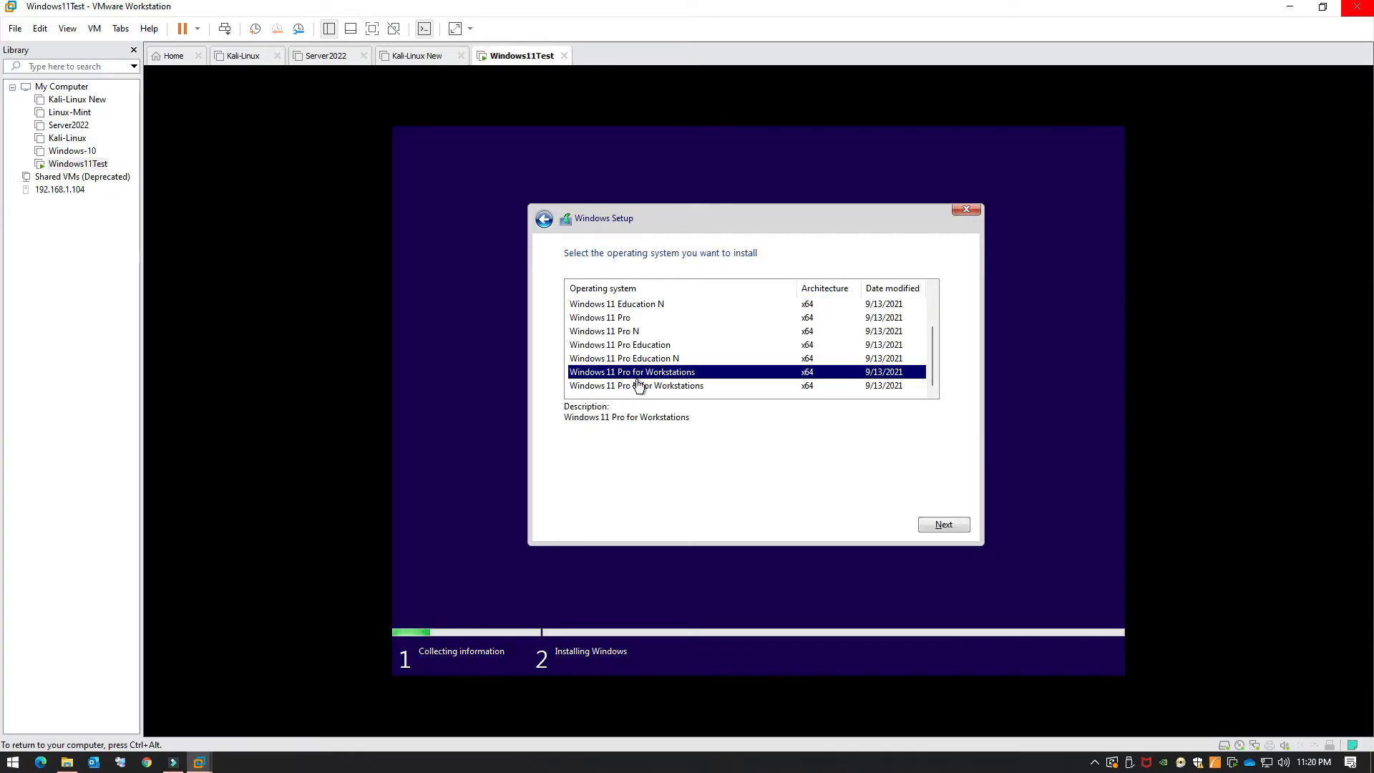
pyautogui.click(943, 524)
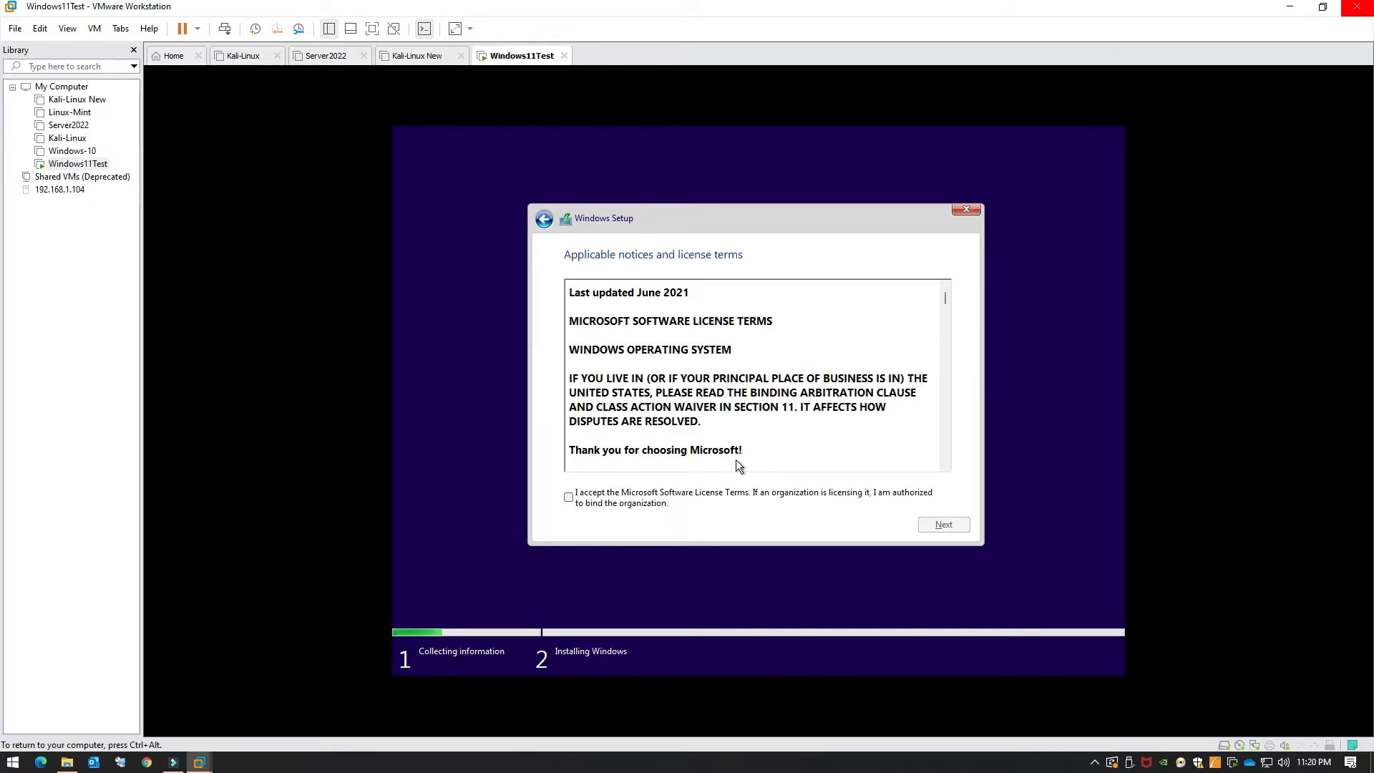
pyautogui.click(656, 497)
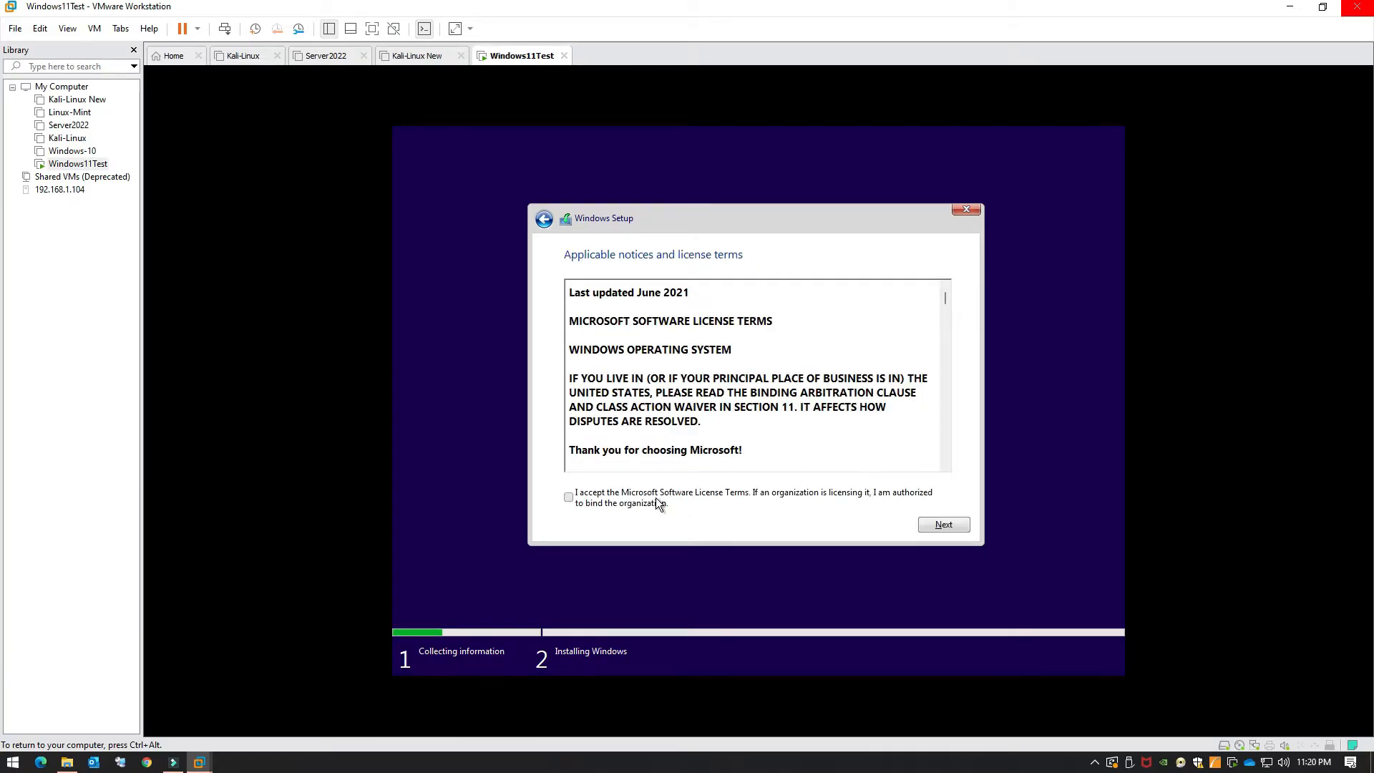
pyautogui.click(931, 530)
# Step: Choose a custom install and create a 71680 MB partition plus the extra system partitions
pyautogui.click(736, 395)
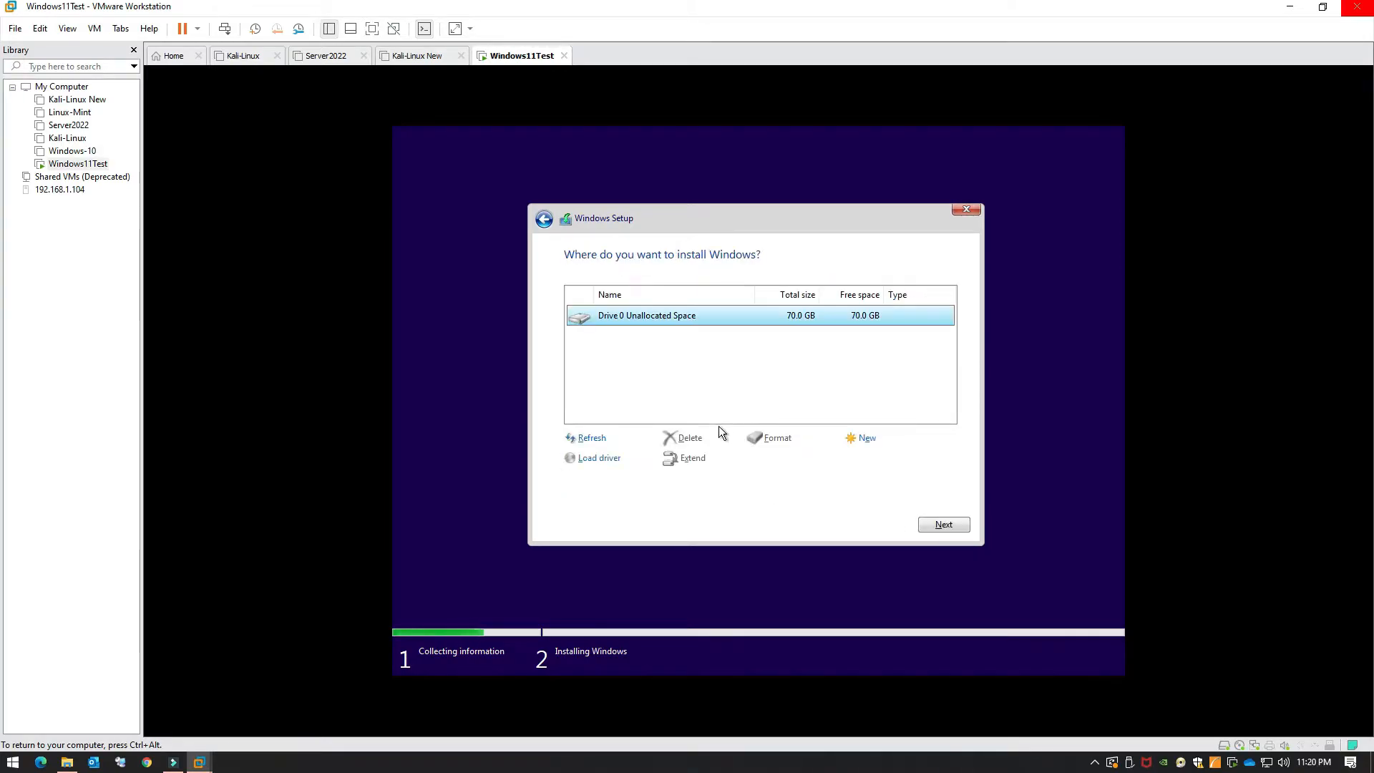
pyautogui.click(876, 436)
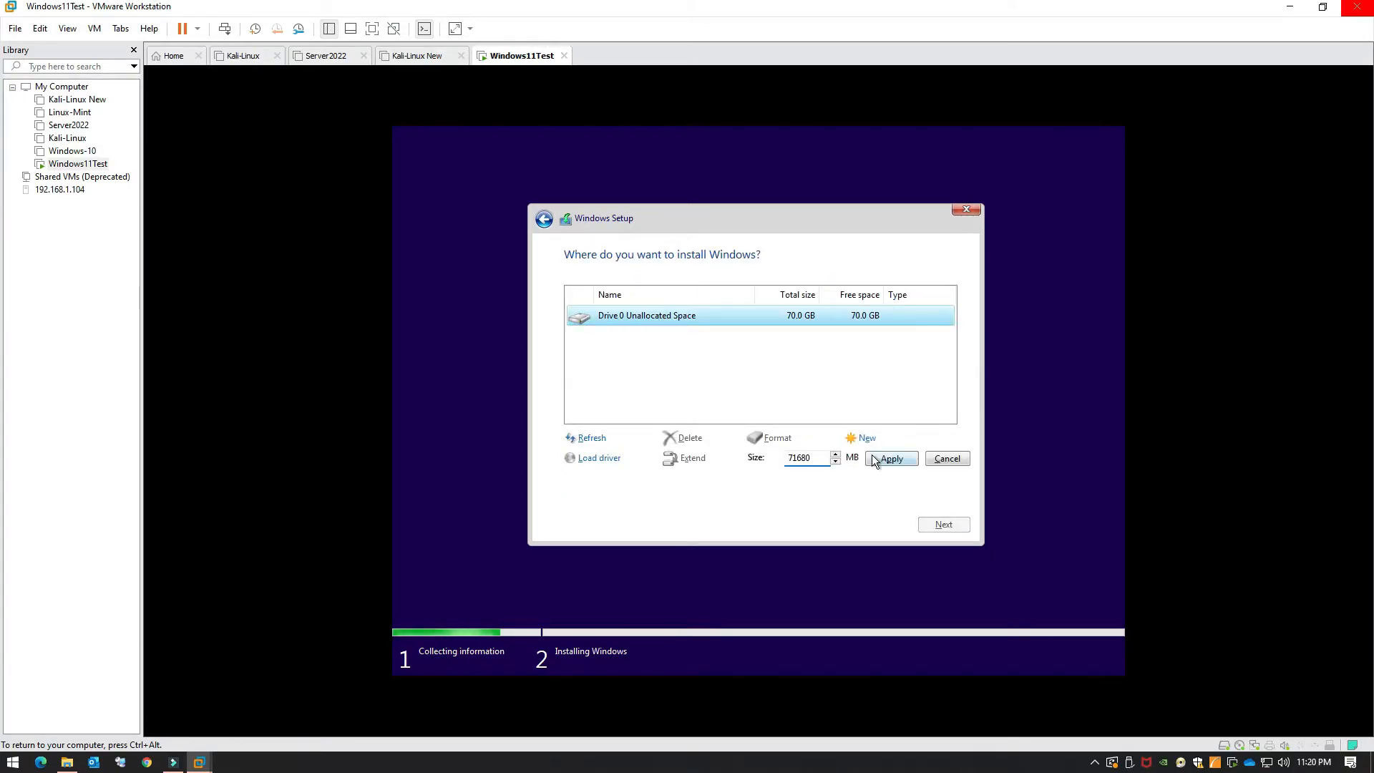
pyautogui.click(882, 457)
pyautogui.click(848, 458)
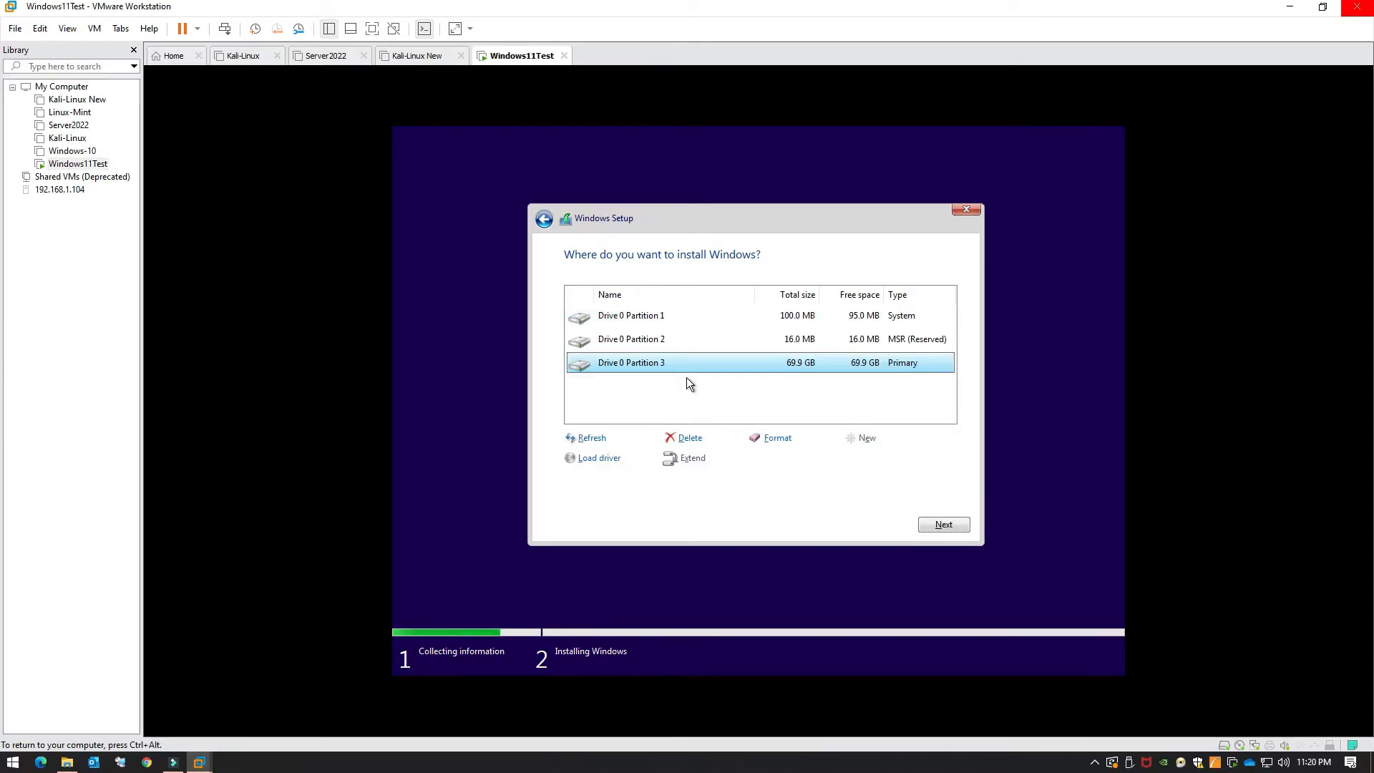
# Step: Select Drive 0 Partition 3 as the install location and proceed
pyautogui.click(797, 346)
pyautogui.click(823, 319)
pyautogui.click(822, 365)
pyautogui.click(940, 528)
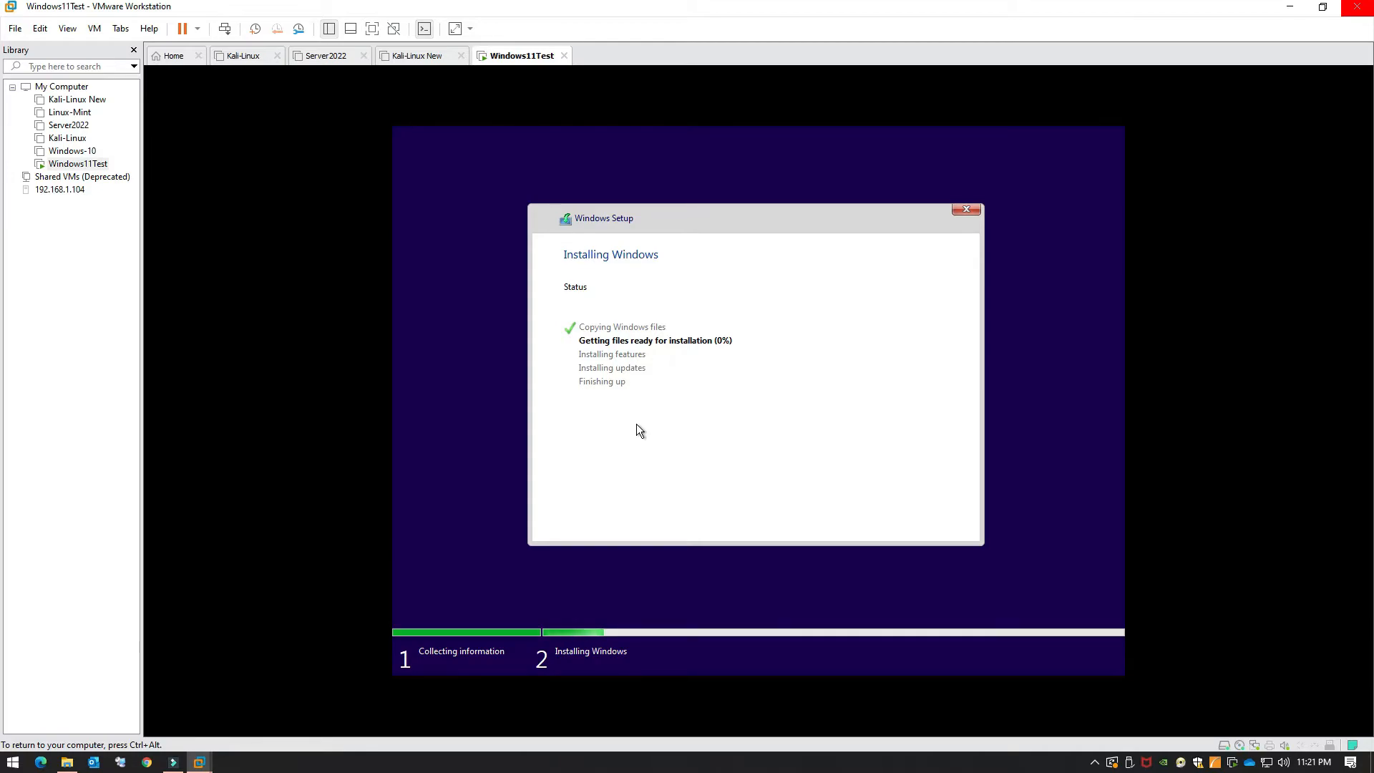
# Step: Release input to the host with Ctrl+Alt while Windows installs onto Partition 3
pyautogui.hotkey('ctrl', 'alt')
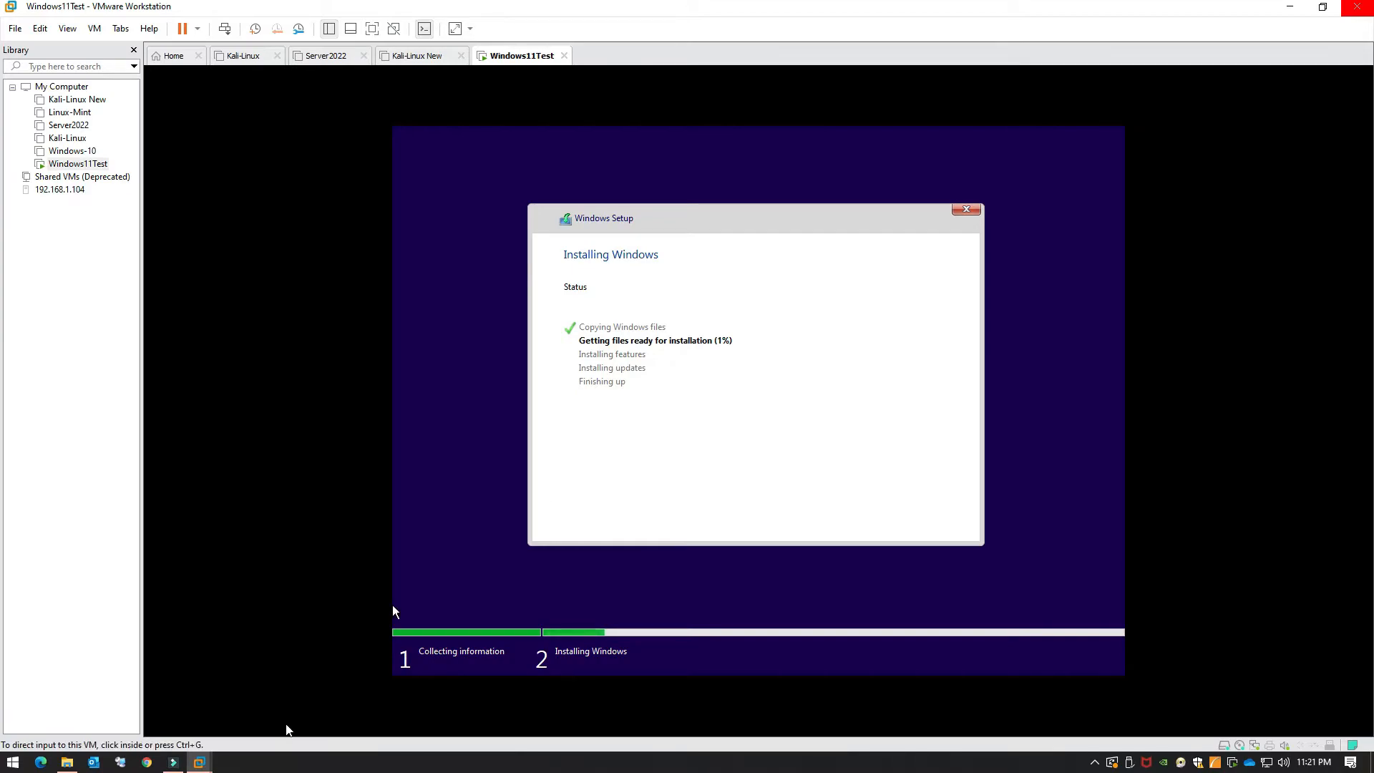
pyautogui.click(1095, 761)
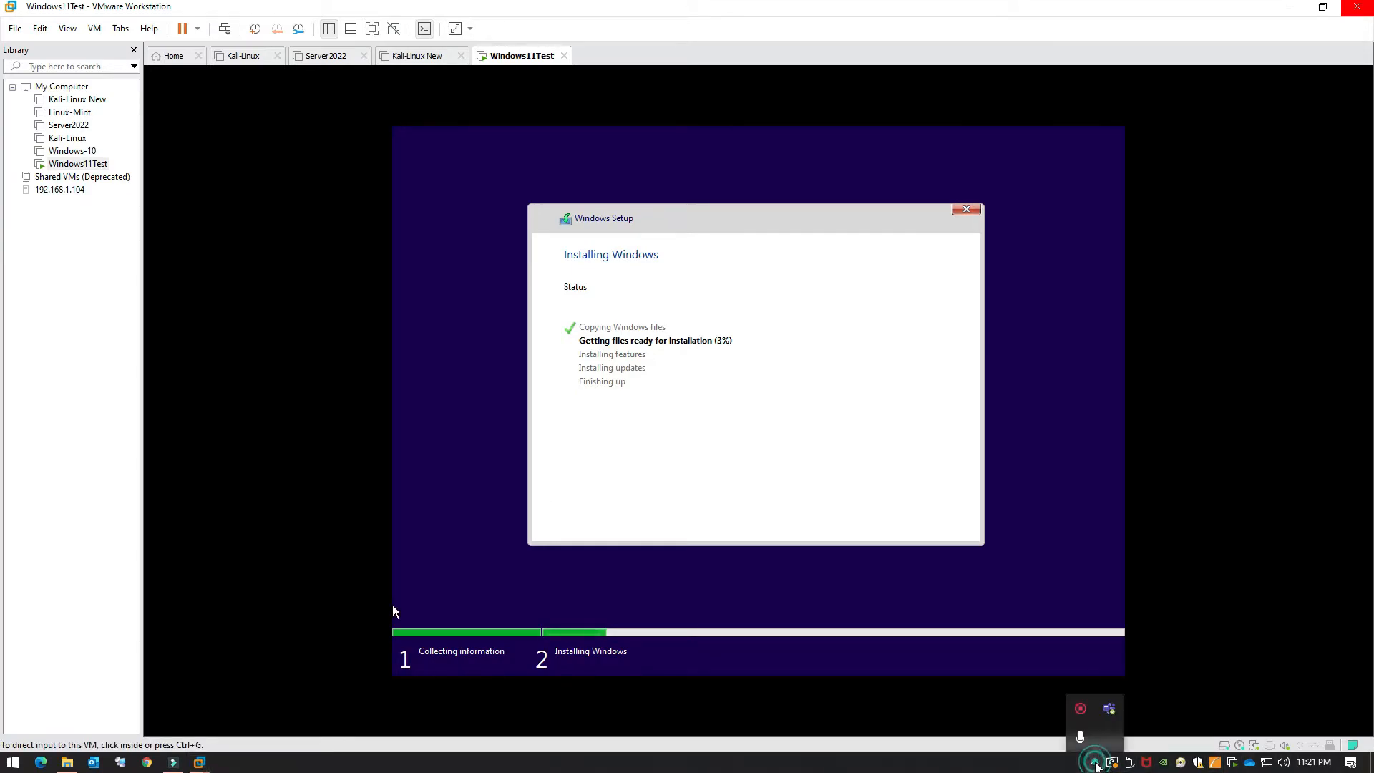
pyautogui.click(1082, 708)
pyautogui.click(1178, 731)
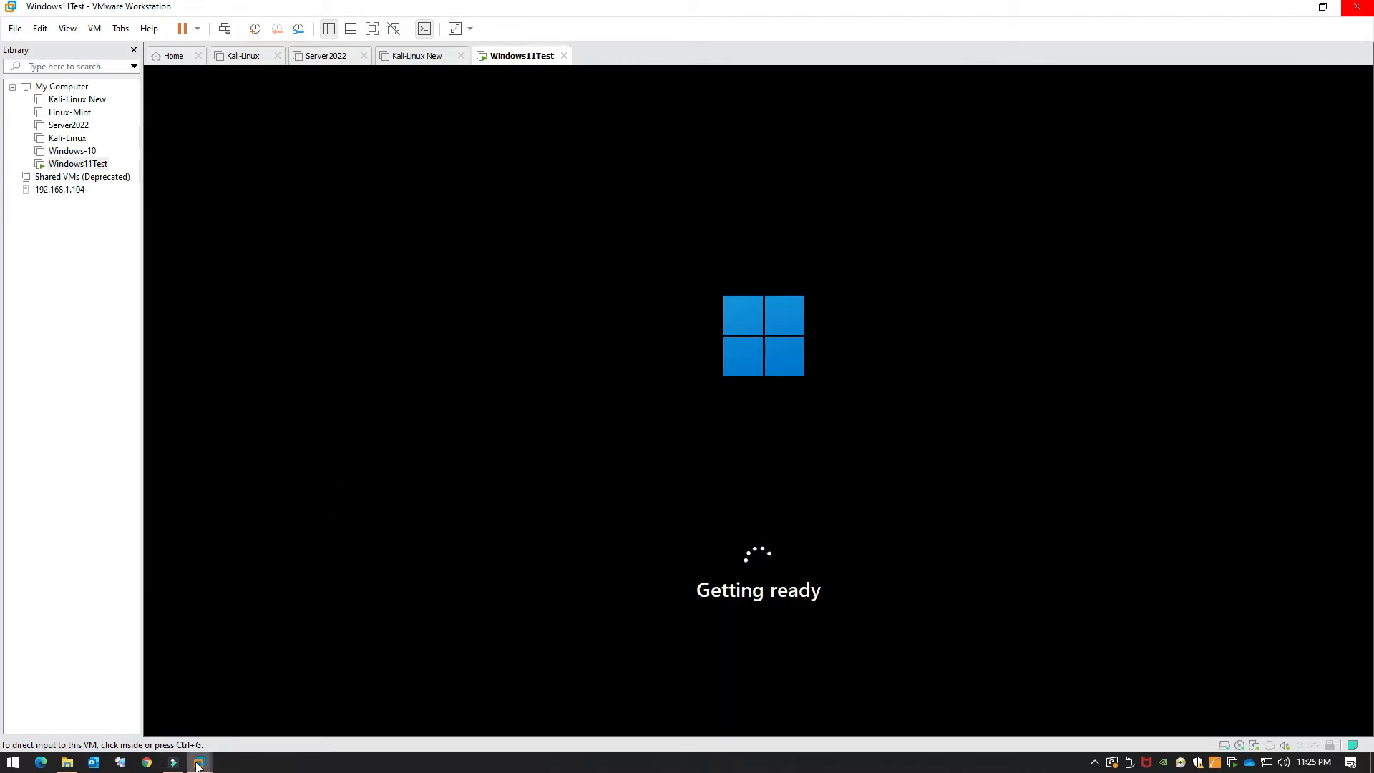
# Step: Wait through the VM's restarts, moving input between VM and host, until the country prompt appears
pyautogui.click(486, 541)
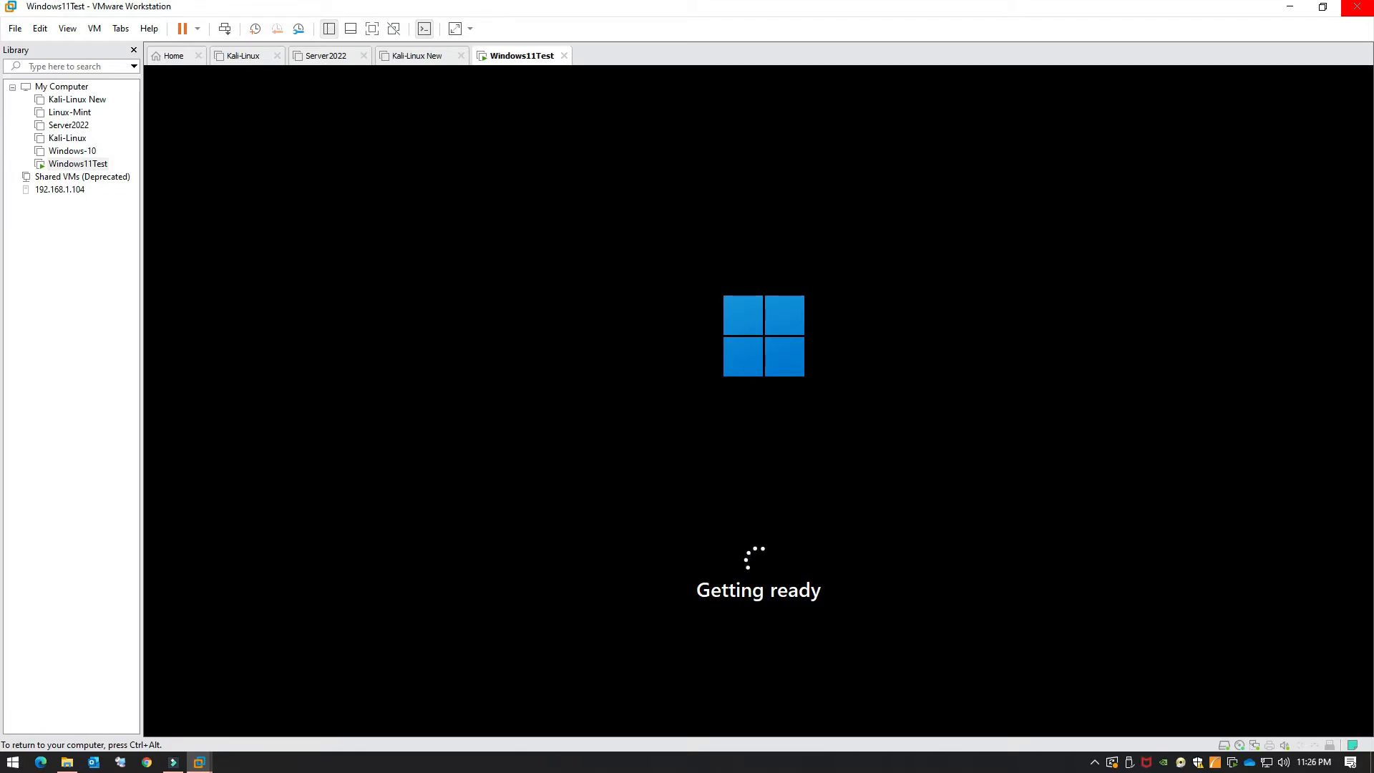
pyautogui.hotkey('ctrl', 'alt')
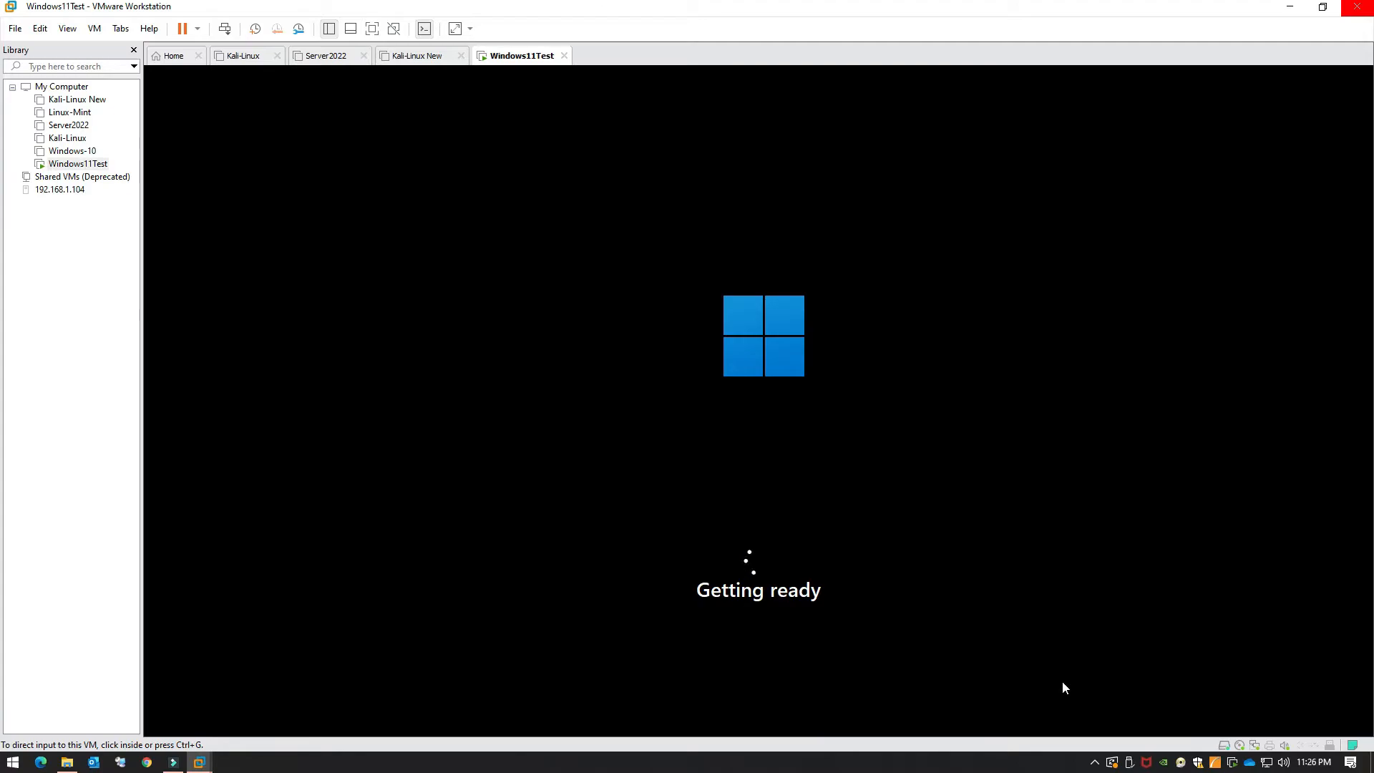
pyautogui.click(858, 586)
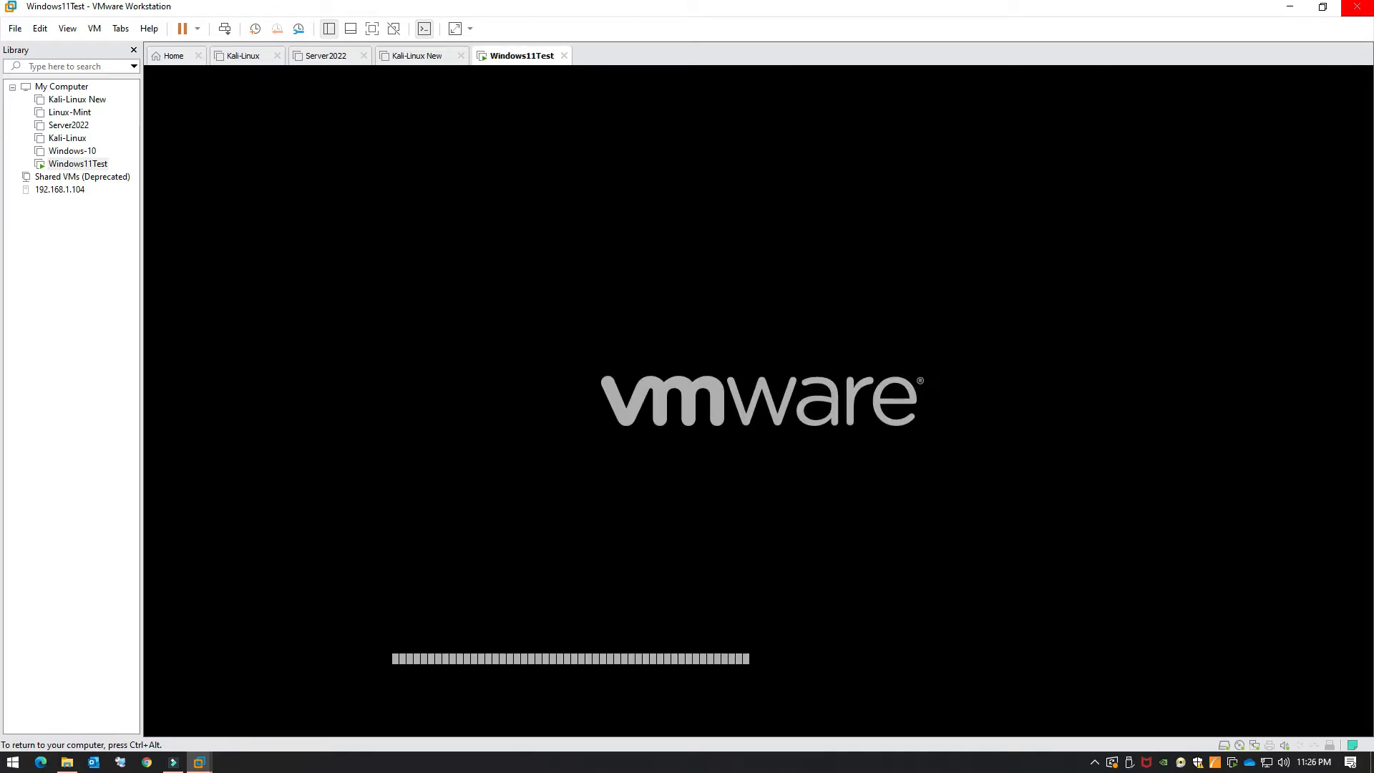
pyautogui.hotkey('ctrl', 'alt')
pyautogui.click(1094, 762)
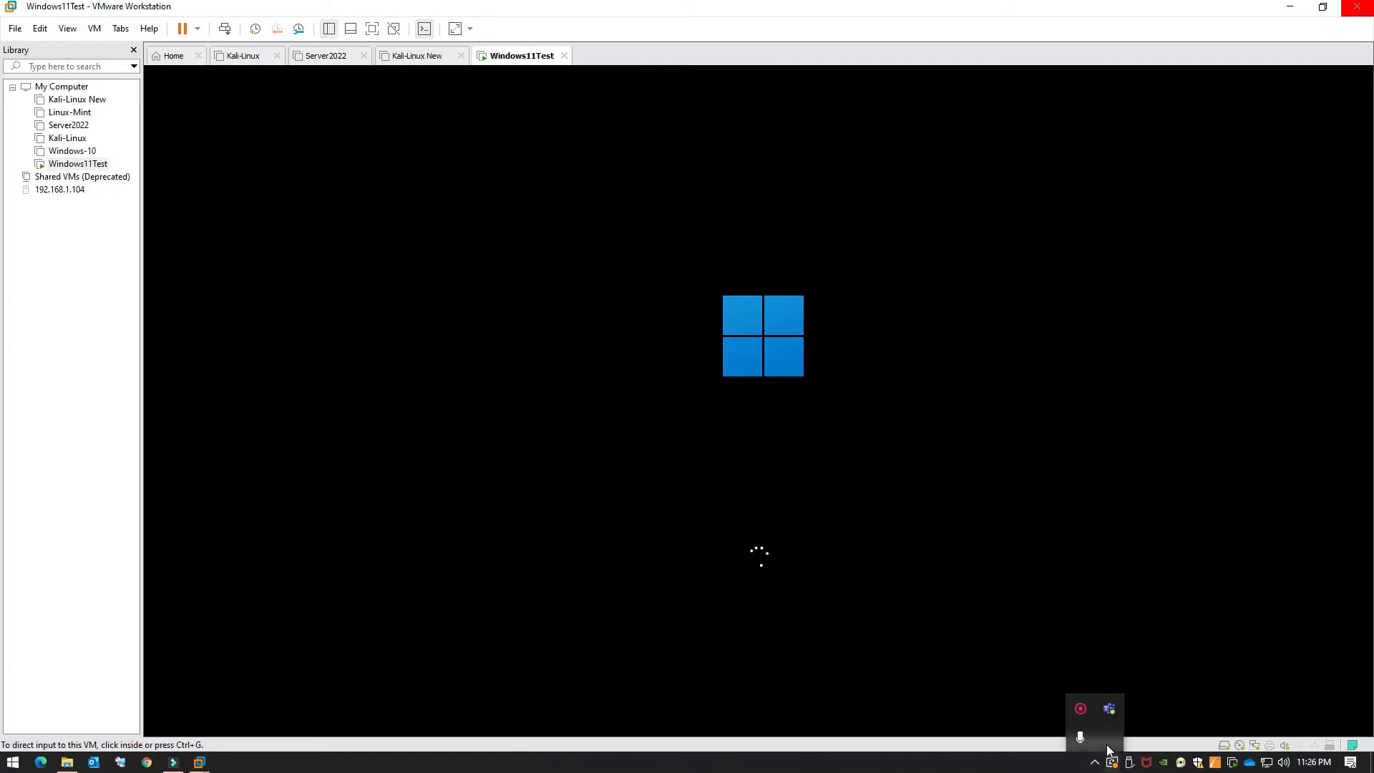
pyautogui.click(1078, 709)
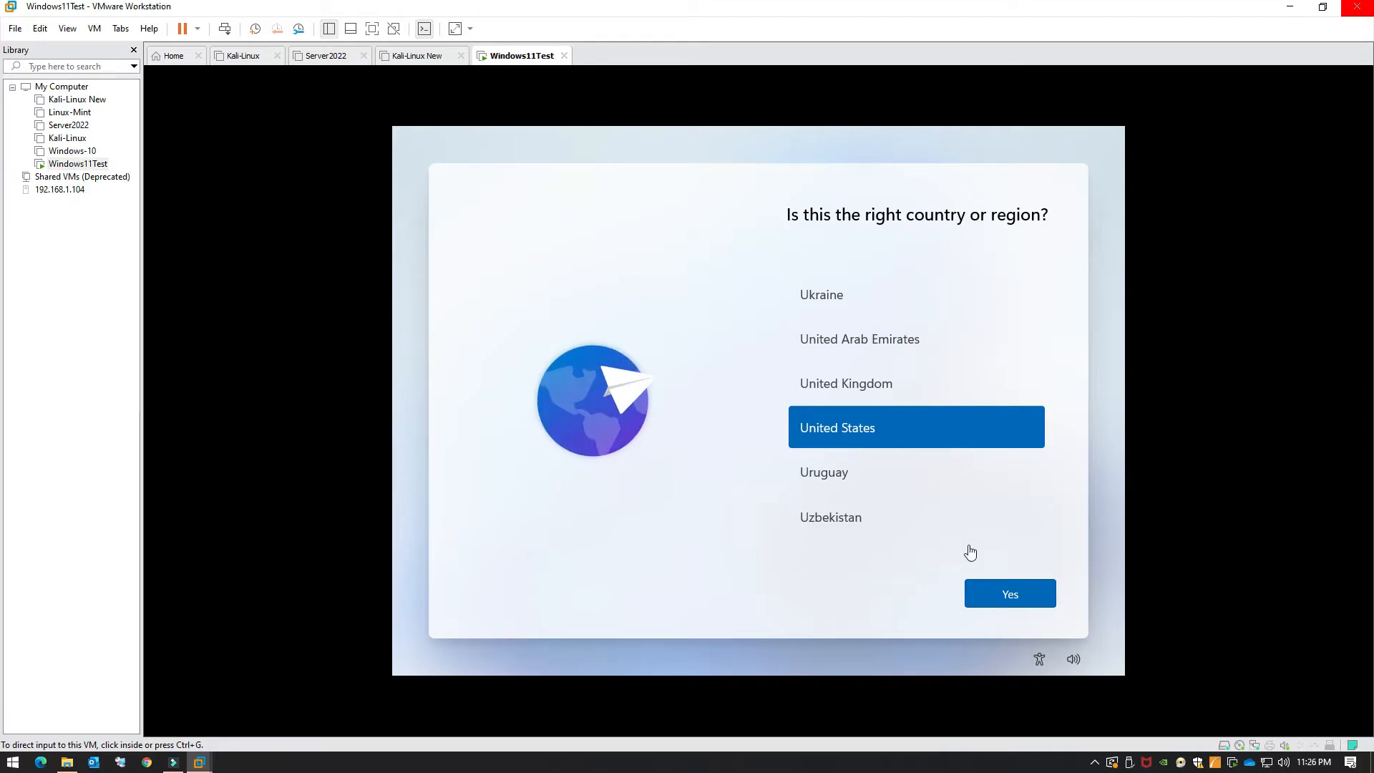
# Step: Scroll the country list up to India, select it, and confirm it as the region
pyautogui.click(884, 464)
pyautogui.scroll(5, 900, 401)
pyautogui.scroll(12, 900, 401)
pyautogui.scroll(10, 900, 401)
pyautogui.scroll(10, 899, 398)
pyautogui.scroll(4, 899, 401)
pyautogui.click(882, 397)
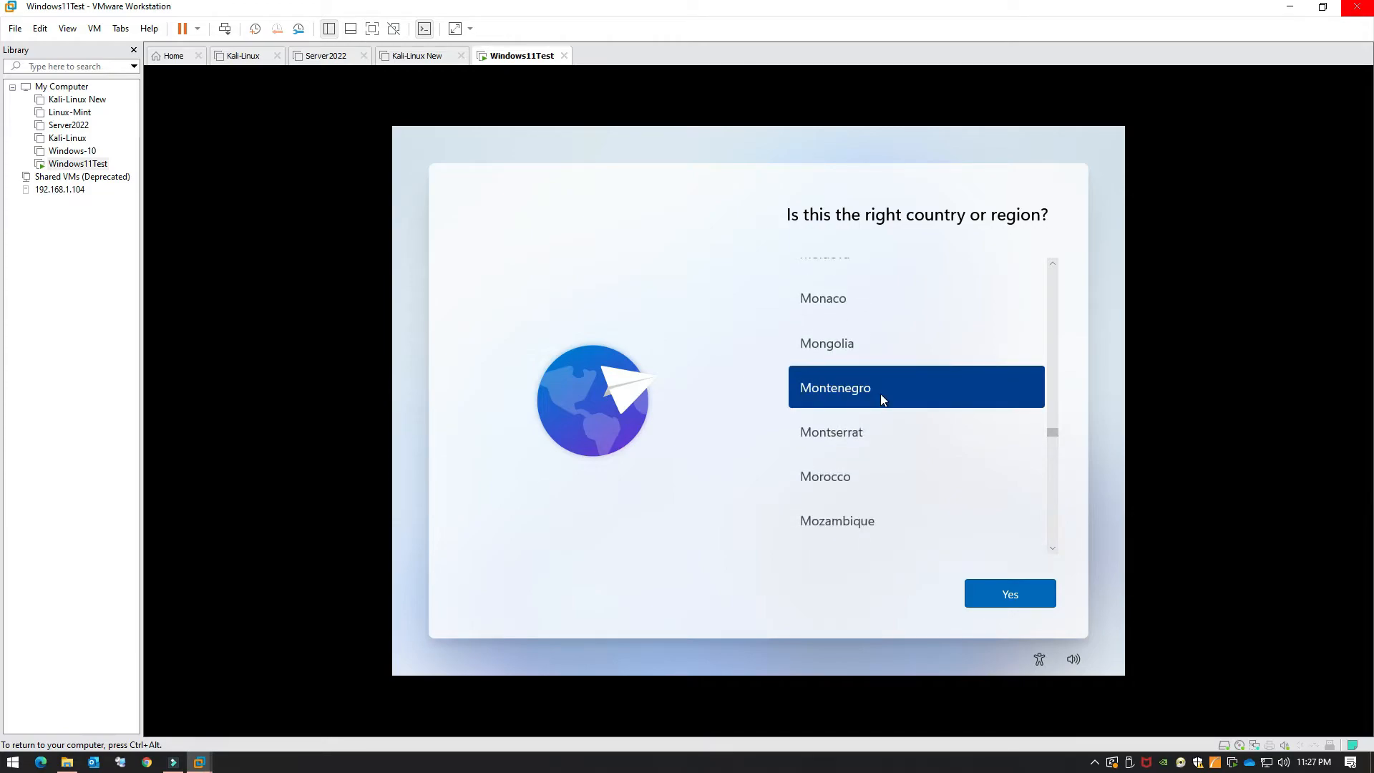
pyautogui.scroll(2, 883, 399)
pyautogui.scroll(9, 882, 395)
pyautogui.scroll(5, 880, 395)
pyautogui.click(885, 352)
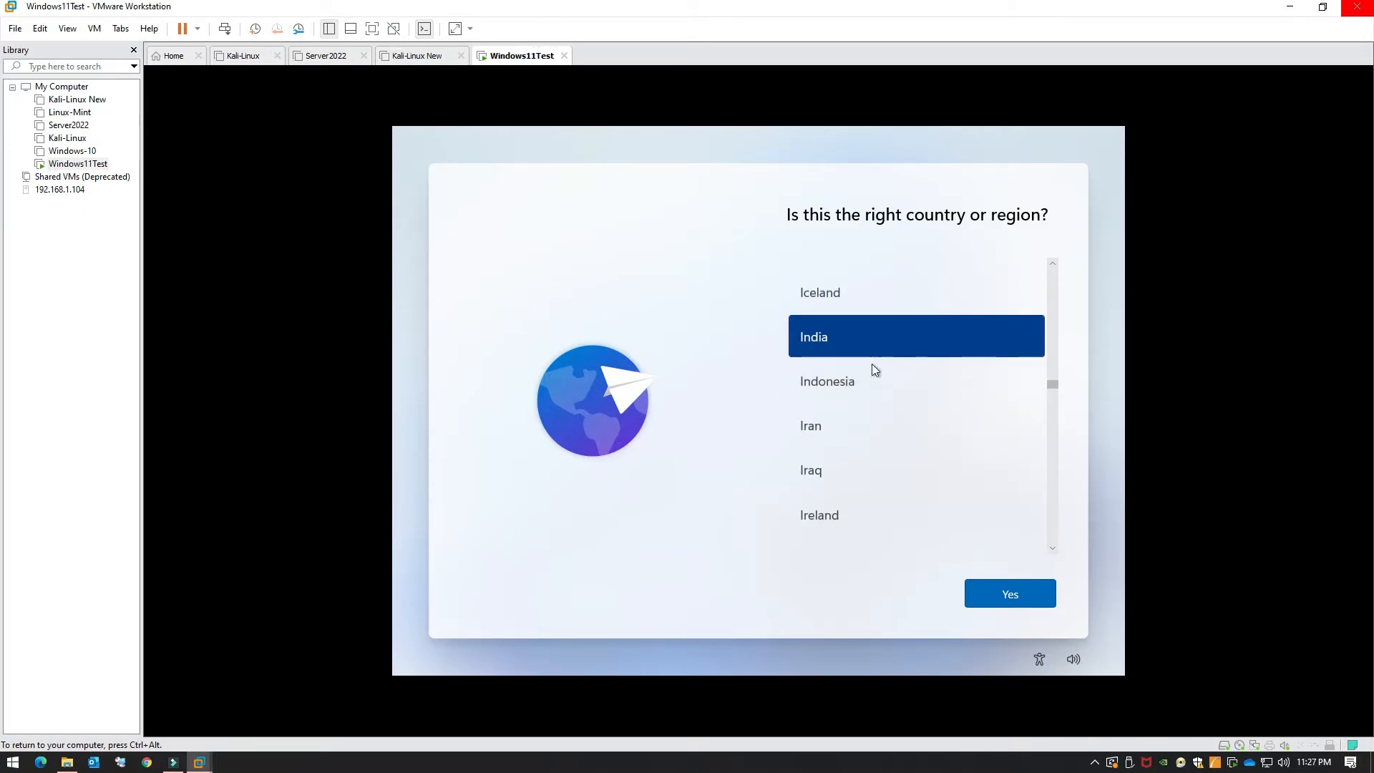
pyautogui.click(1029, 598)
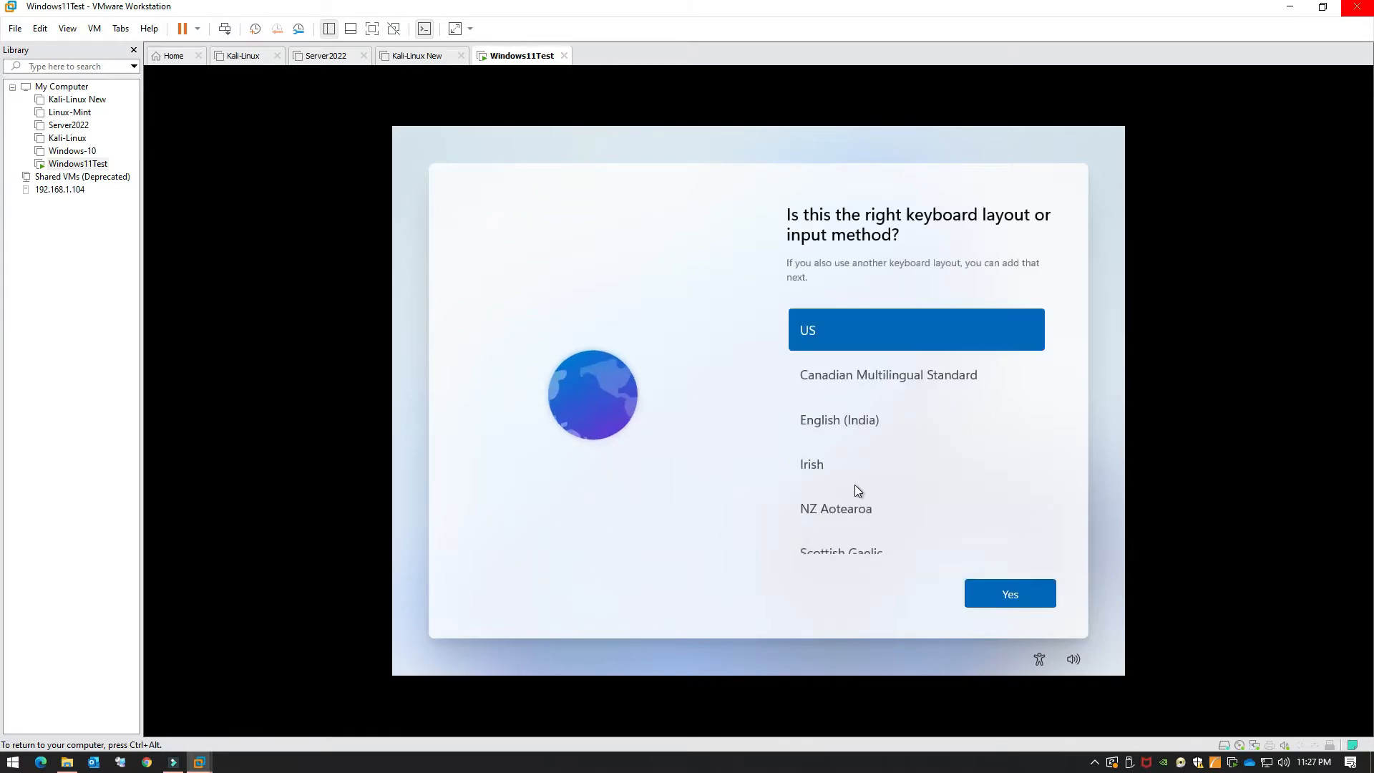
# Step: Keep the US keyboard layout and skip adding a second layout
pyautogui.click(989, 596)
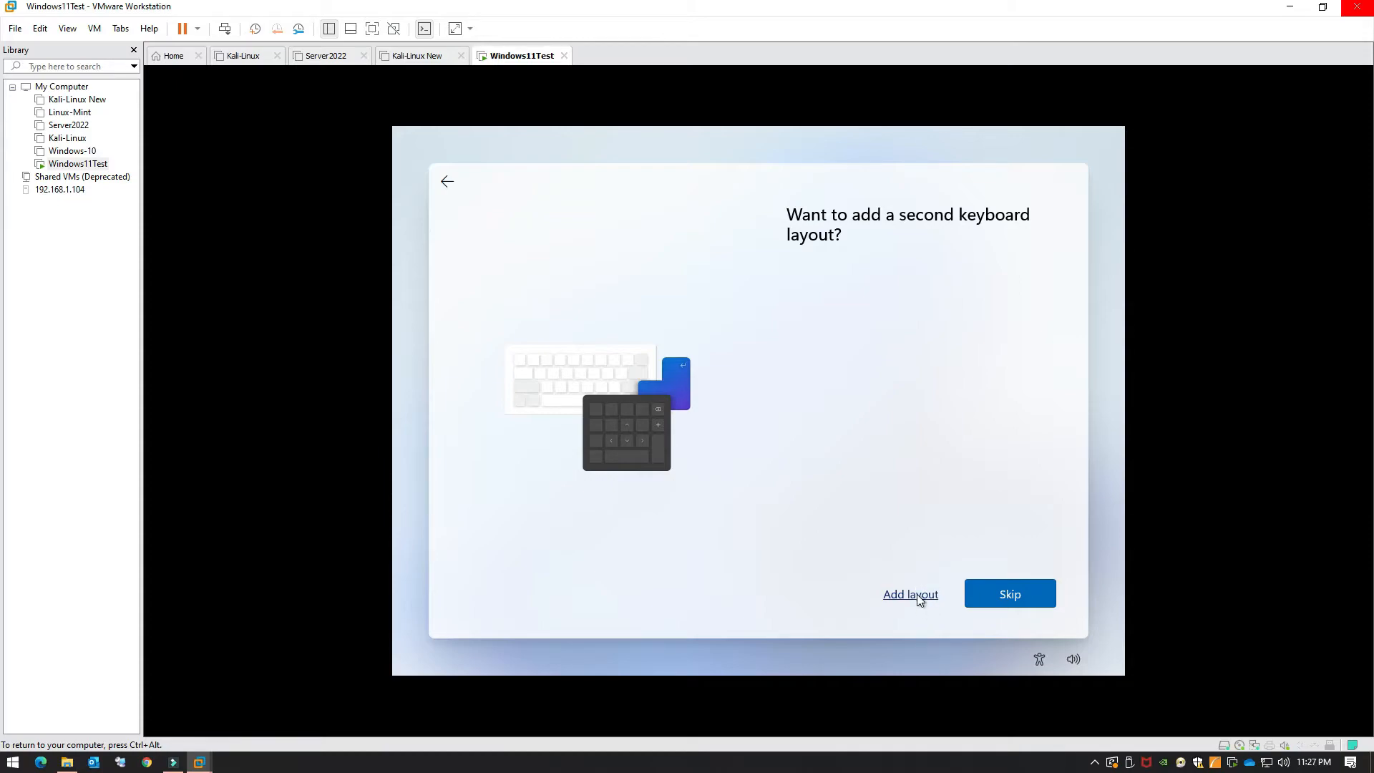
pyautogui.click(1004, 603)
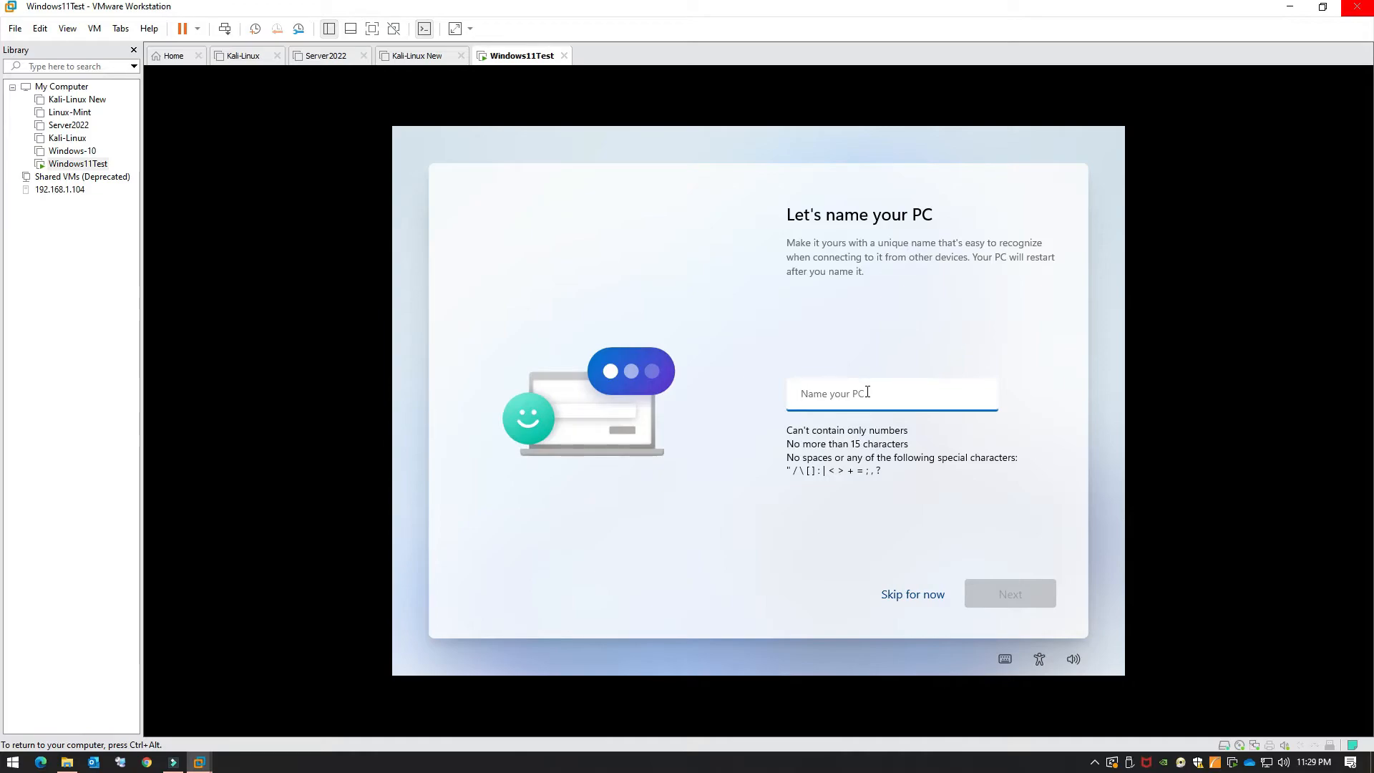
# Step: Type a computer name, select and retype part of it, then confirm the PC name
pyautogui.write('Neil')
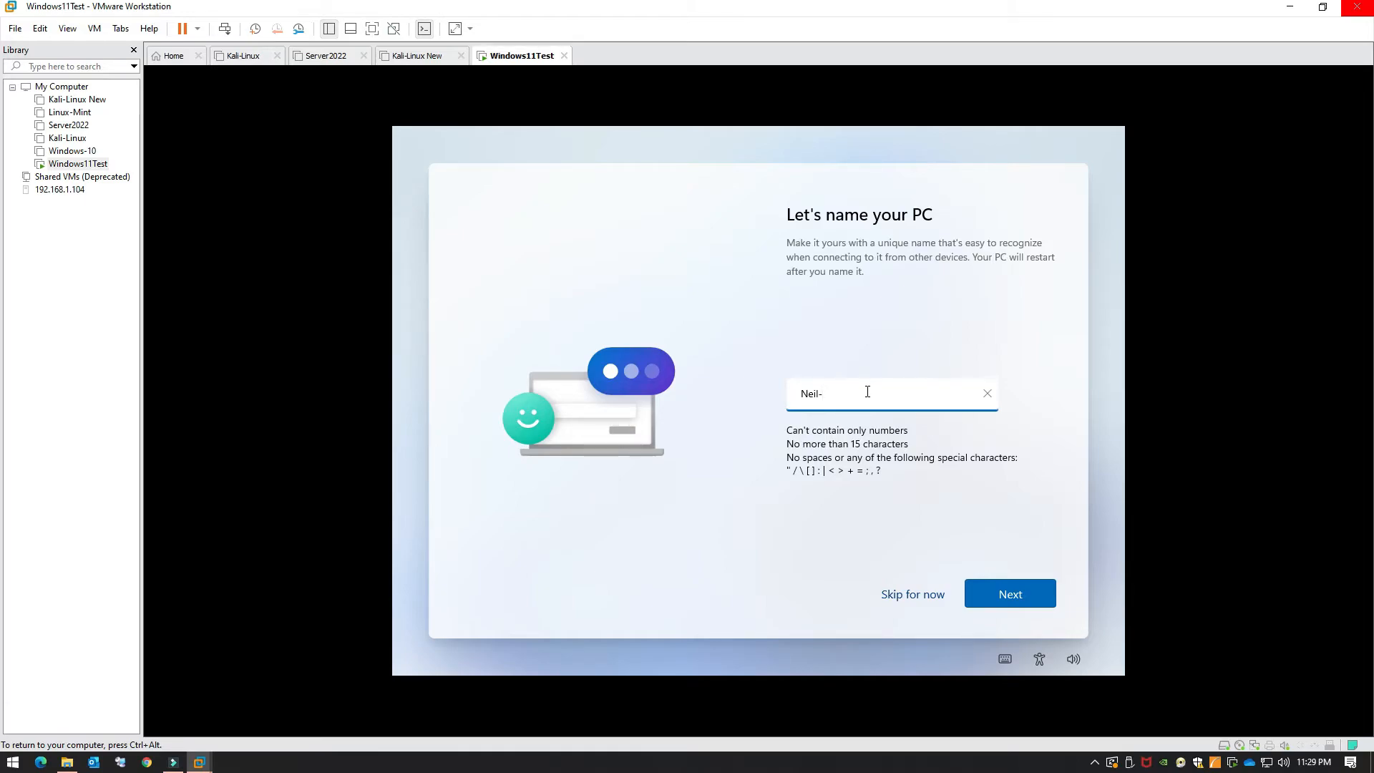
pyautogui.write('-Windows')
pyautogui.moveTo(867, 392); pyautogui.dragTo(800, 393)
pyautogui.write('Wind')
pyautogui.click(1038, 601)
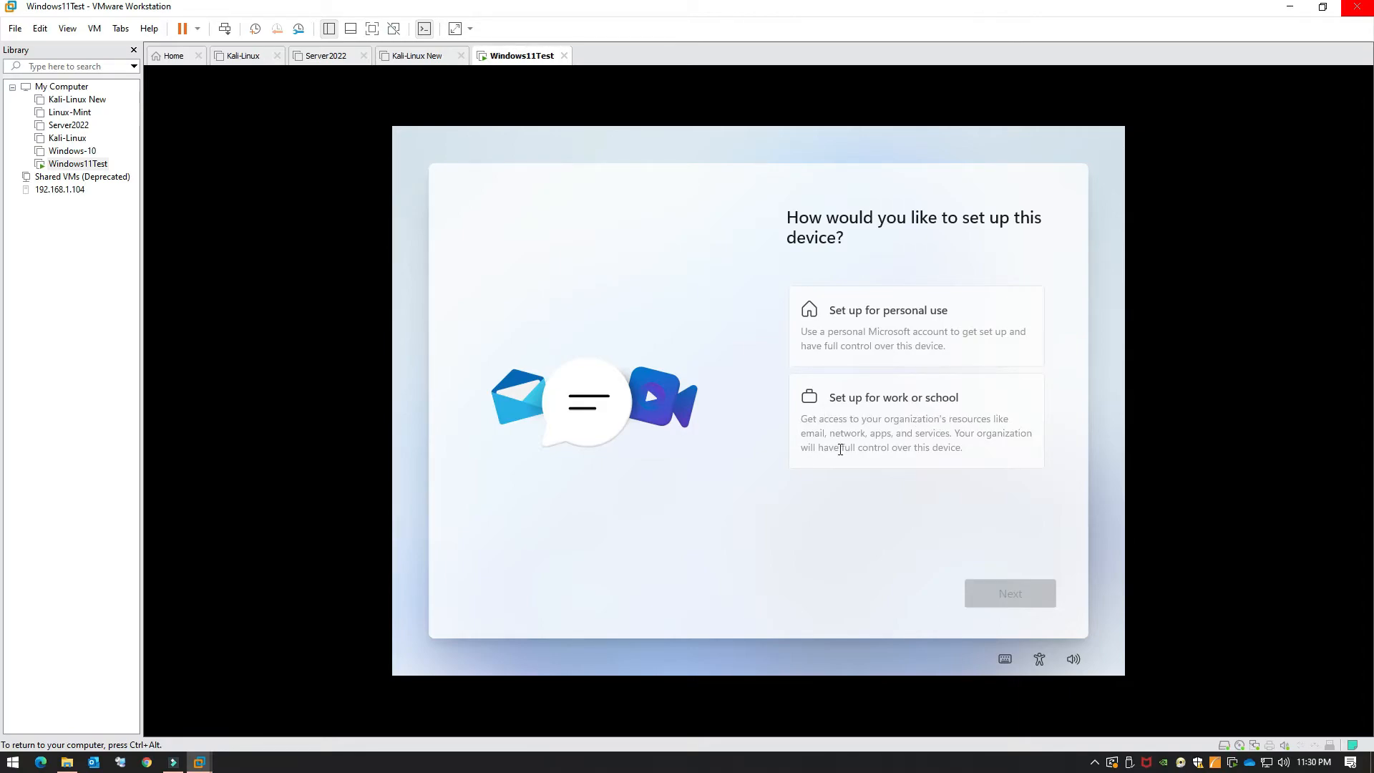
# Step: Choose 'Set up for personal use' and continue
pyautogui.click(898, 327)
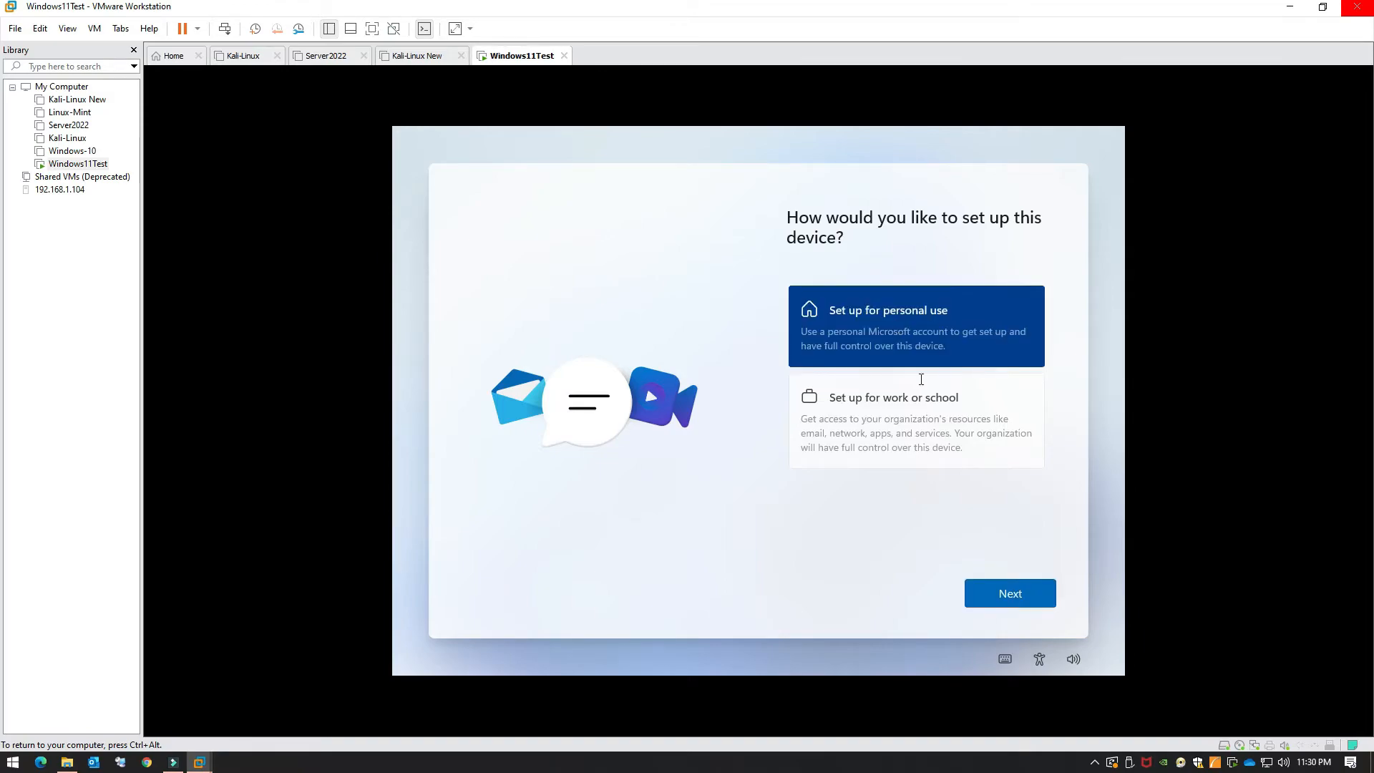
pyautogui.click(995, 607)
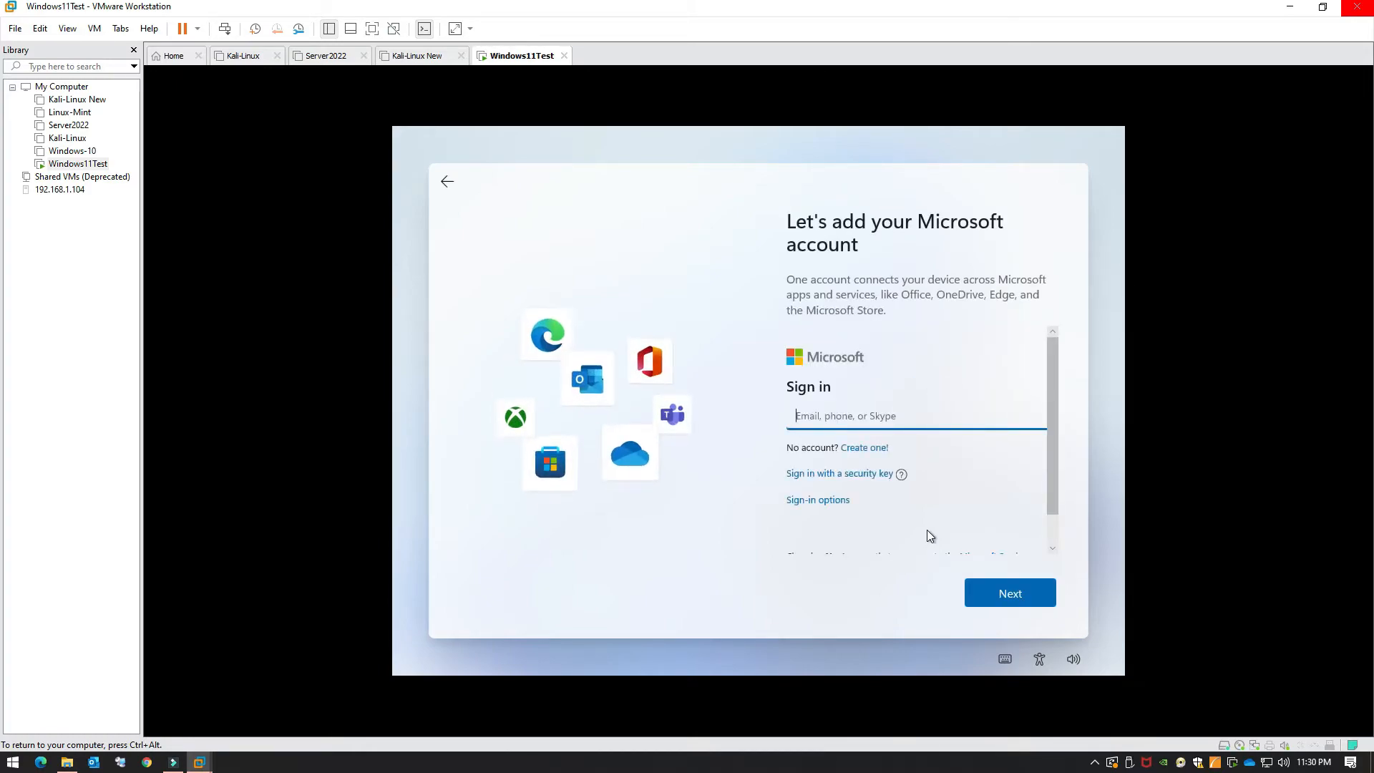
# Step: Under Sign-in options choose Offline account and skip the Microsoft account sign-in
pyautogui.scroll(-1, 940, 492)
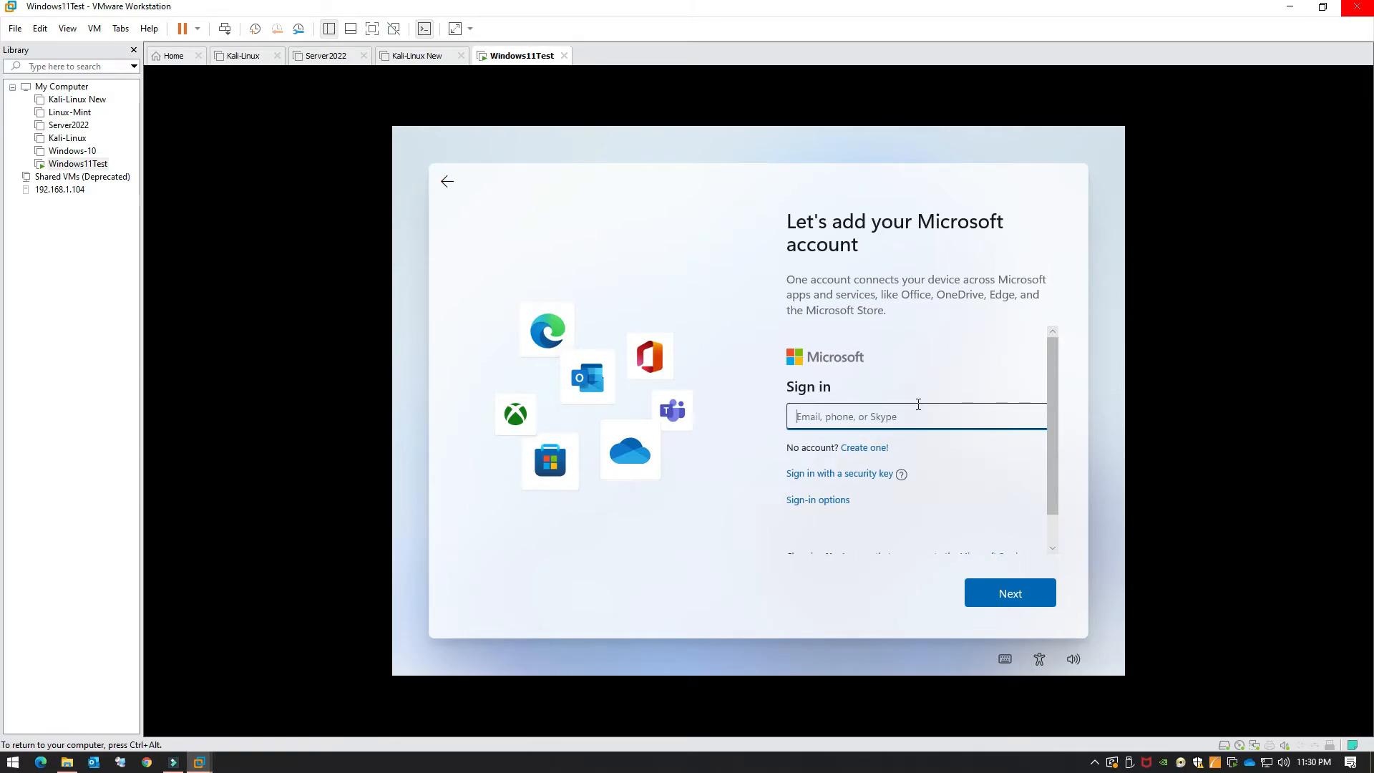
pyautogui.scroll(-1, 919, 405)
pyautogui.click(817, 463)
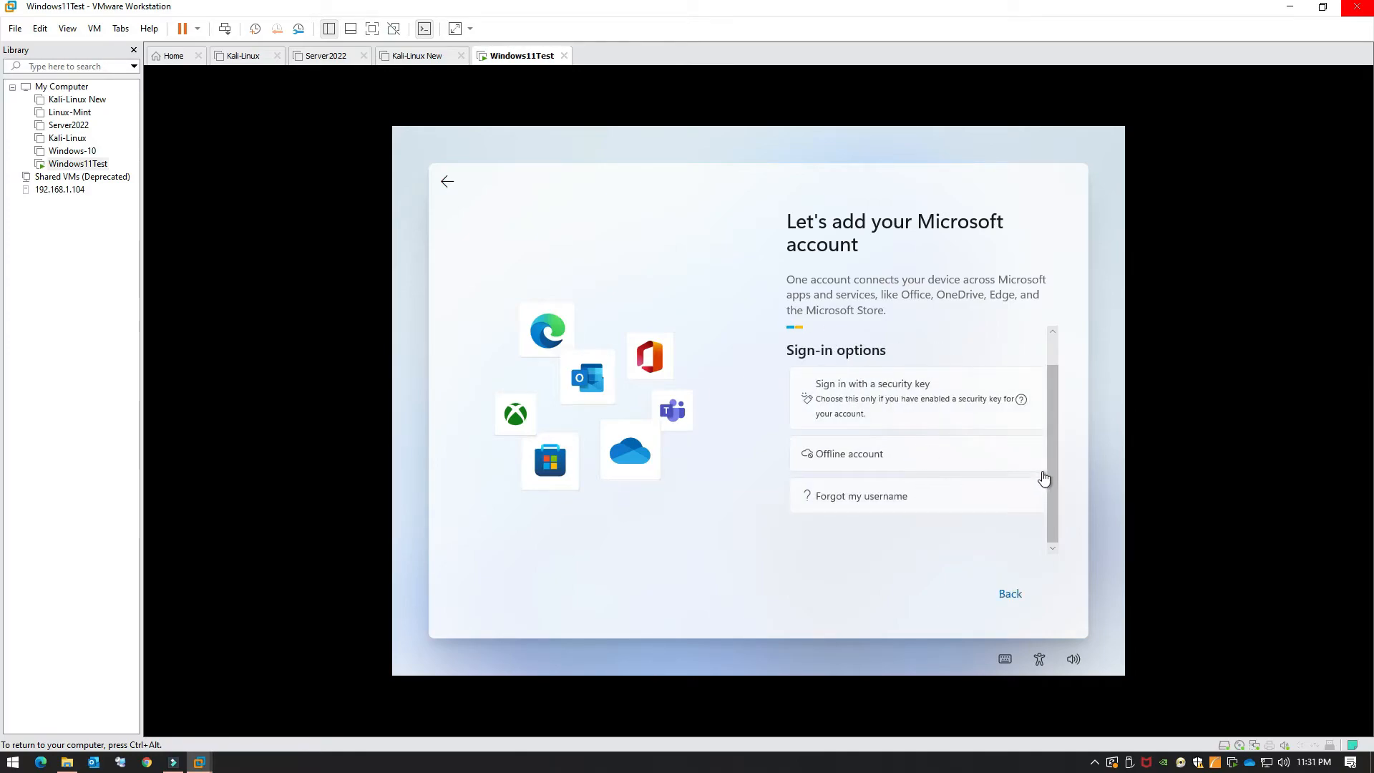
pyautogui.scroll(2, 1050, 439)
pyautogui.scroll(-2, 1051, 420)
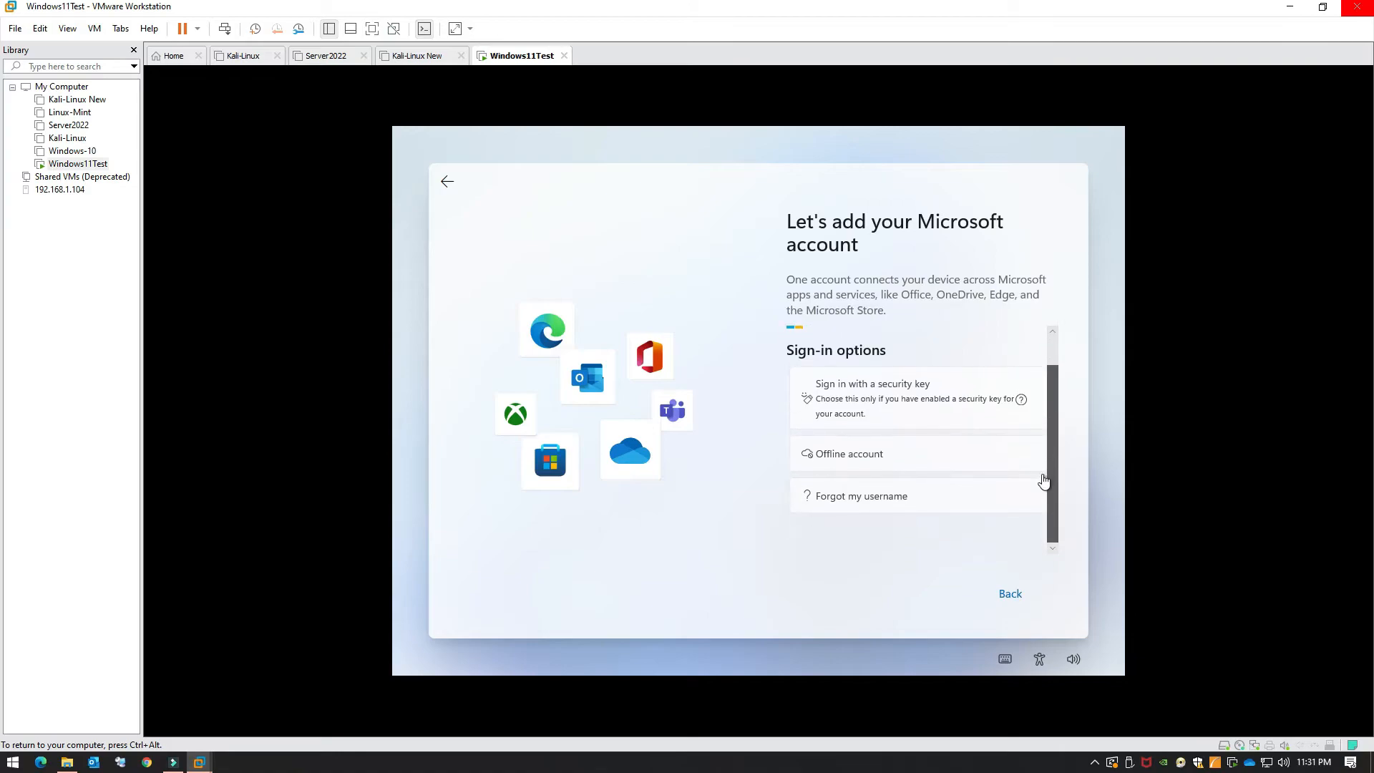
pyautogui.click(882, 464)
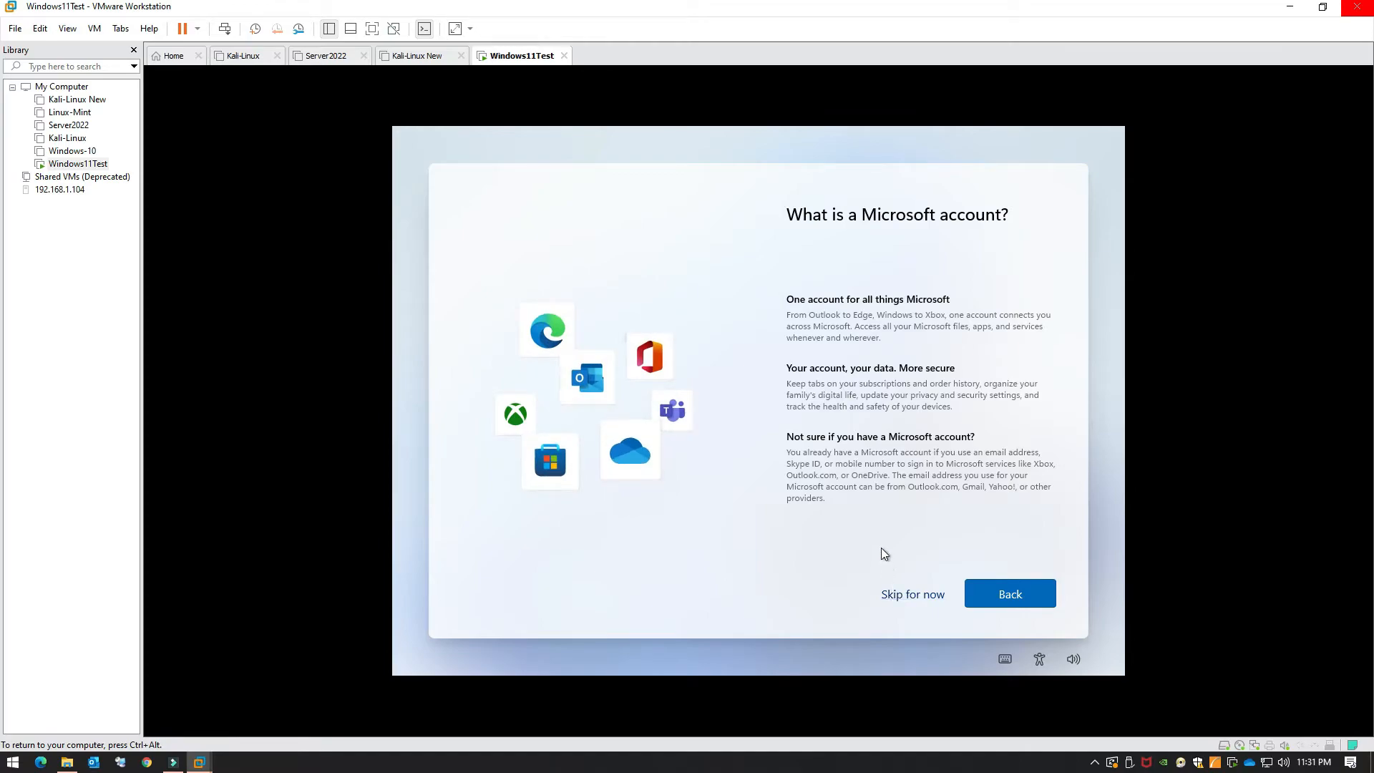
pyautogui.click(911, 595)
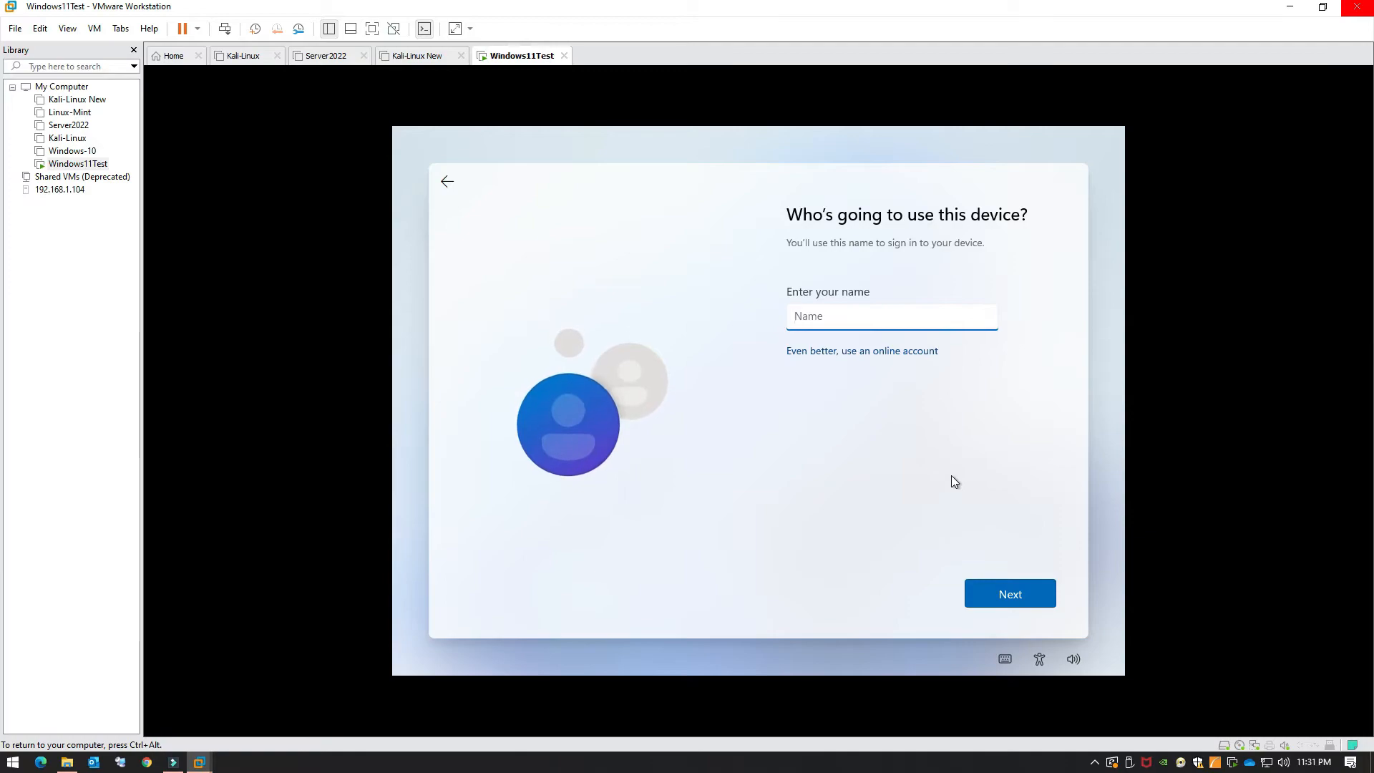
# Step: Enter the local account's user name, correcting a typo, and continue
pyautogui.write('N')
pyautogui.press('BackSpace')
pyautogui.write('Neil')
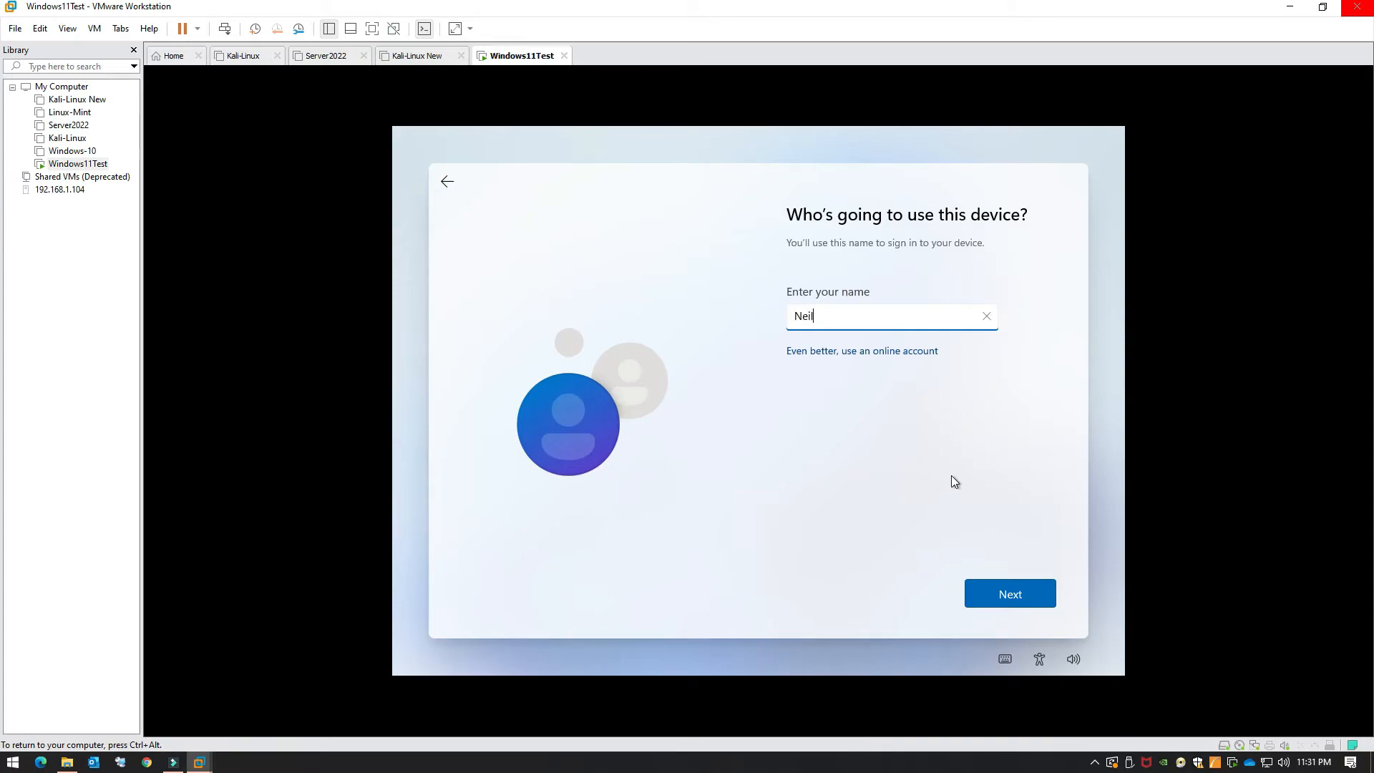
pyautogui.click(1031, 591)
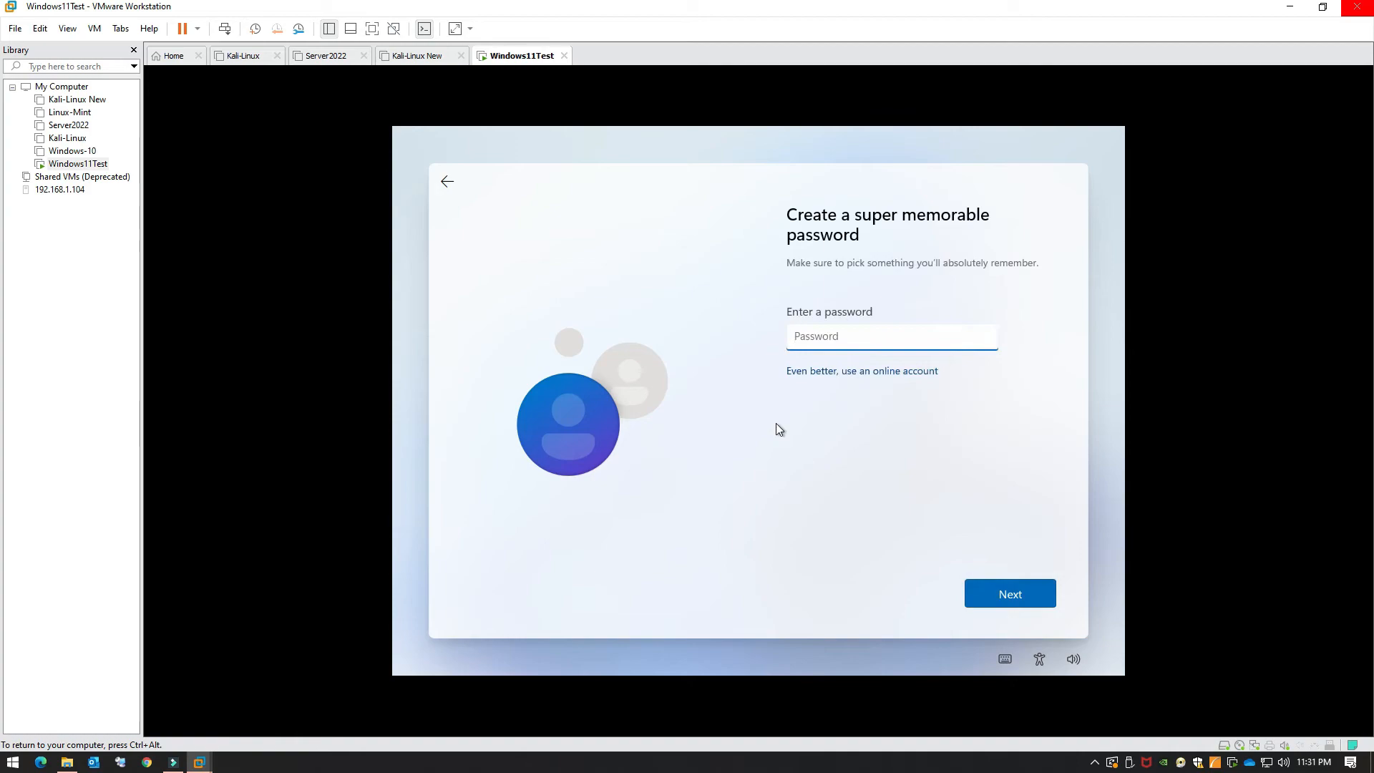
# Step: Set the account password, then start retyping it in the confirmation field
pyautogui.write('123')
pyautogui.press('BackSpace')
pyautogui.press('BackSpace')
pyautogui.press('BackSpace')
pyautogui.write('123456789')
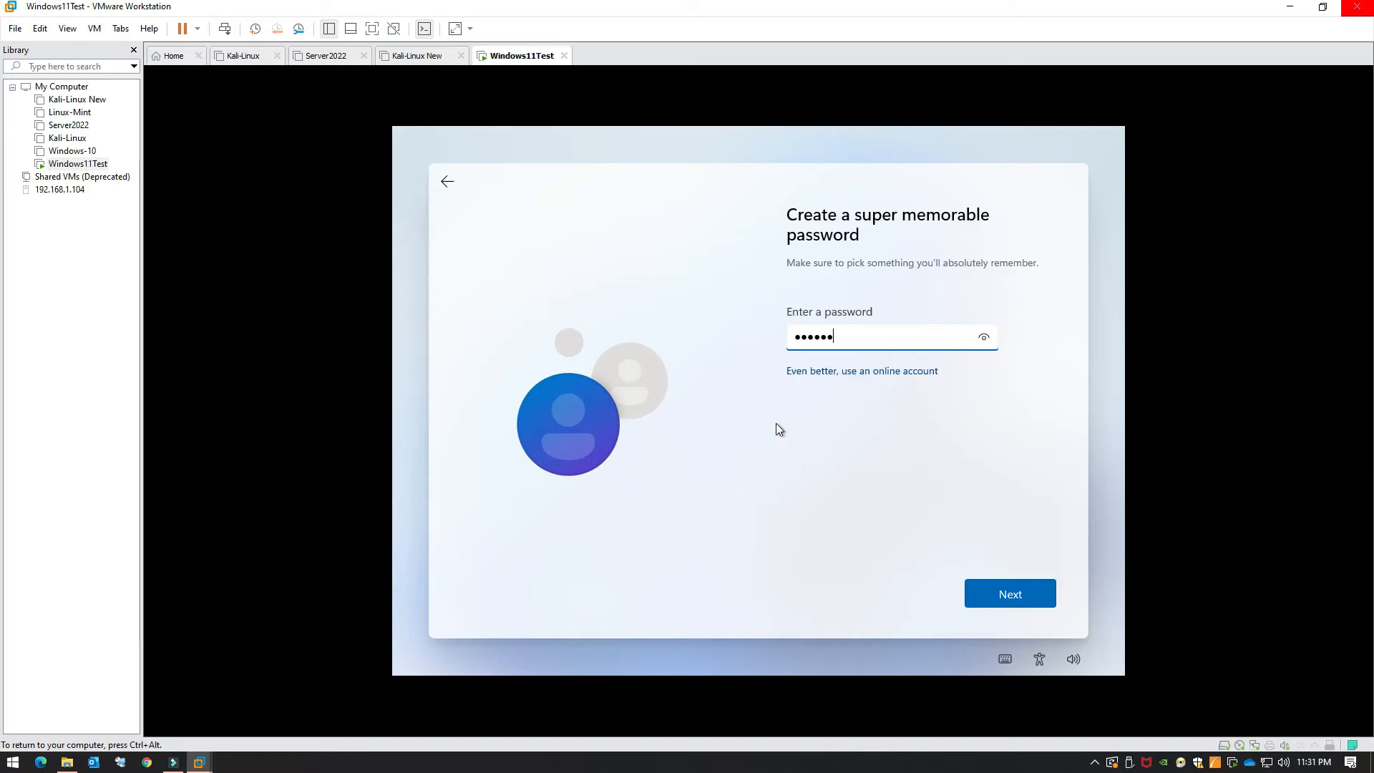
pyautogui.write('0')
pyautogui.click(991, 590)
pyautogui.write('••••••••••')
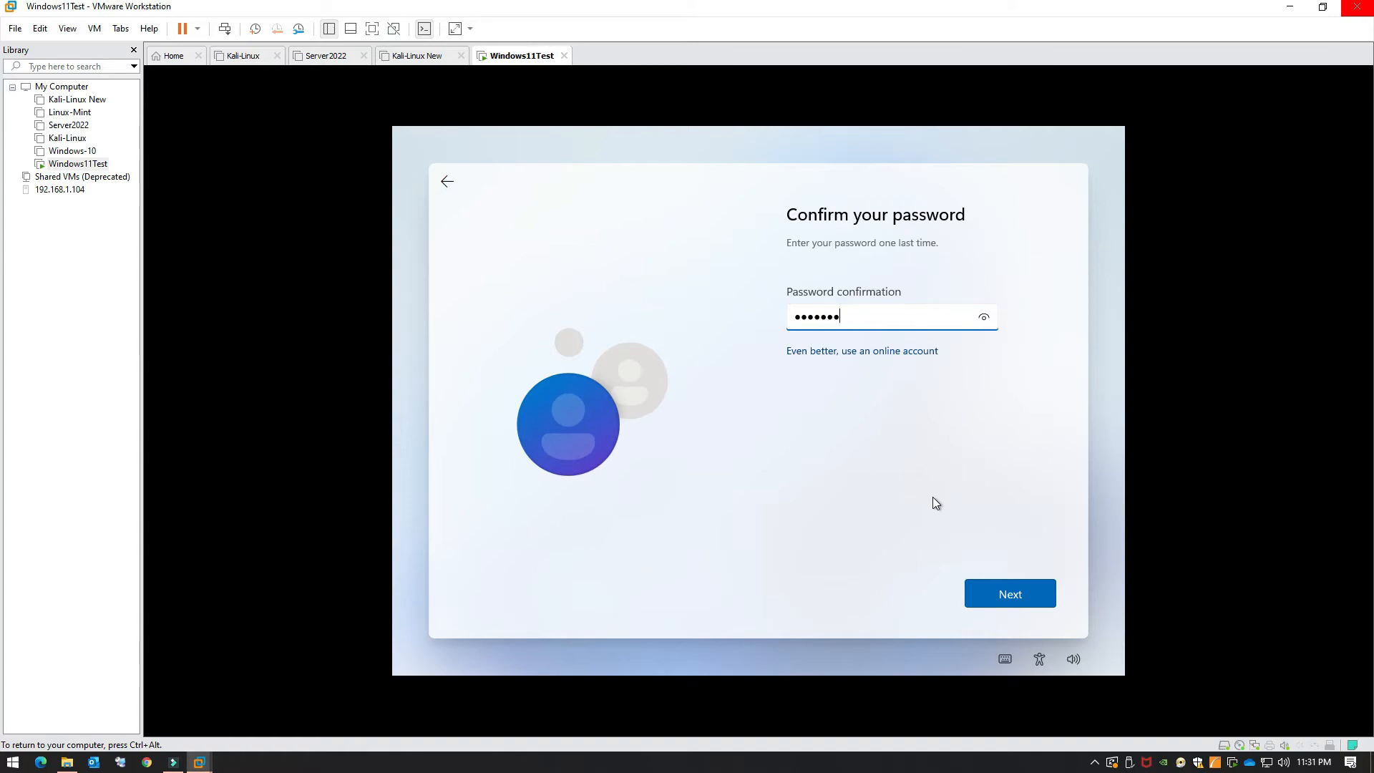
# Step: Confirm the password, then choose the first pet's name question and enter its answer
pyautogui.click(1014, 592)
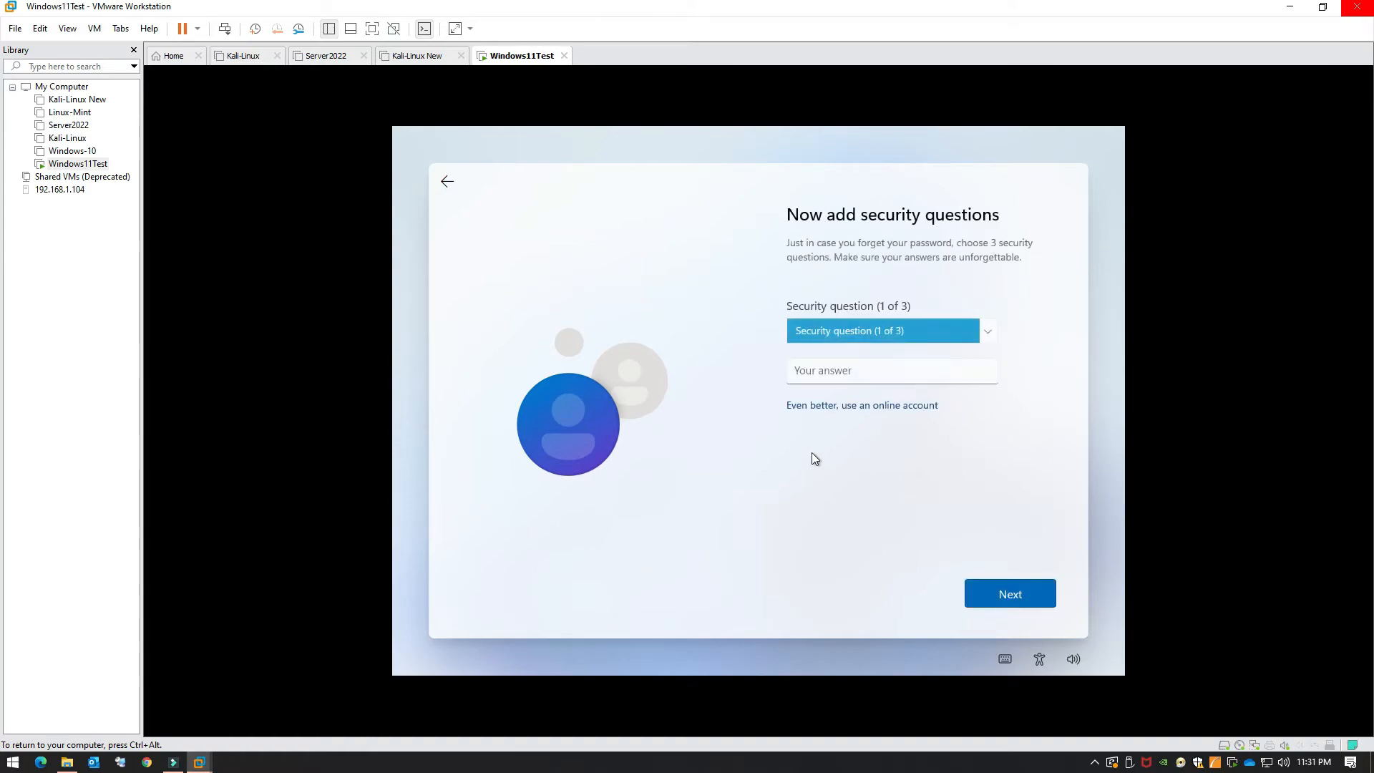
pyautogui.click(874, 329)
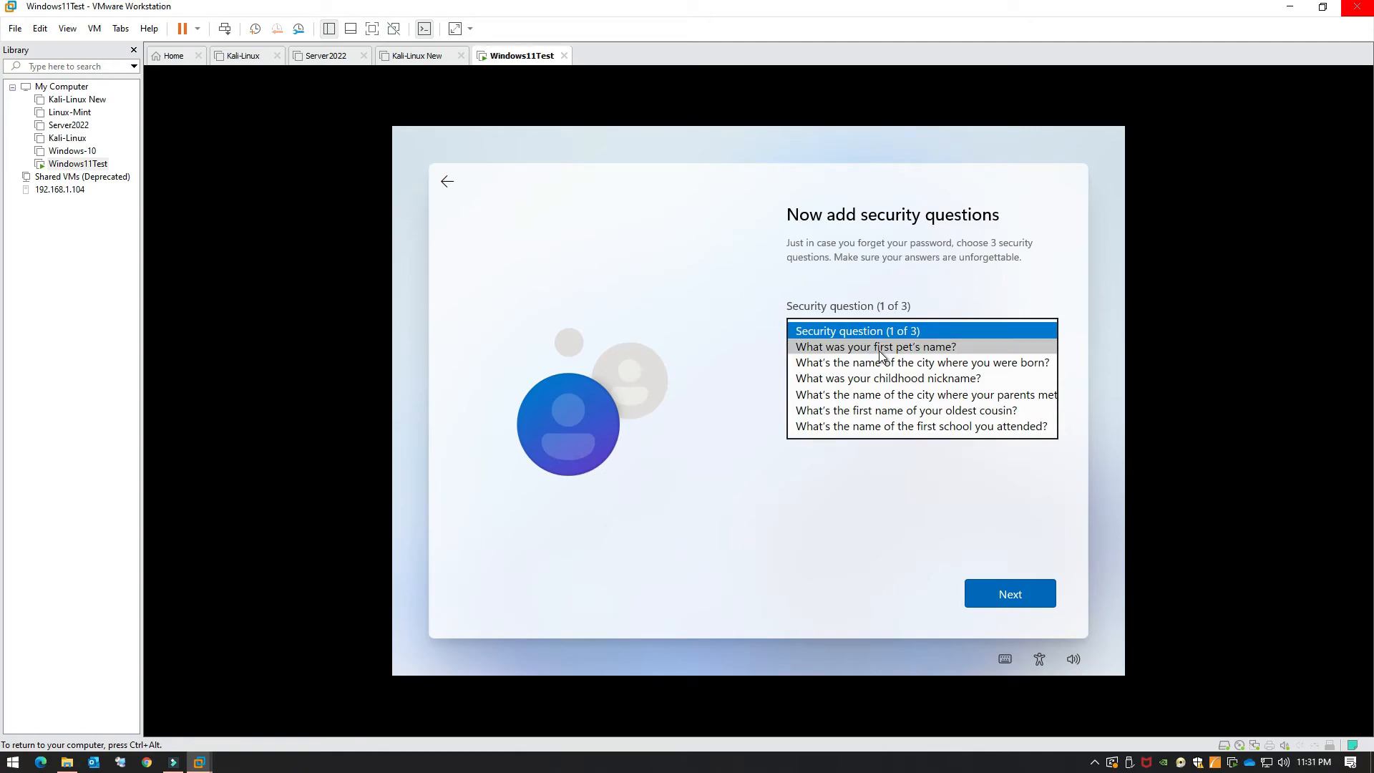
pyautogui.click(880, 350)
pyautogui.click(831, 373)
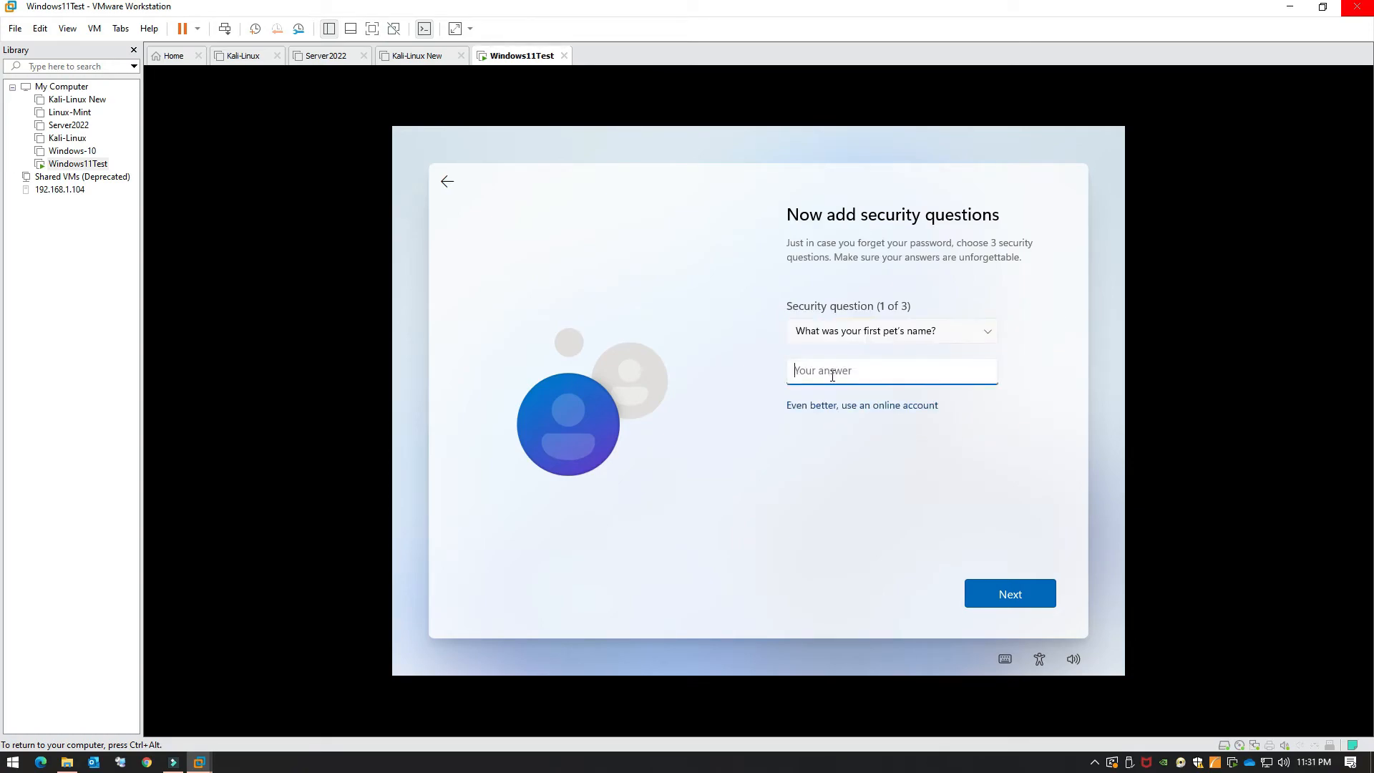
pyautogui.write('AAAA')
pyautogui.click(1003, 594)
# Step: Answer the birth city and childhood nickname security questions, then submit them
pyautogui.click(832, 341)
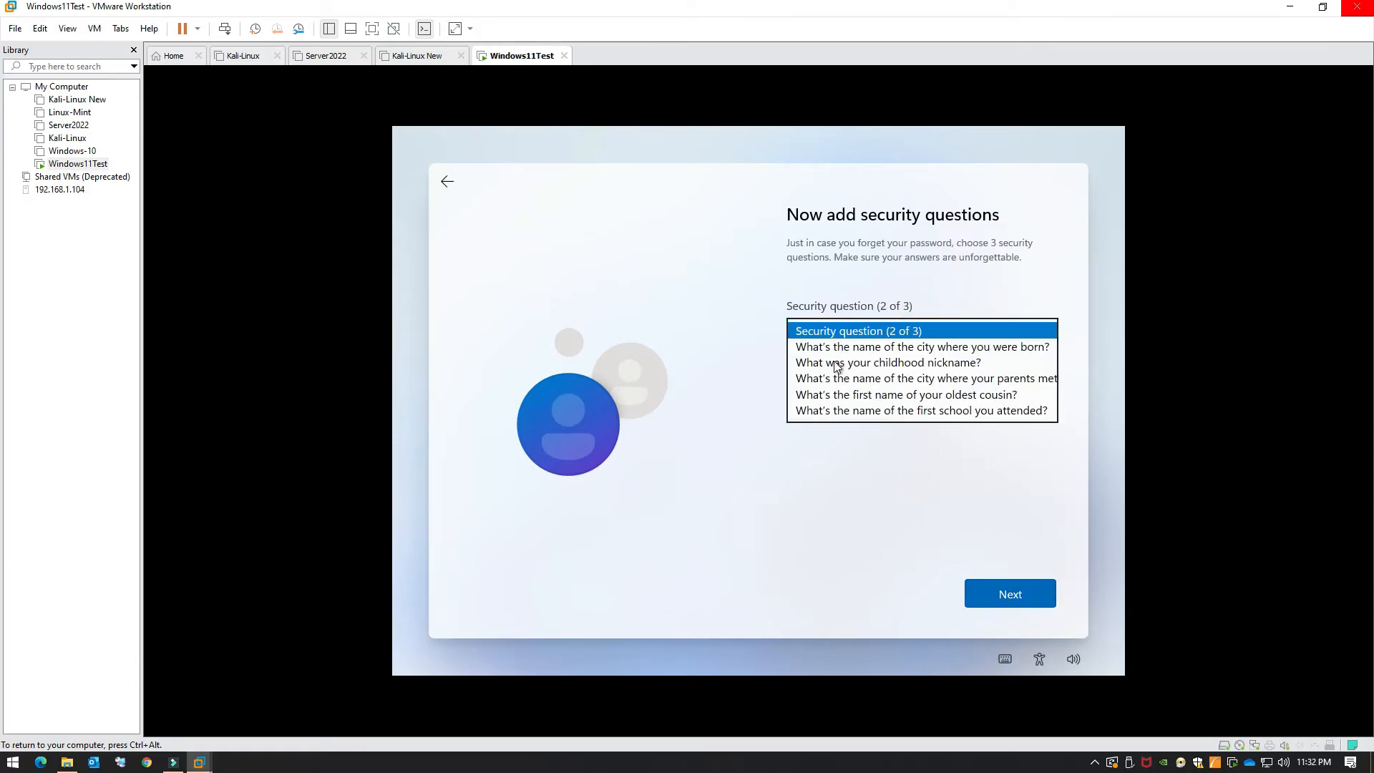
pyautogui.click(823, 346)
pyautogui.click(813, 371)
pyautogui.write('asdasd')
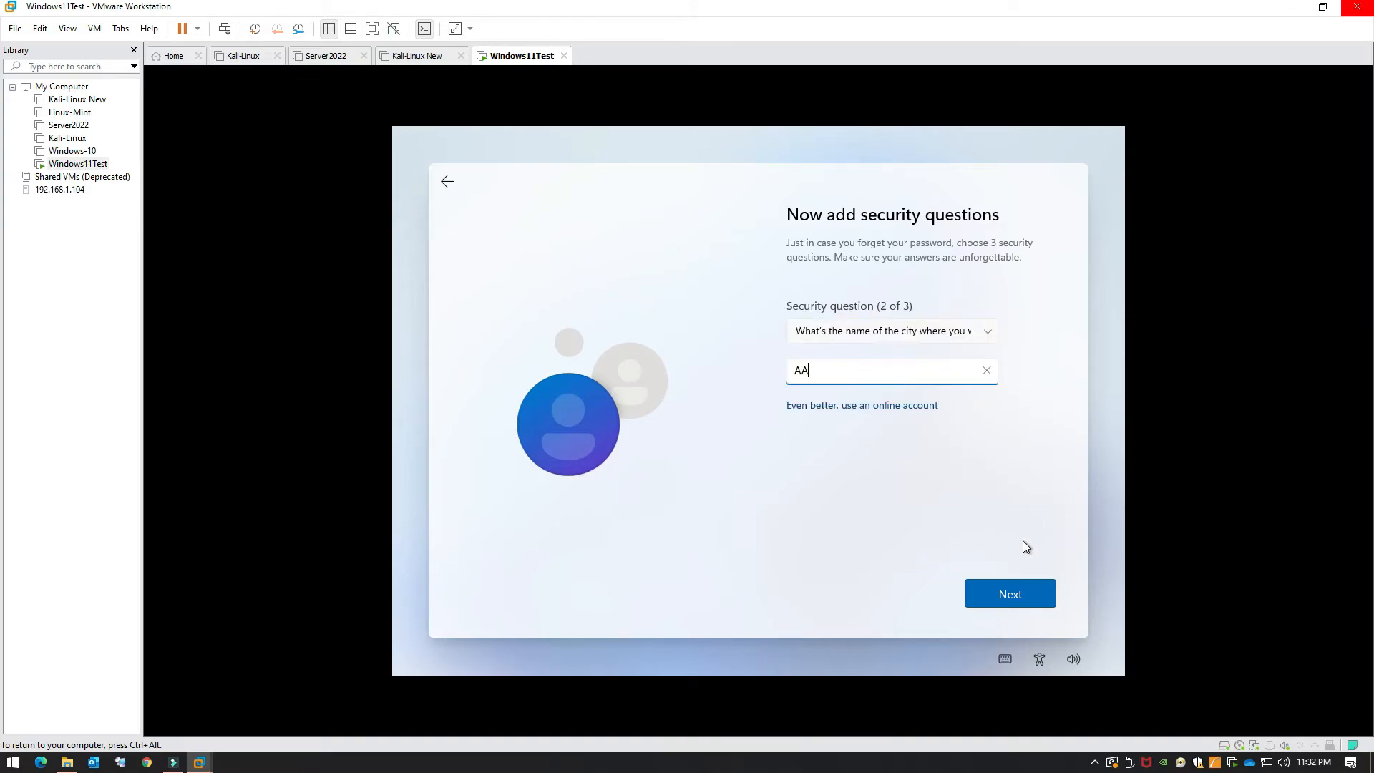
pyautogui.click(1027, 593)
pyautogui.click(870, 336)
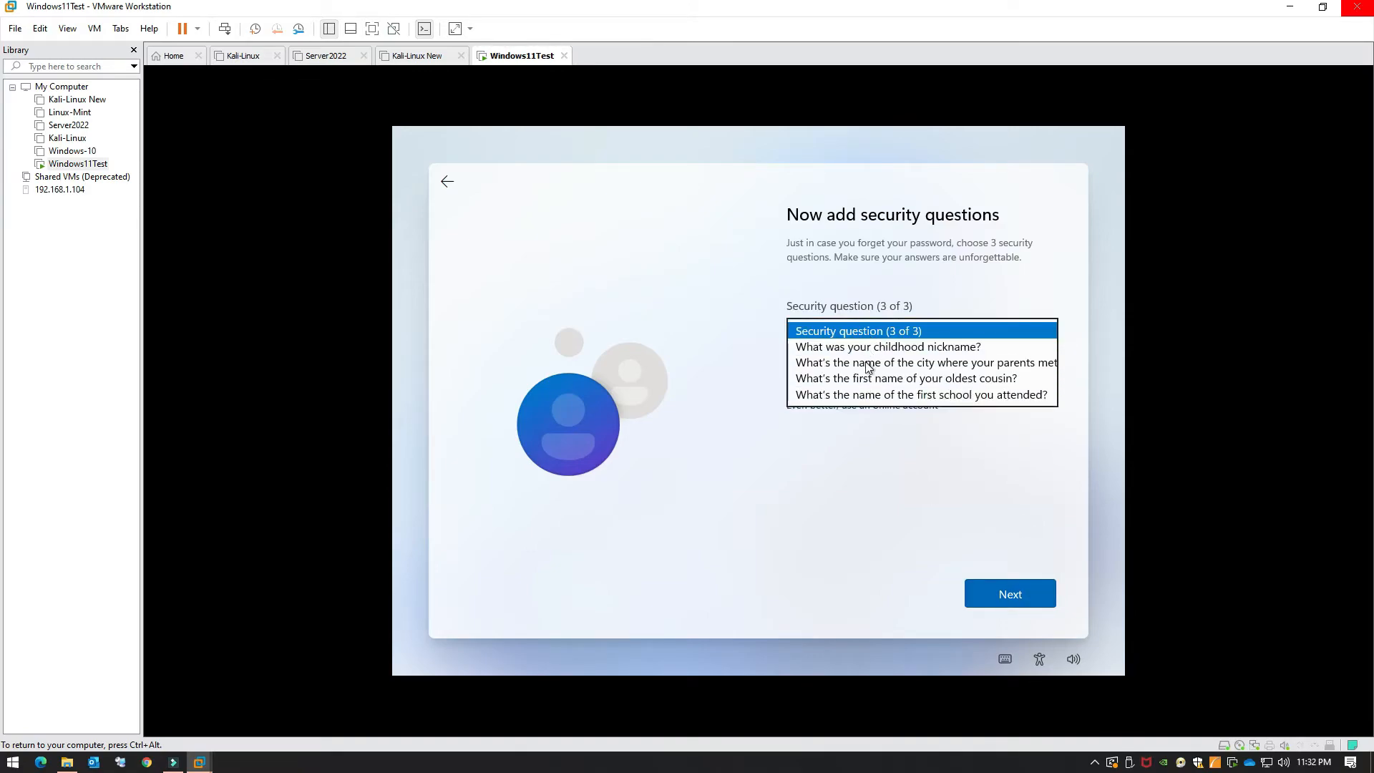
pyautogui.click(870, 350)
pyautogui.click(864, 377)
pyautogui.write('asdasd')
pyautogui.click(1002, 600)
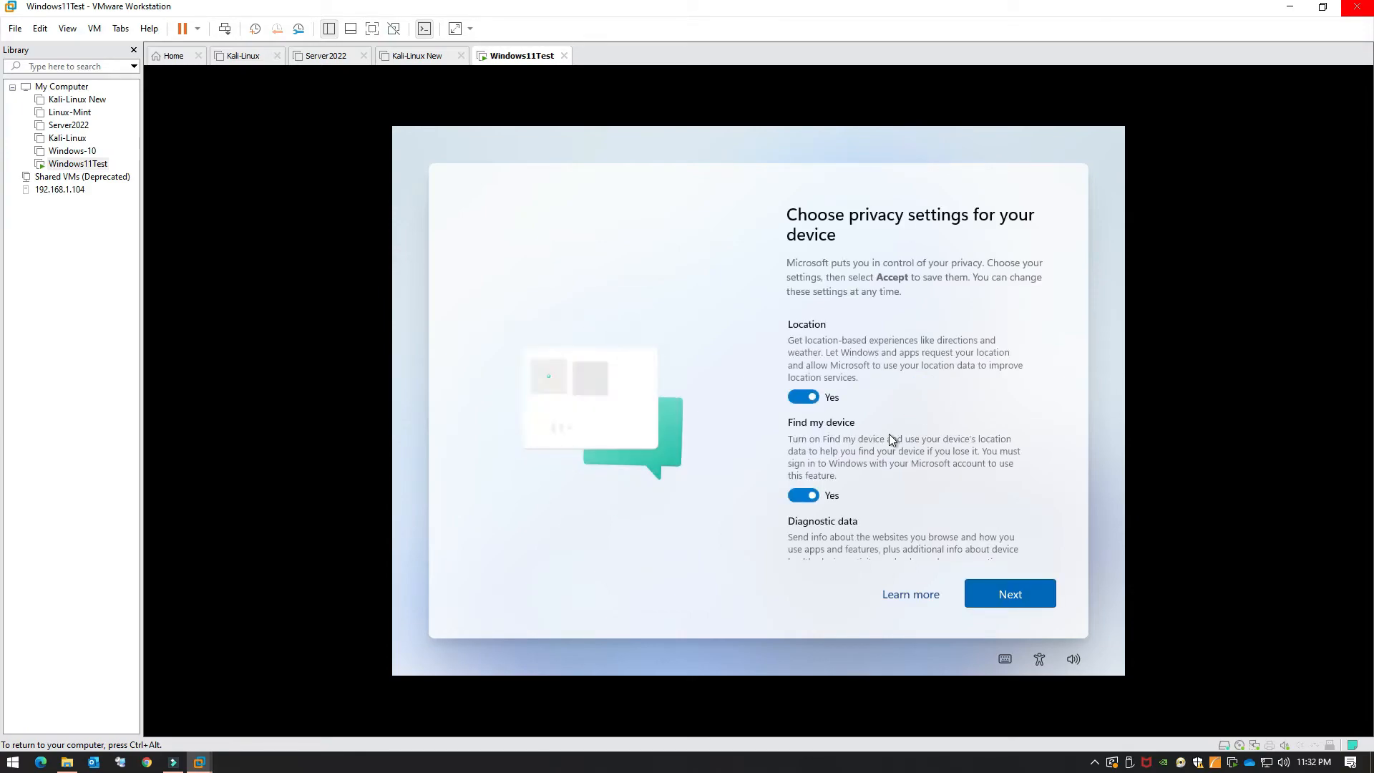
# Step: Turn off Location, Find my device, Inking & typing, Tailored experiences and Advertising ID, set Required-only diagnostics, and accept
pyautogui.click(801, 397)
pyautogui.scroll(-2, 865, 439)
pyautogui.click(803, 414)
pyautogui.click(803, 496)
pyautogui.scroll(-3, 883, 491)
pyautogui.click(802, 472)
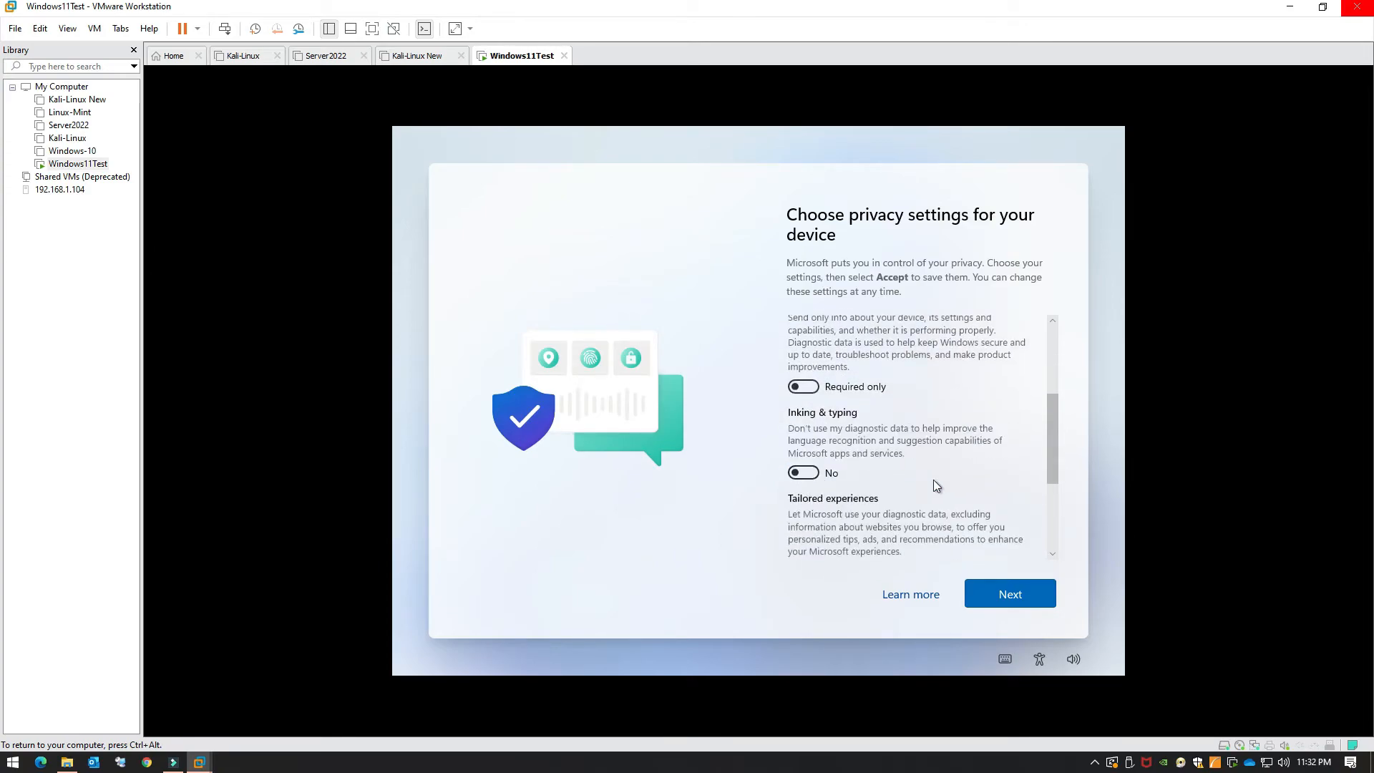
pyautogui.scroll(-4, 934, 479)
pyautogui.click(796, 398)
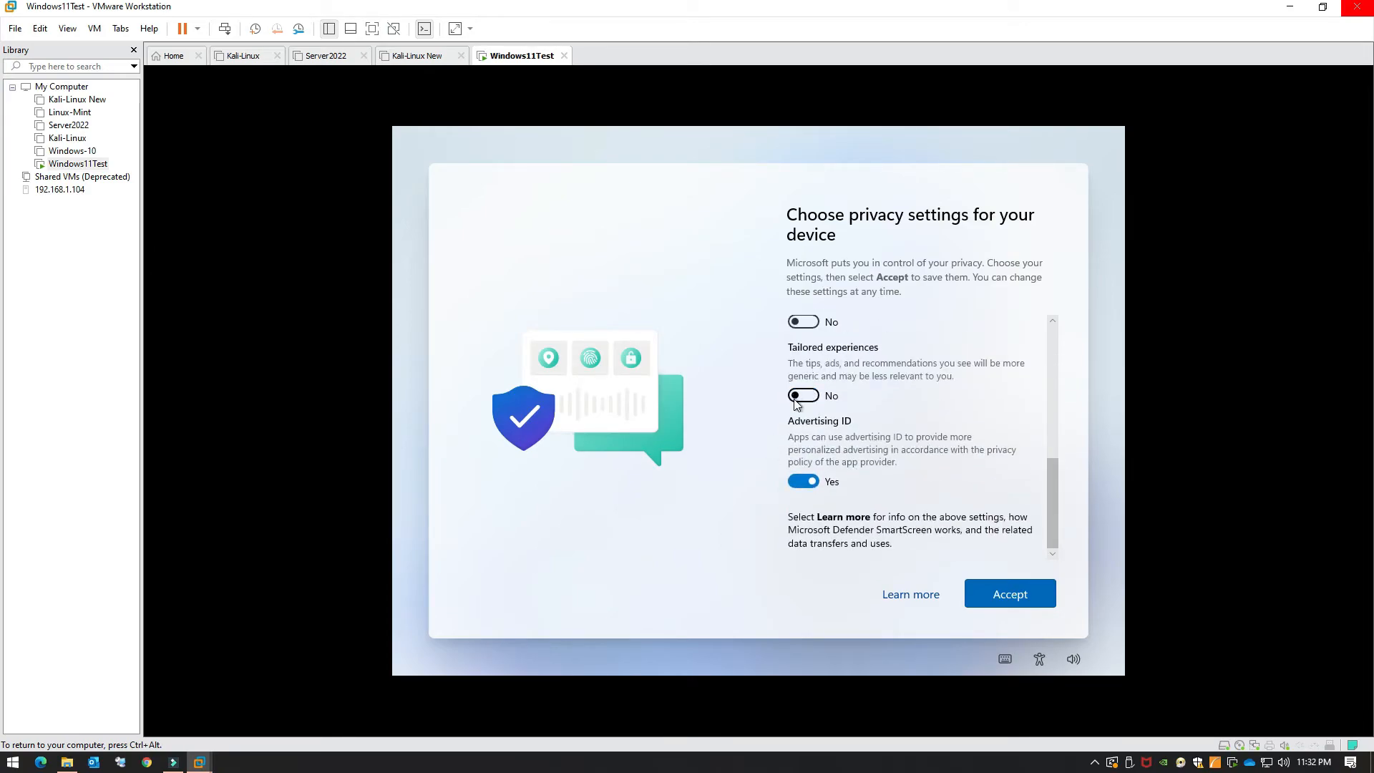
pyautogui.click(797, 483)
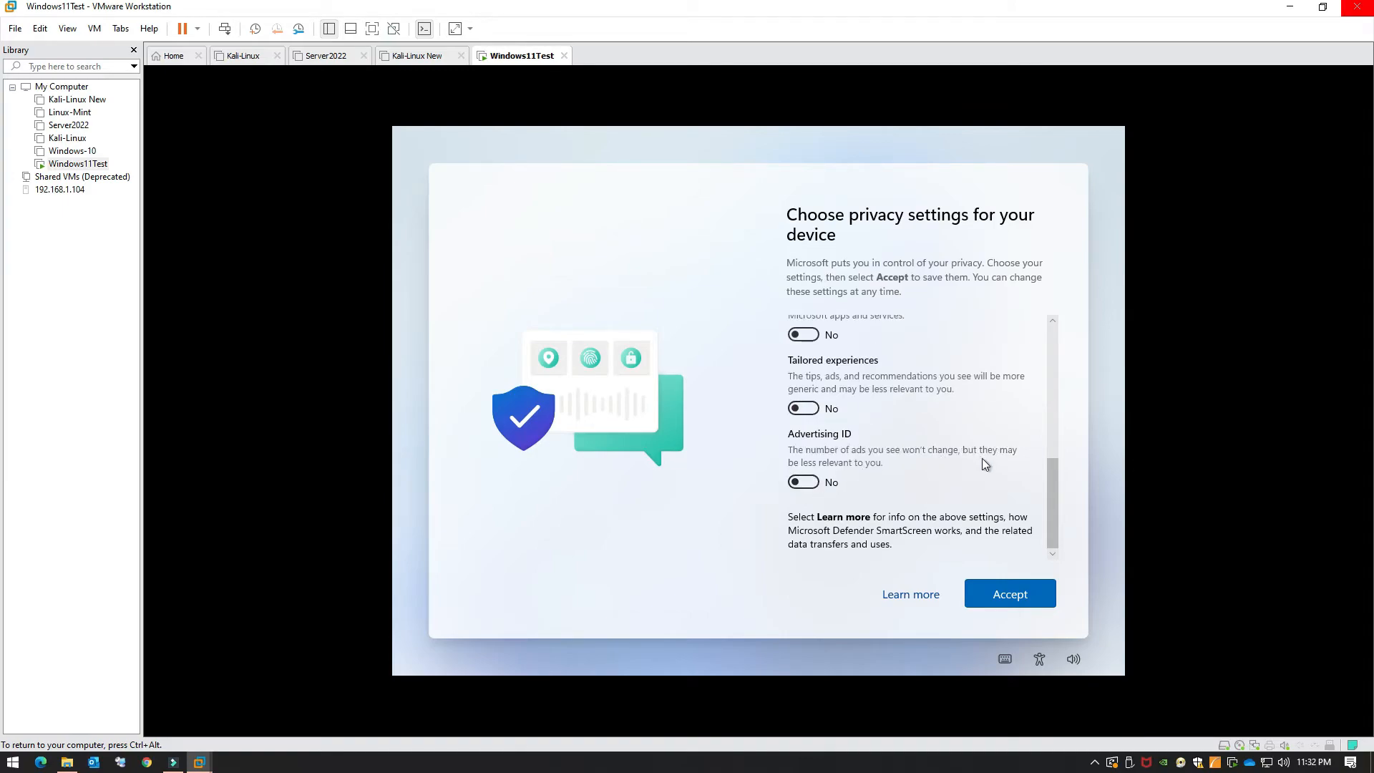
pyautogui.scroll(1, 985, 464)
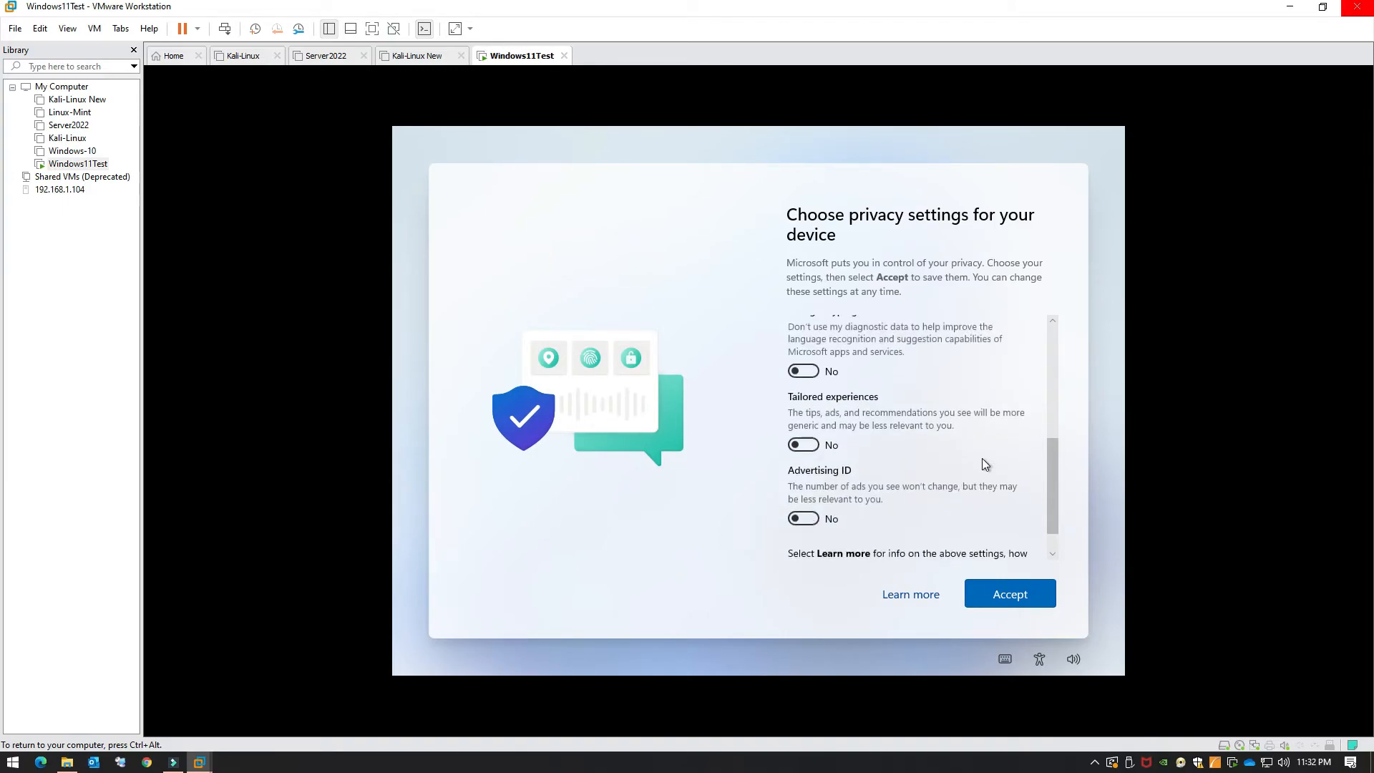
pyautogui.scroll(6, 983, 461)
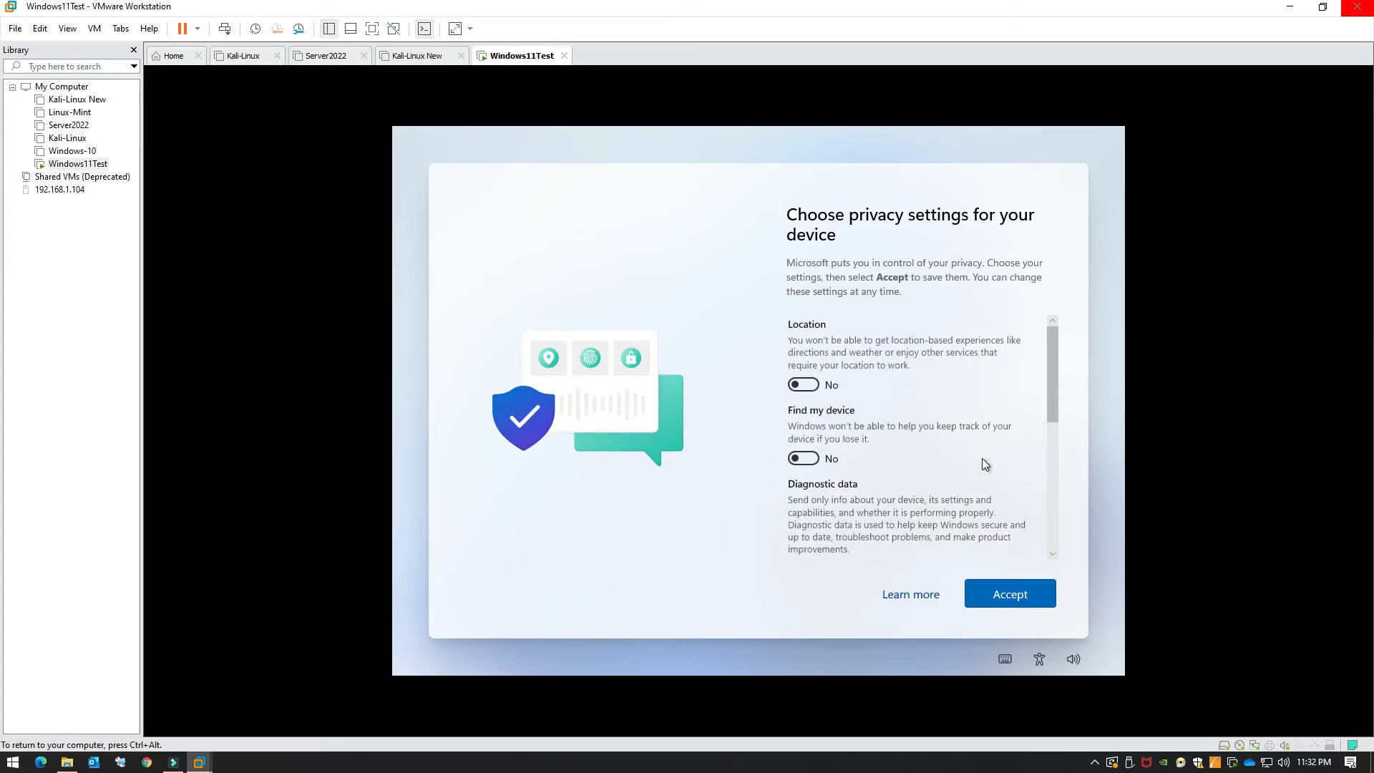
pyautogui.scroll(-6, 982, 459)
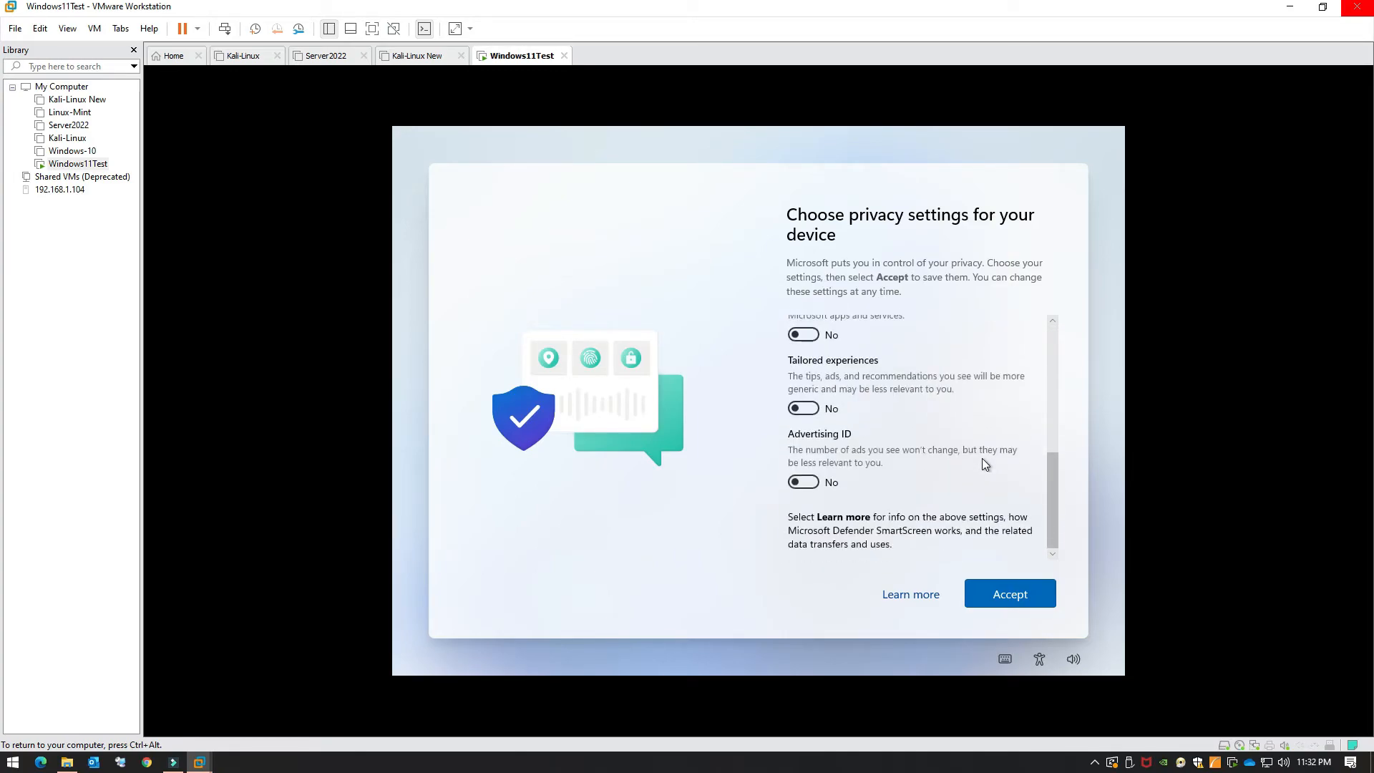
pyautogui.click(1026, 593)
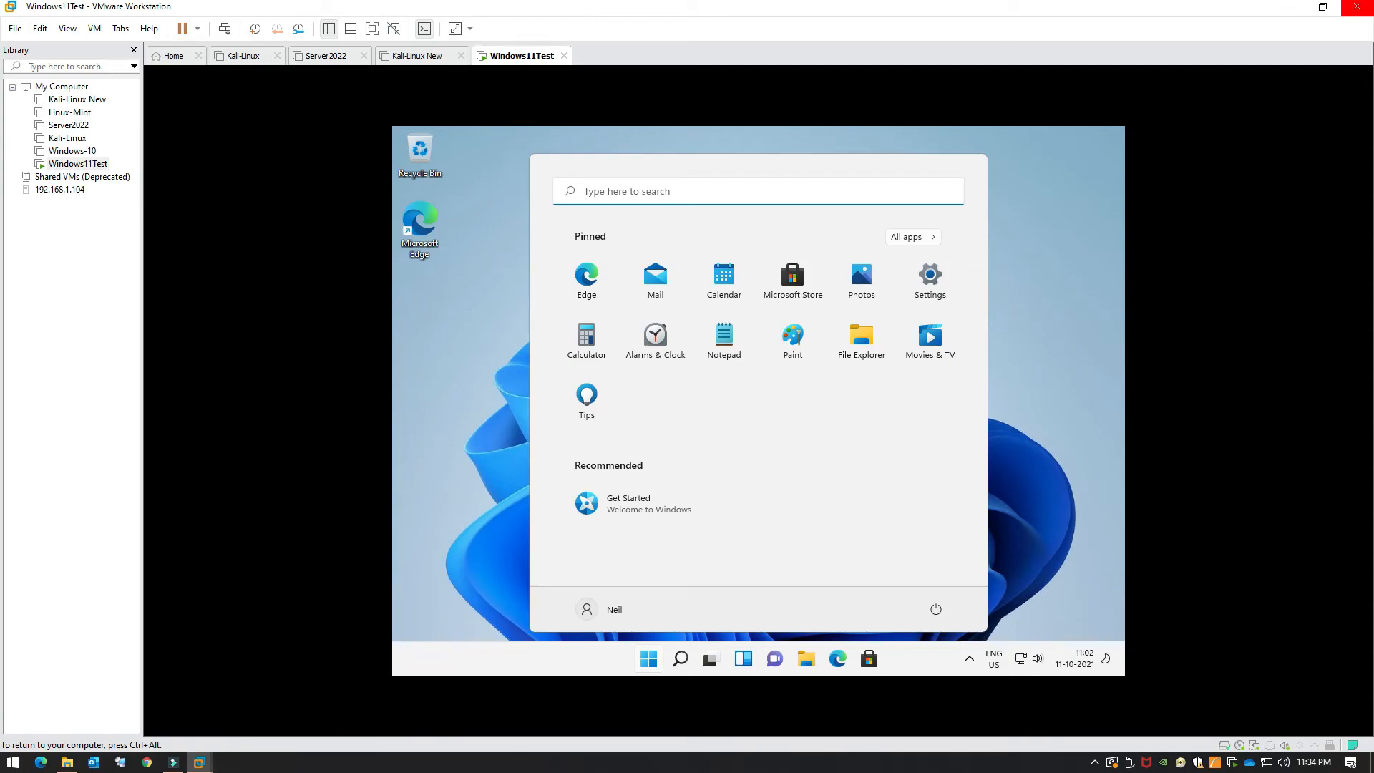
# Step: Dismiss the guest's Start menu and refresh the Windows 11 desktop from its right-click menu
pyautogui.click(1033, 329)
pyautogui.rightClick(1033, 329)
pyautogui.click(962, 390)
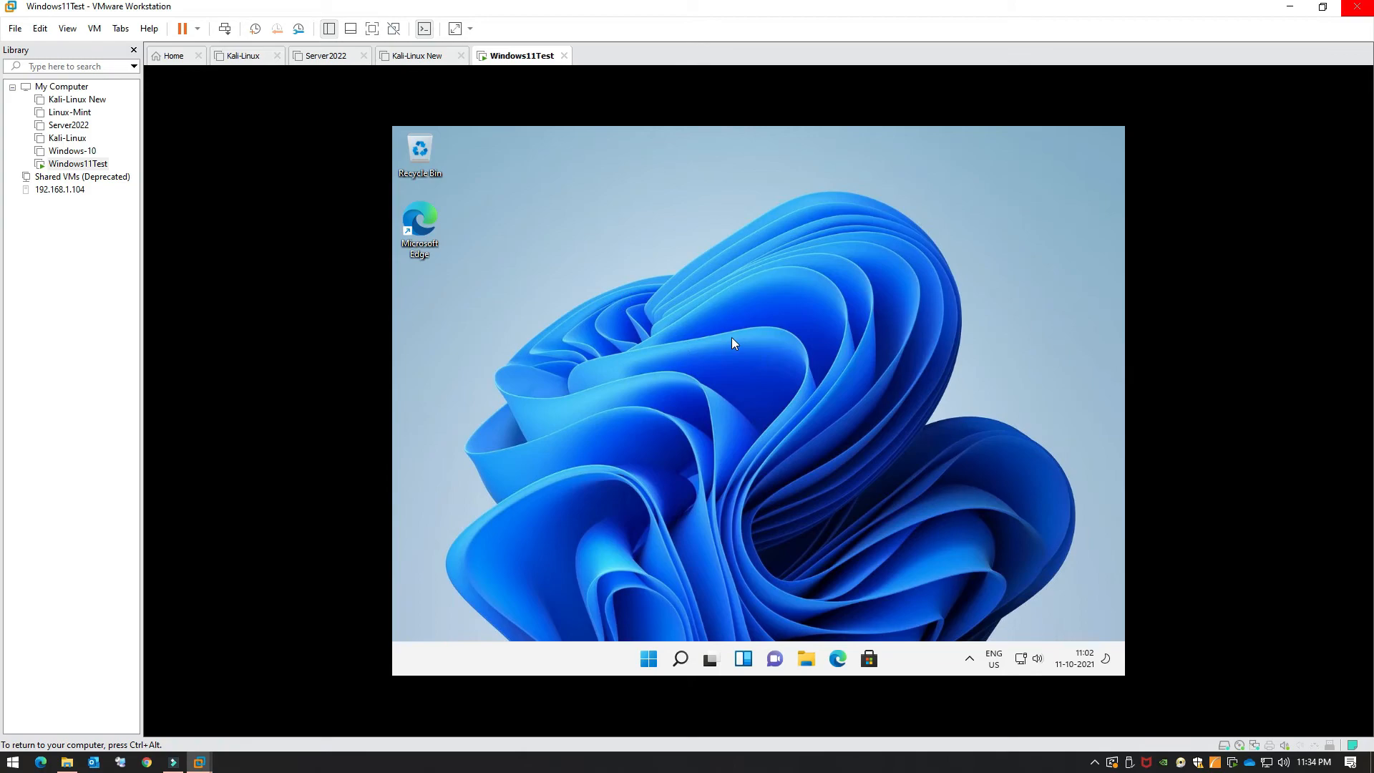
# Step: Release input from the guest and choose VM > Install VMware Tools
pyautogui.hotkey('ctrl', 'alt')
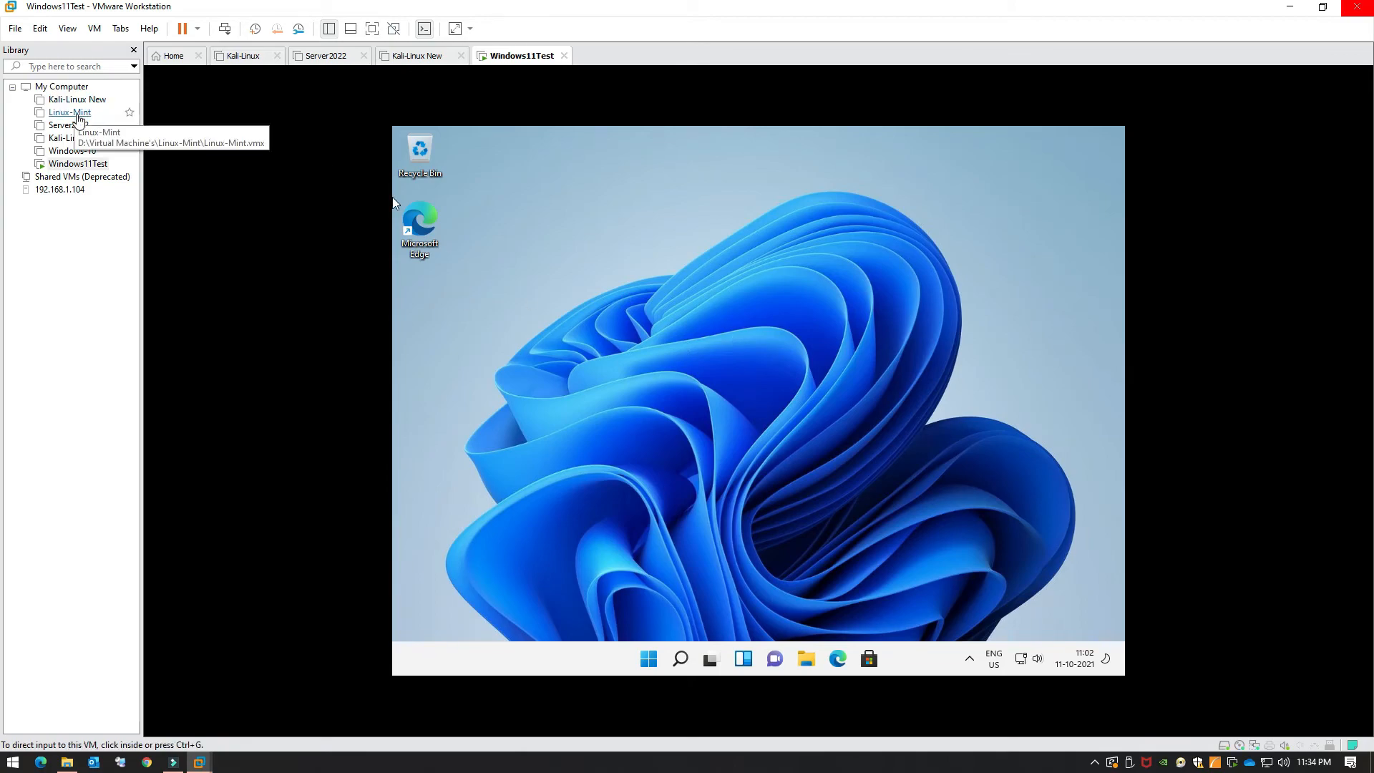
pyautogui.click(94, 28)
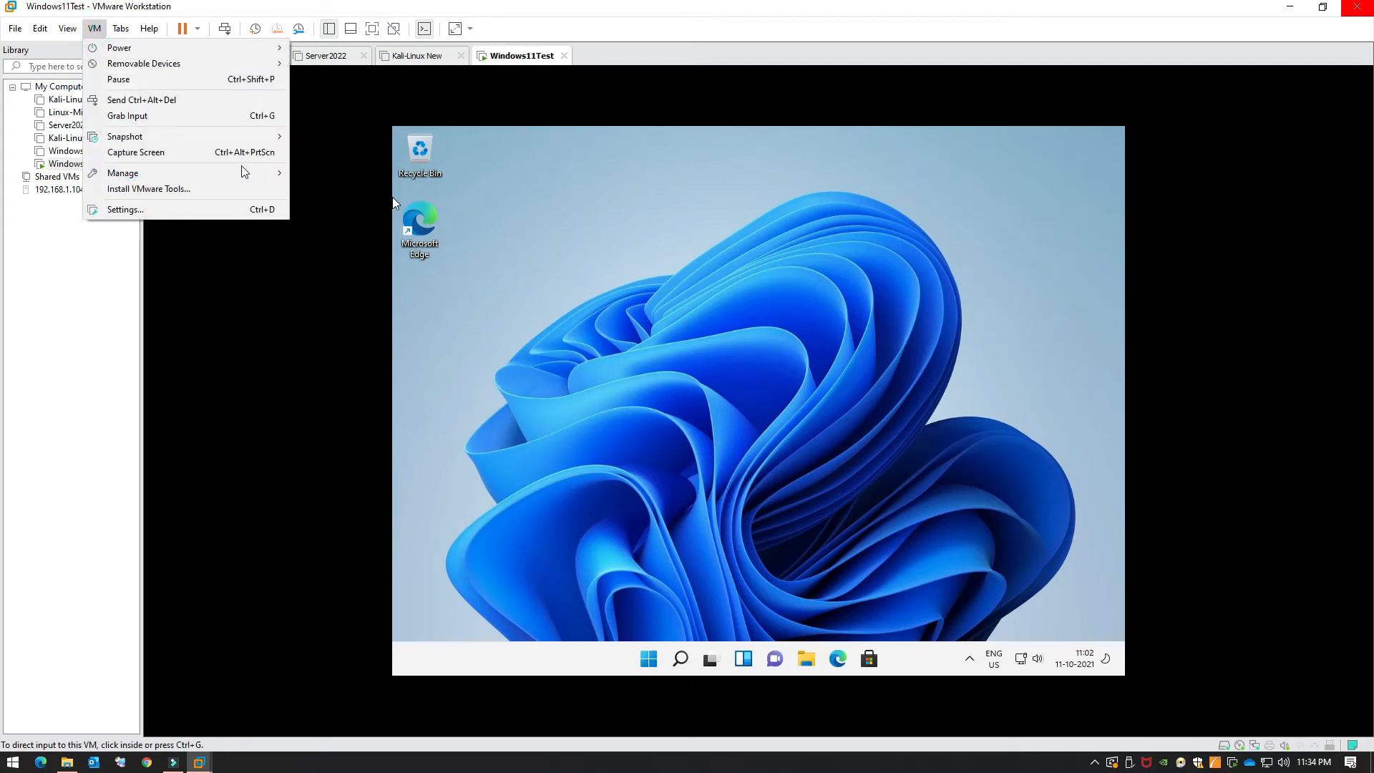
pyautogui.click(223, 191)
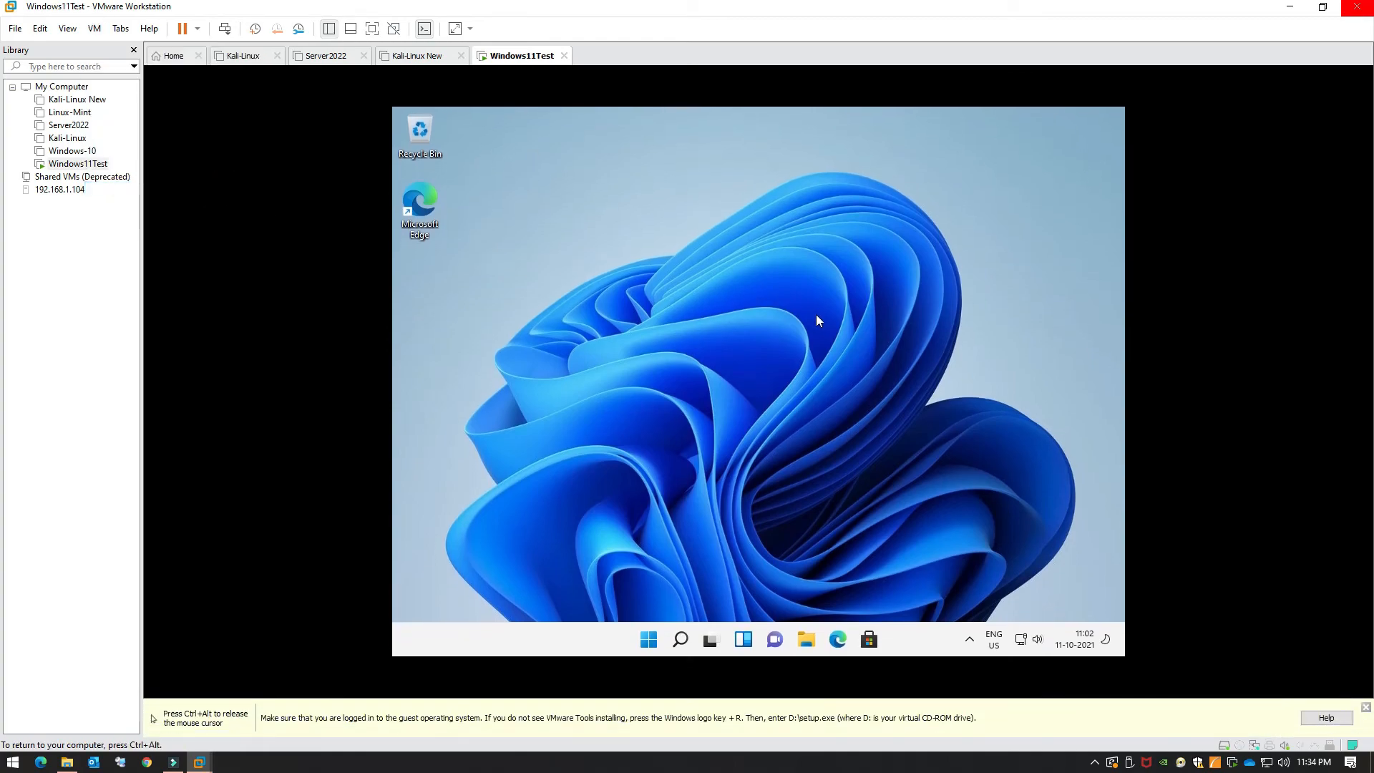
# Step: Run VMware Tools from DVD Drive (D:) under This PC, approve UAC, and minimize Explorer
pyautogui.click(808, 637)
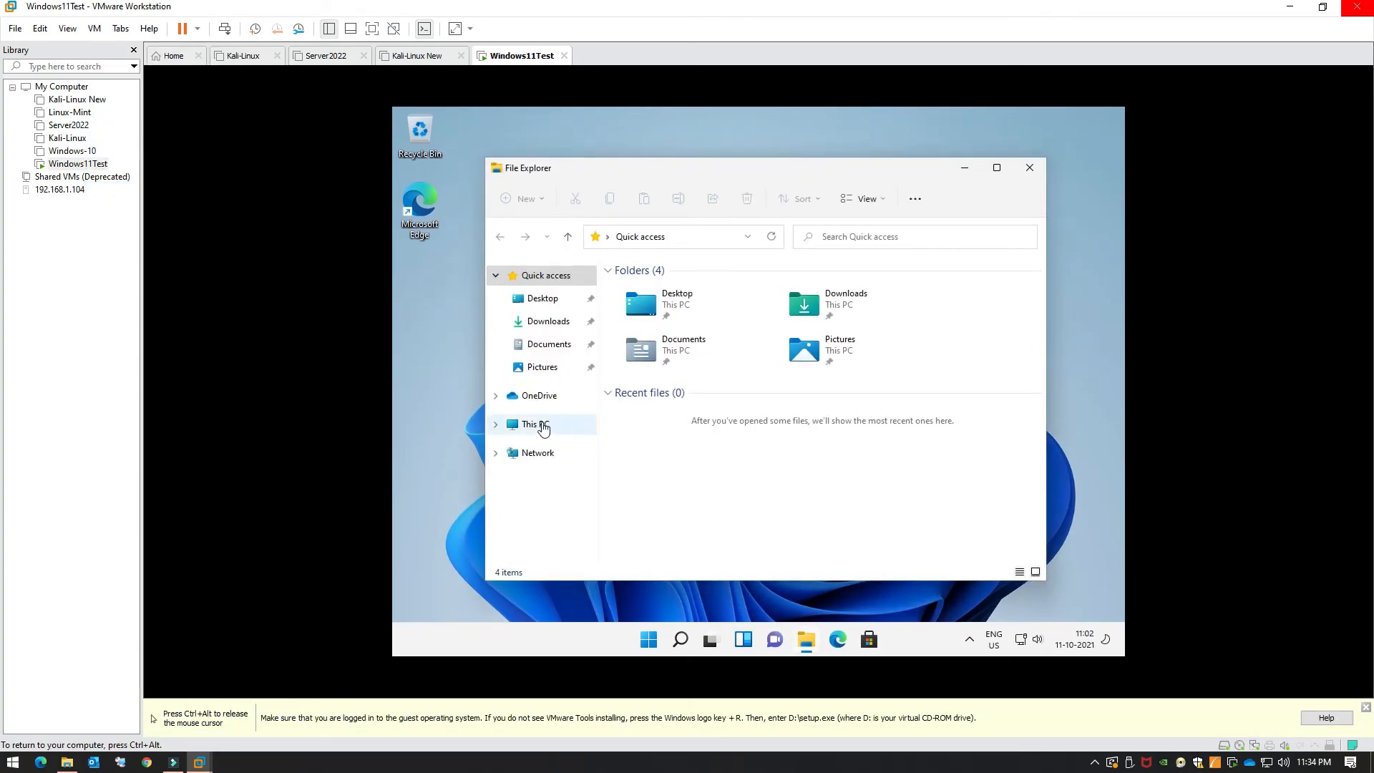
pyautogui.click(538, 423)
pyautogui.doubleClick(903, 444)
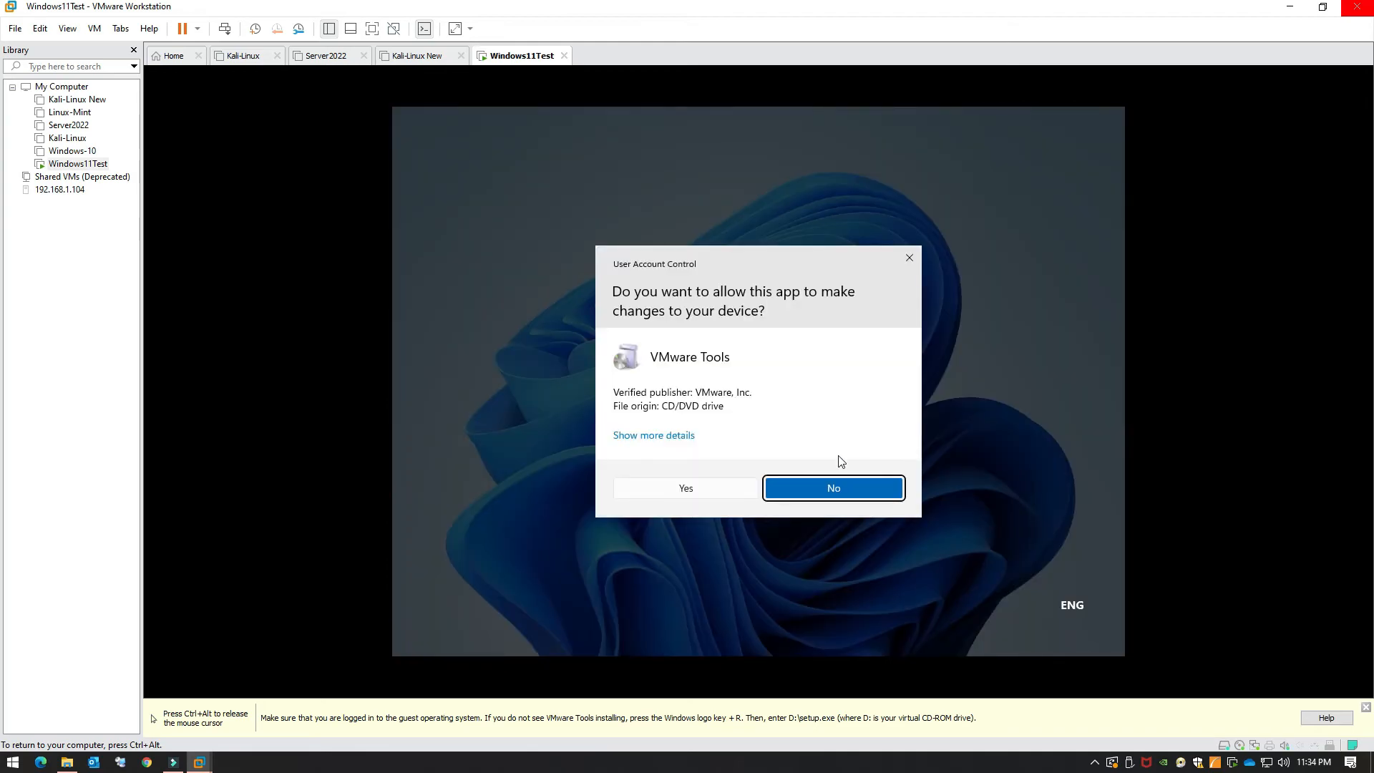
pyautogui.click(793, 481)
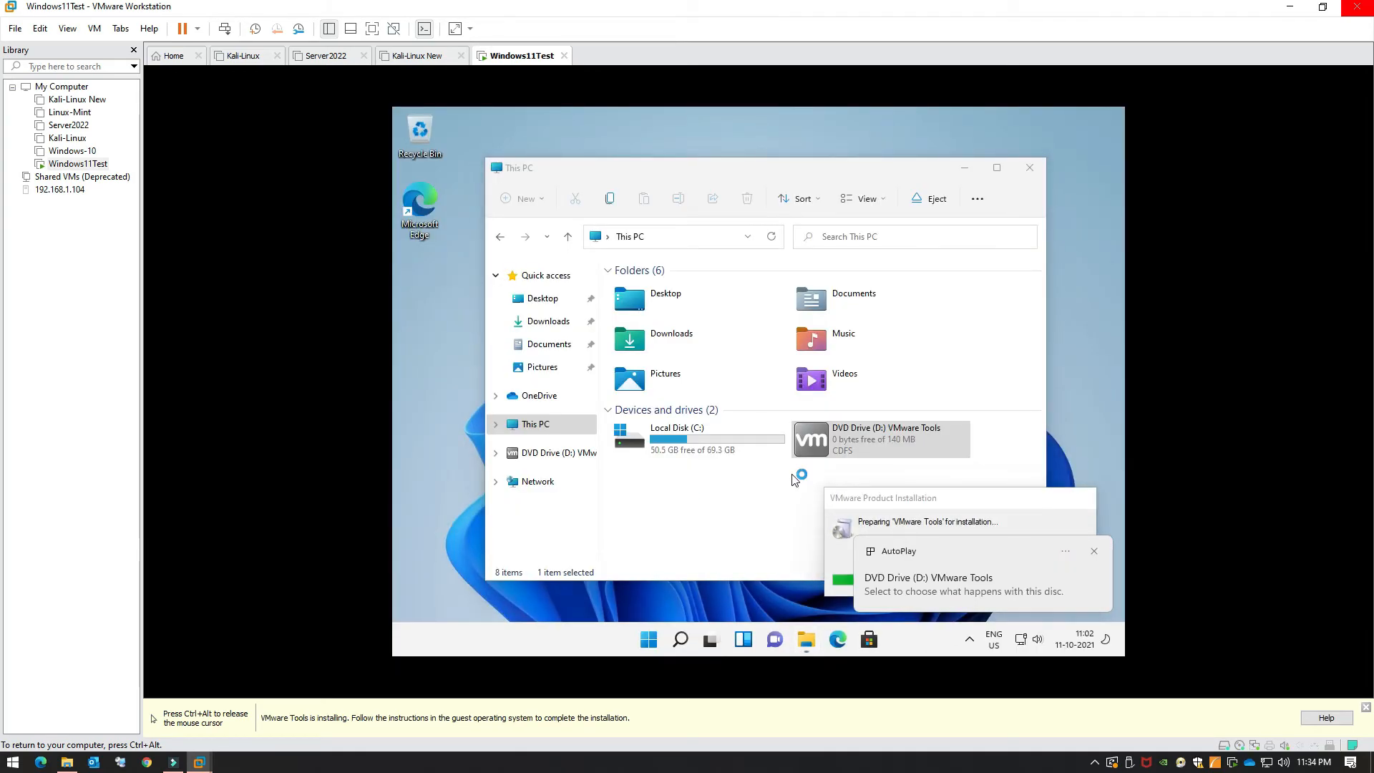
pyautogui.click(1093, 552)
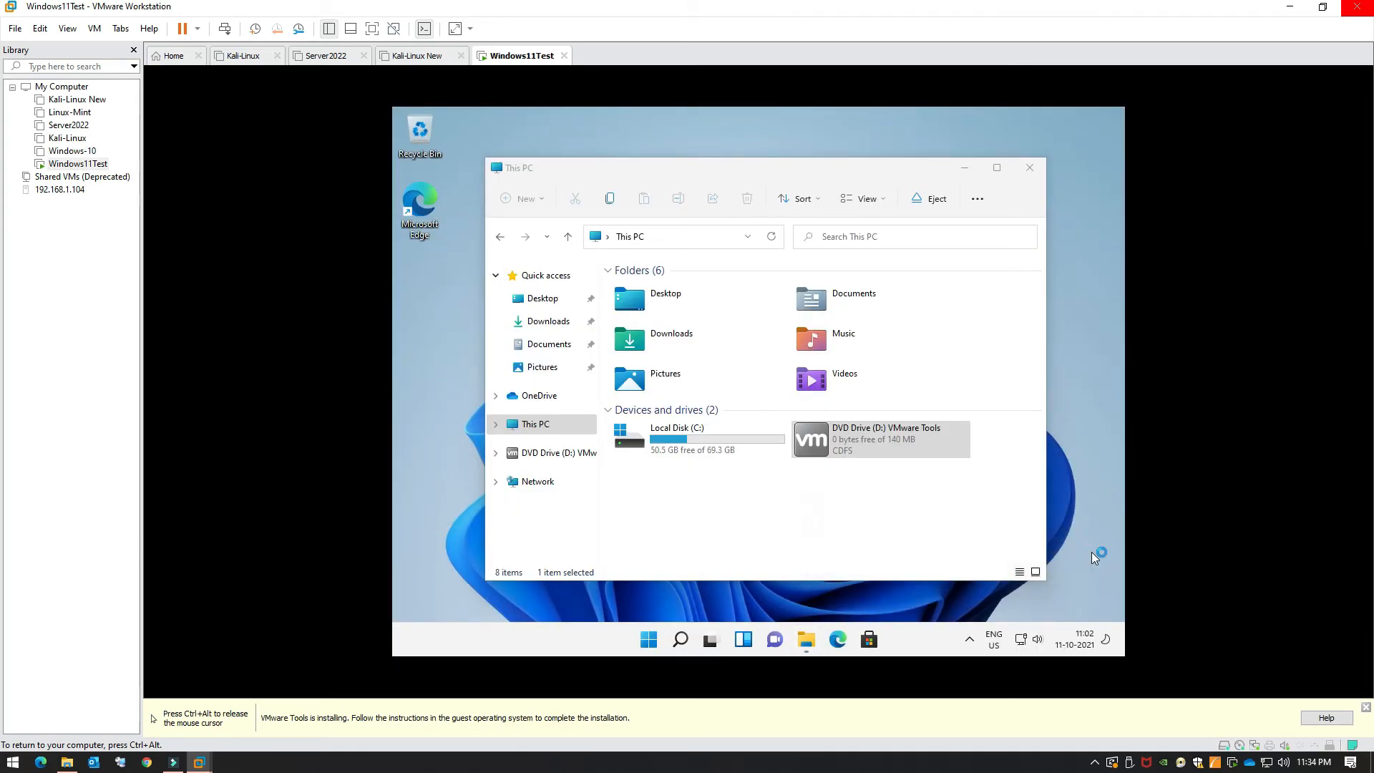
pyautogui.click(964, 168)
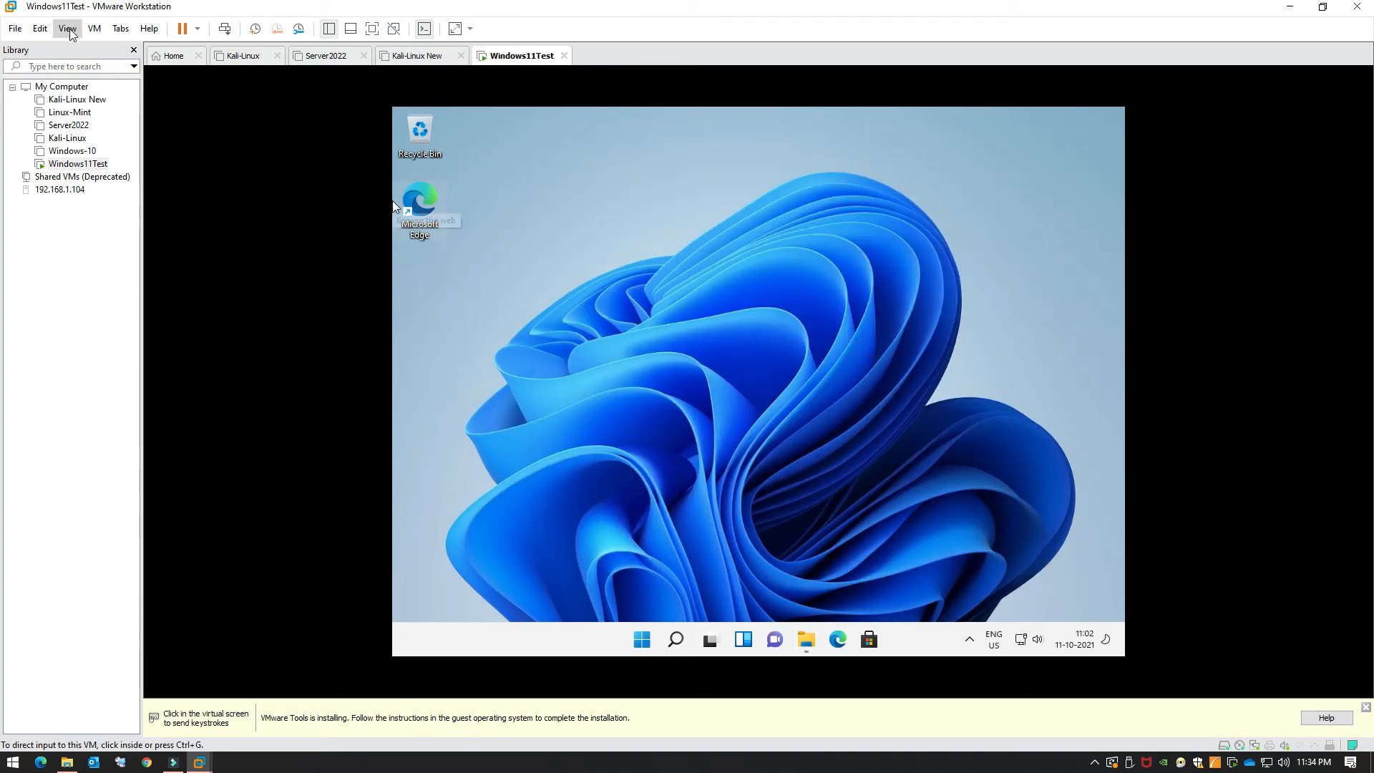
pyautogui.click(791, 231)
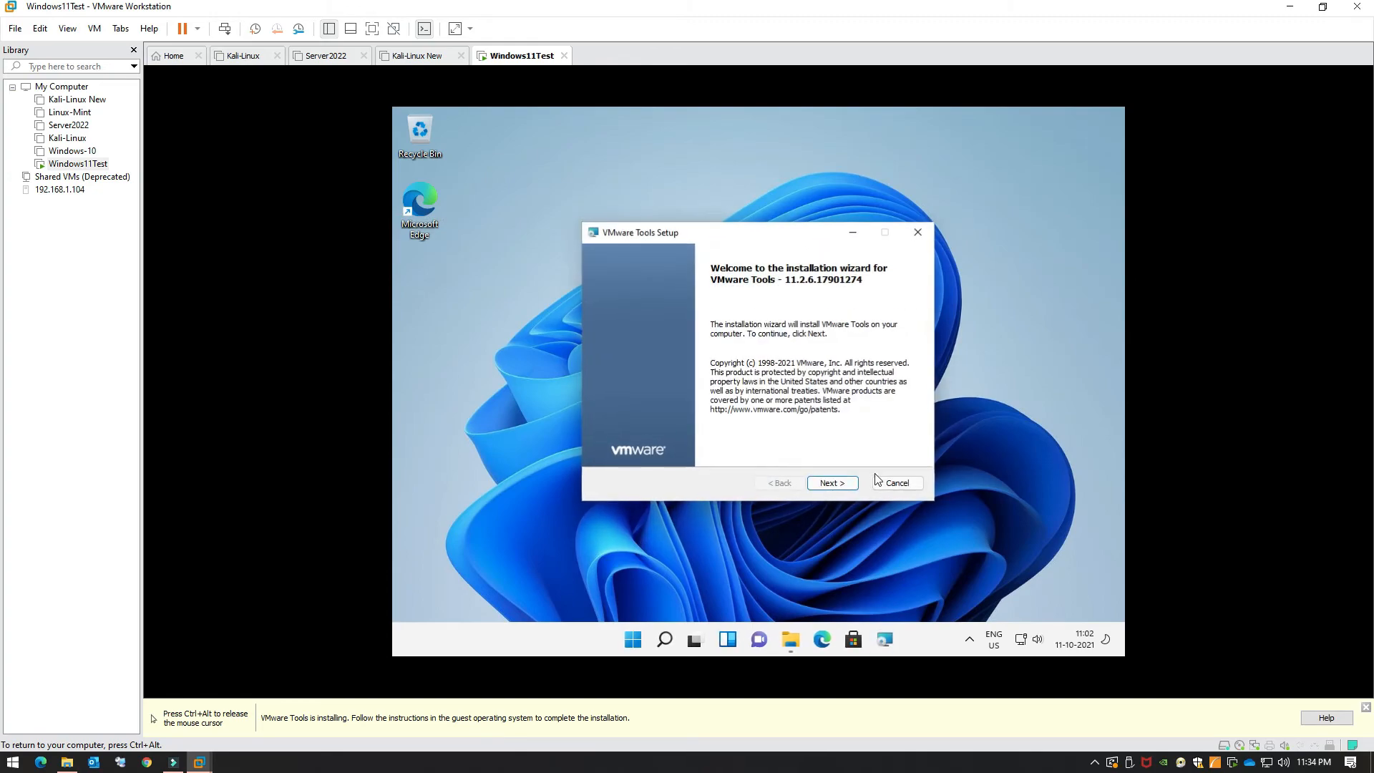
# Step: Install VMware Tools with the Complete setup type, finish the wizard, and choose No to restarting
pyautogui.click(833, 483)
pyautogui.click(630, 387)
pyautogui.click(841, 484)
pyautogui.click(841, 485)
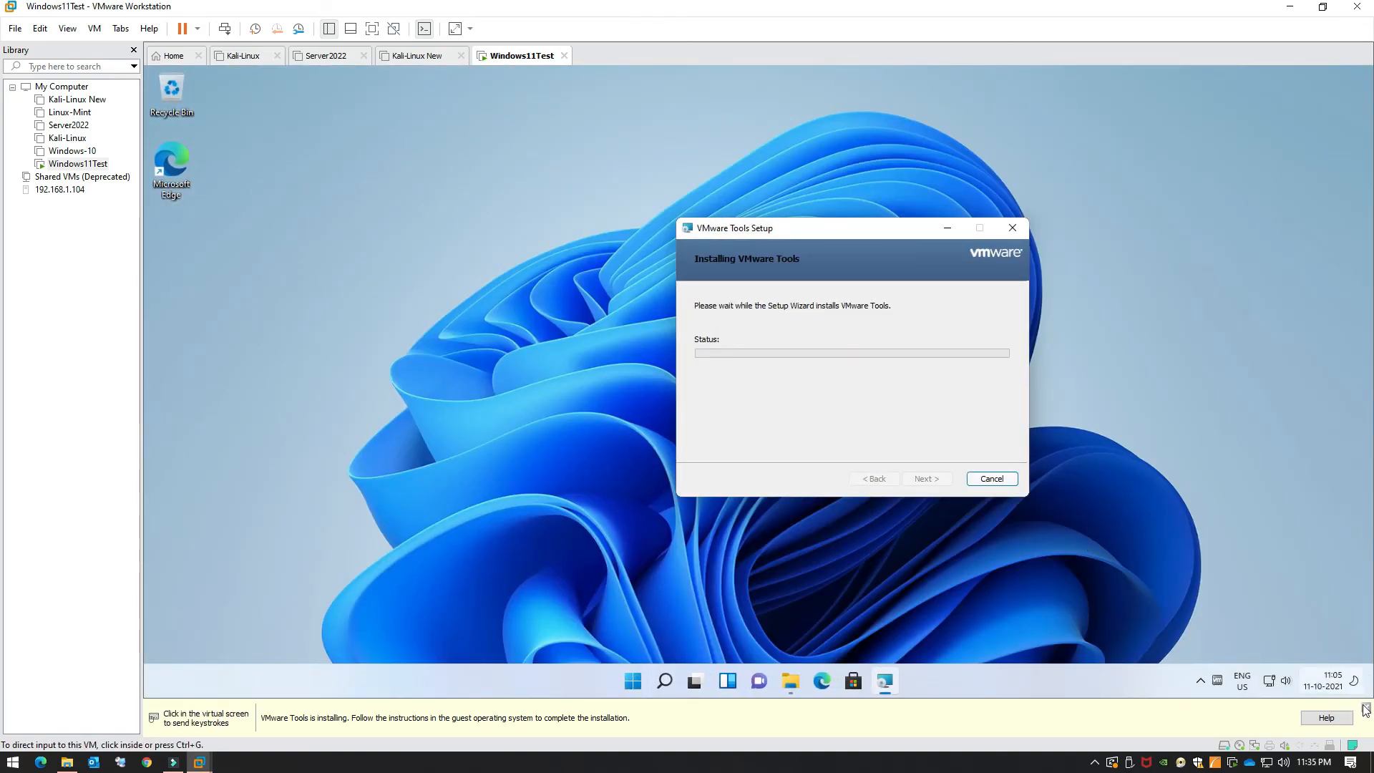
pyautogui.rightClick(1162, 378)
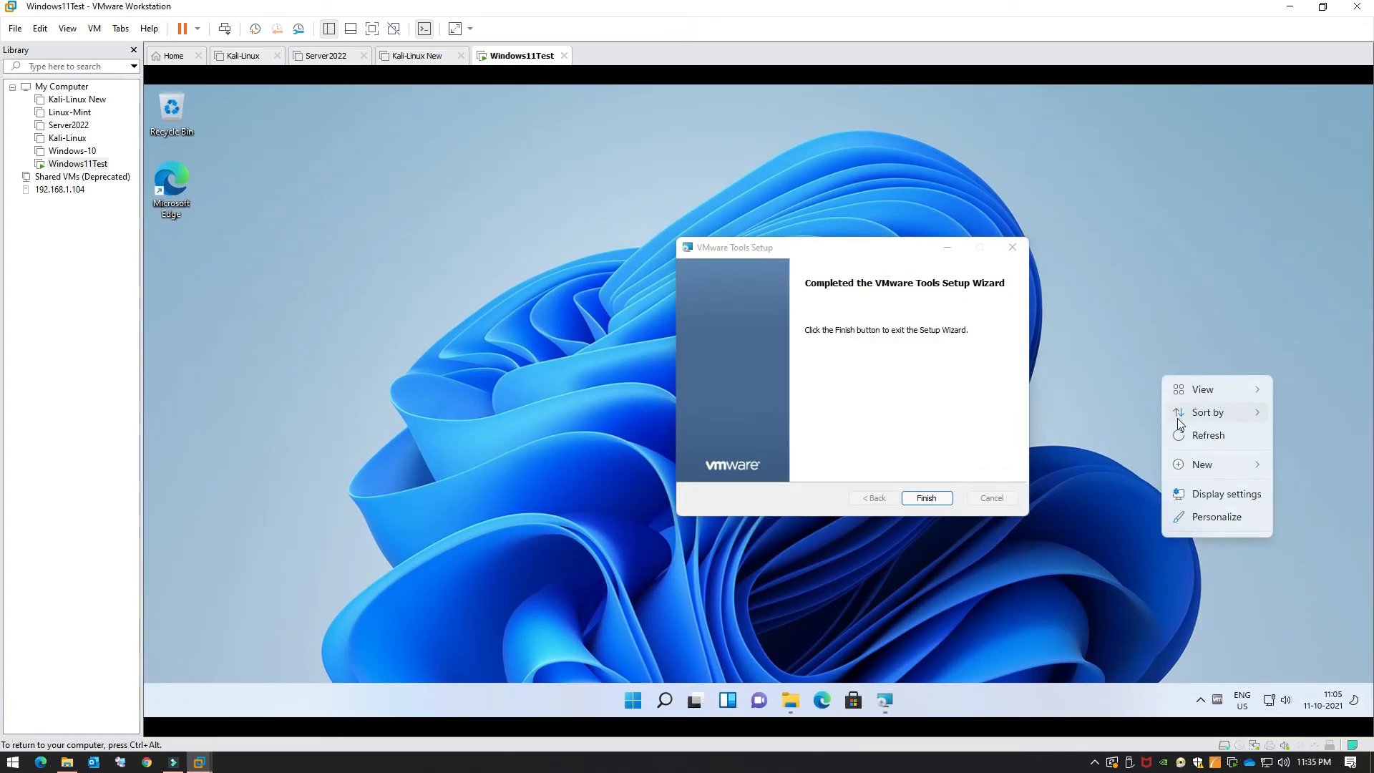
pyautogui.click(920, 499)
pyautogui.click(920, 499)
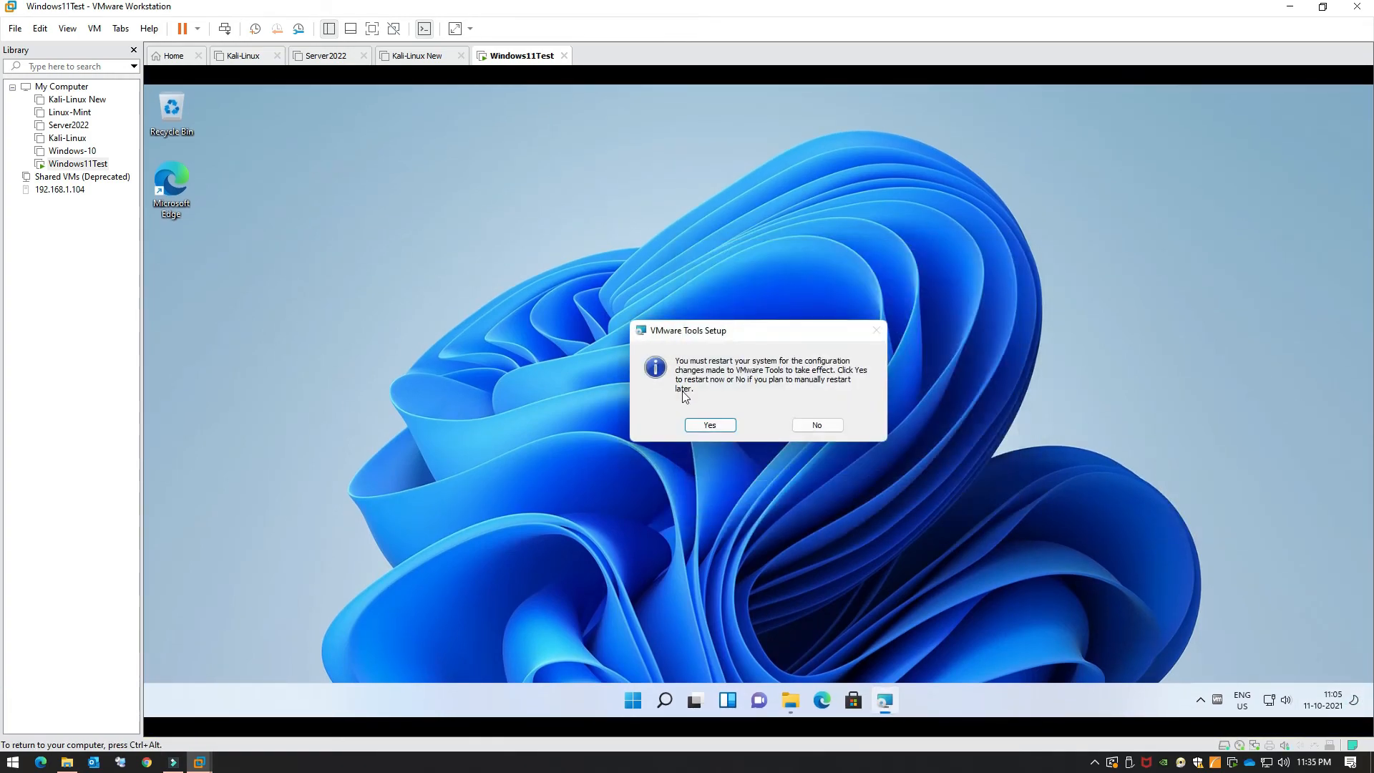
pyautogui.click(818, 425)
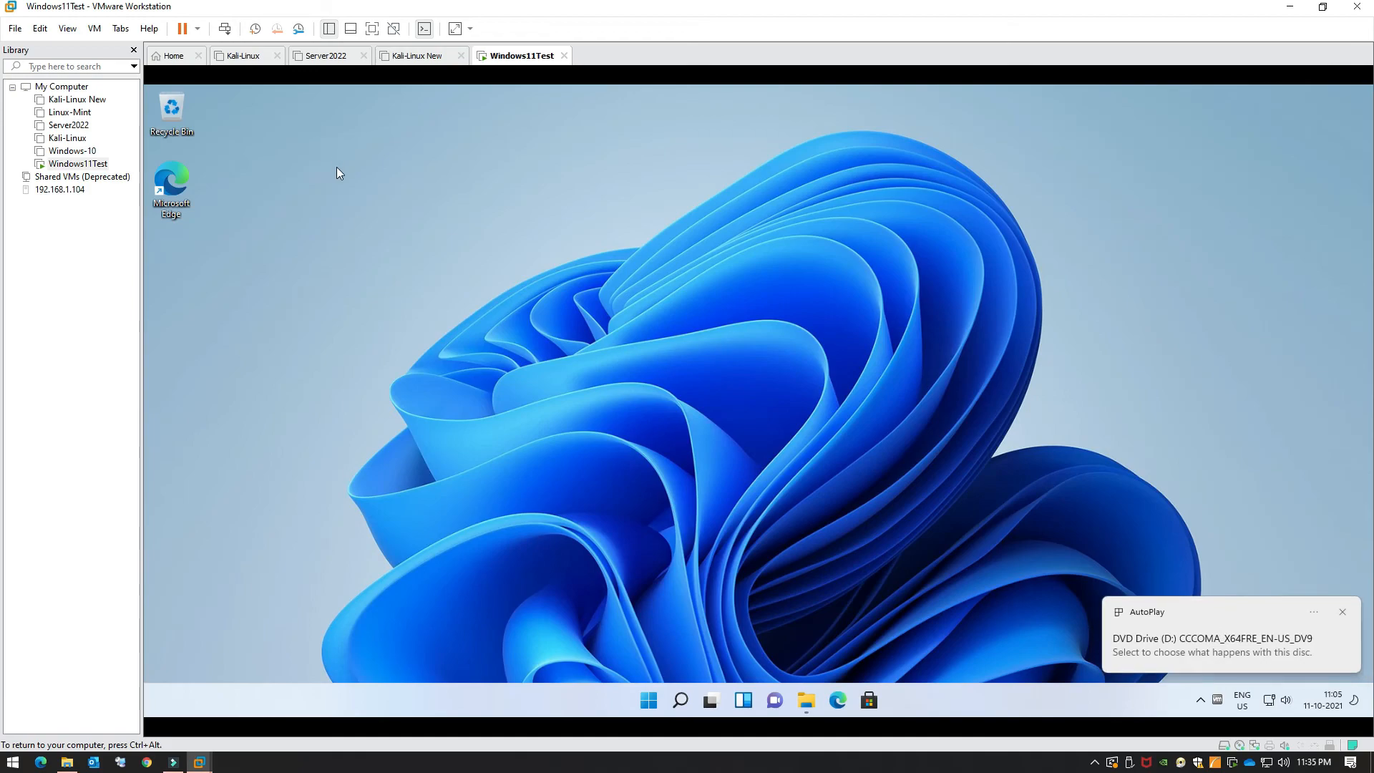
# Step: Switch the virtual machine to full screen from the View menu
pyautogui.click(94, 29)
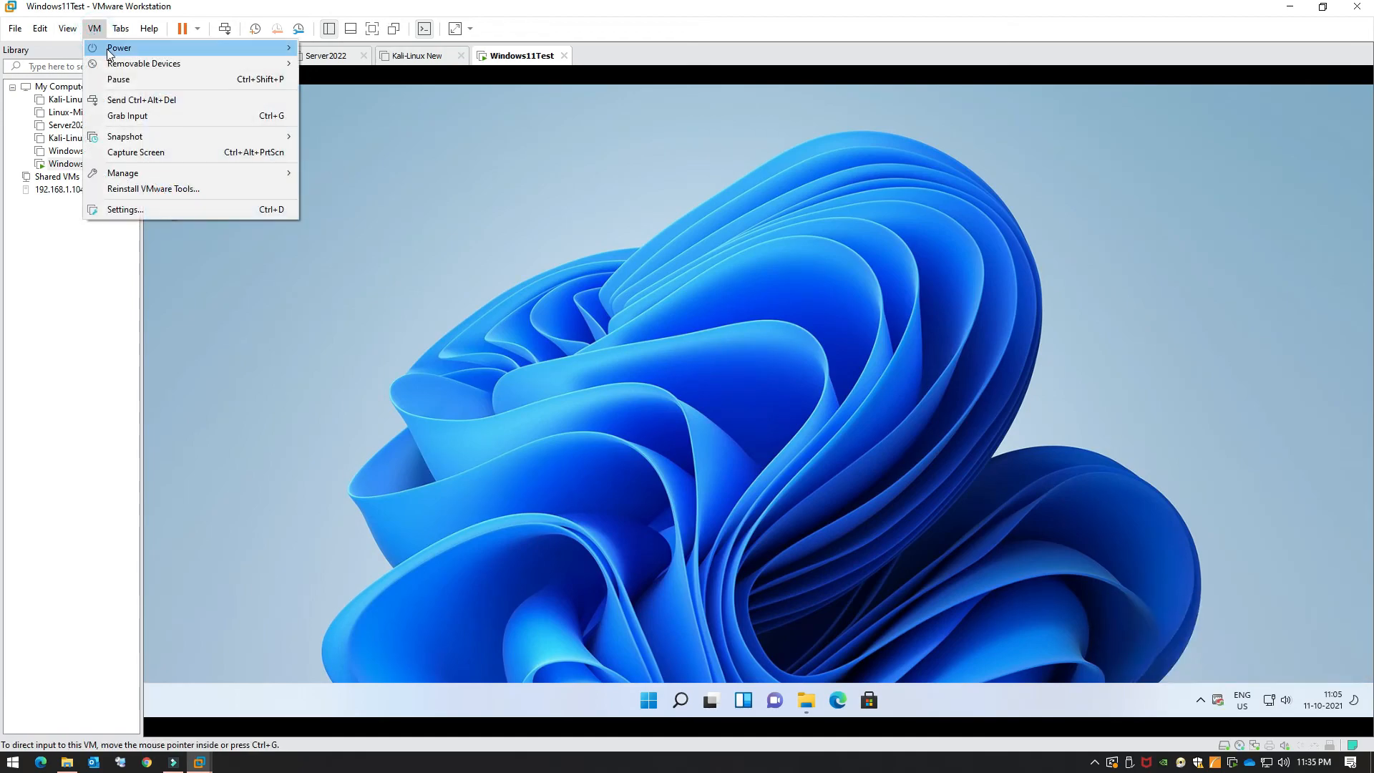
pyautogui.click(594, 176)
pyautogui.rightClick(604, 209)
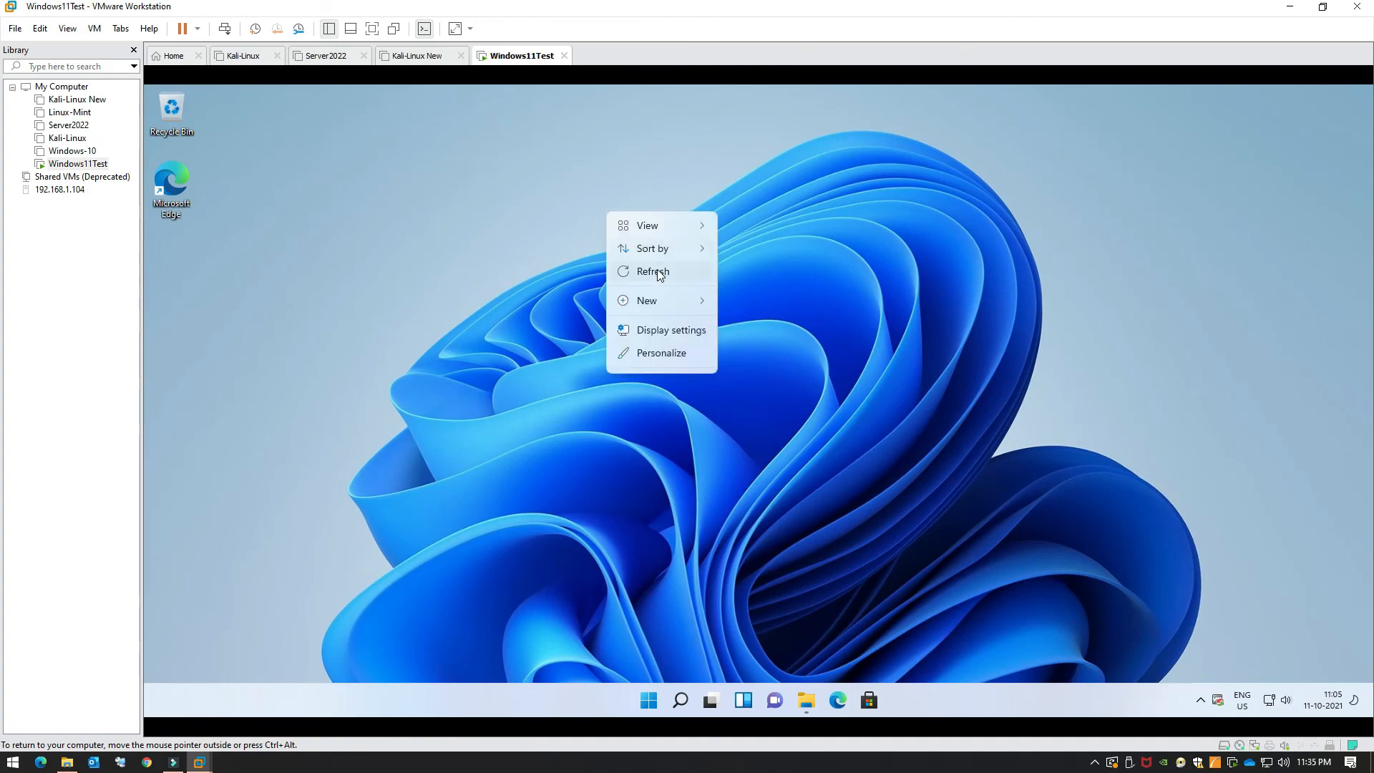
pyautogui.click(68, 28)
pyautogui.click(86, 46)
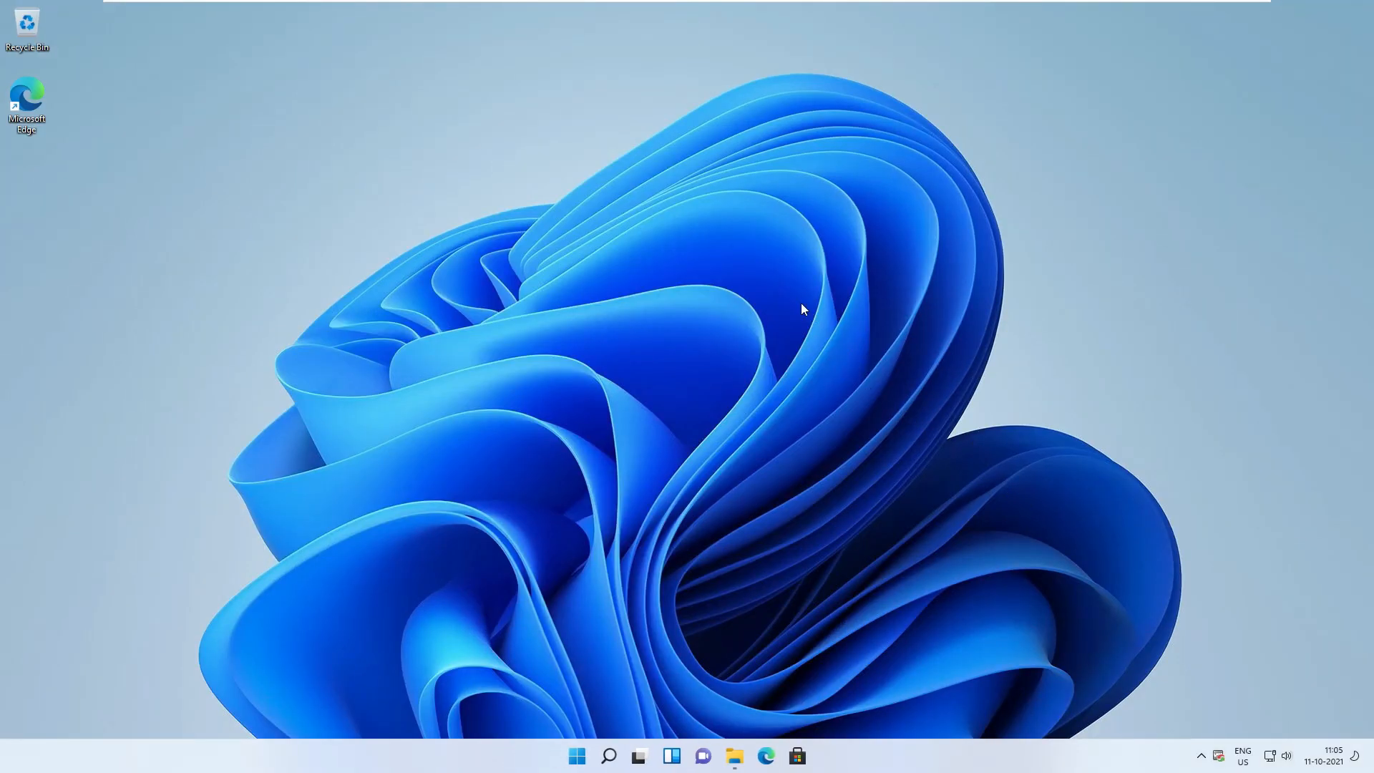
# Step: Refresh the full-screen guest desktop several times from its right-click menu
pyautogui.rightClick(800, 309)
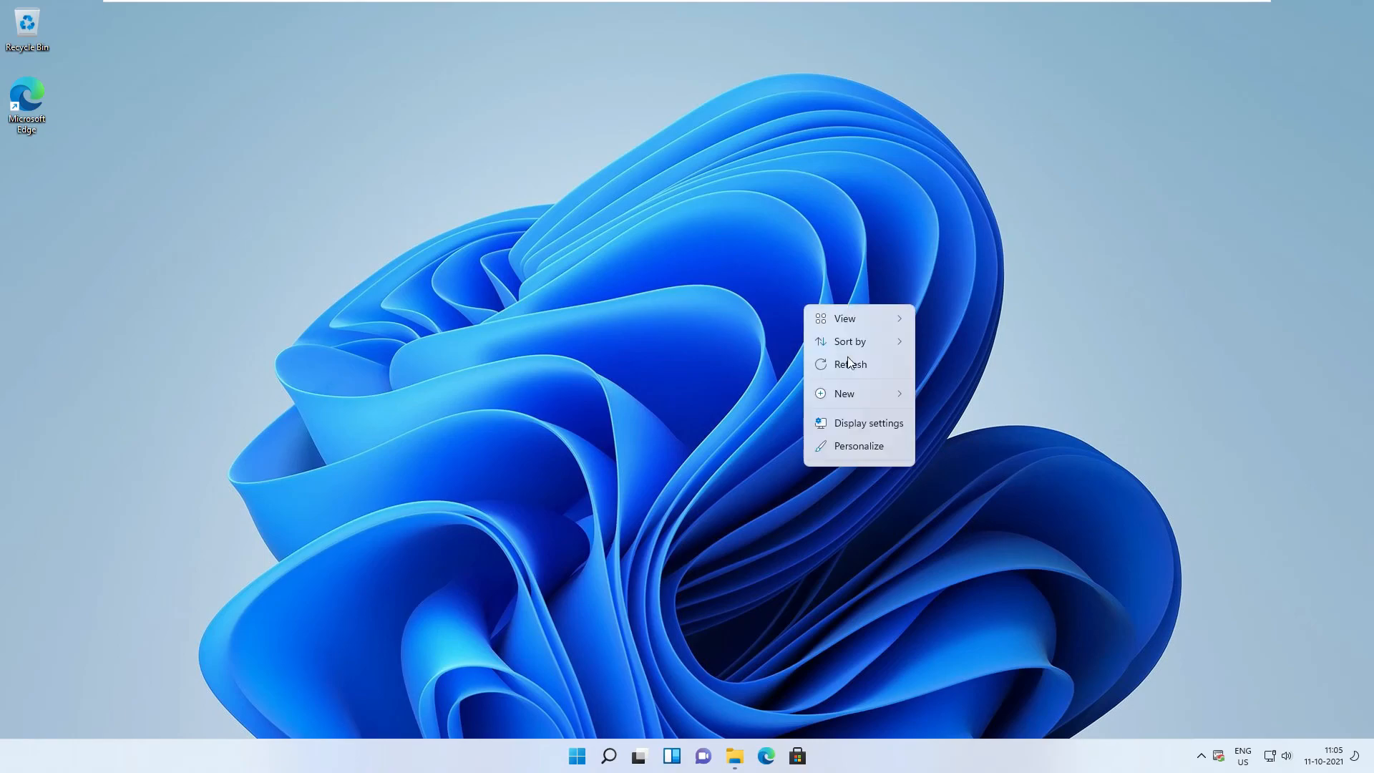
pyautogui.click(822, 352)
pyautogui.rightClick(514, 271)
pyautogui.click(546, 327)
pyautogui.rightClick(557, 229)
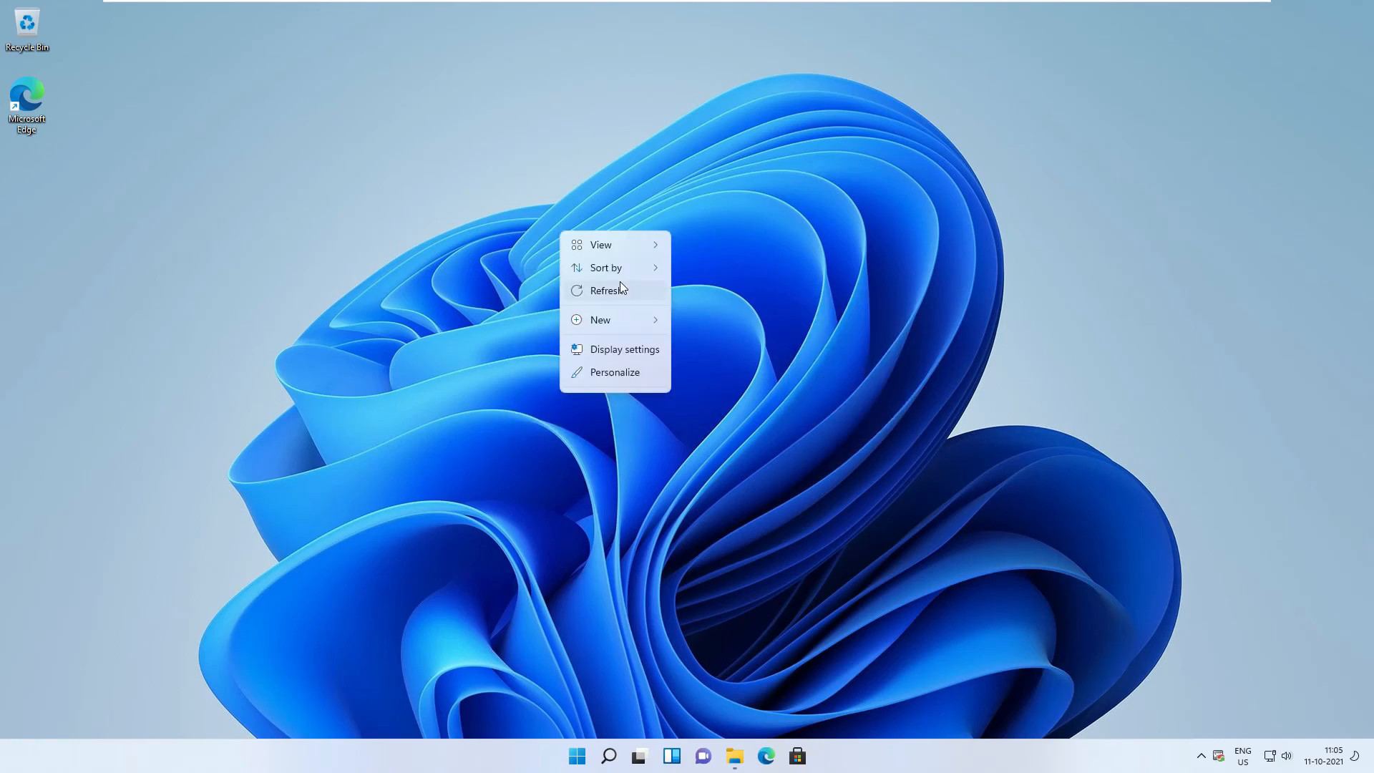
pyautogui.click(617, 286)
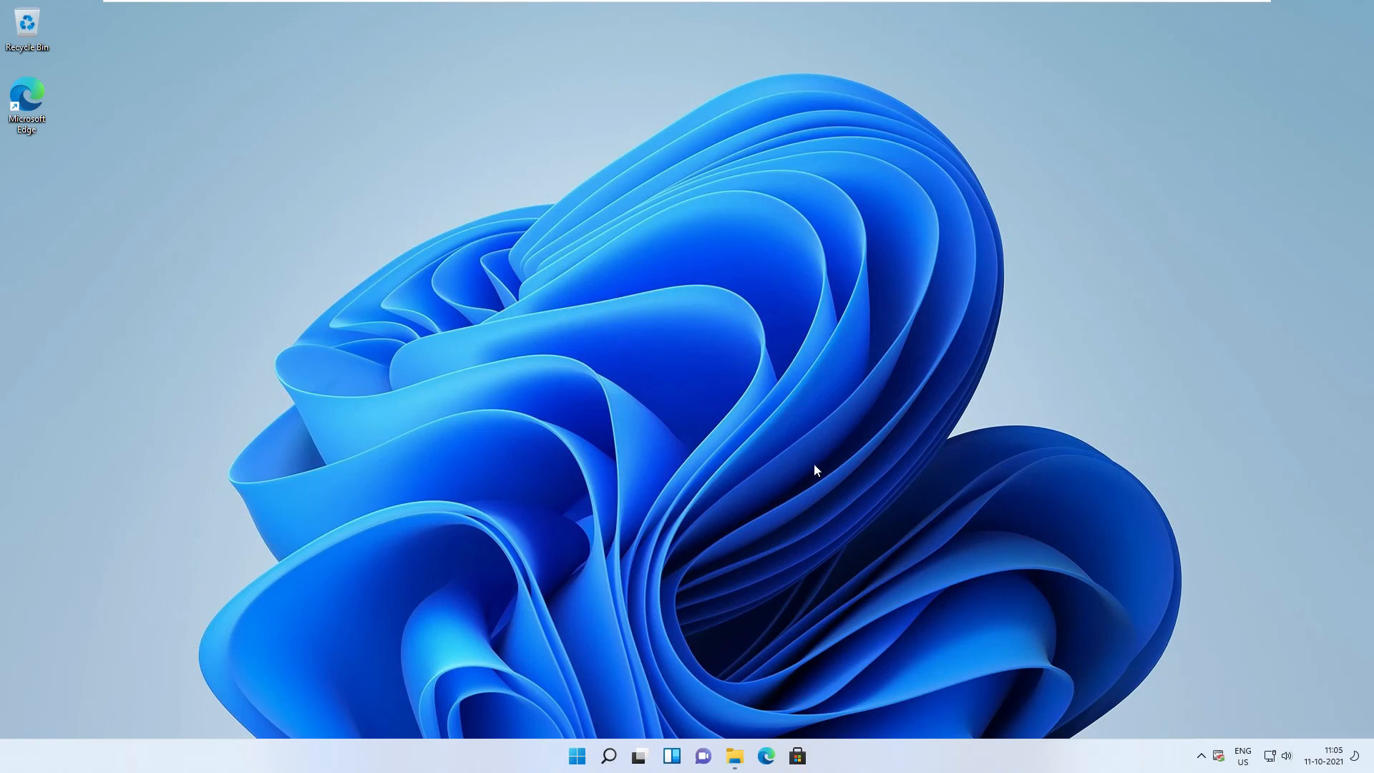
# Step: Bring the guest's This PC File Explorer window back into view
pyautogui.click(735, 756)
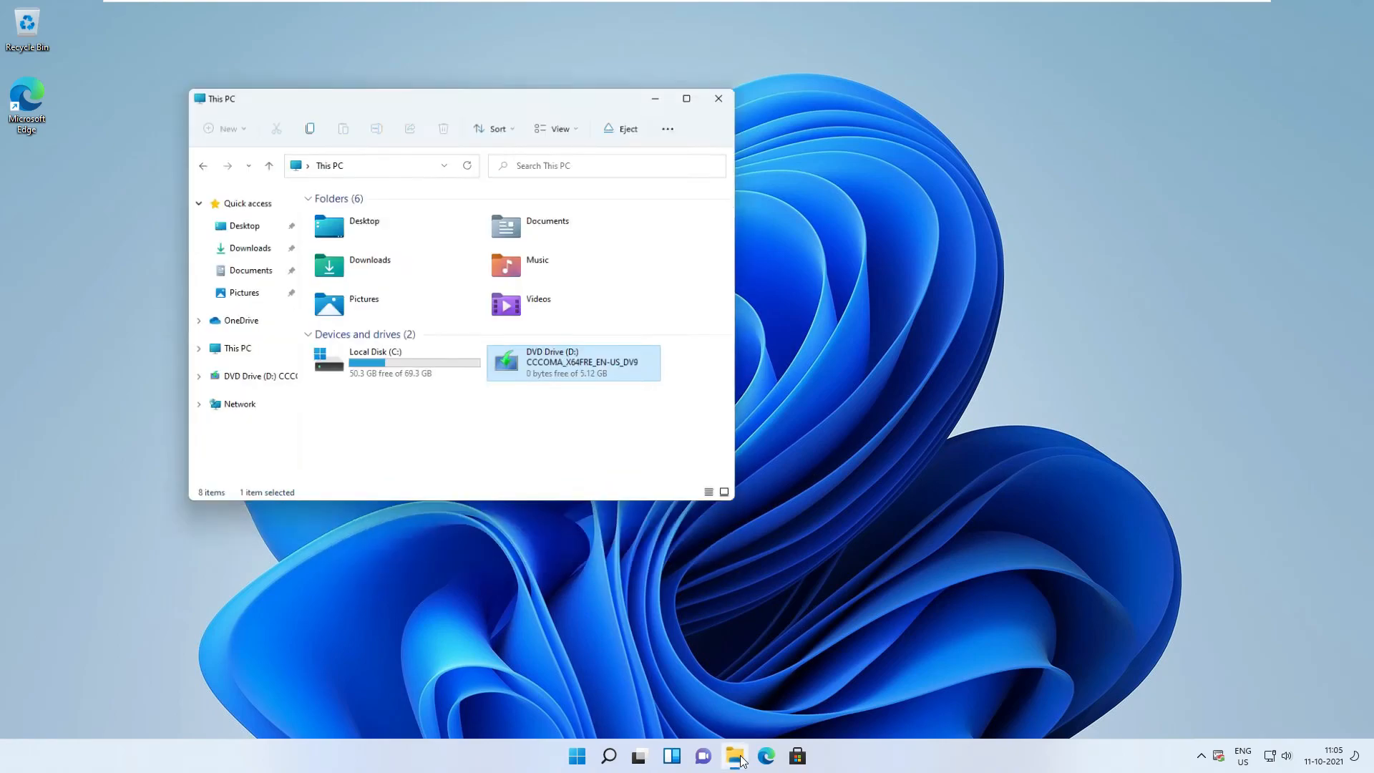
pyautogui.click(457, 401)
pyautogui.rightClick(459, 402)
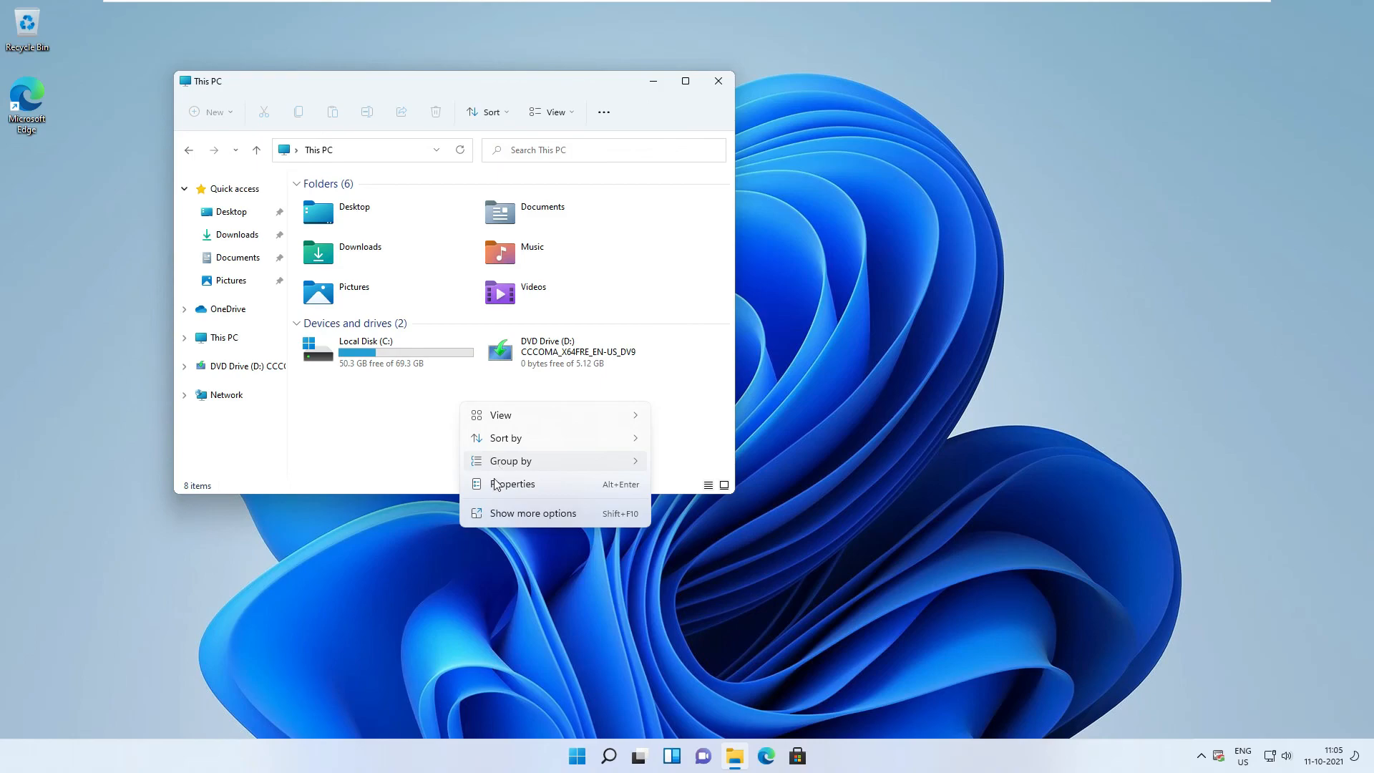
pyautogui.click(653, 81)
pyautogui.click(735, 756)
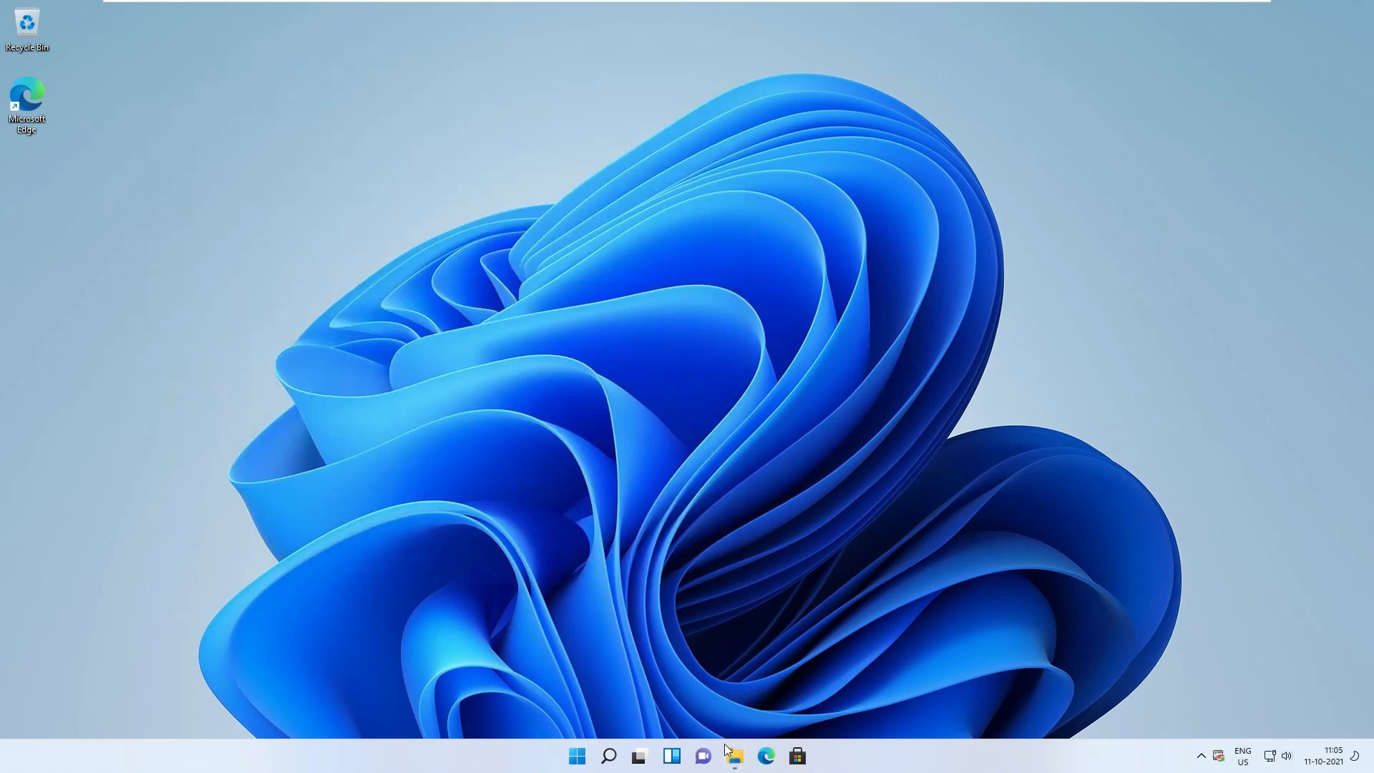
pyautogui.click(735, 756)
# Step: Open This PC Properties via Show more options, review System > About, then close Settings
pyautogui.rightClick(213, 335)
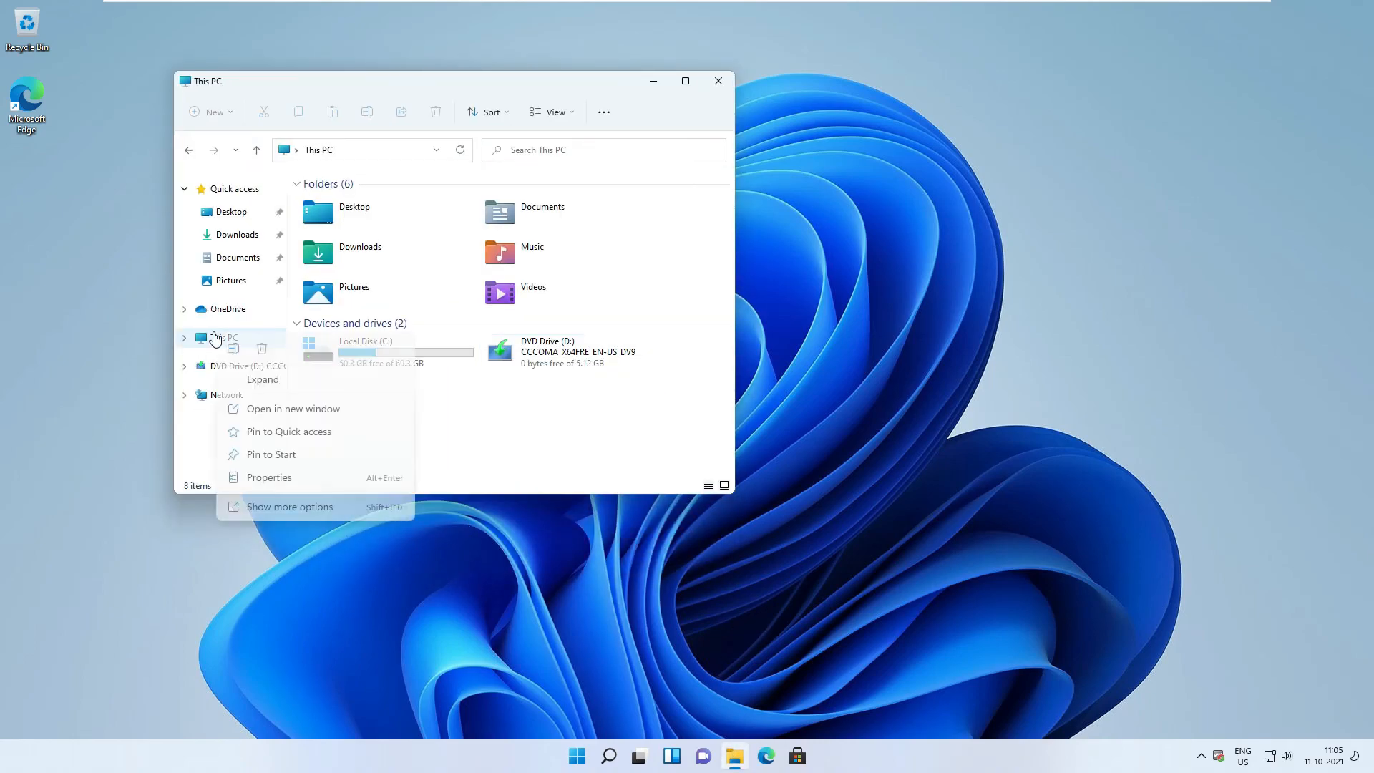
pyautogui.click(279, 508)
pyautogui.click(349, 702)
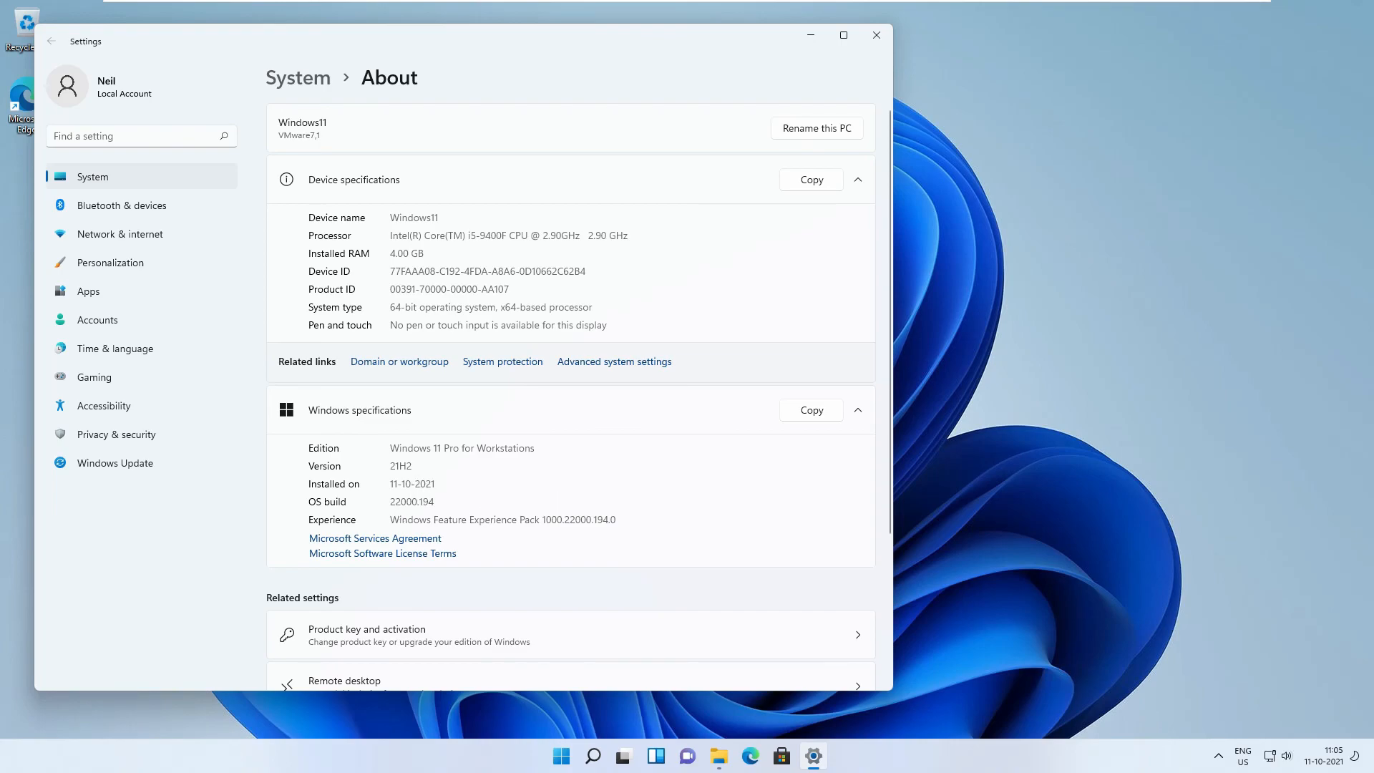
pyautogui.scroll(-3, 647, 514)
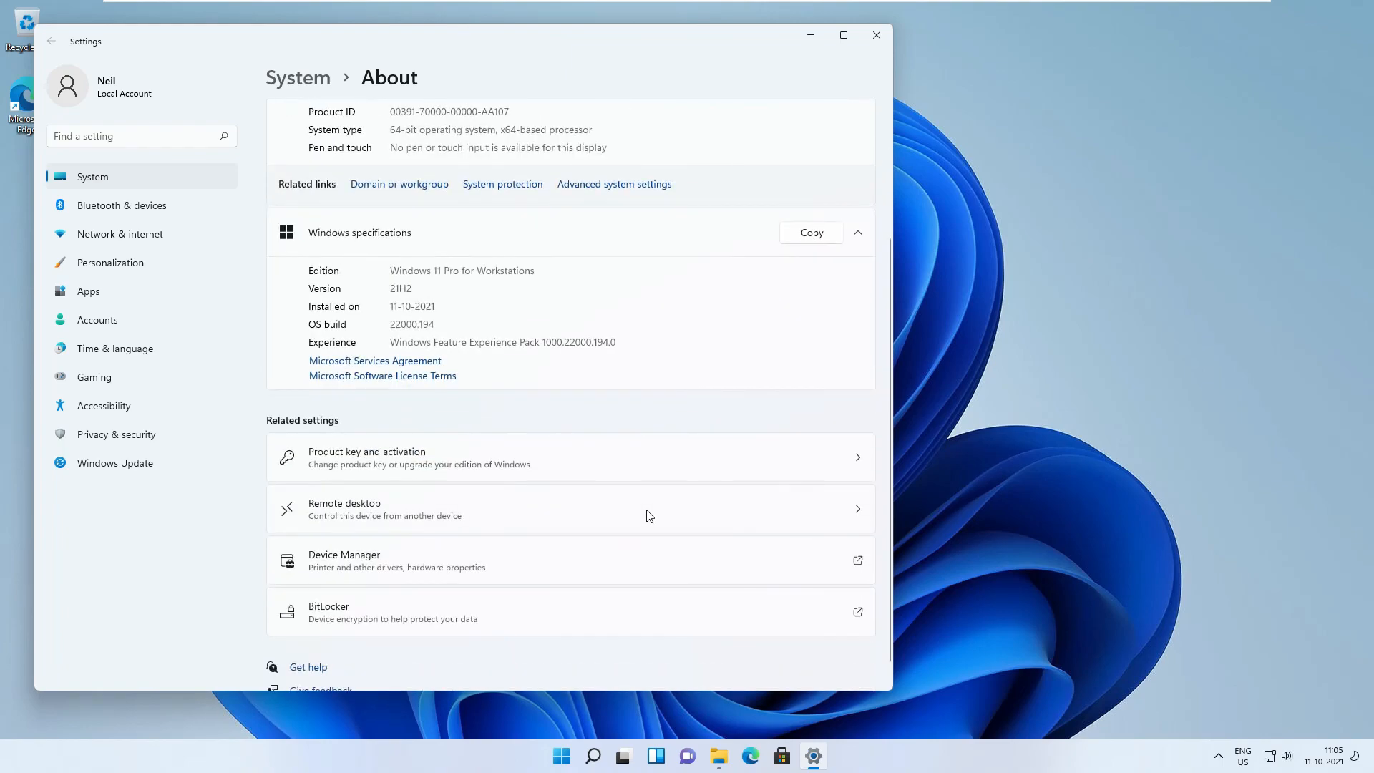
pyautogui.scroll(3, 647, 515)
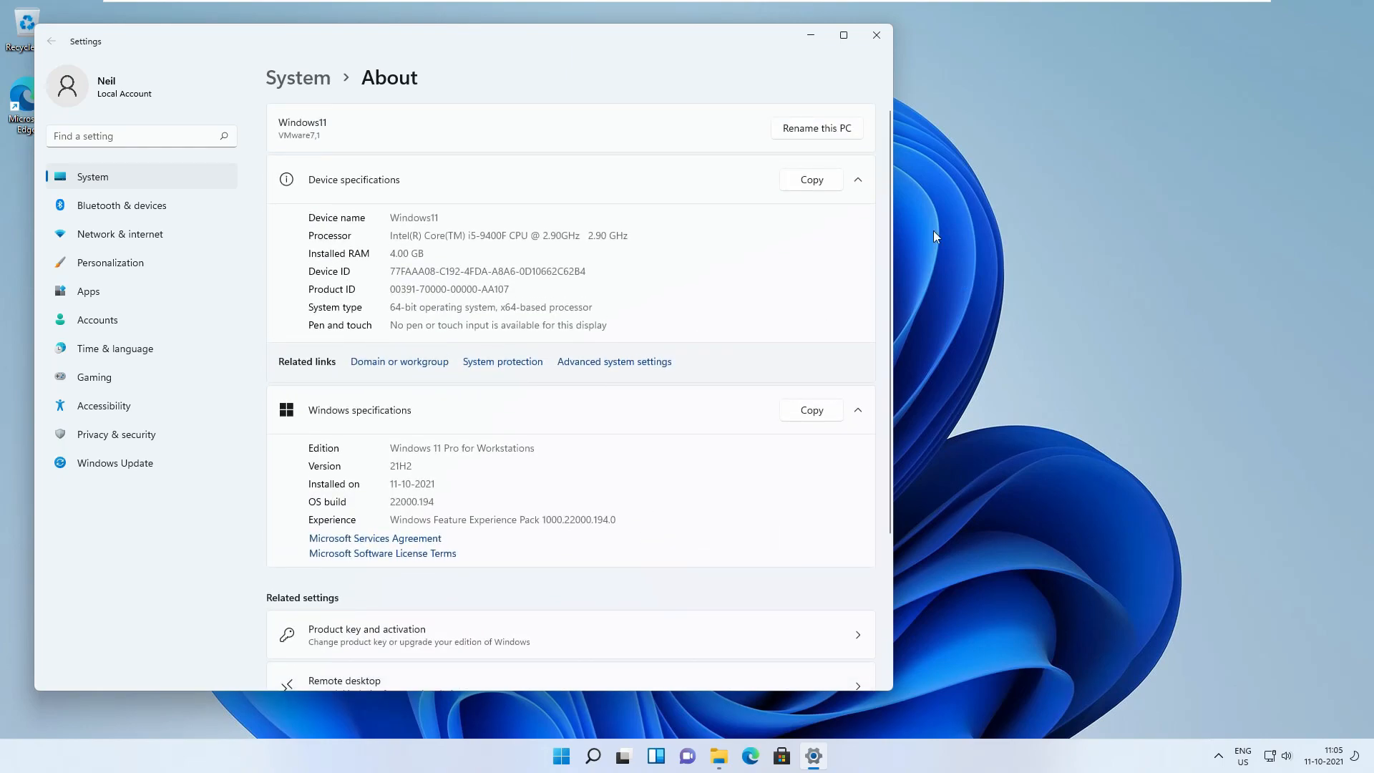
pyautogui.click(876, 35)
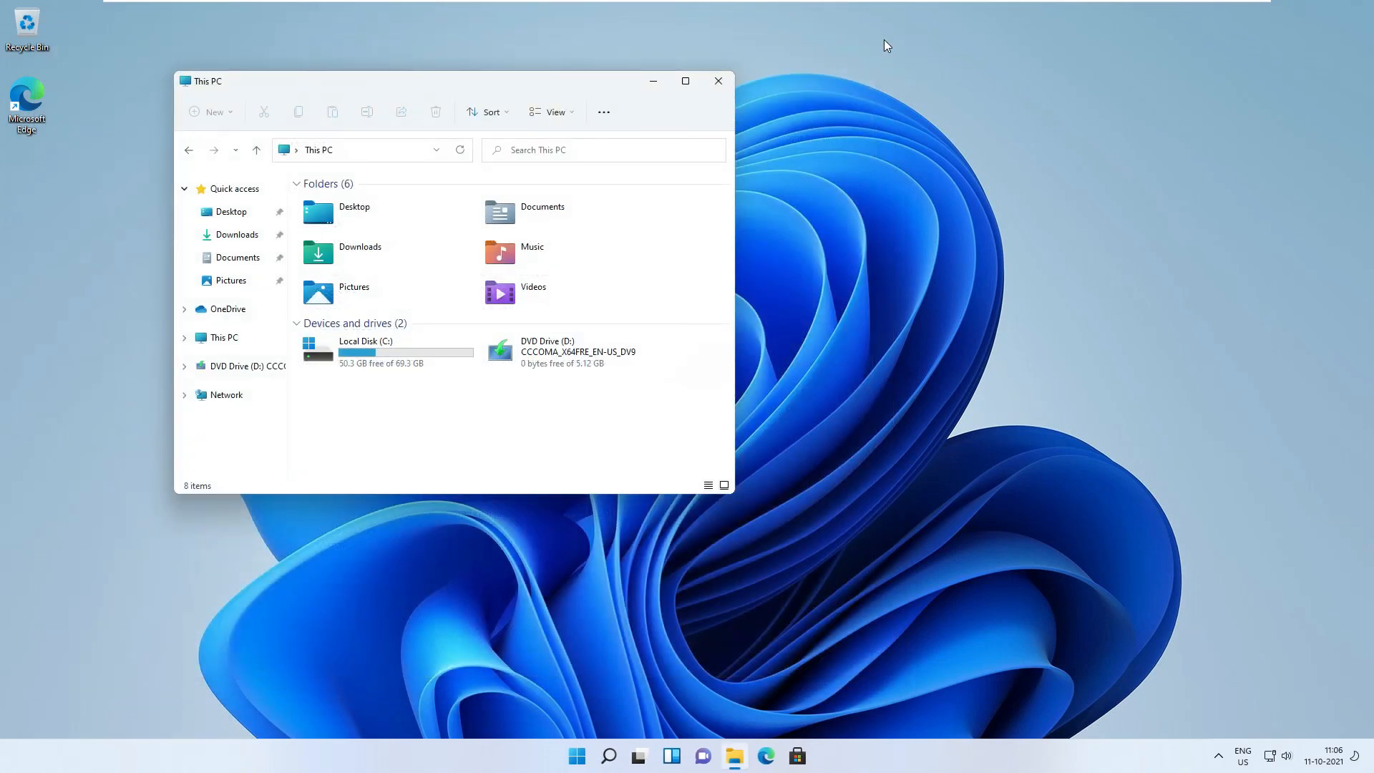
# Step: Minimize the full-screen VM from its top toolbar and check the host's hidden notification-area icons
pyautogui.moveTo(1091, 7)
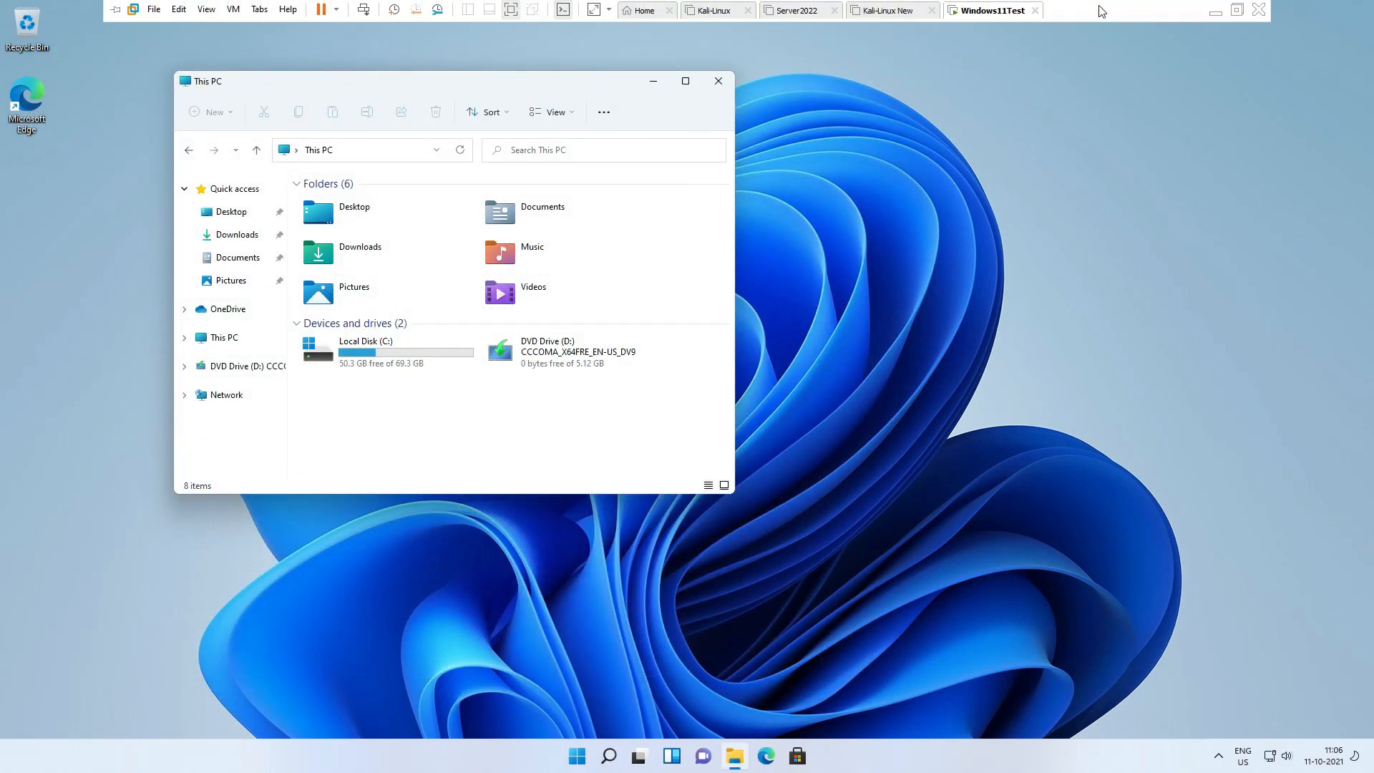
pyautogui.click(1215, 13)
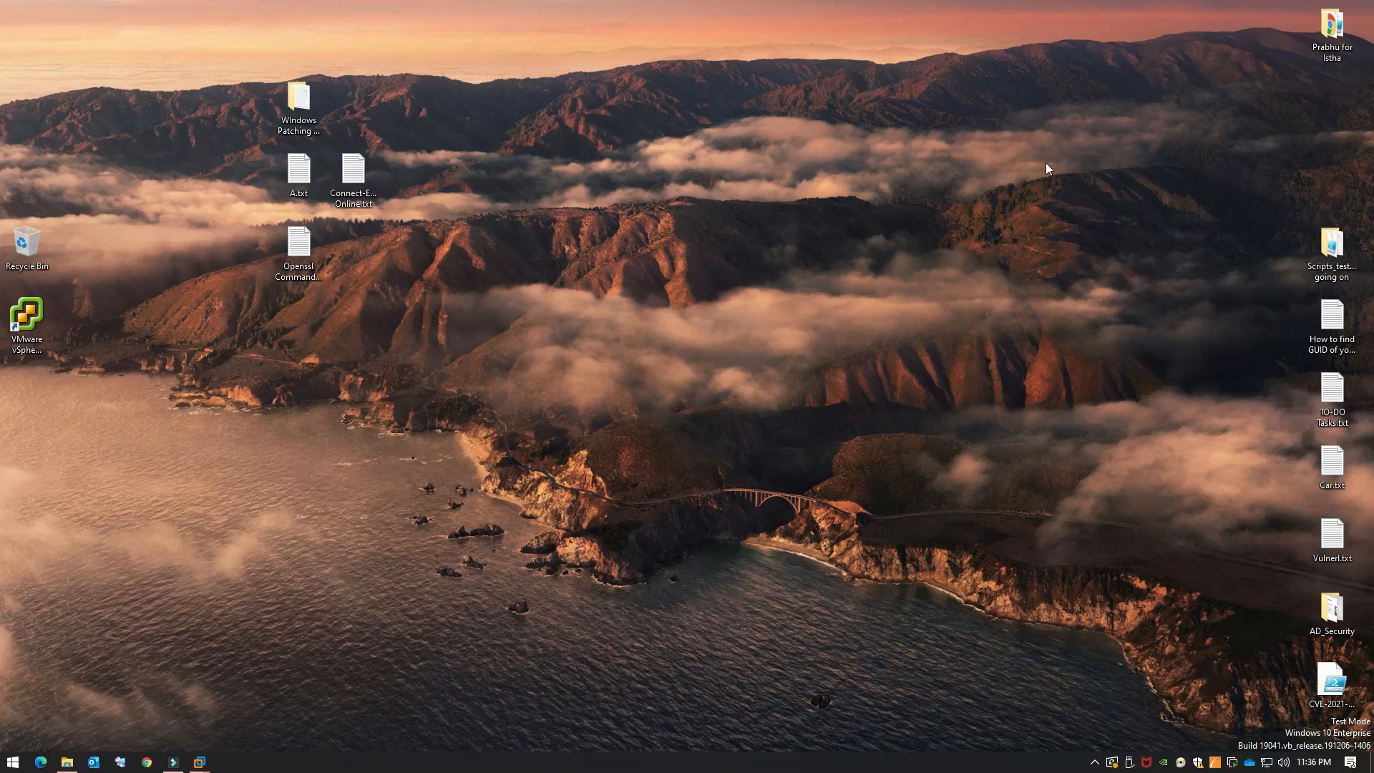
pyautogui.click(1095, 762)
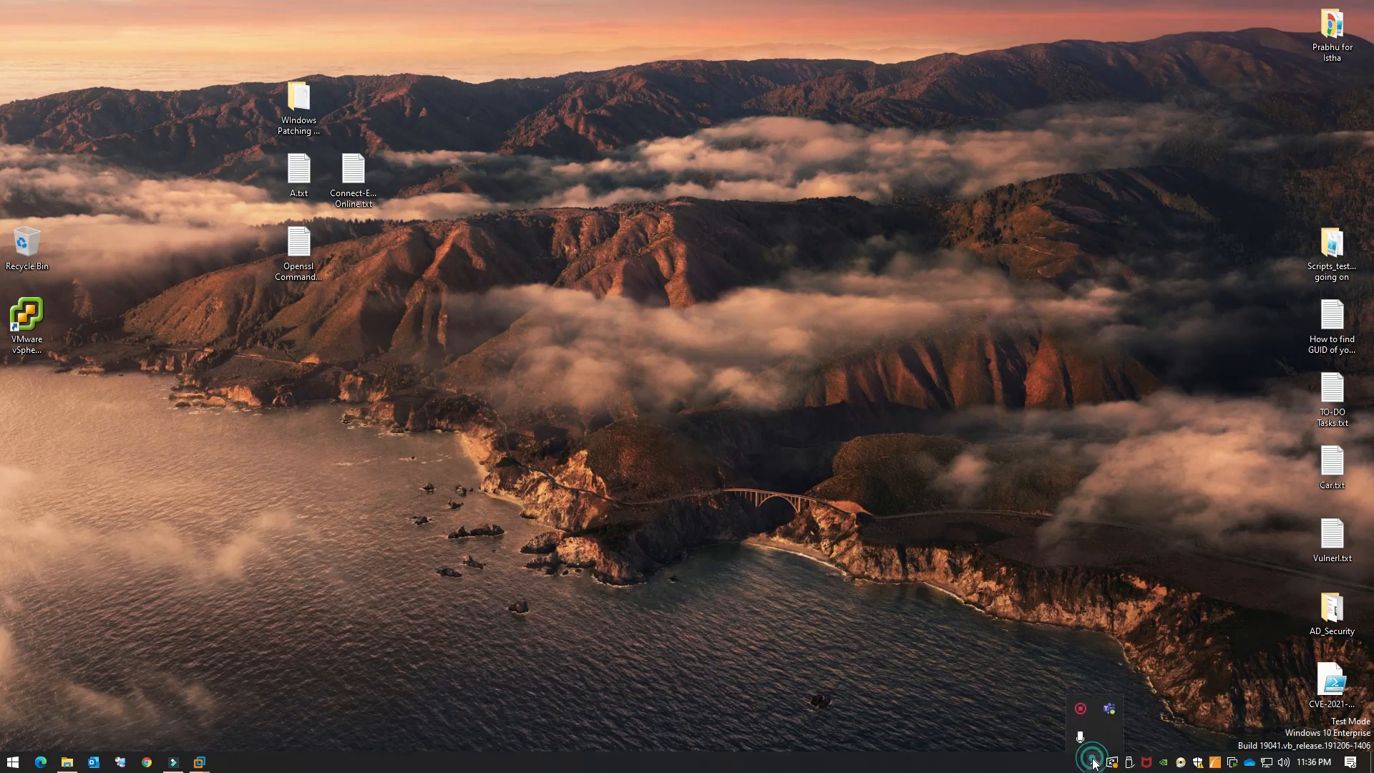
pyautogui.click(1081, 709)
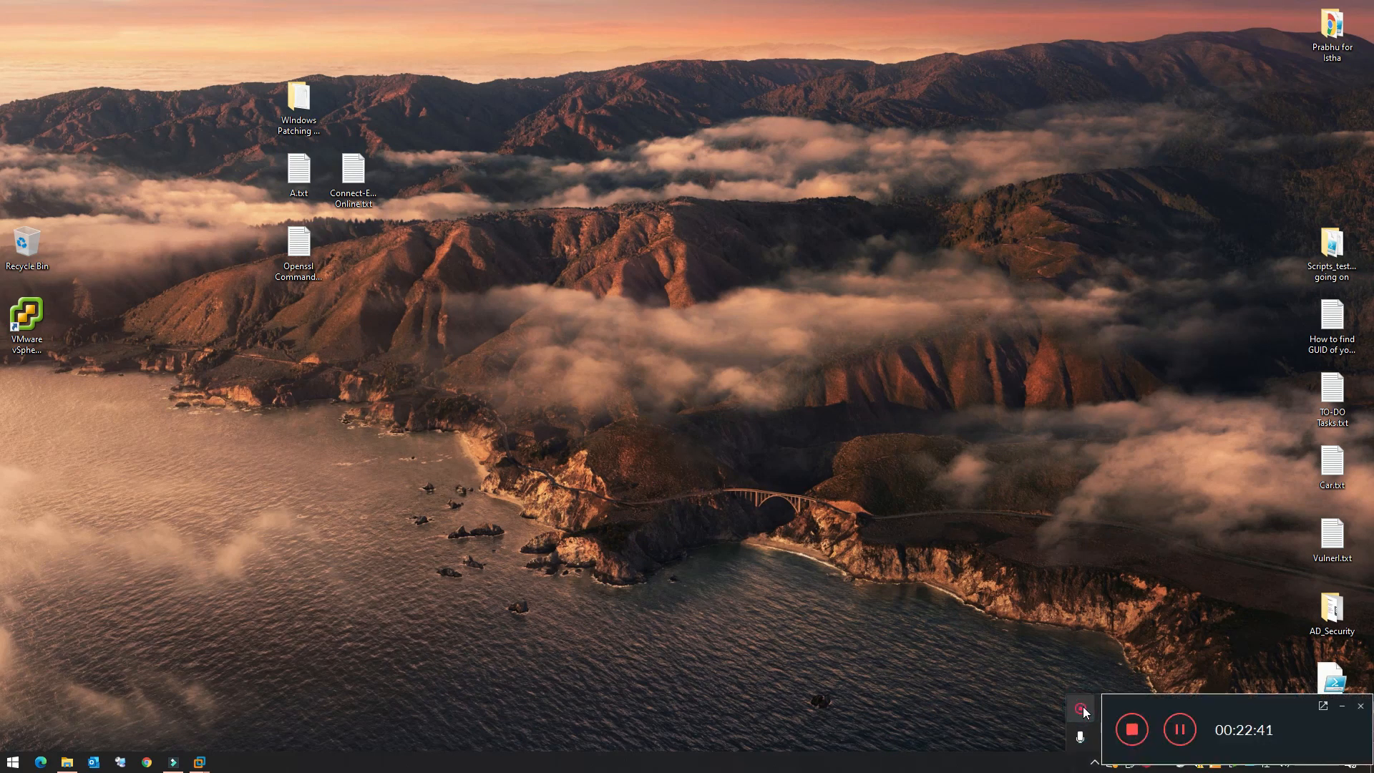